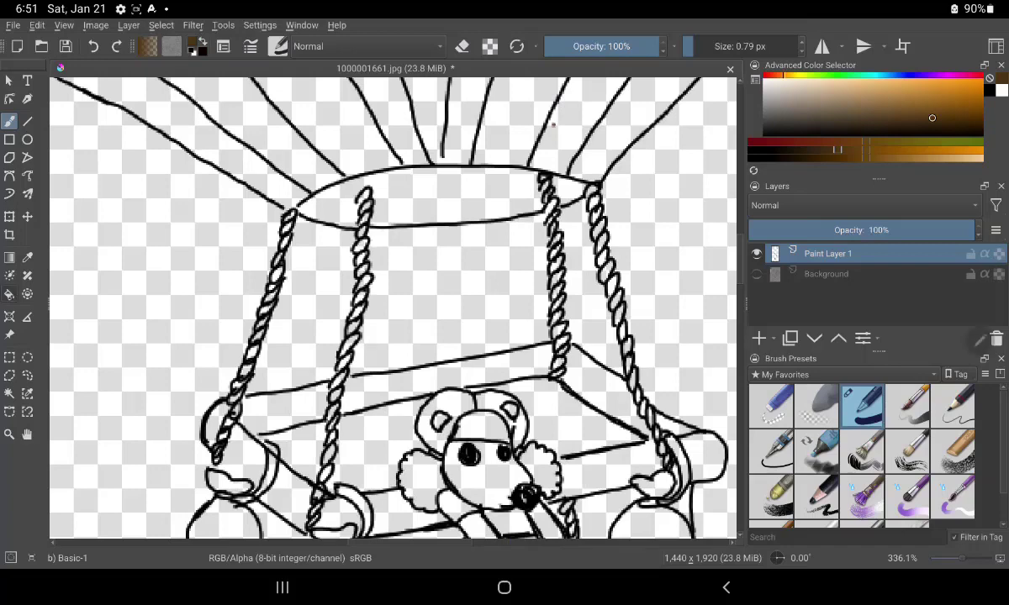
Fill the bear's face, body sections and the small arm gap with brown
click(9, 293)
click(483, 471)
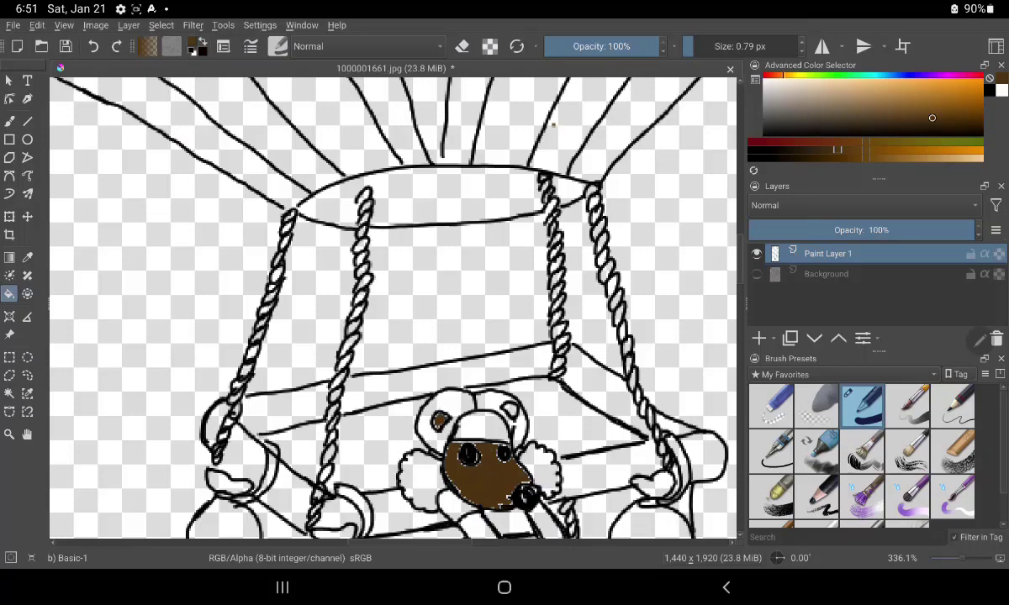
click(508, 523)
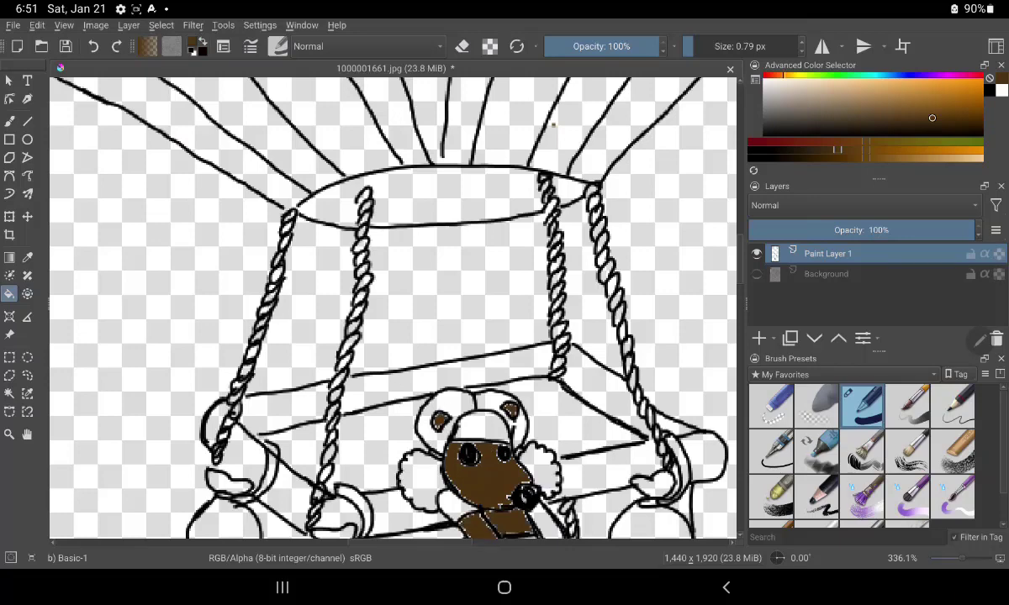
click(475, 521)
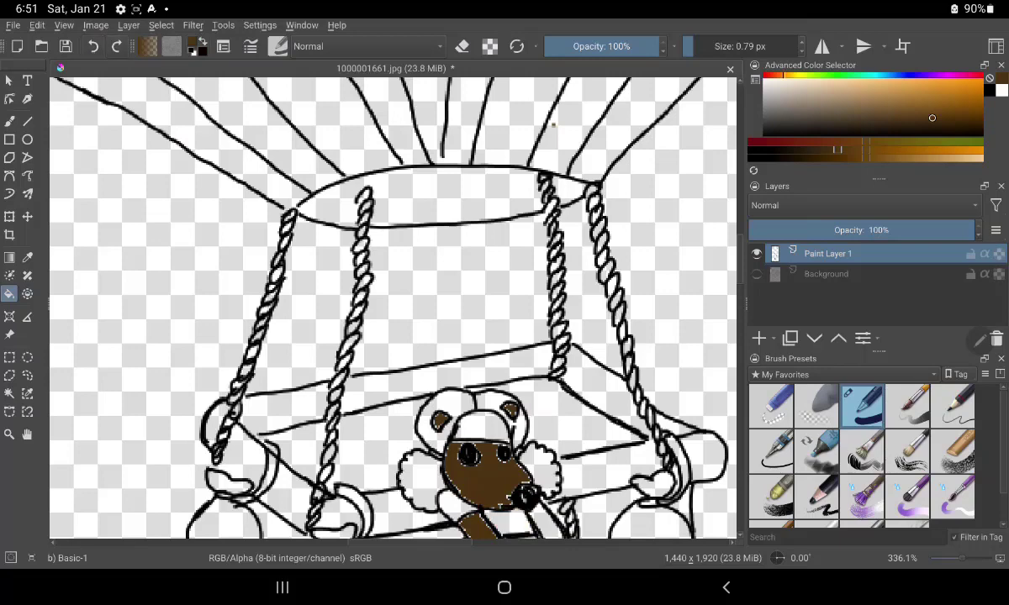
click(511, 494)
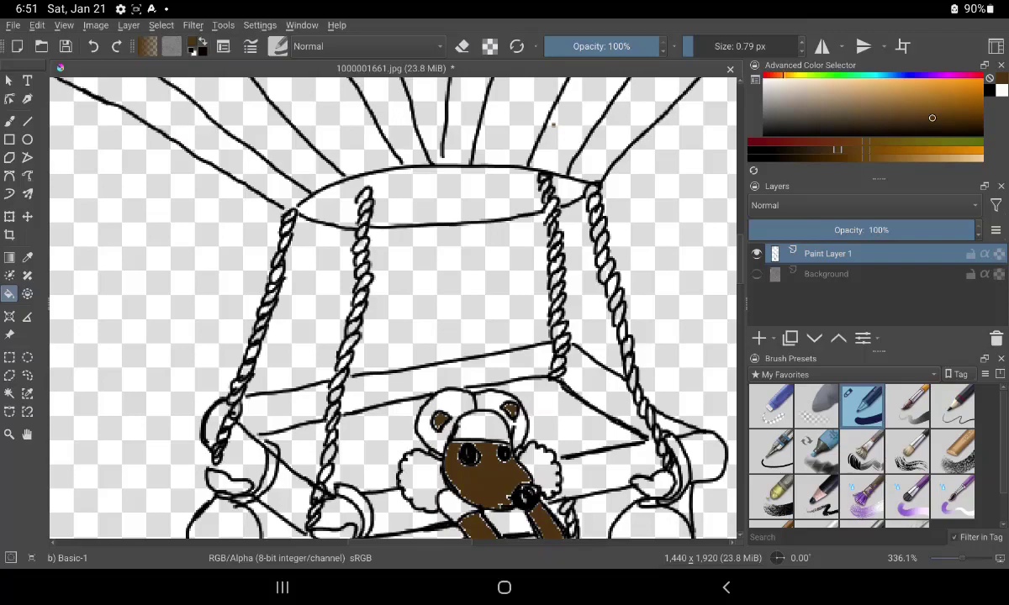
Zoom in closely on the bear's face and switch to the Freehand Brush
drag(395, 378, 382, 227)
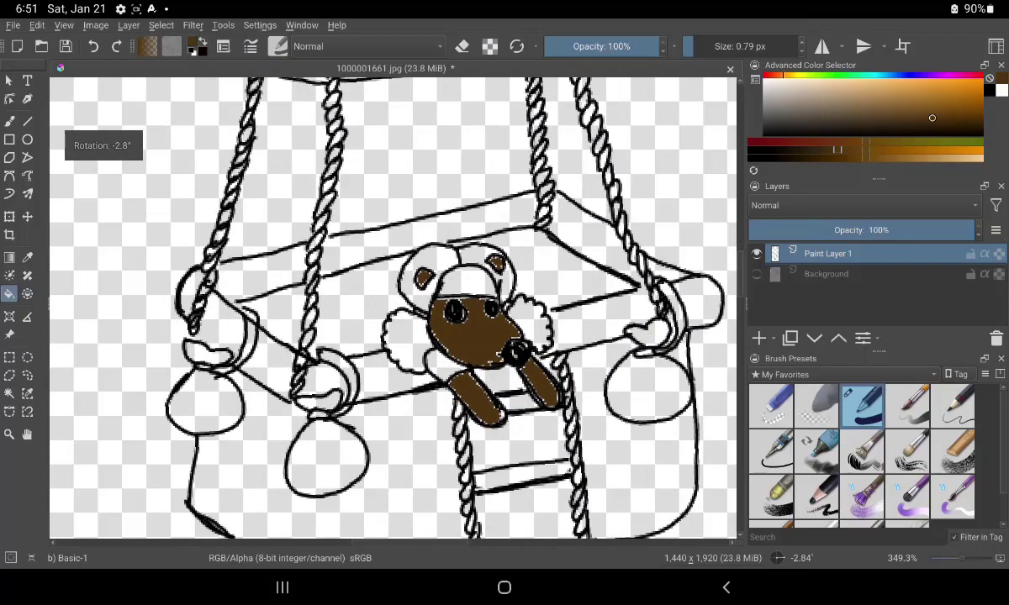
scroll(470, 353, up, 3)
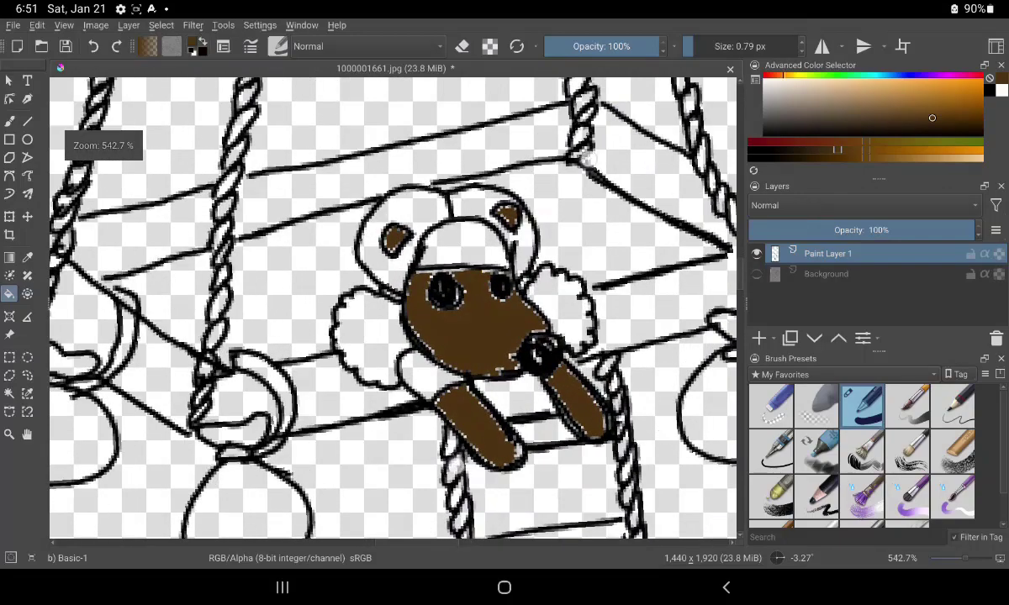
scroll(471, 353, up, 2)
scroll(391, 307, up, 2)
scroll(391, 307, up, 1)
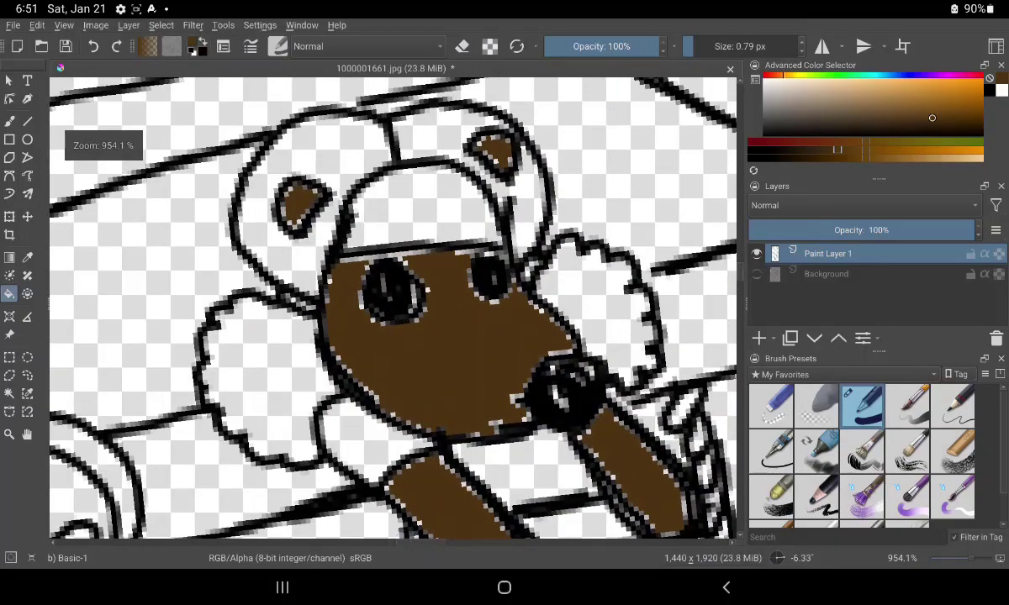
key(b)
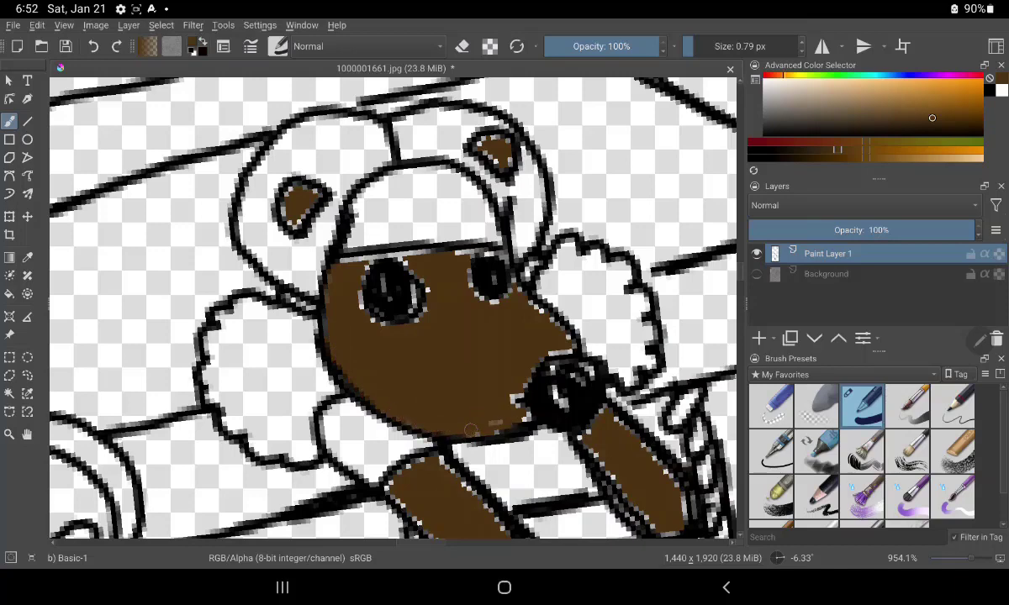
Brush brown over white specks on the face edge, nose, eye, hat edge and both ears
mouse_move(490, 405)
mouse_down()
mouse_move(522, 416)
mouse_move(496, 420)
mouse_up()
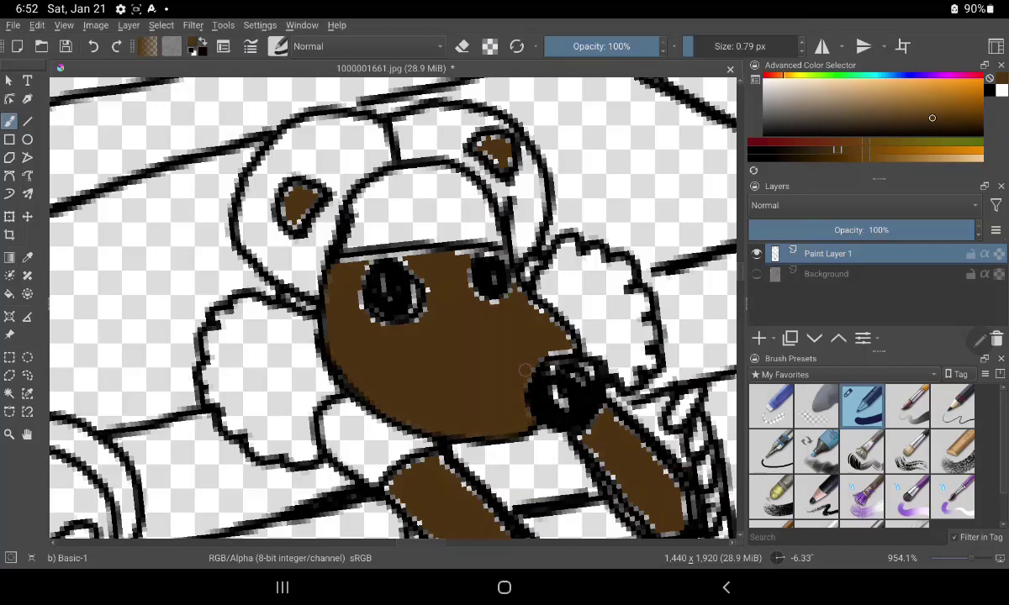
mouse_move(534, 332)
mouse_down()
mouse_move(557, 340)
mouse_move(550, 324)
mouse_move(555, 334)
mouse_up()
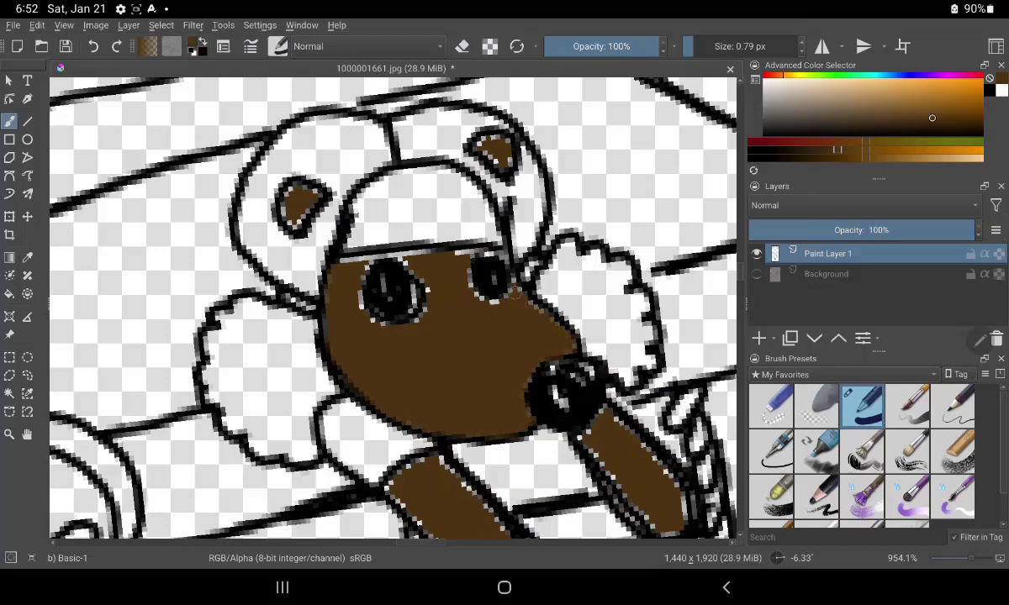
drag(510, 293, 472, 301)
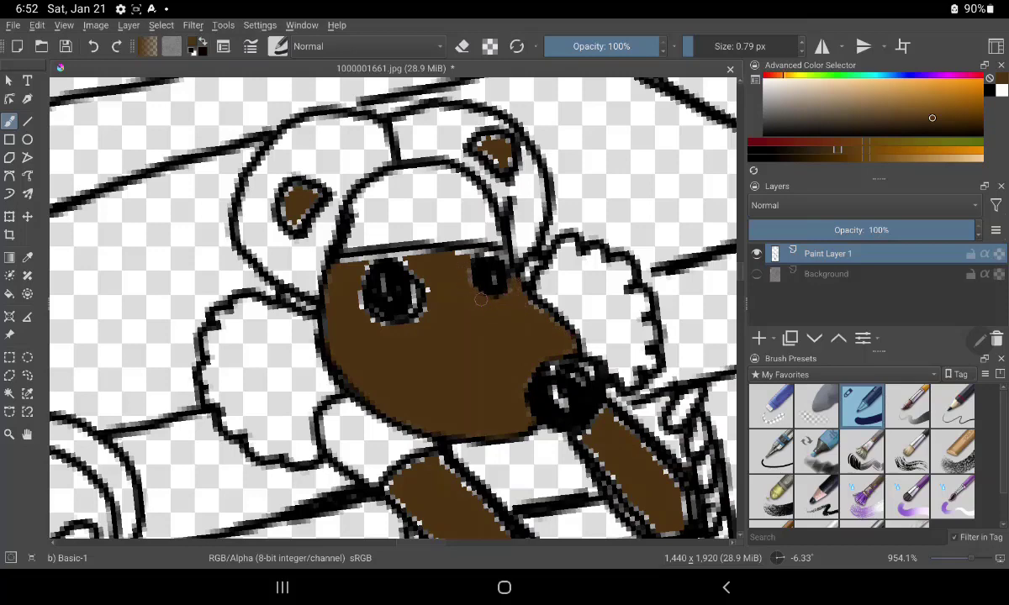
mouse_move(427, 245)
mouse_down()
mouse_move(483, 253)
mouse_move(353, 252)
mouse_move(373, 327)
mouse_move(411, 263)
mouse_up()
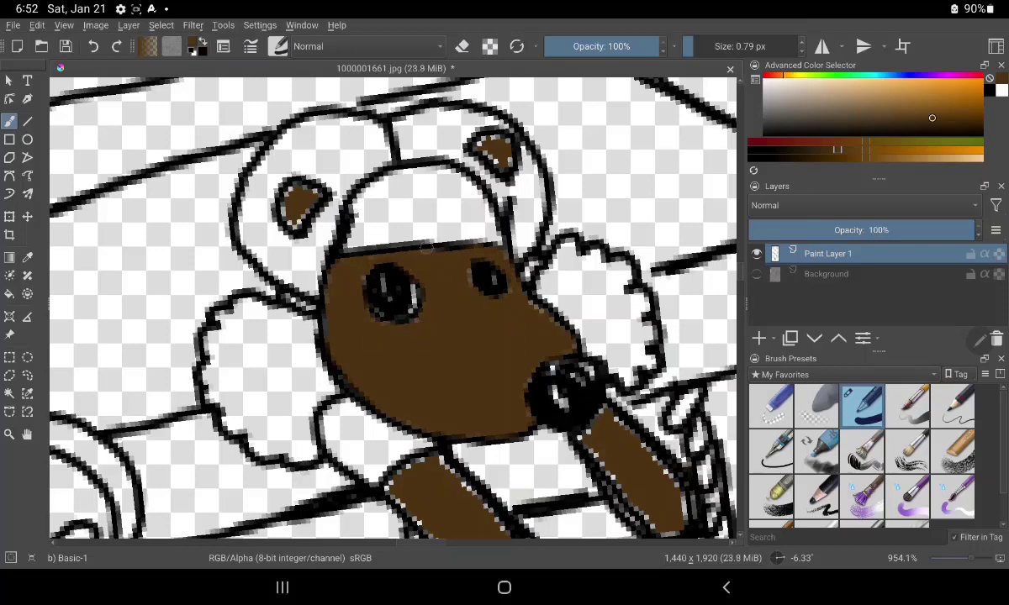
drag(481, 151, 508, 145)
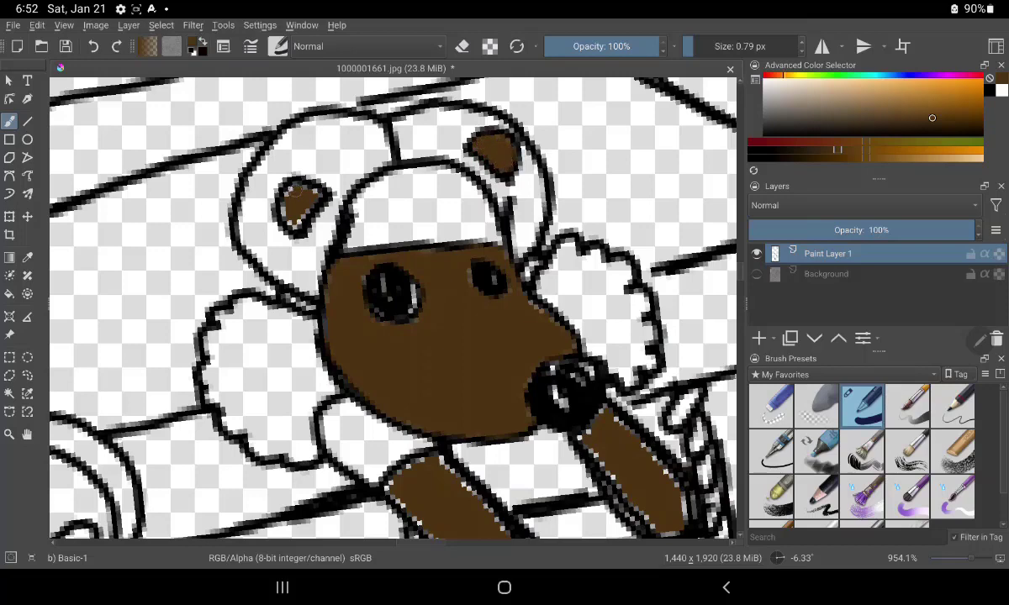
drag(281, 215, 309, 203)
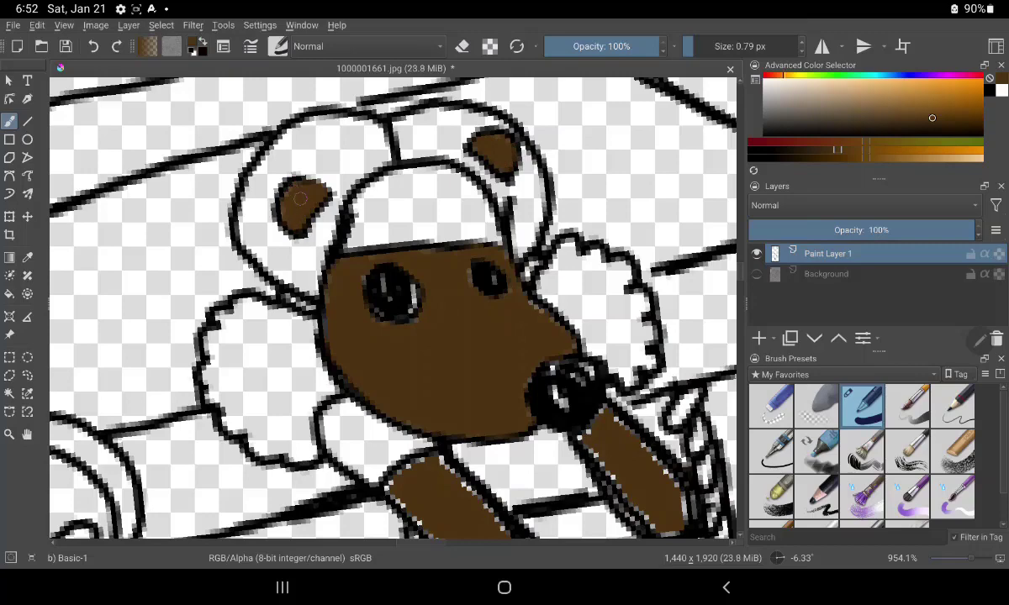
Cover the white gaps along the lower and upper arm edges with brown
drag(378, 492, 322, 391)
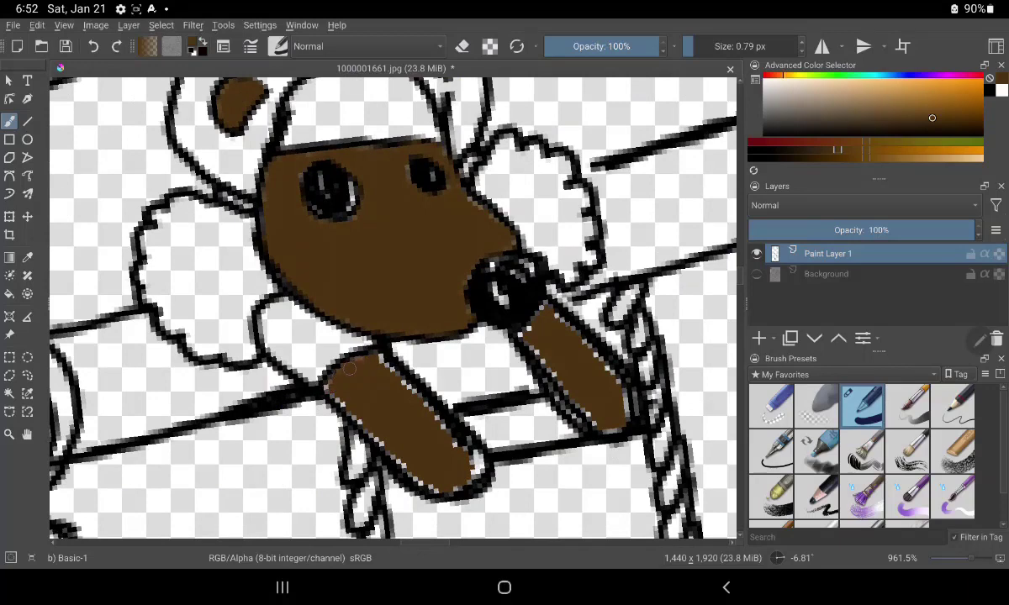
mouse_move(357, 338)
mouse_down()
mouse_move(415, 394)
mouse_move(464, 484)
mouse_up()
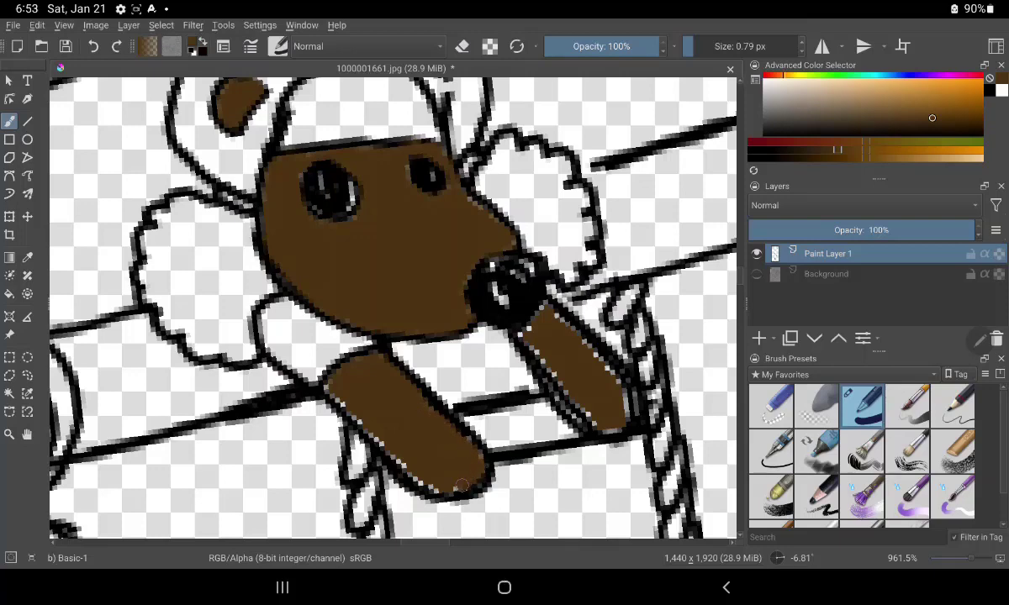
mouse_move(445, 450)
mouse_down()
mouse_move(456, 485)
mouse_move(403, 453)
mouse_move(308, 363)
mouse_move(332, 385)
mouse_up()
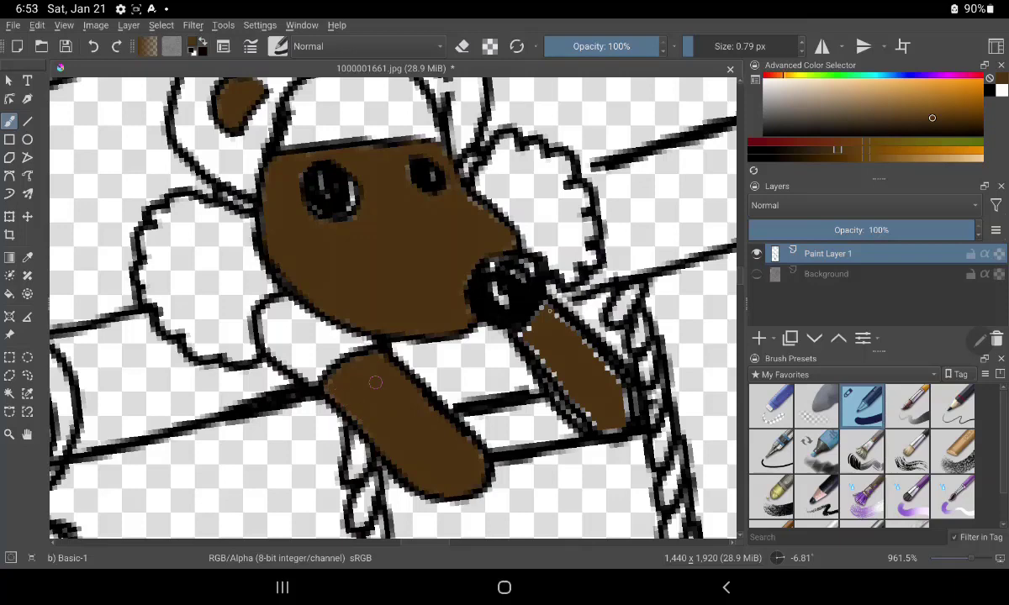
mouse_move(521, 336)
mouse_down()
mouse_move(509, 346)
mouse_move(538, 388)
mouse_move(556, 380)
mouse_move(567, 399)
mouse_move(589, 388)
mouse_move(580, 382)
mouse_move(620, 411)
mouse_move(603, 361)
mouse_up()
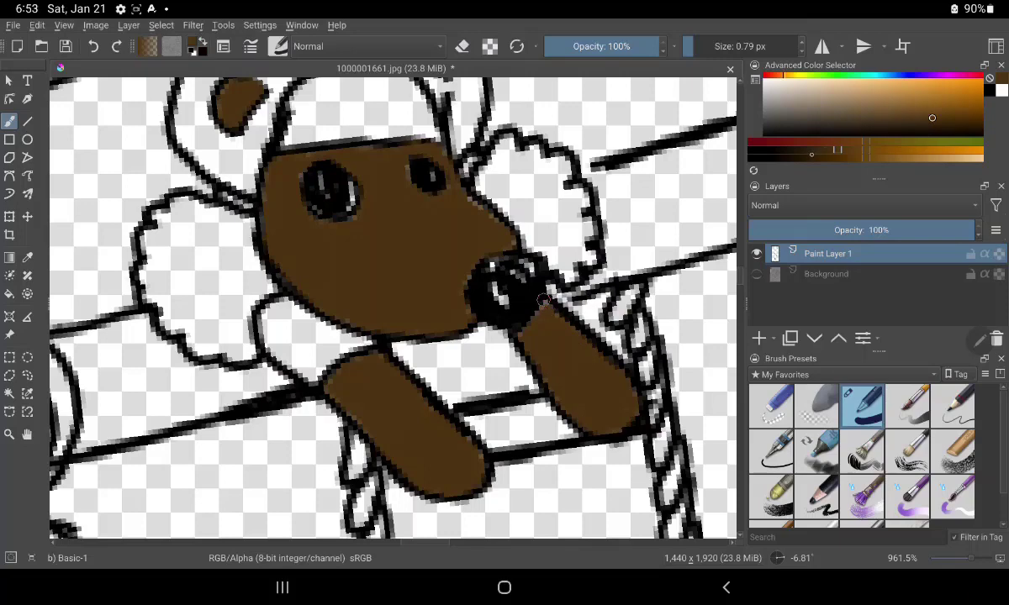
Fill both fluffy tufts and the two hat-top areas with a darker brown
ctrl+click(542, 301)
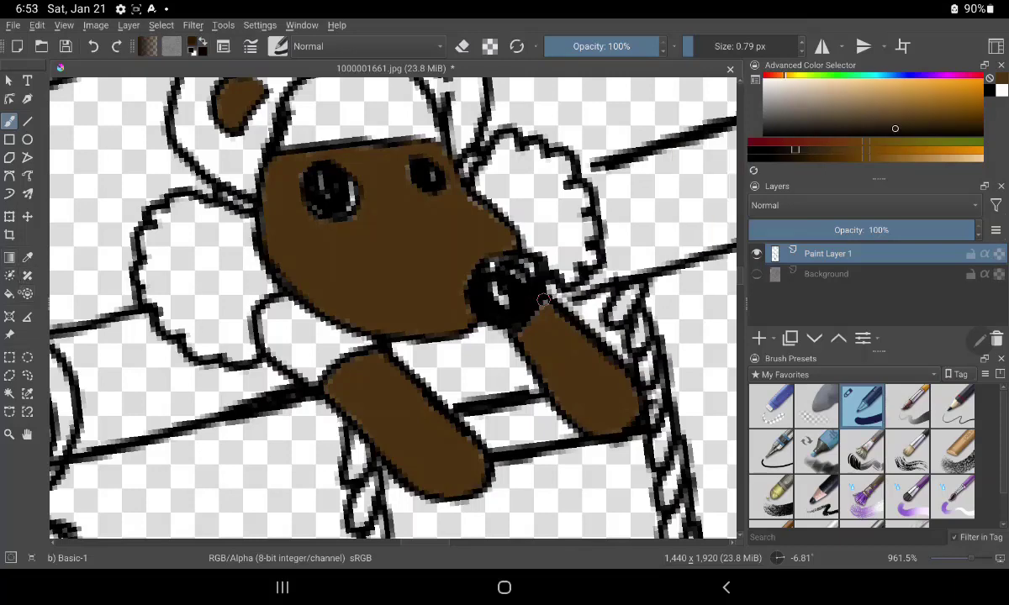
click(8, 293)
click(187, 273)
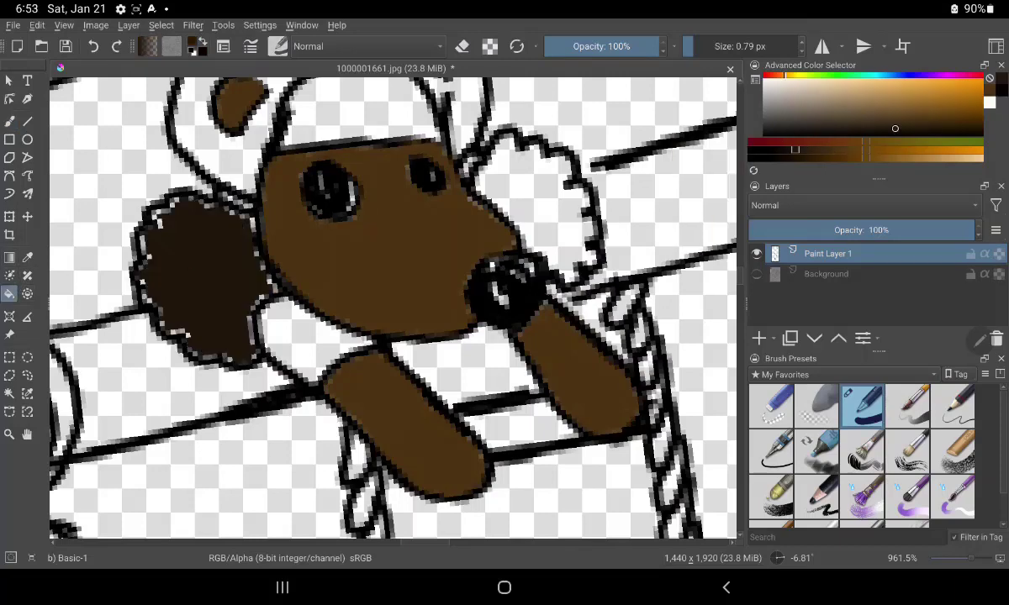
click(211, 127)
click(344, 101)
click(424, 105)
click(530, 193)
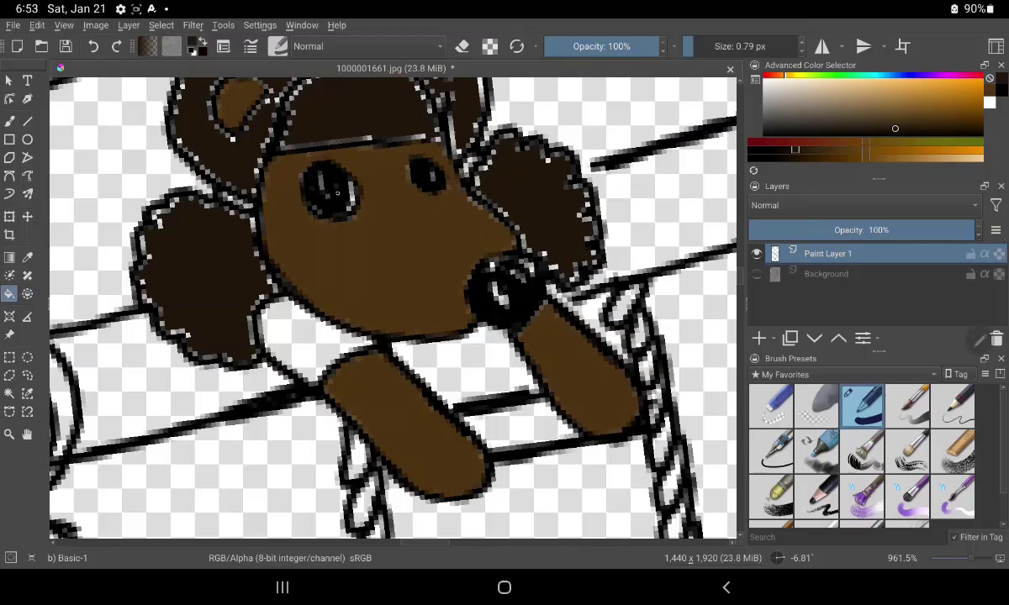
Fill the bear's left and right eyes with the brown
click(326, 189)
click(427, 175)
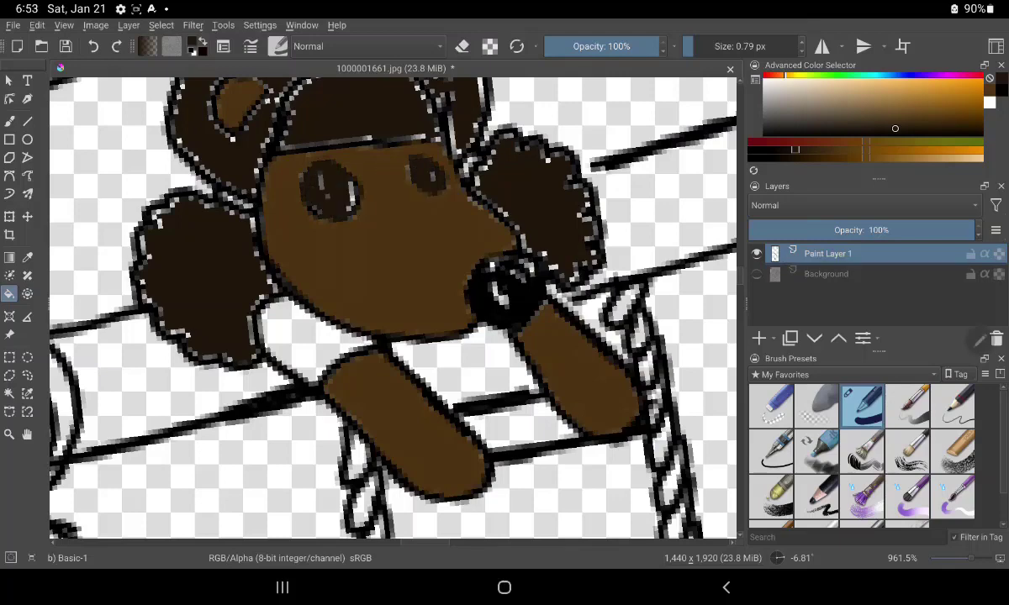
click(8, 120)
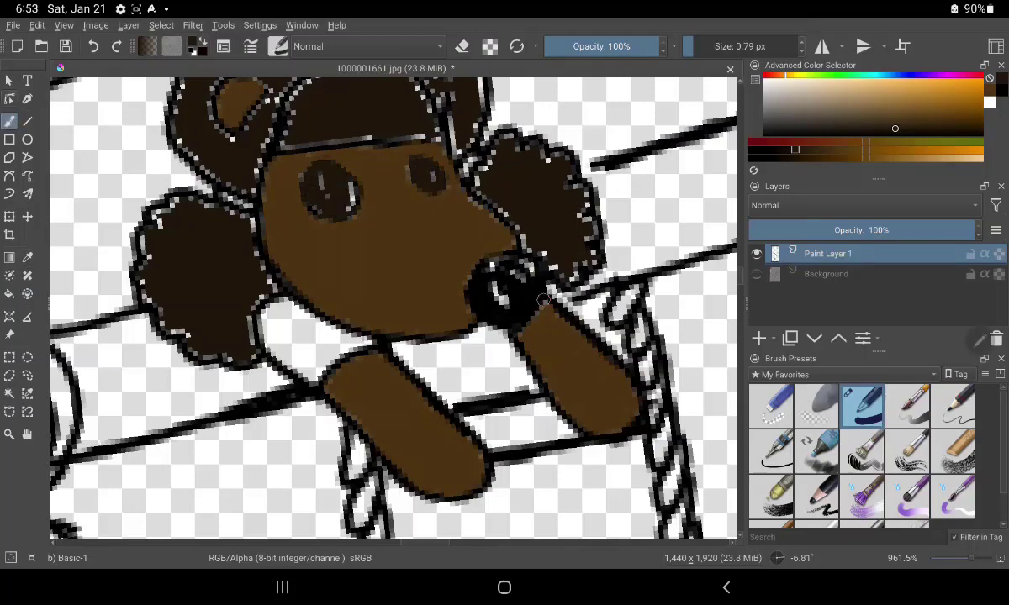
Paint dark brown over the white specks along the tuft outlines and near the small ear
mouse_move(154, 198)
mouse_down()
mouse_move(133, 244)
mouse_move(141, 286)
mouse_move(187, 337)
mouse_move(234, 360)
mouse_move(226, 294)
mouse_up()
mouse_move(239, 332)
mouse_down()
mouse_move(244, 281)
mouse_move(269, 282)
mouse_move(231, 210)
mouse_move(248, 223)
mouse_move(198, 198)
mouse_move(159, 191)
mouse_move(150, 202)
mouse_move(201, 220)
mouse_up()
mouse_move(235, 175)
mouse_down()
mouse_move(262, 89)
mouse_move(265, 112)
mouse_up()
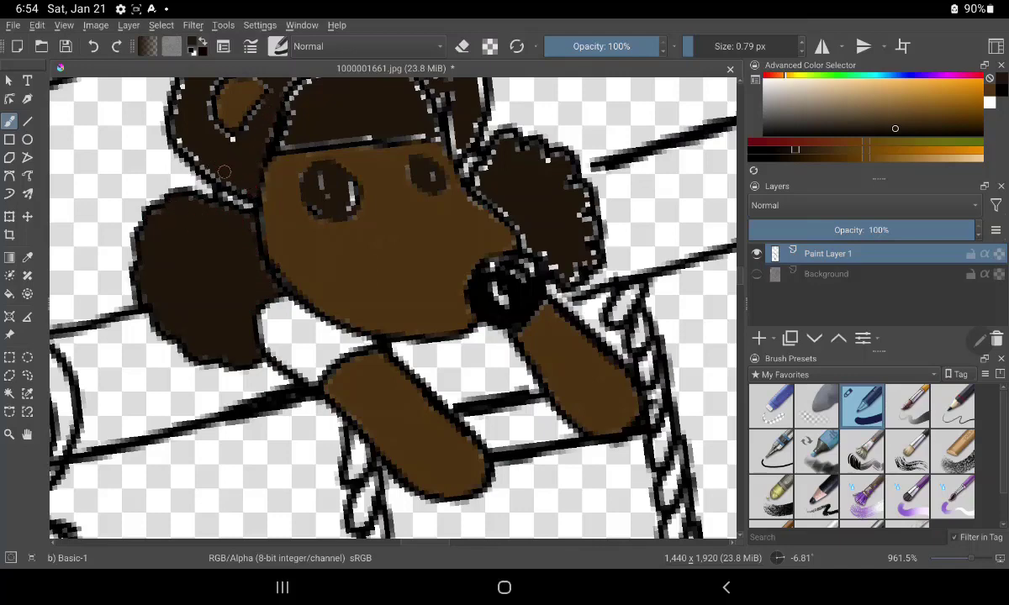
mouse_move(173, 126)
mouse_down()
mouse_move(178, 145)
mouse_move(216, 173)
mouse_up()
mouse_move(190, 115)
mouse_down()
mouse_move(229, 134)
mouse_move(288, 93)
mouse_move(268, 124)
mouse_move(285, 80)
mouse_move(287, 122)
mouse_move(267, 134)
mouse_move(380, 136)
mouse_up()
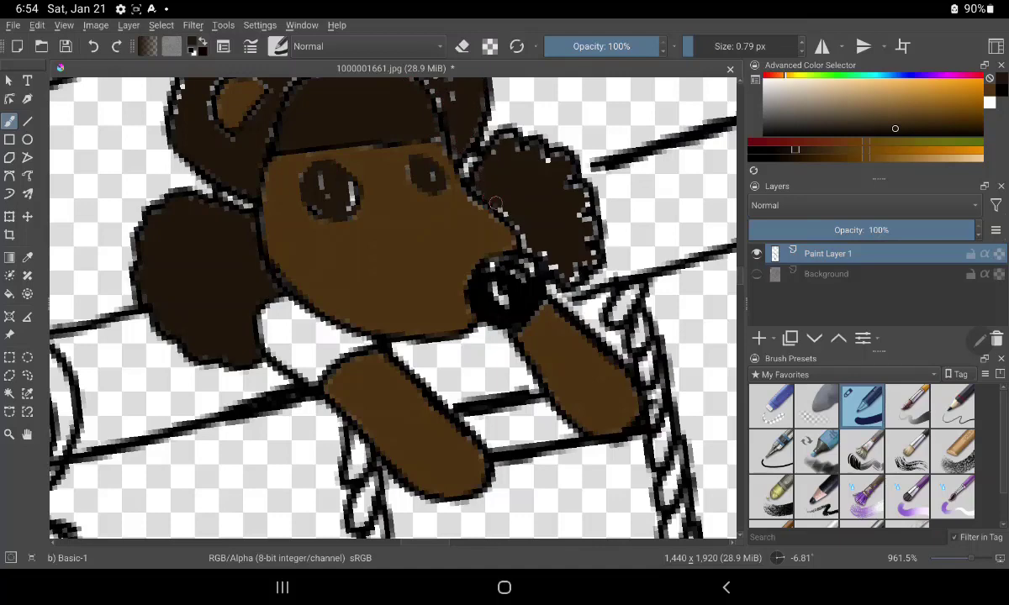
mouse_move(496, 203)
mouse_down()
mouse_move(551, 269)
mouse_move(538, 252)
mouse_move(592, 226)
mouse_move(575, 195)
mouse_move(498, 149)
mouse_move(504, 156)
mouse_up()
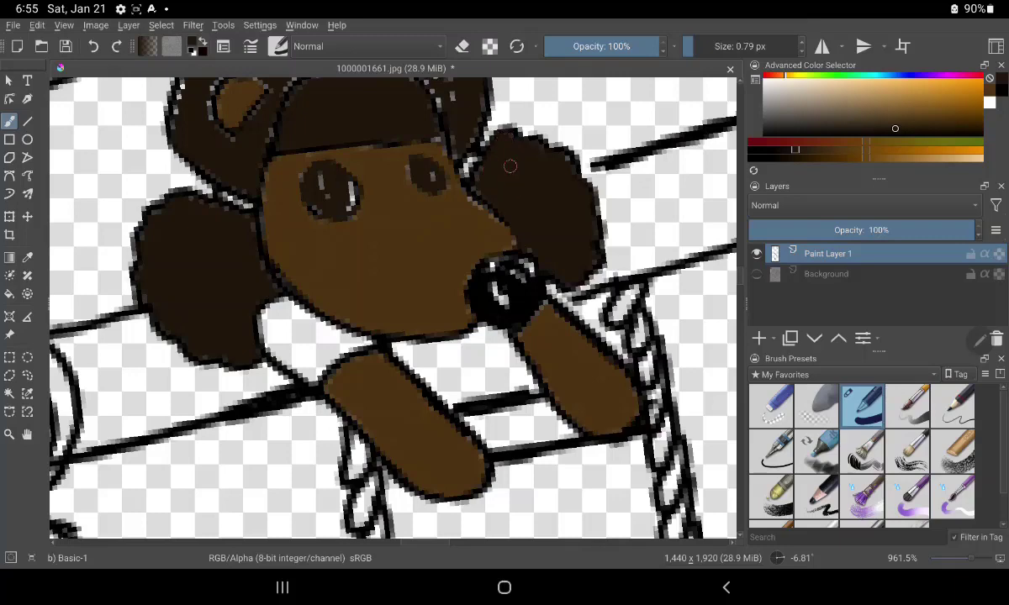
Paint both eyes solid dark brown, touching up the left eye's edge
mouse_move(305, 162)
mouse_down()
mouse_move(307, 189)
mouse_move(344, 202)
mouse_move(327, 187)
mouse_up()
mouse_move(420, 176)
mouse_down()
mouse_move(422, 162)
mouse_move(398, 152)
mouse_move(448, 165)
mouse_up()
mouse_move(282, 156)
mouse_down()
mouse_move(284, 178)
mouse_move(308, 193)
mouse_move(282, 192)
mouse_move(289, 182)
mouse_up()
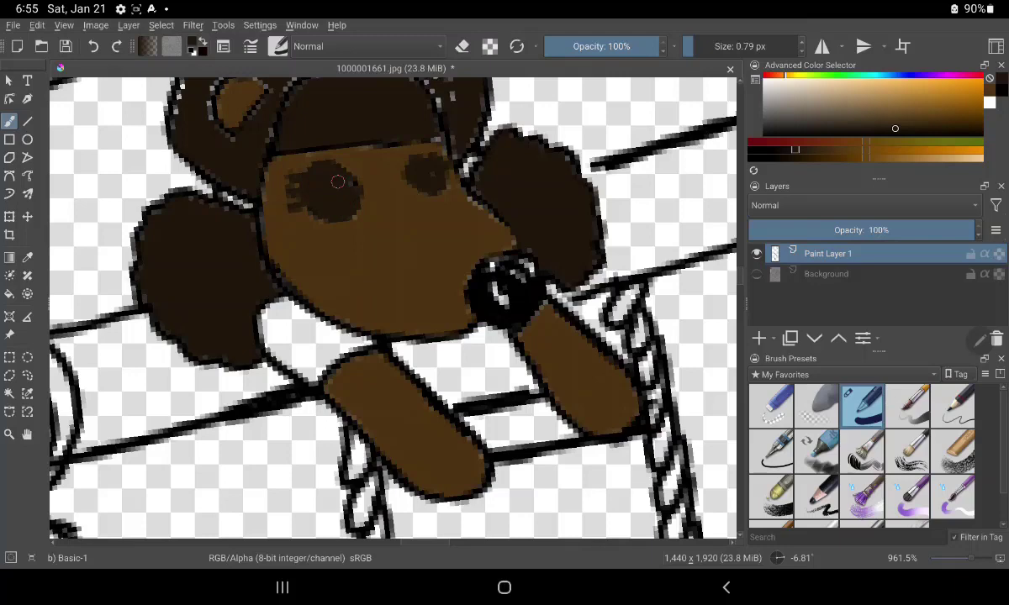
Paint the nose's white highlight with sampled black, then pick white as the colour
click(27, 258)
click(506, 298)
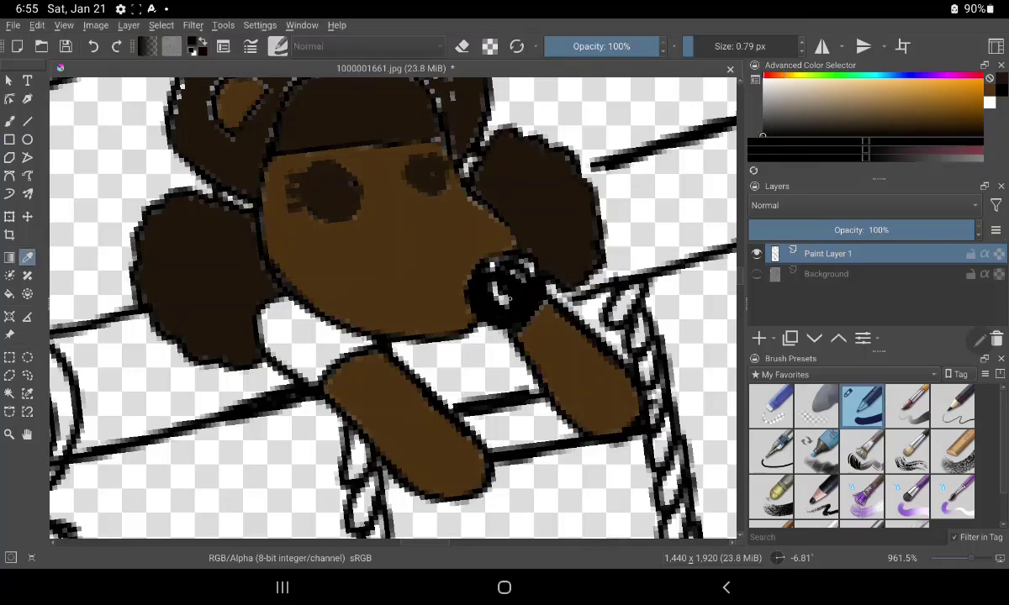
click(9, 121)
mouse_move(500, 273)
mouse_down()
mouse_move(488, 282)
mouse_move(500, 250)
mouse_move(490, 269)
mouse_move(466, 250)
mouse_move(481, 250)
mouse_move(525, 292)
mouse_move(503, 282)
mouse_up()
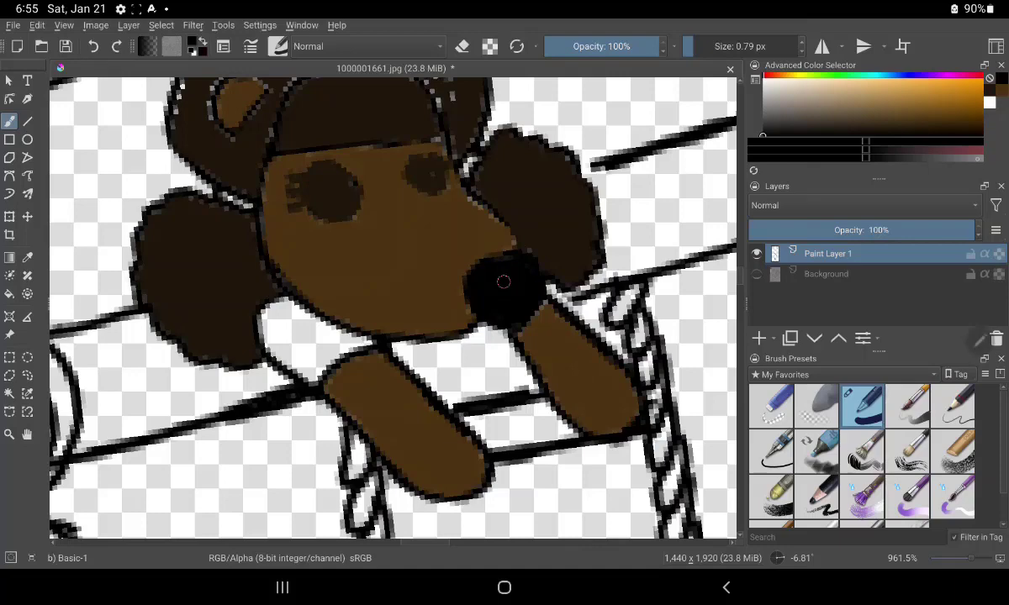
click(763, 79)
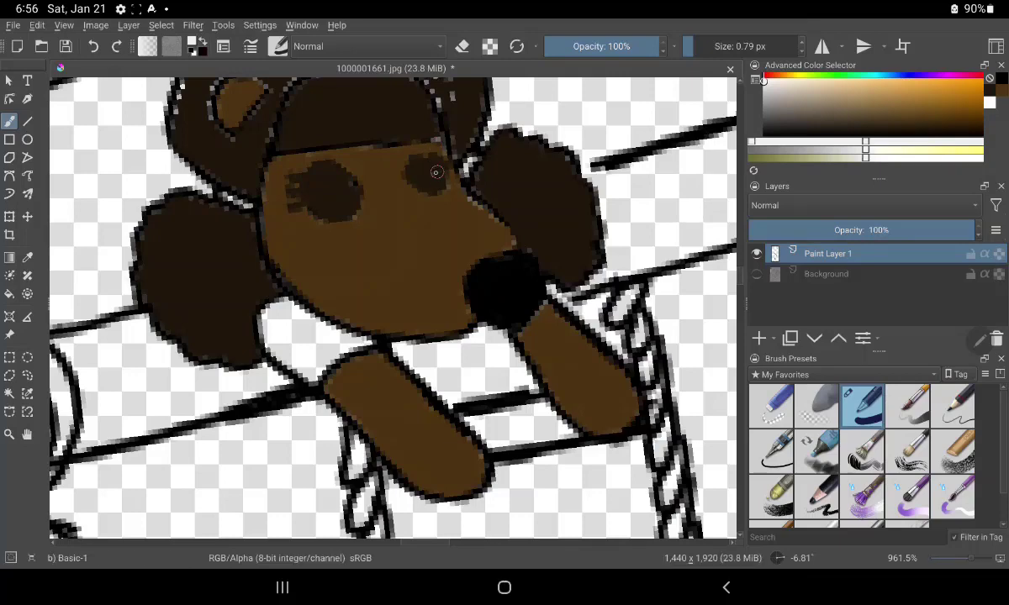
Add a white highlight dot to each of the bear's eyes
key(x)
click(430, 166)
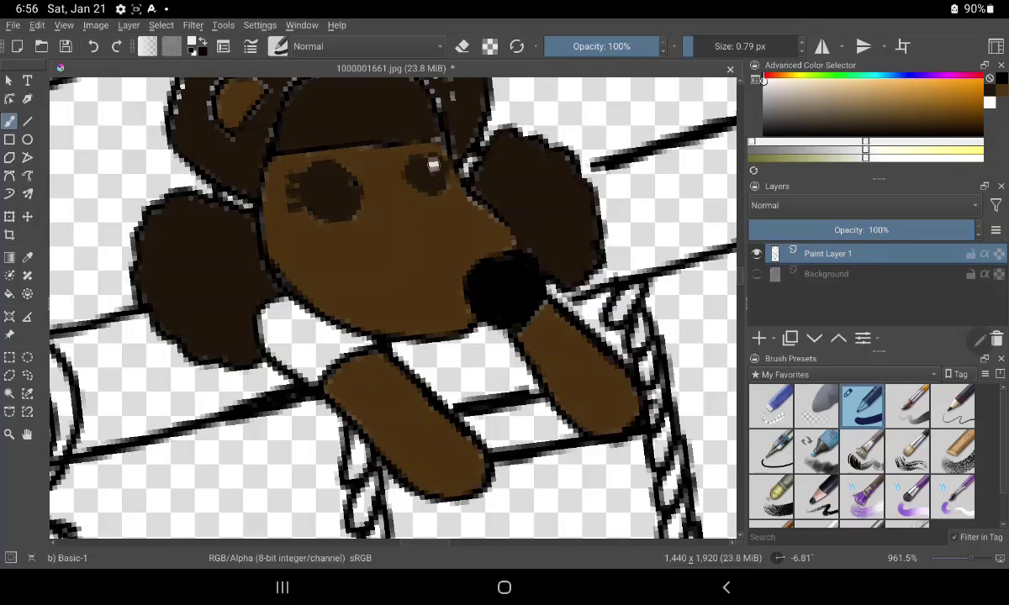
click(337, 182)
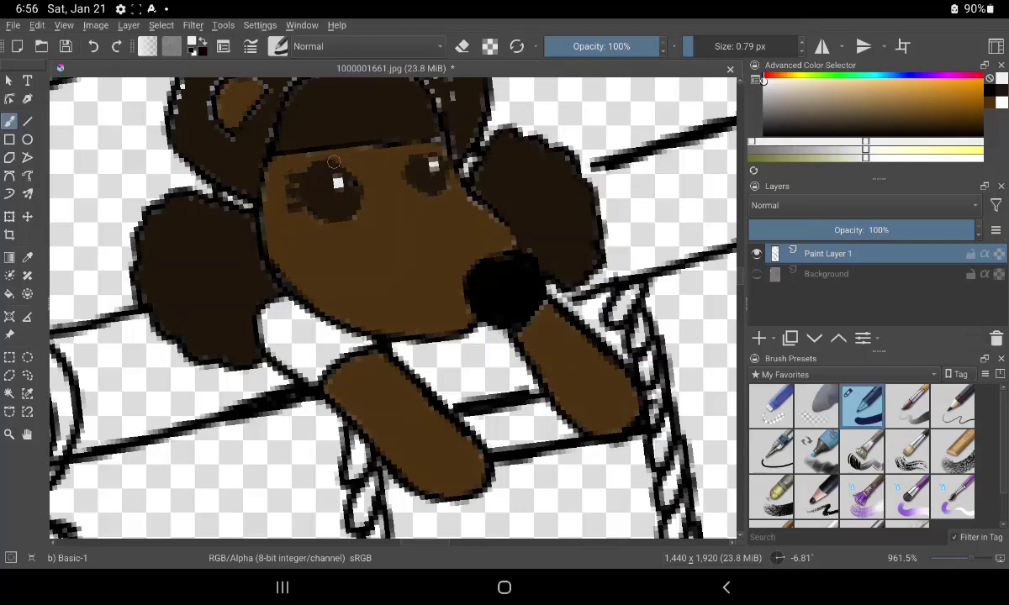
Sample the face brown and dab it back onto the bear's face
click(27, 258)
click(419, 247)
key(b)
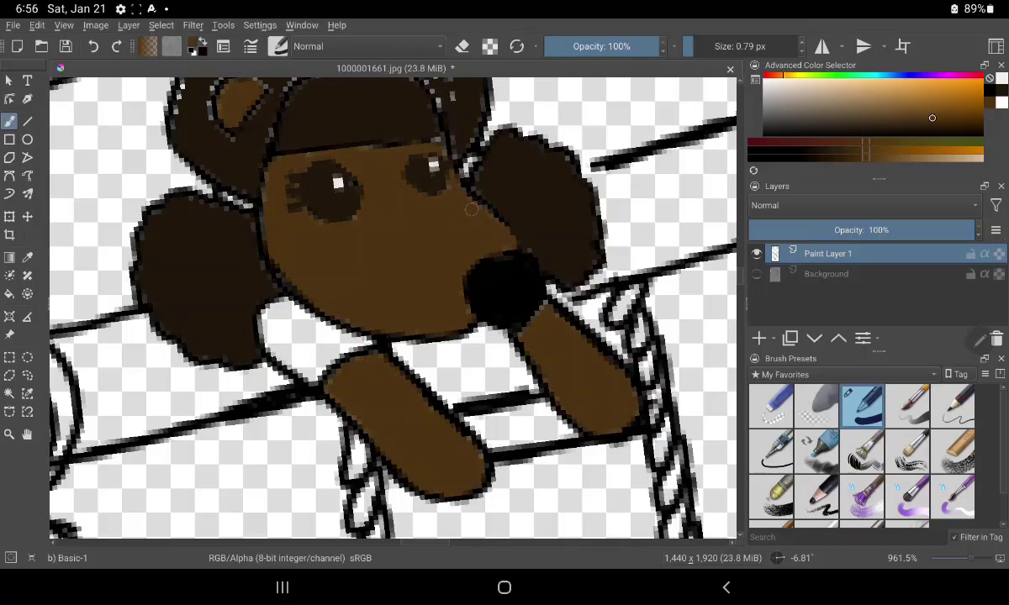
ctrl+click(429, 247)
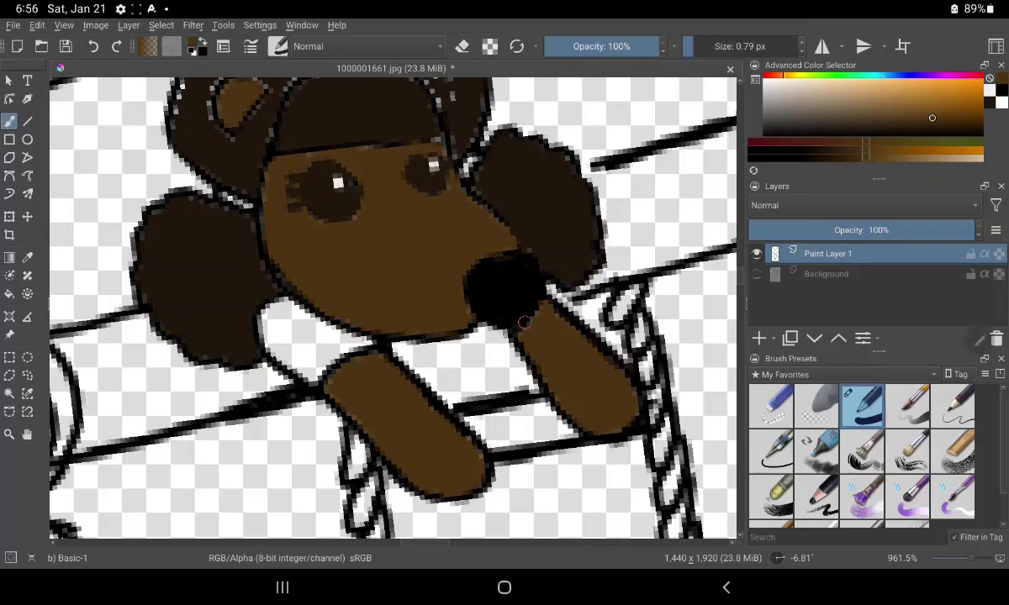
Fill the collar below the bear's face with teal
click(881, 76)
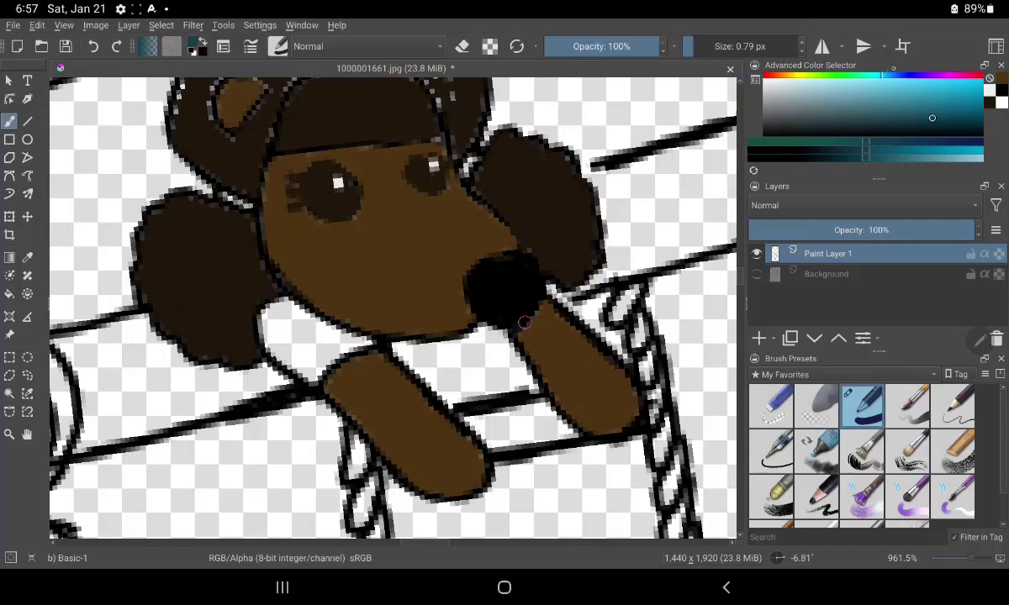
click(8, 293)
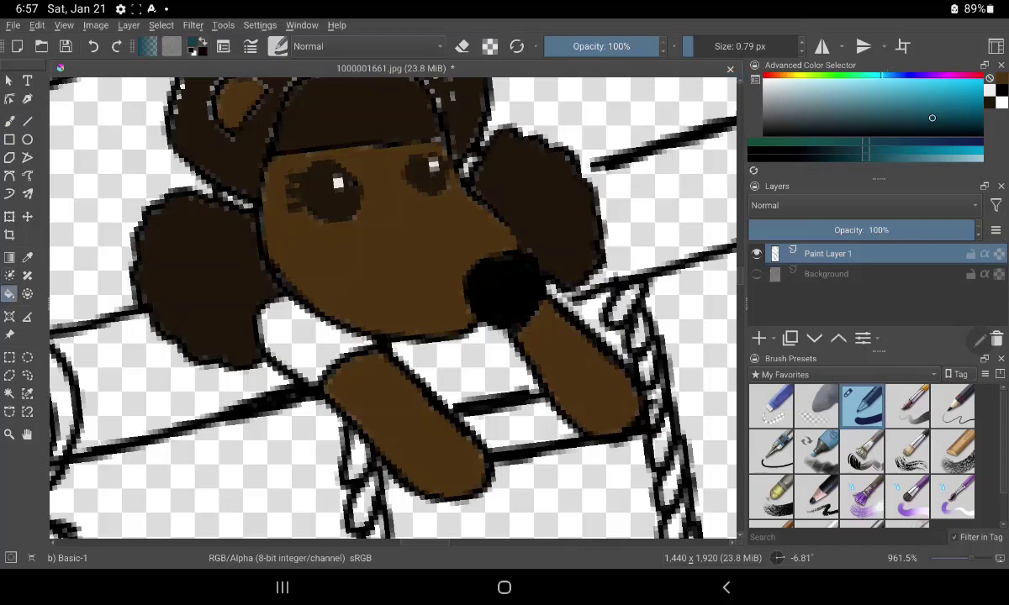
click(306, 332)
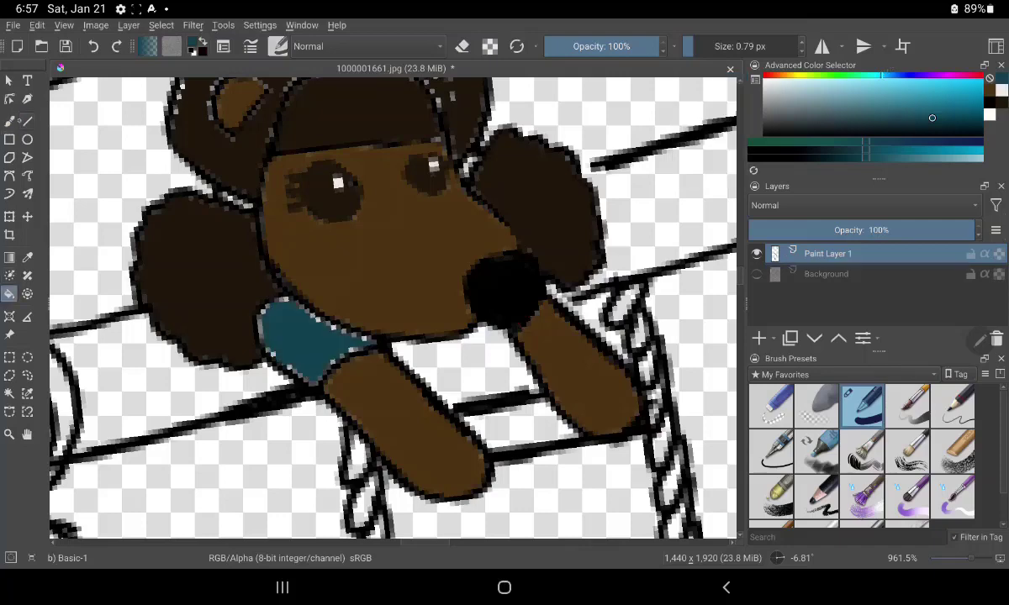
Paint teal over the collar's rough top and bottom edges and leftover outline gaps
click(9, 121)
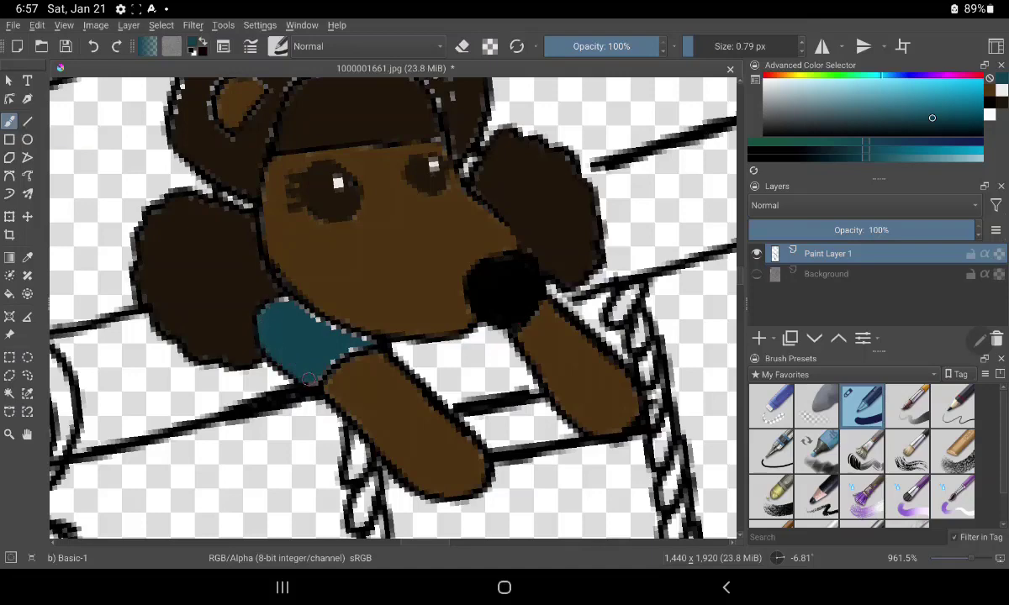
drag(311, 382, 309, 340)
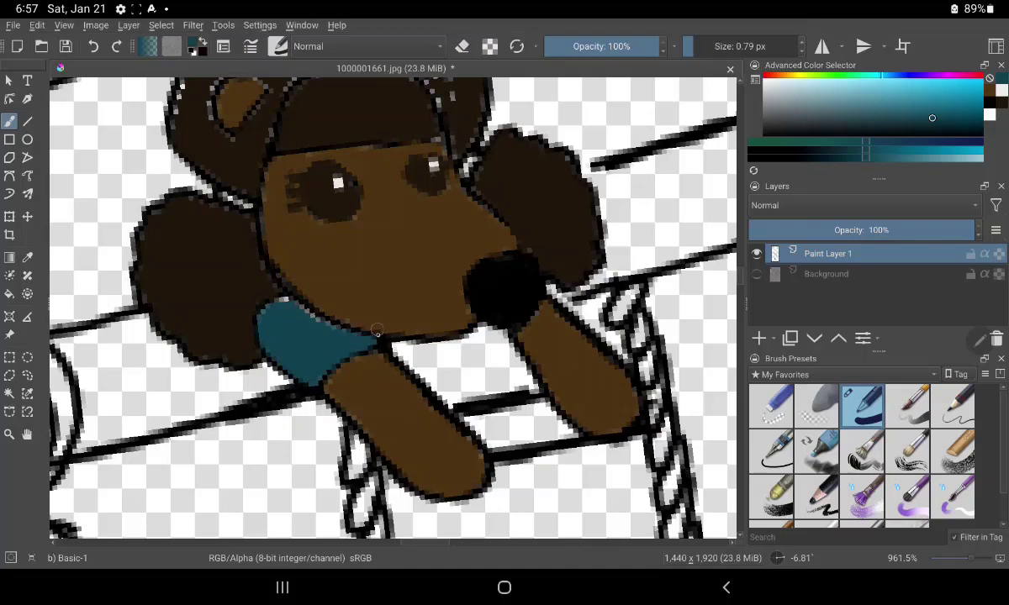
drag(294, 299, 267, 284)
drag(475, 155, 462, 177)
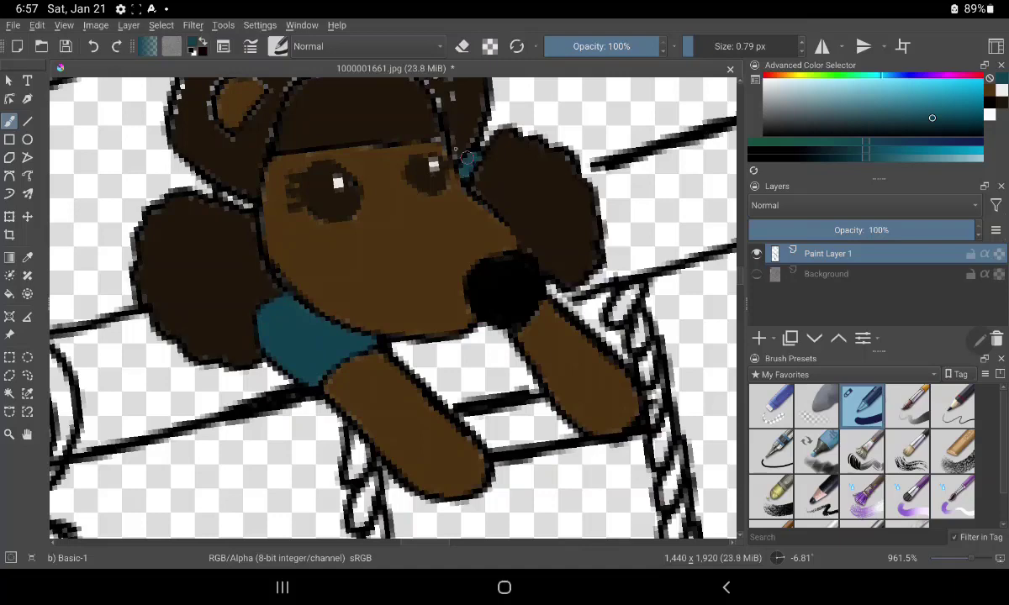
drag(220, 199, 247, 207)
drag(580, 138, 670, 270)
Sample the hair's dark brown and paint over outlines between the ears and beside the left ear
click(27, 257)
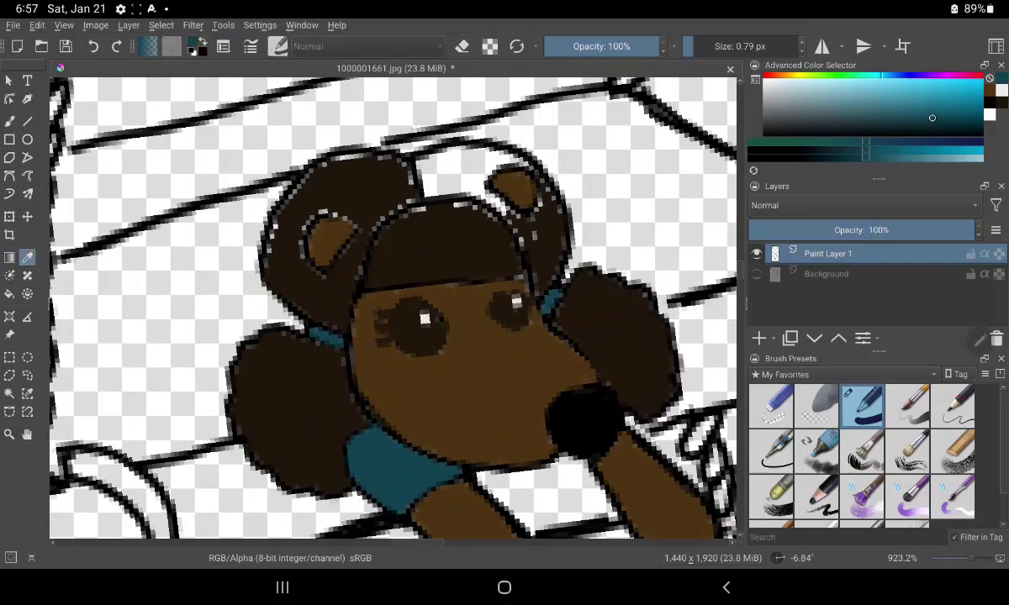
click(404, 227)
click(9, 121)
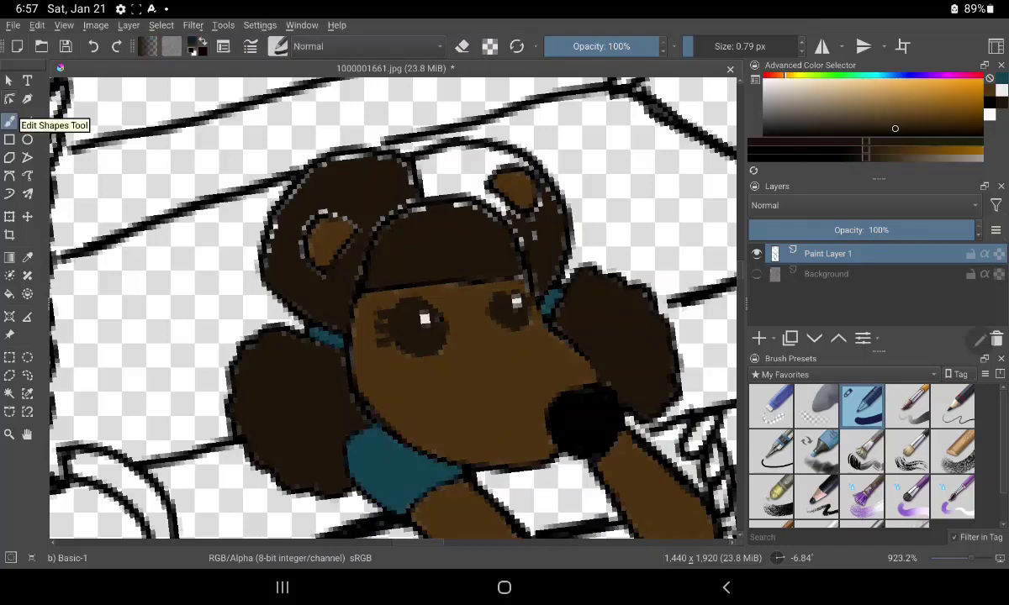
mouse_move(400, 234)
mouse_down()
mouse_move(387, 202)
mouse_move(412, 194)
mouse_move(463, 212)
mouse_move(420, 195)
mouse_move(454, 204)
mouse_up()
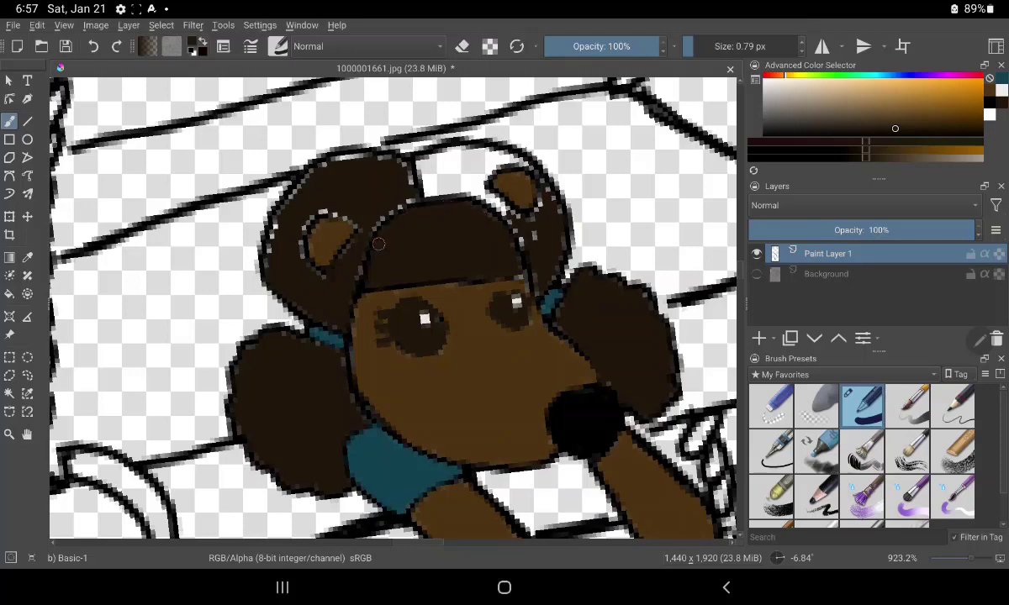
mouse_move(345, 291)
mouse_down()
mouse_move(334, 246)
mouse_move(386, 175)
mouse_move(407, 184)
mouse_move(336, 148)
mouse_move(373, 157)
mouse_move(310, 178)
mouse_move(324, 150)
mouse_move(258, 220)
mouse_move(268, 266)
mouse_move(299, 191)
mouse_move(348, 213)
mouse_up()
drag(280, 208, 311, 307)
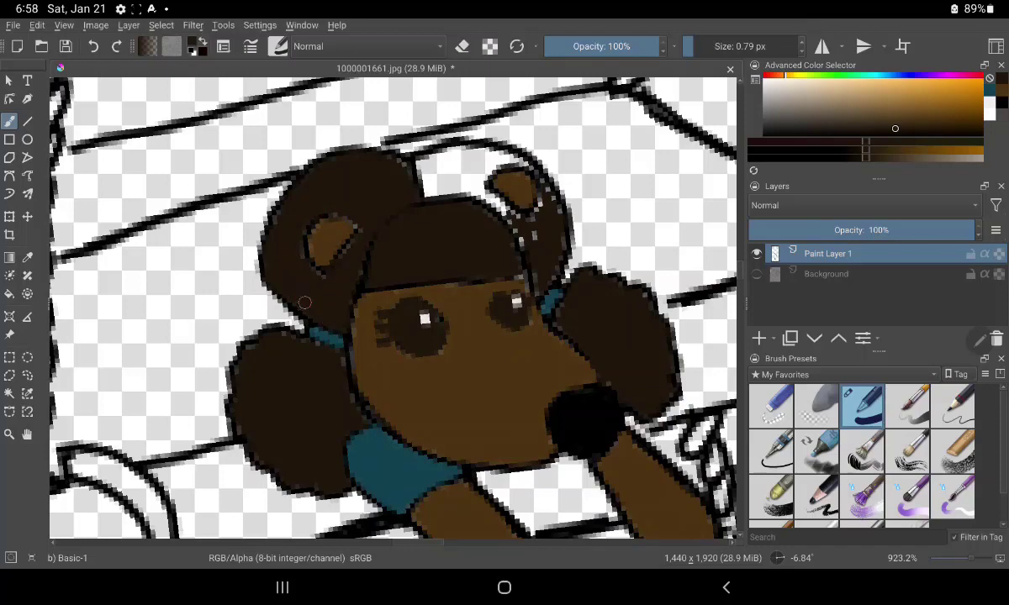
Darken the left puff's top edge, the right ear's inner outline and the head-top gap
drag(274, 343, 298, 344)
mouse_move(534, 263)
mouse_down()
mouse_move(532, 220)
mouse_move(552, 206)
mouse_move(545, 265)
mouse_up()
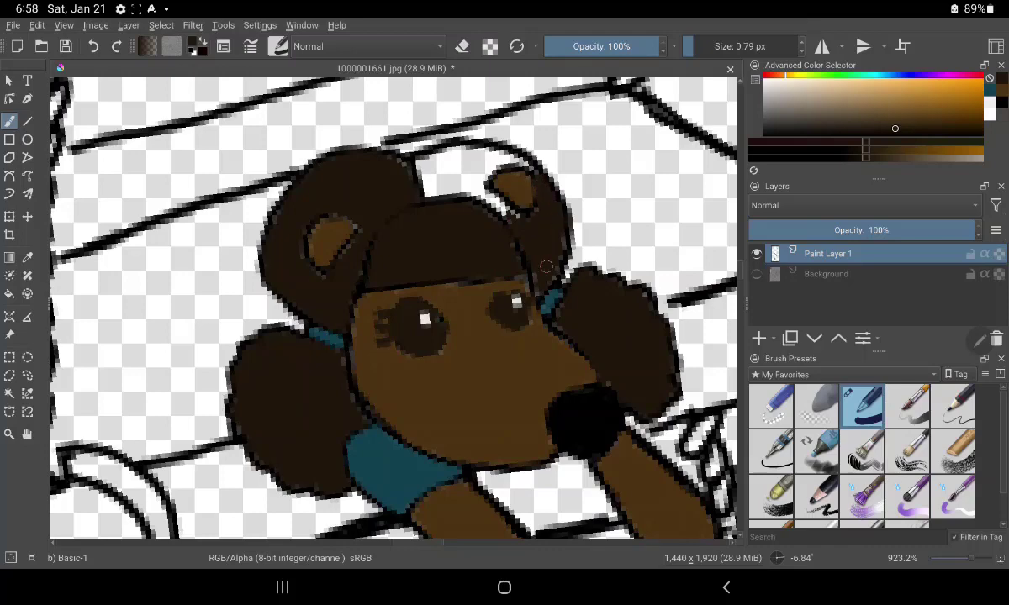
mouse_move(420, 172)
mouse_down()
mouse_move(487, 209)
mouse_move(446, 176)
mouse_move(399, 178)
mouse_move(425, 172)
mouse_move(399, 164)
mouse_move(424, 145)
mouse_move(431, 171)
mouse_move(420, 164)
mouse_move(441, 156)
mouse_move(454, 173)
mouse_move(482, 172)
mouse_move(458, 151)
mouse_move(495, 155)
mouse_move(454, 156)
mouse_move(476, 164)
mouse_move(454, 145)
mouse_move(479, 143)
mouse_move(421, 147)
mouse_move(450, 150)
mouse_move(397, 153)
mouse_move(424, 164)
mouse_move(394, 170)
mouse_move(404, 168)
mouse_up()
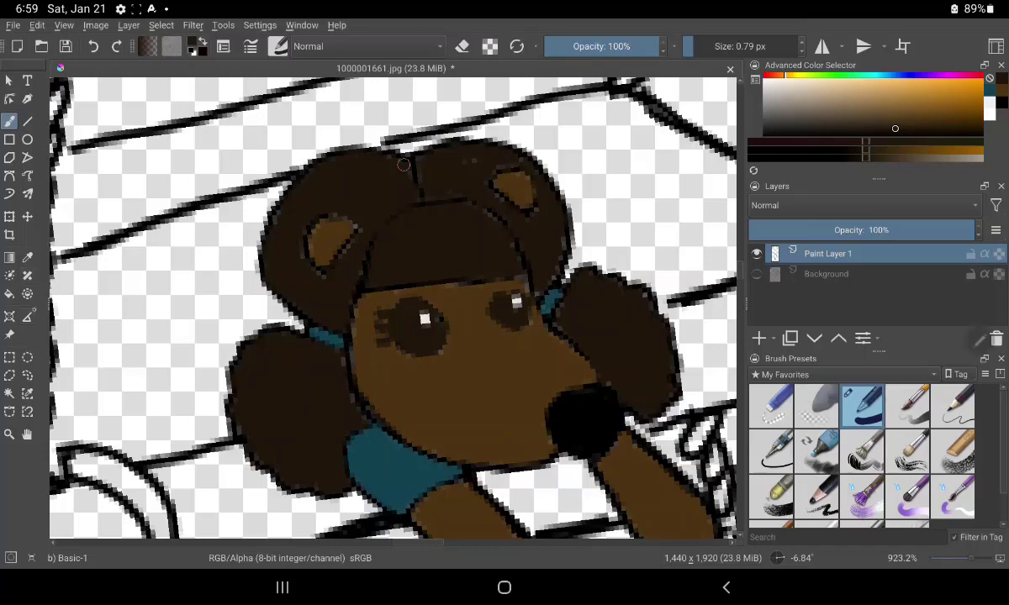
Erase the stray brown along the head's left and top edges
key(e)
mouse_move(263, 212)
mouse_down()
mouse_move(266, 261)
mouse_move(340, 161)
mouse_move(299, 183)
mouse_move(481, 139)
mouse_up()
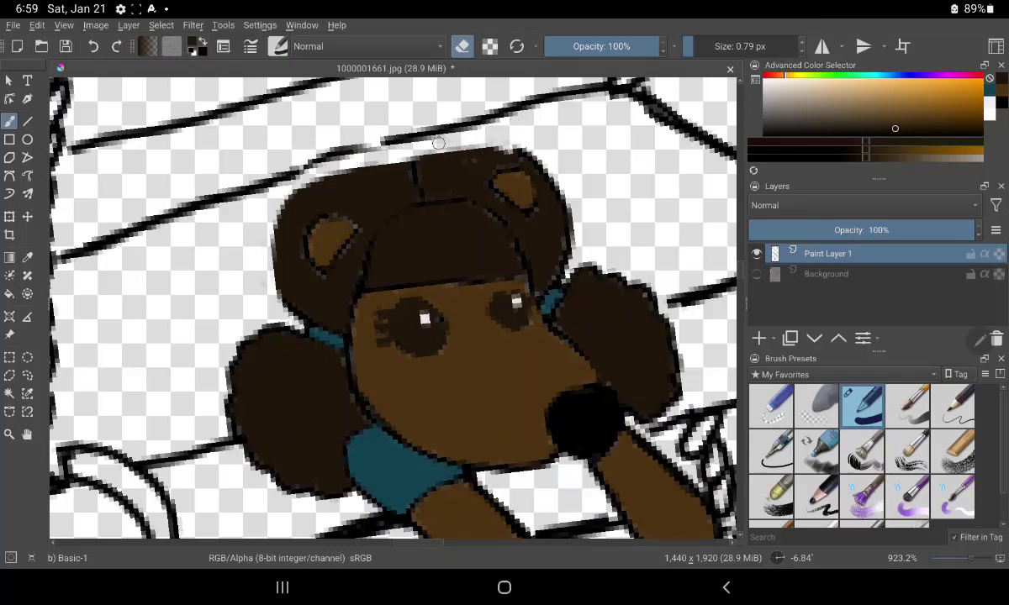
mouse_move(509, 148)
mouse_down()
mouse_move(527, 121)
mouse_move(570, 217)
mouse_move(544, 170)
mouse_move(458, 146)
mouse_move(406, 158)
mouse_up()
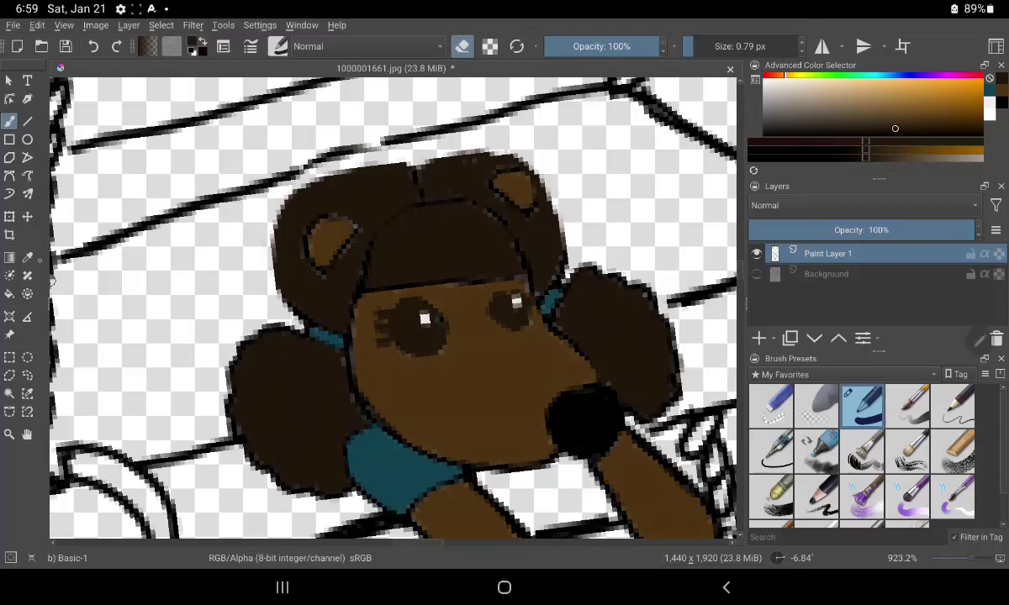
Close the gaps in the black outline around the hair, undoing one stray stroke
key(p)
click(116, 233)
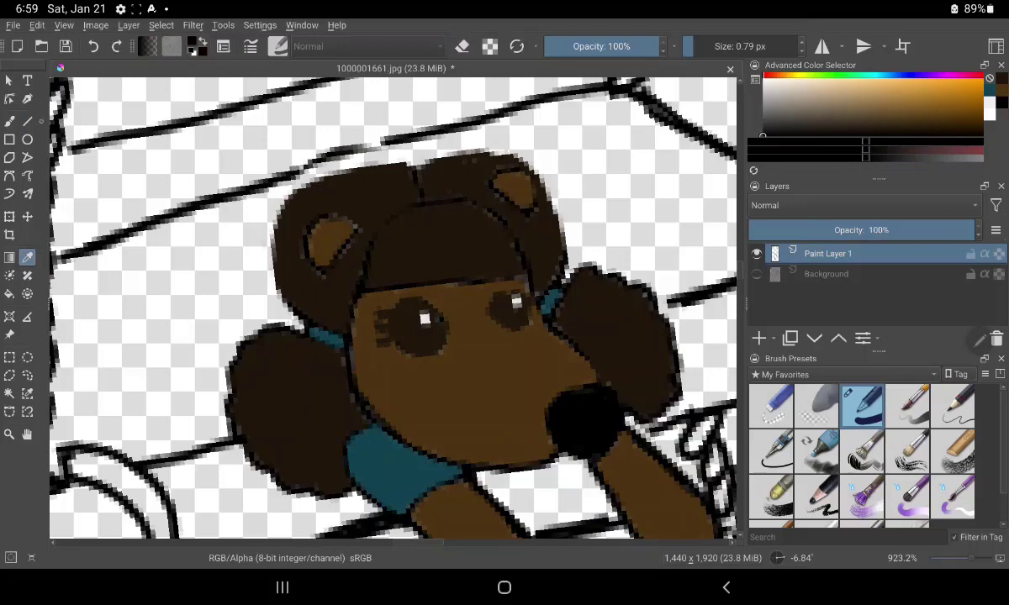
key(b)
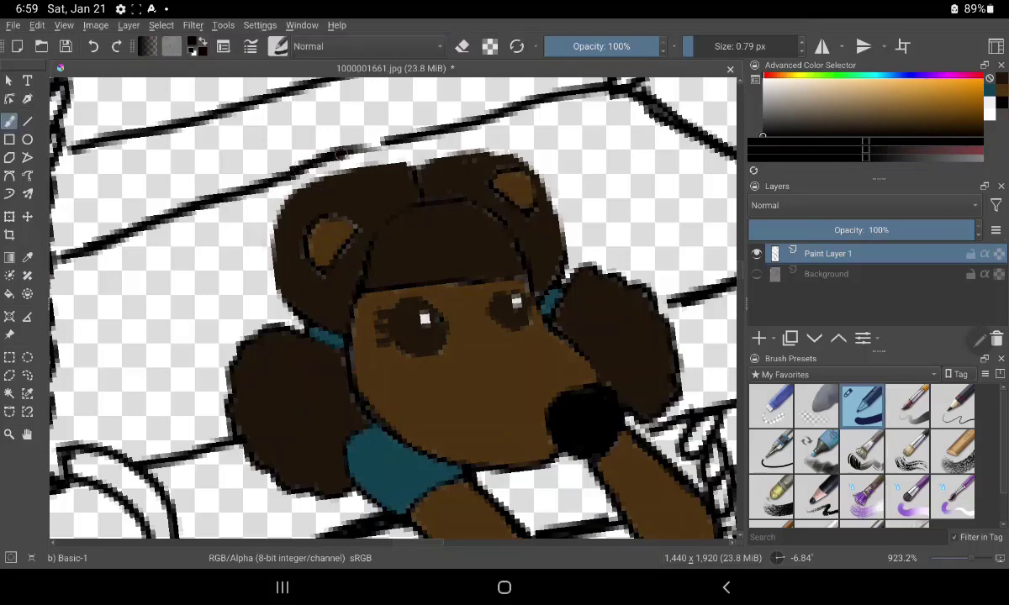
drag(341, 153, 393, 131)
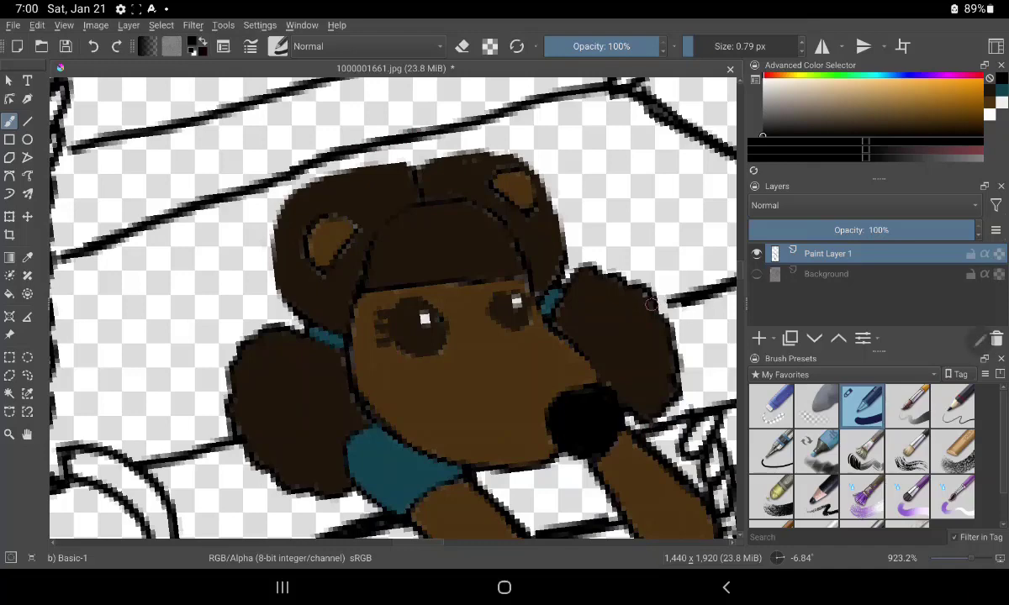
drag(652, 304, 711, 270)
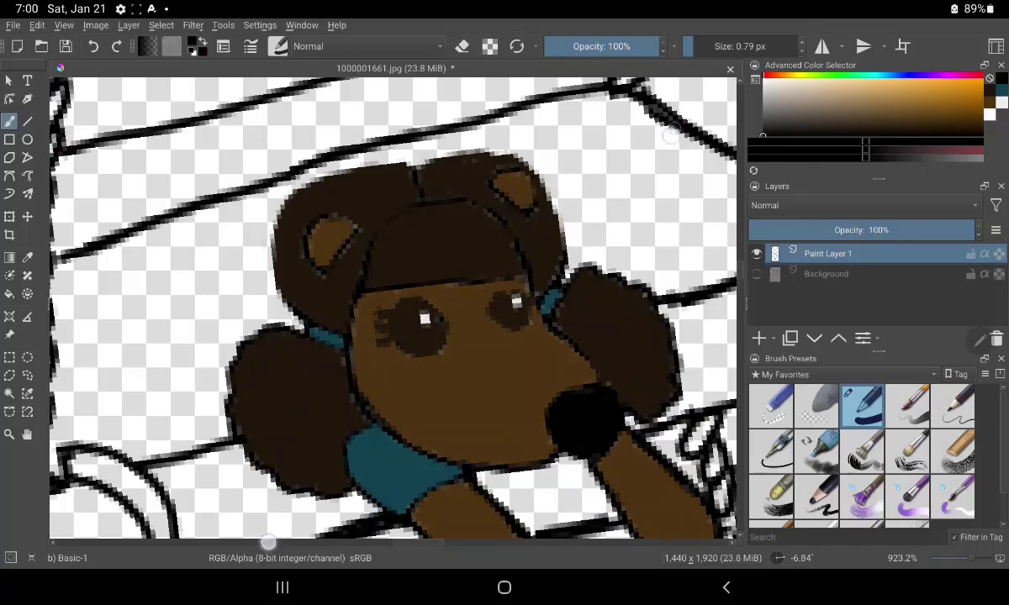
drag(670, 128, 619, 175)
click(94, 46)
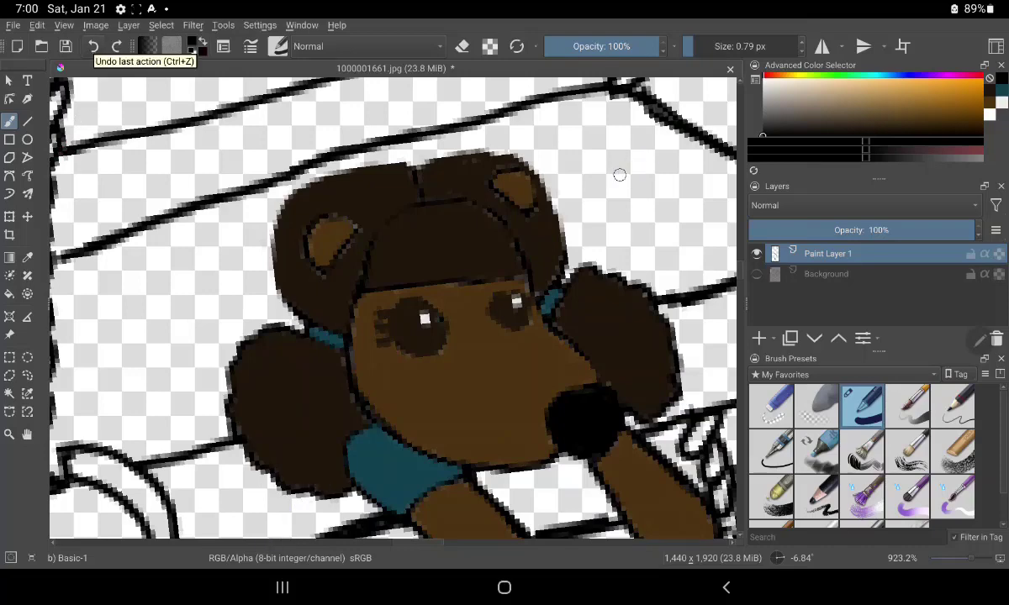
scroll(619, 175, down, 3)
Zoom out to the basket and touch up the rope end above the sandbag
mouse_move(585, 187)
mouse_down()
mouse_move(661, 87)
mouse_move(637, 134)
mouse_up()
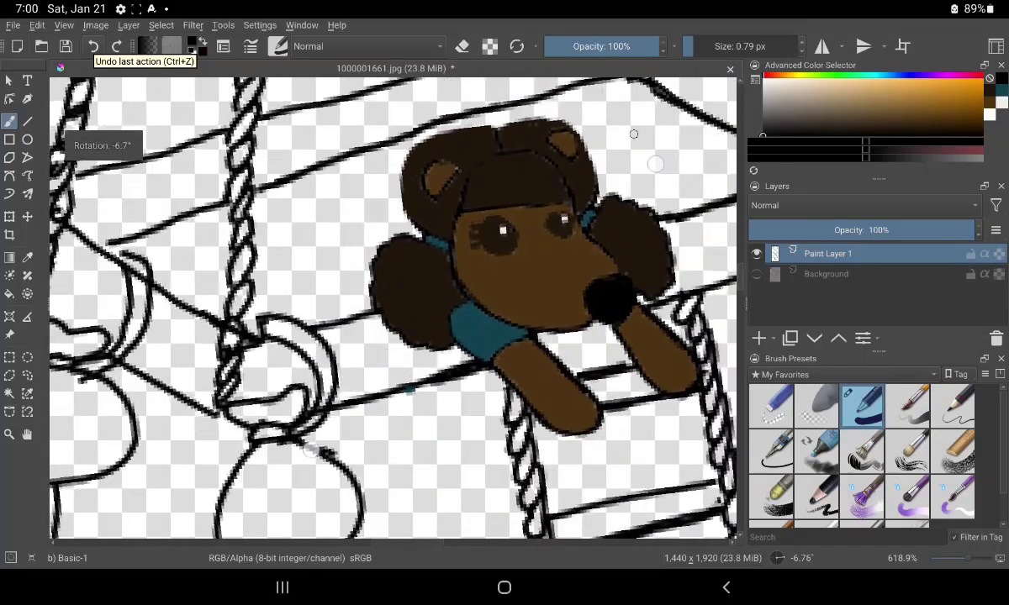
scroll(610, 185, down, 2)
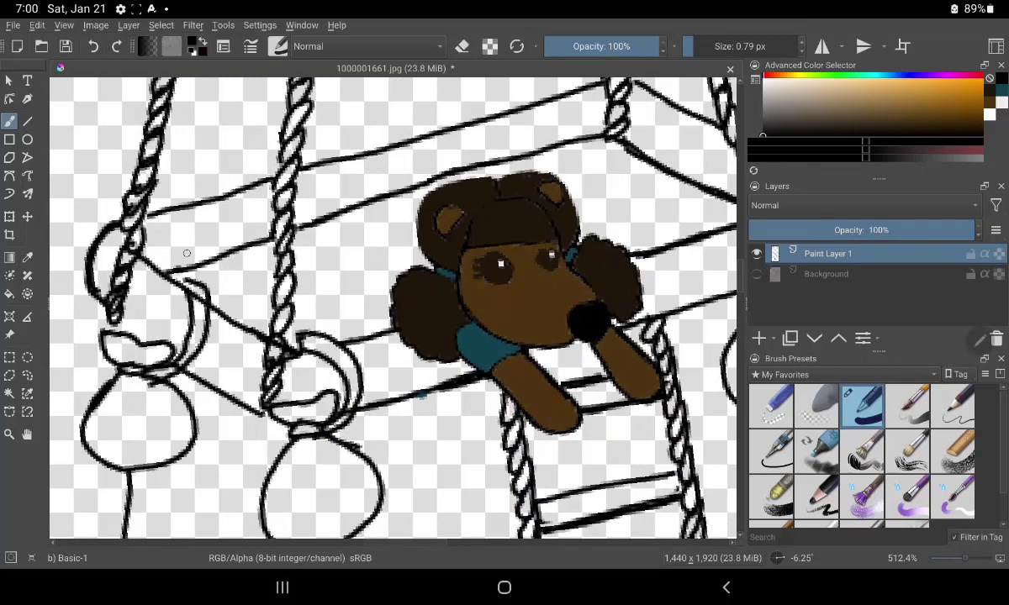
drag(106, 316, 116, 317)
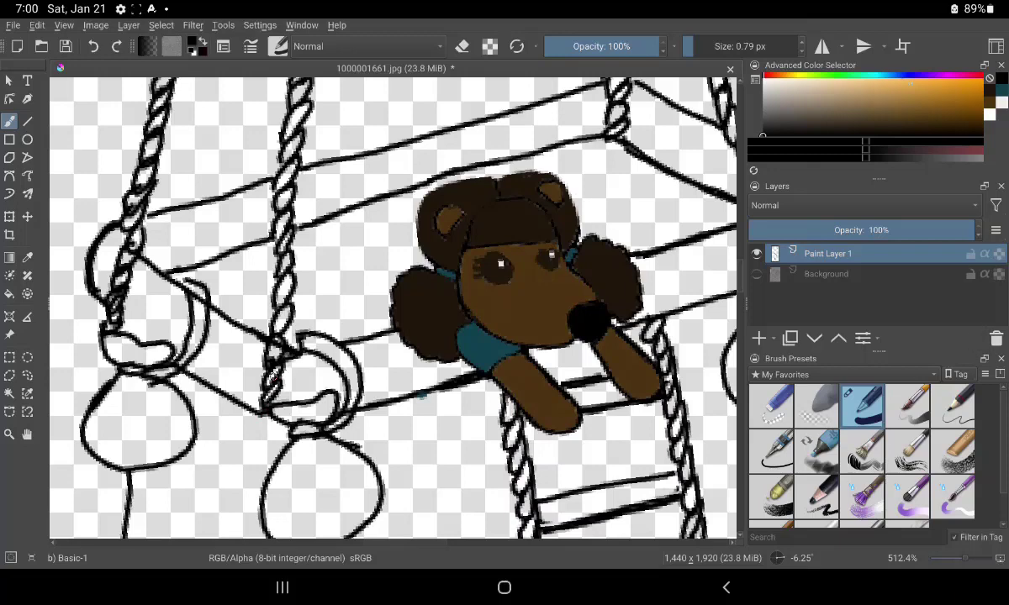
Set a dark navy blue as the painting colour and select the Fill tool
click(901, 75)
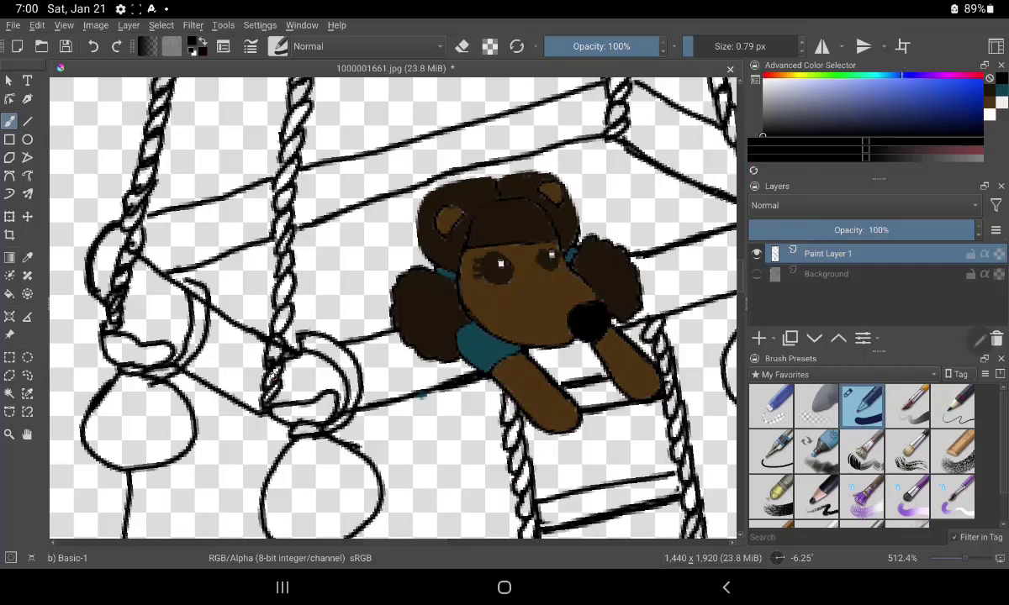
click(958, 121)
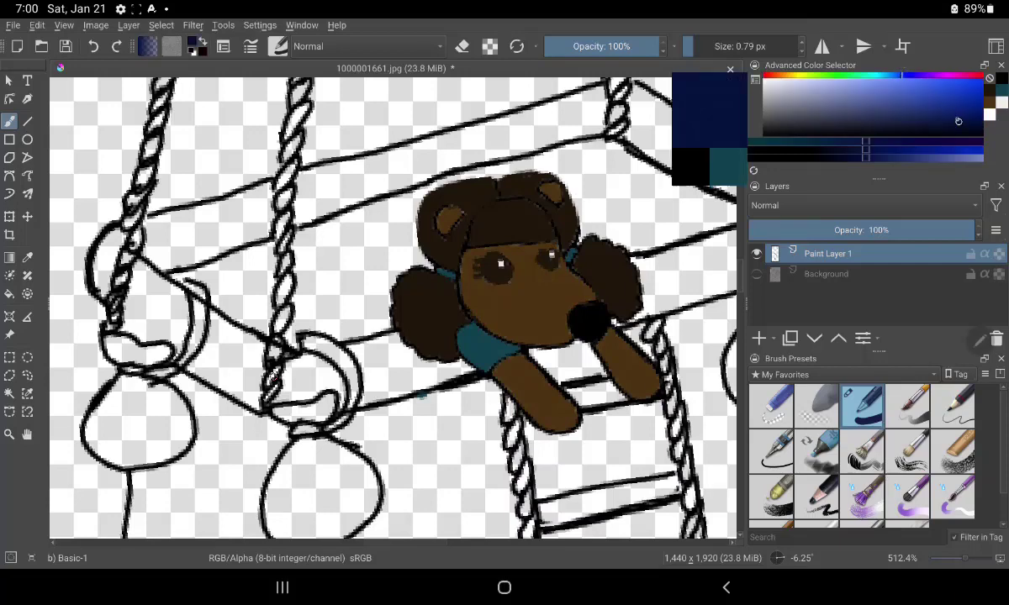
drag(902, 76, 912, 76)
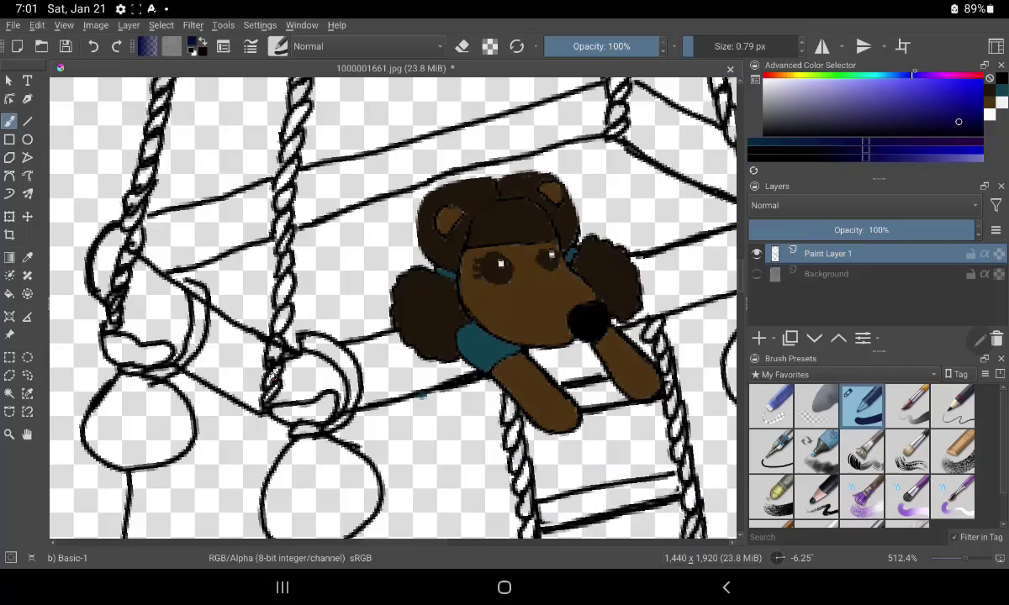
drag(957, 122, 957, 109)
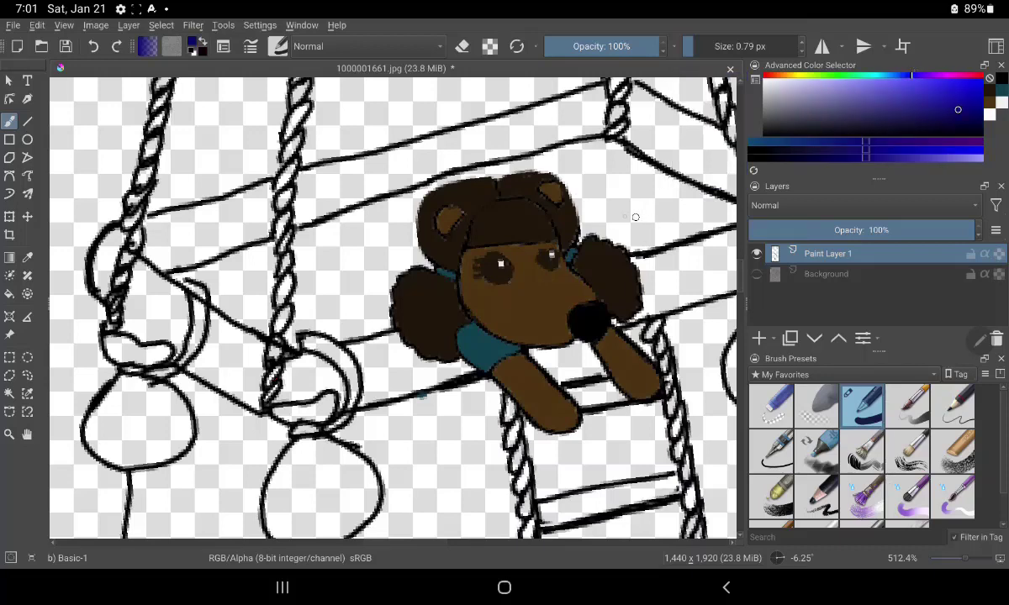
click(9, 293)
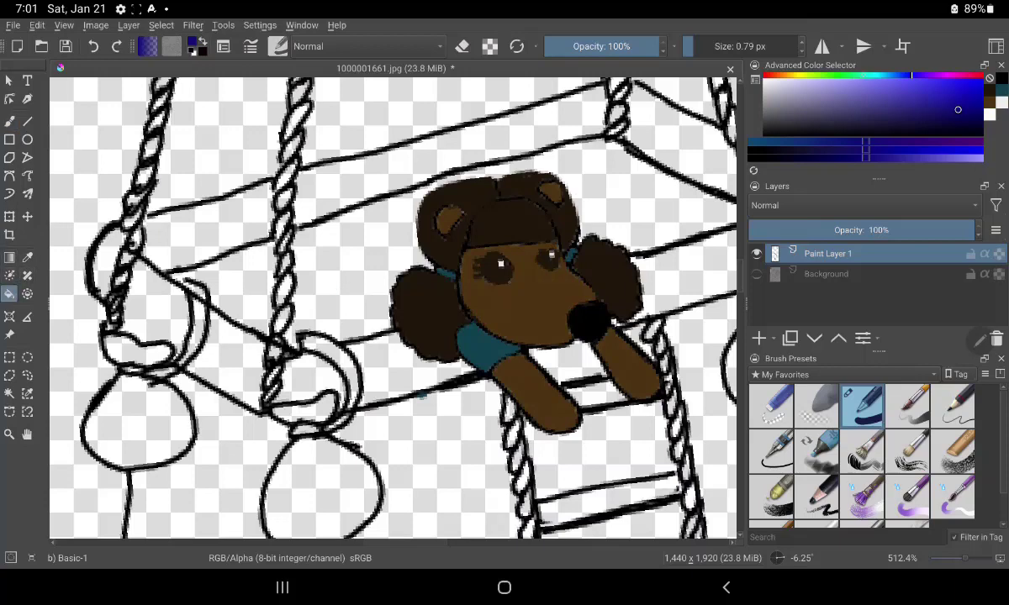
Choose a dark maroon in the Advanced Color Selector
drag(912, 76, 769, 76)
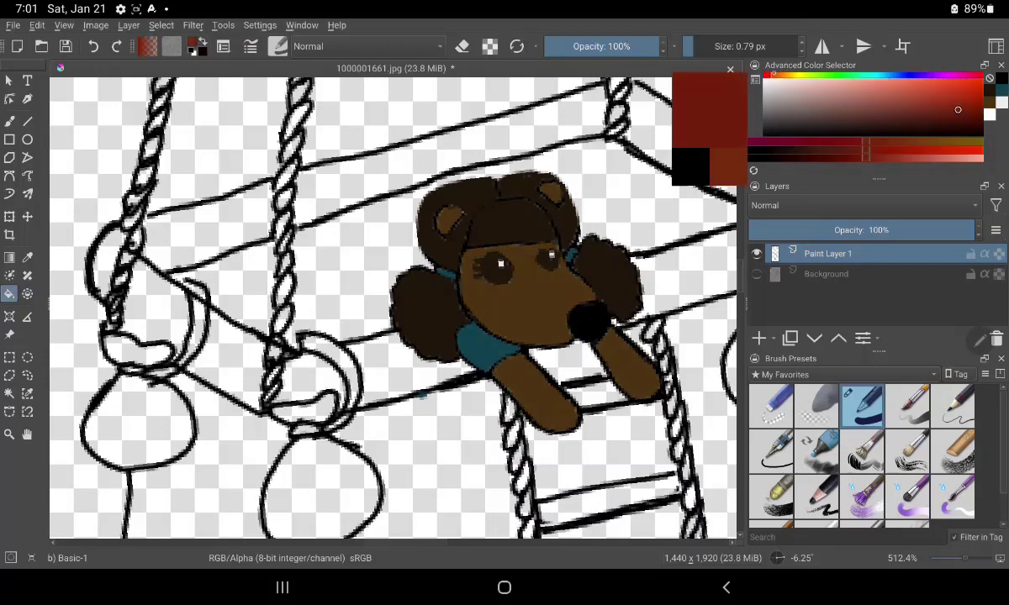
click(963, 149)
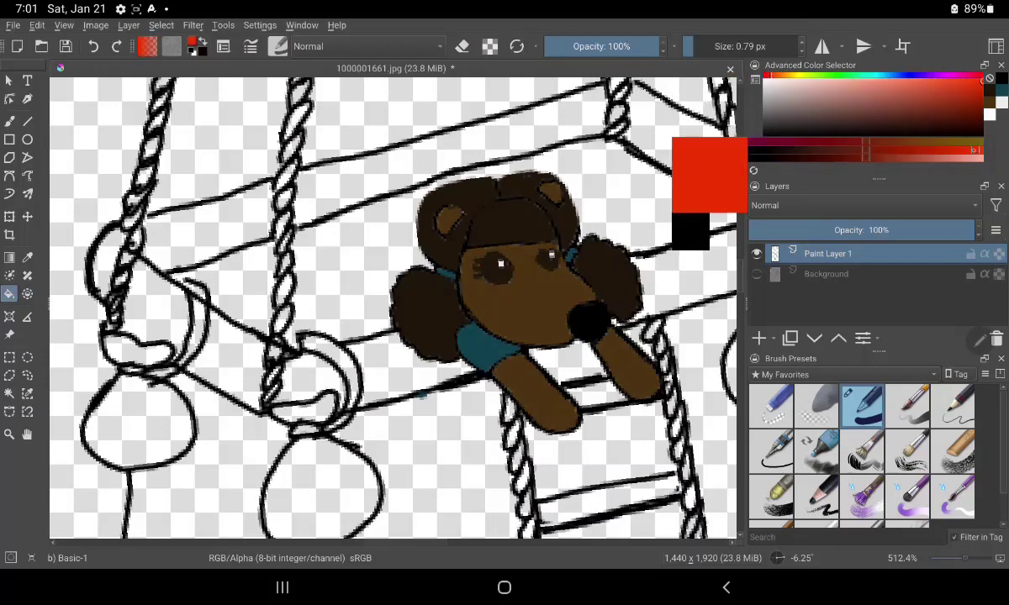
drag(964, 149, 925, 150)
click(959, 109)
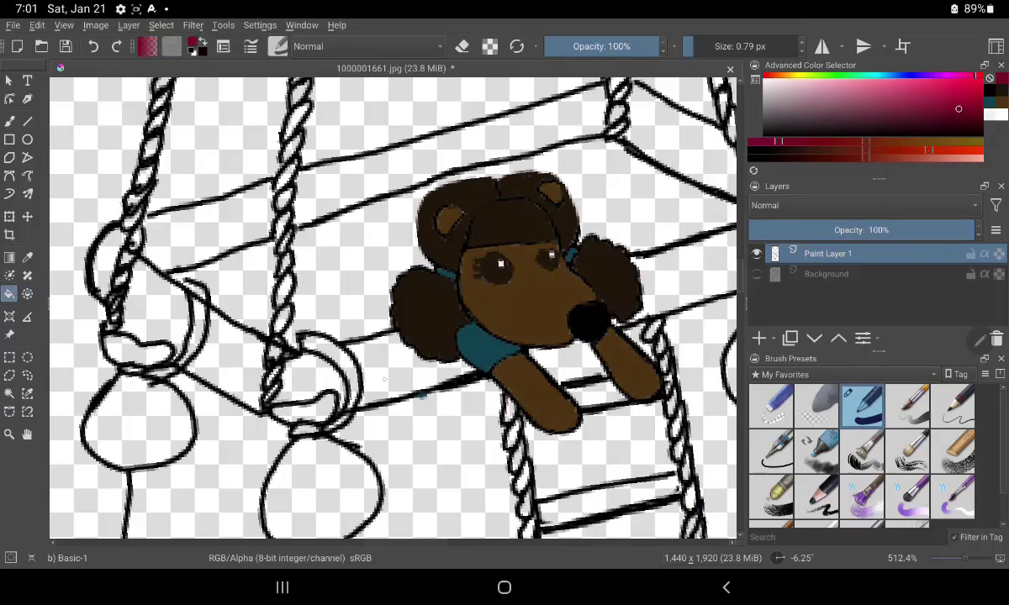
Bucket-fill each section of the basket rail and the front below it in maroon
click(395, 357)
click(302, 370)
click(218, 339)
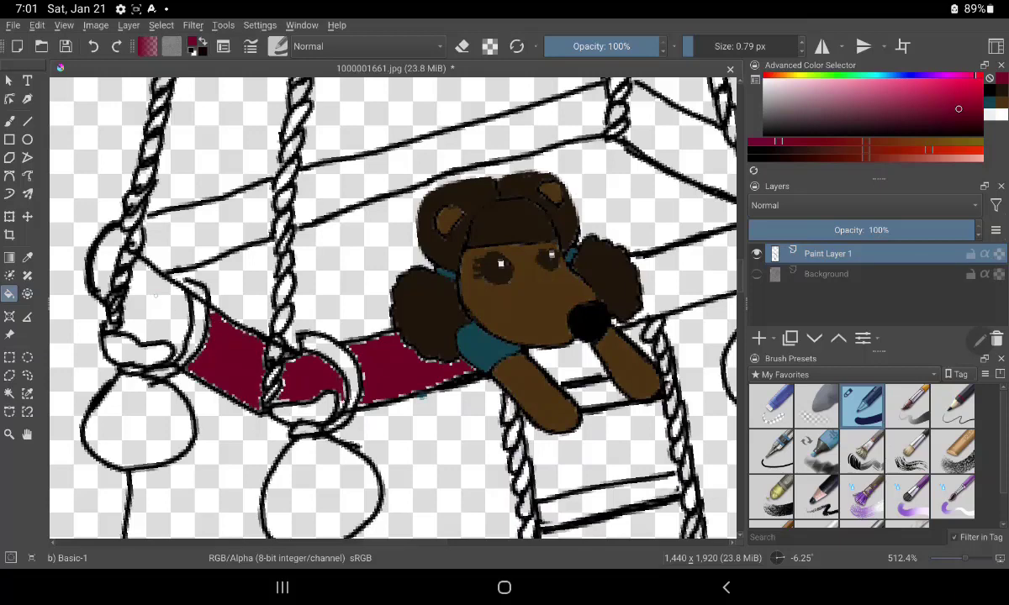
click(155, 299)
click(105, 248)
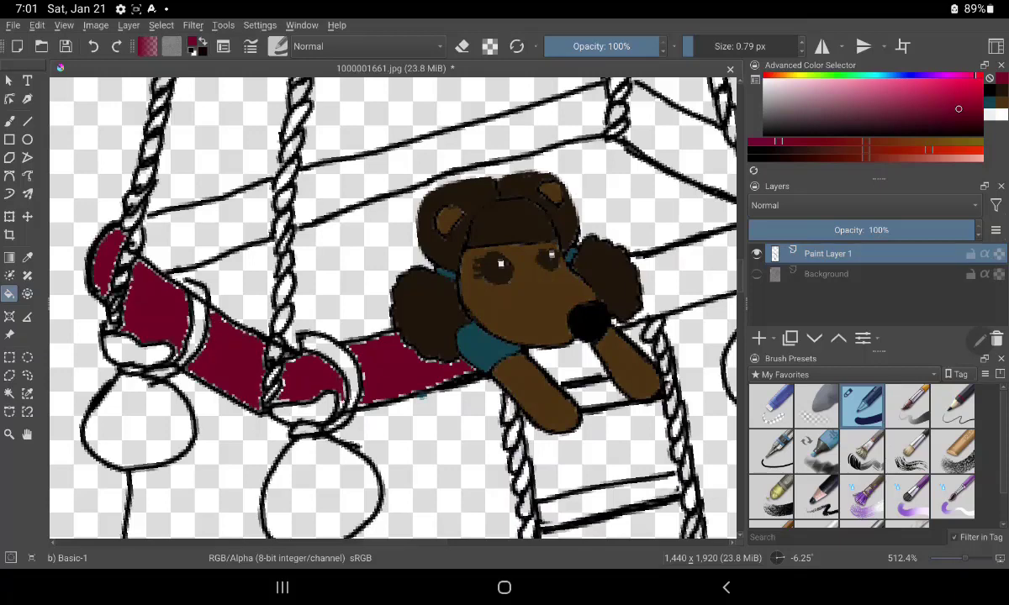
click(194, 403)
Fill the remaining front panels, ladder gaps and seat behind the bear, undoing one stray fill
click(437, 453)
click(683, 362)
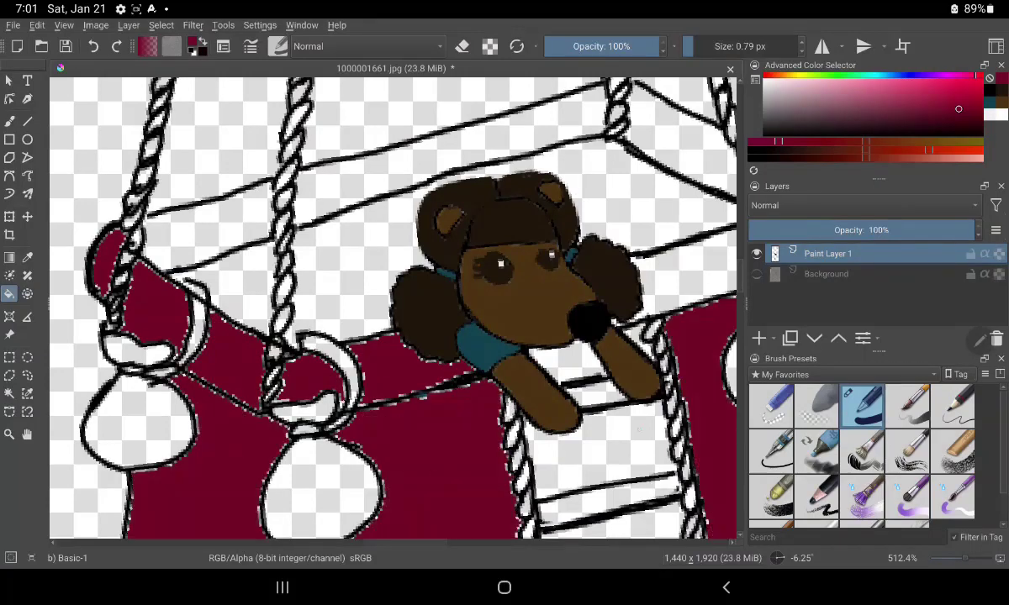
click(580, 433)
click(530, 349)
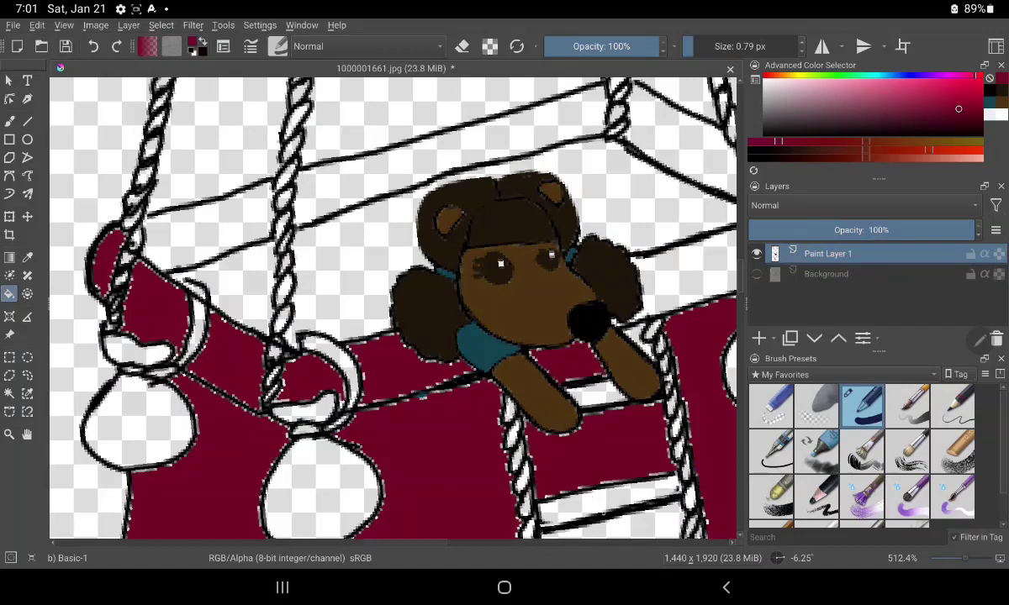
click(580, 487)
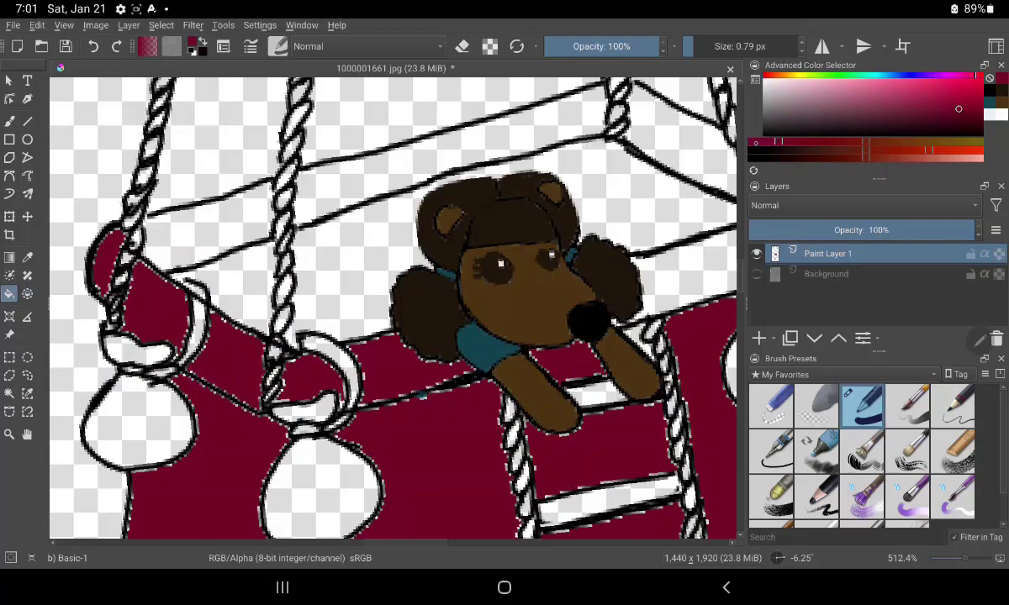
click(709, 147)
key(ctrl+z)
click(655, 193)
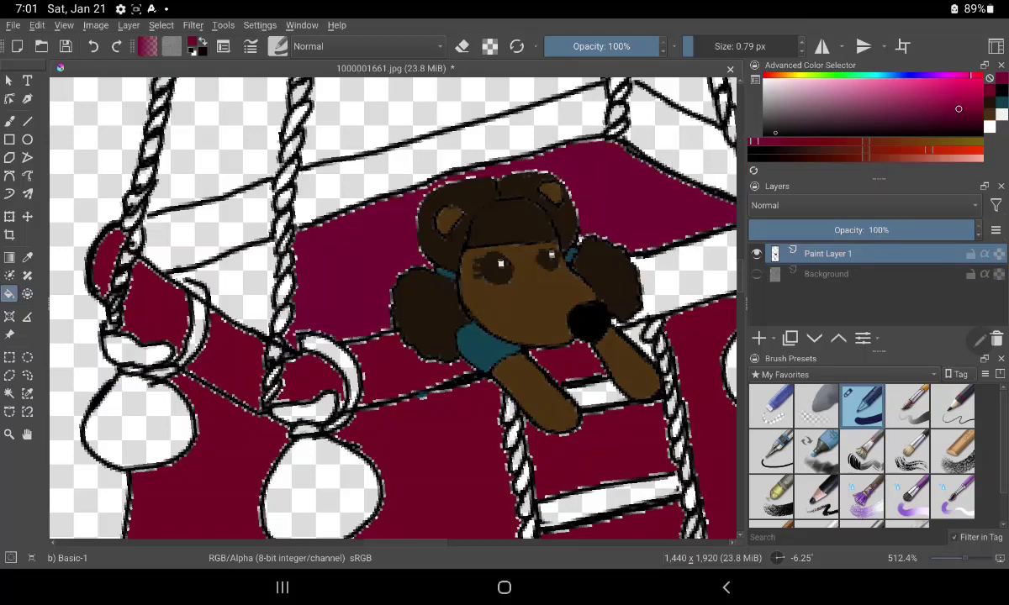
Fill the seat behind the bear and the left seat section brownish red
click(941, 114)
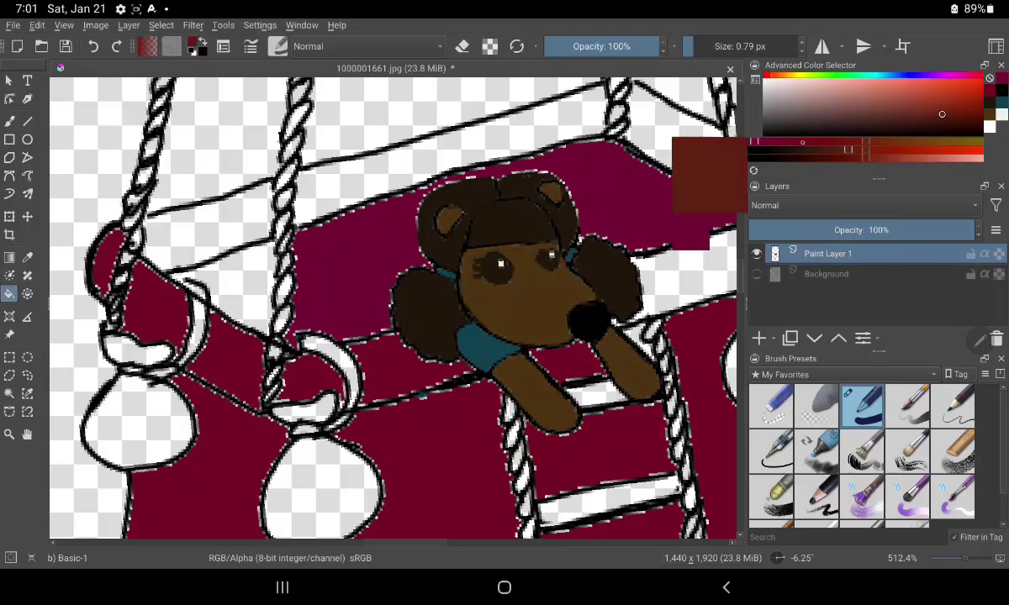
click(643, 170)
click(225, 269)
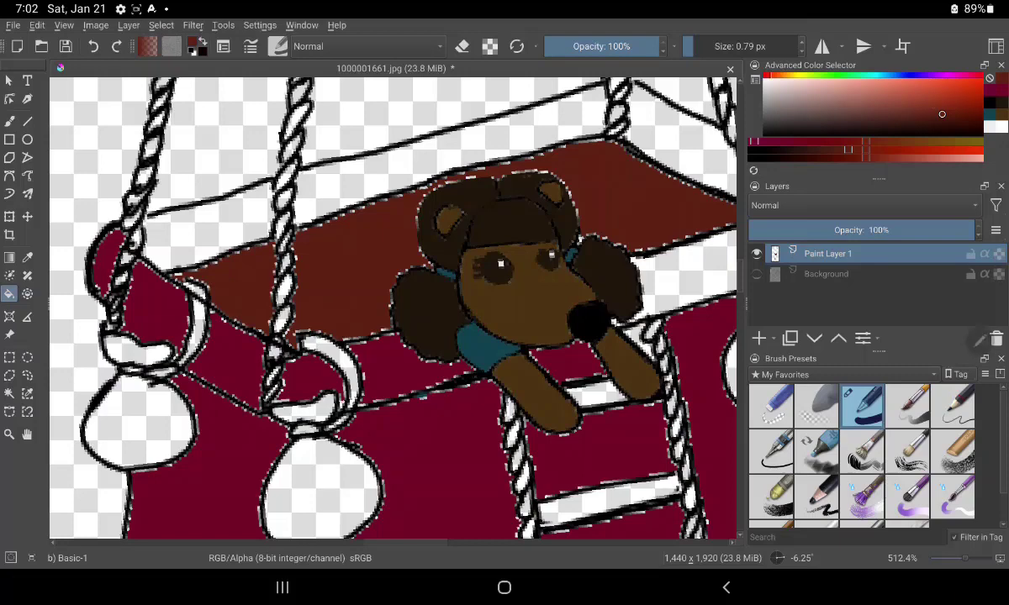
Sample the basket's crimson and refill the brown seat areas with it
click(27, 257)
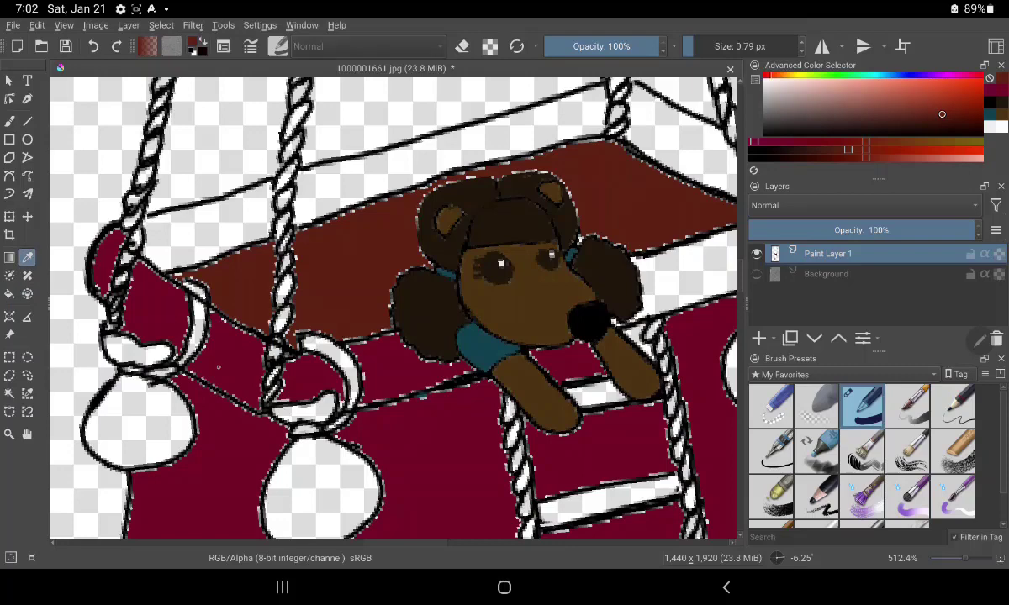
click(589, 454)
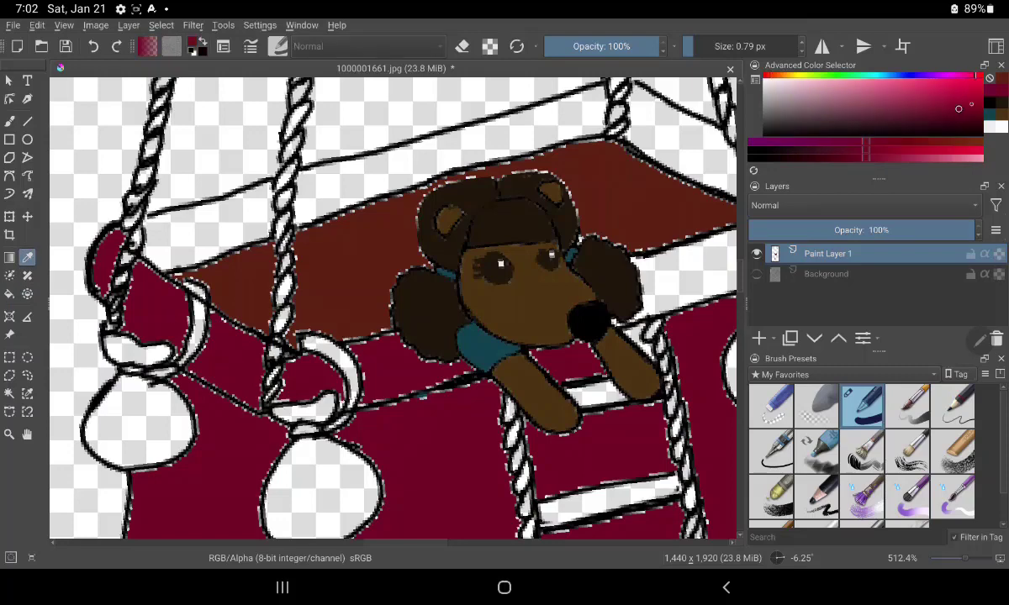
click(647, 198)
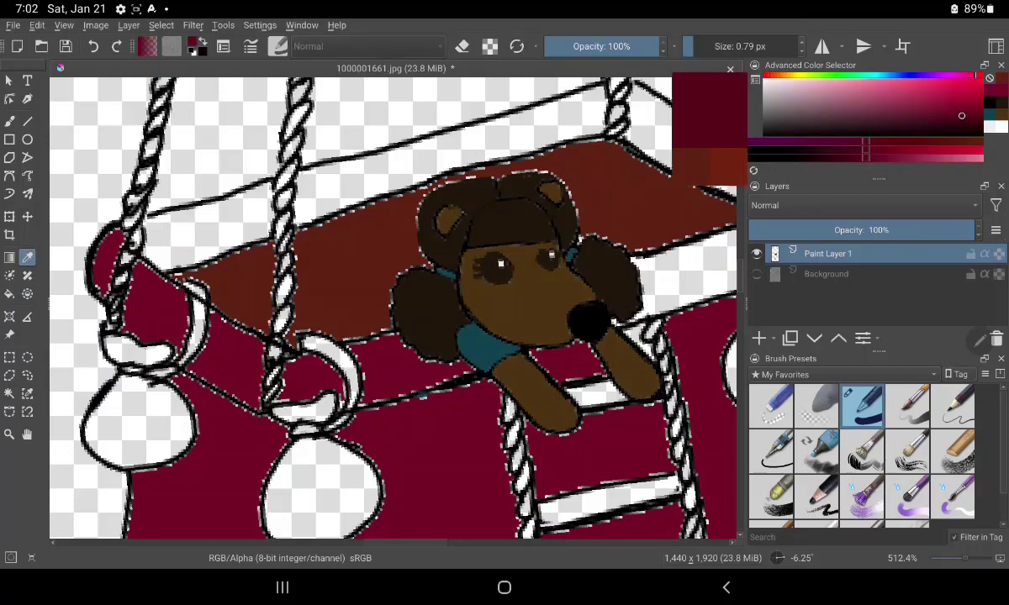
click(8, 293)
click(340, 311)
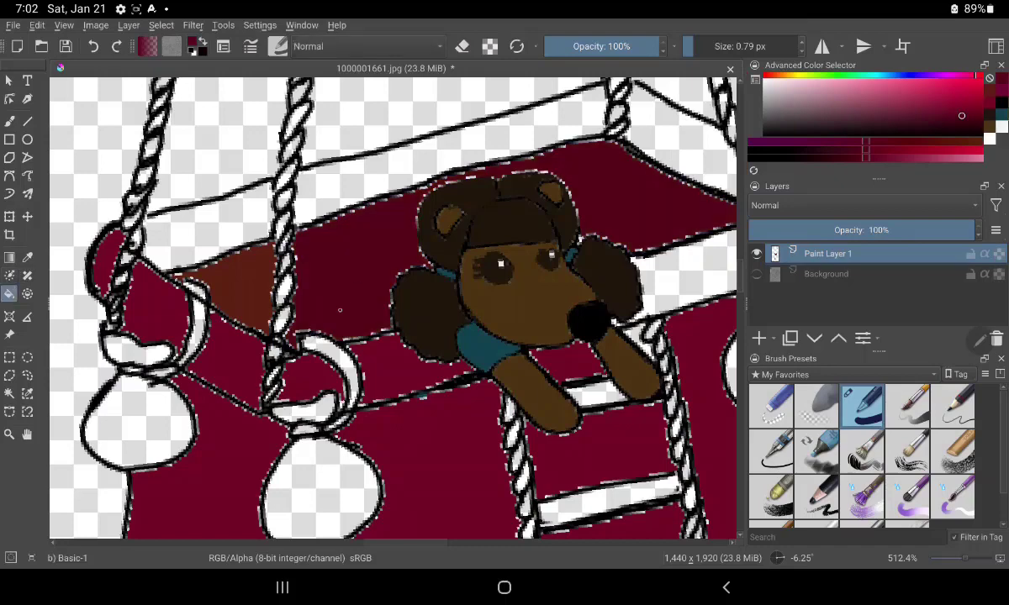
click(236, 277)
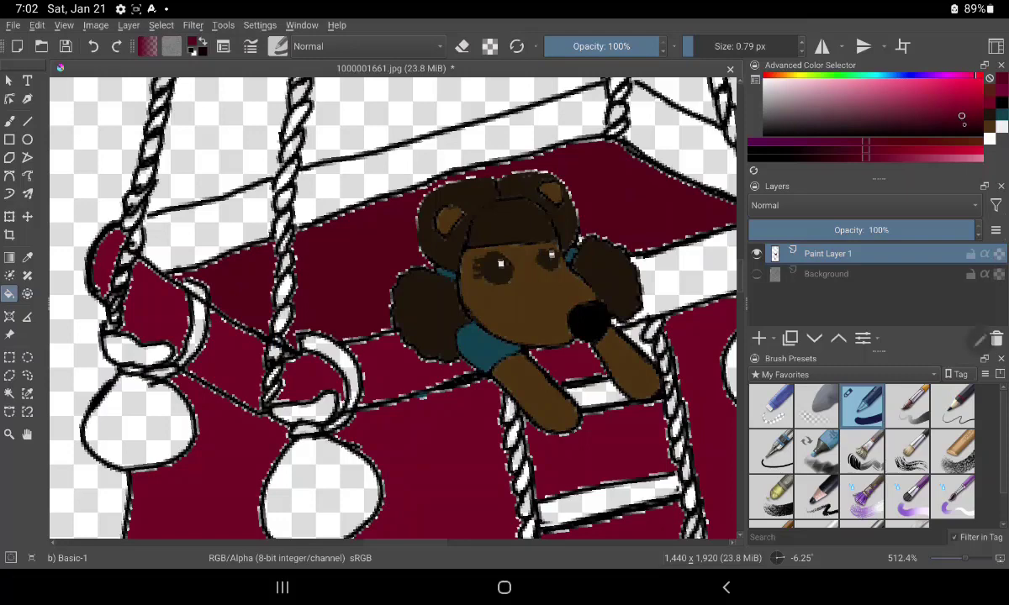
Fill the left, middle and top-right back-rest bands in a slightly darker crimson
click(963, 122)
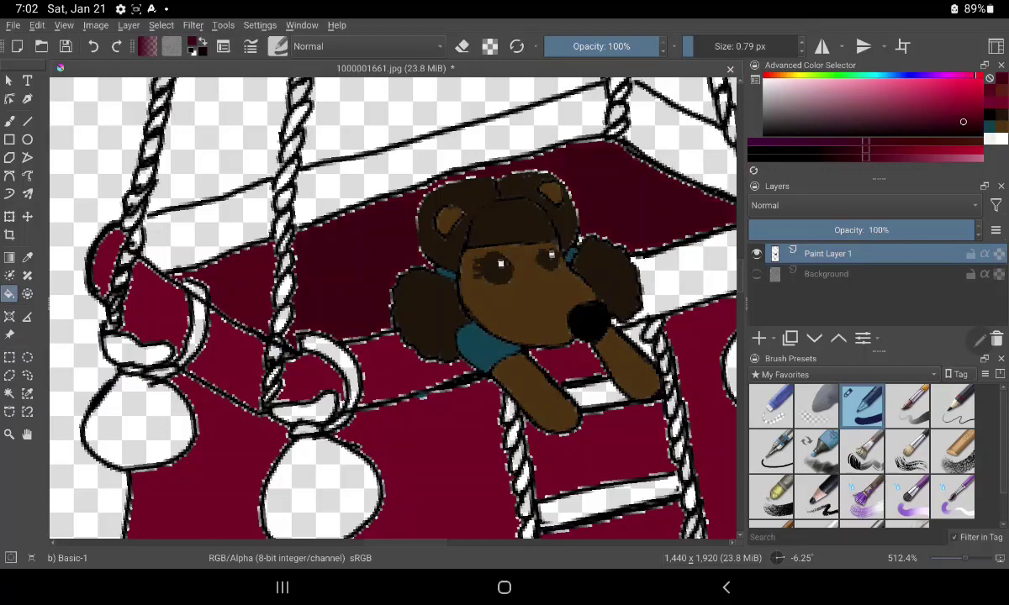
click(958, 115)
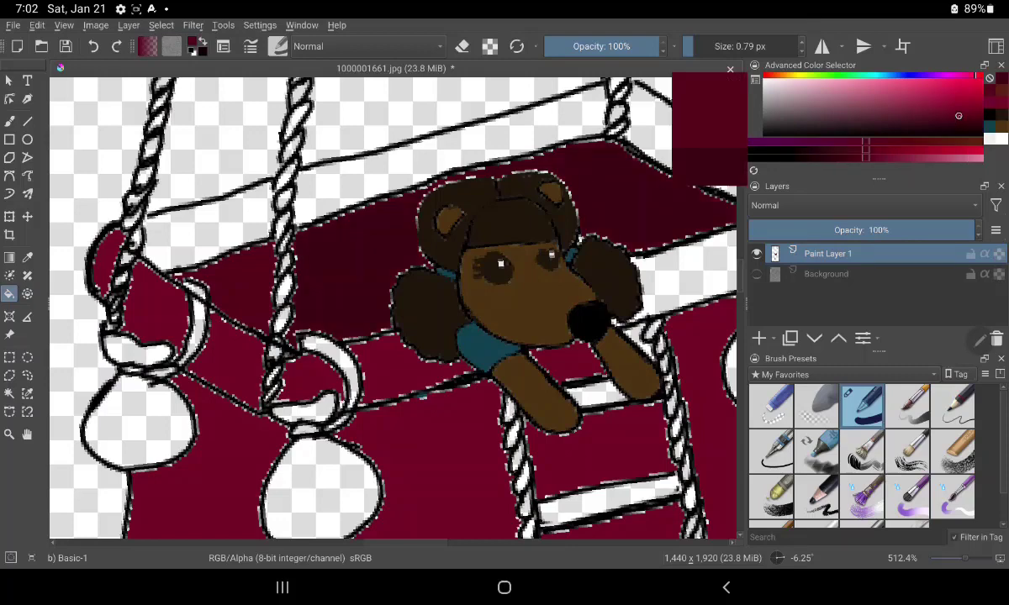
click(211, 231)
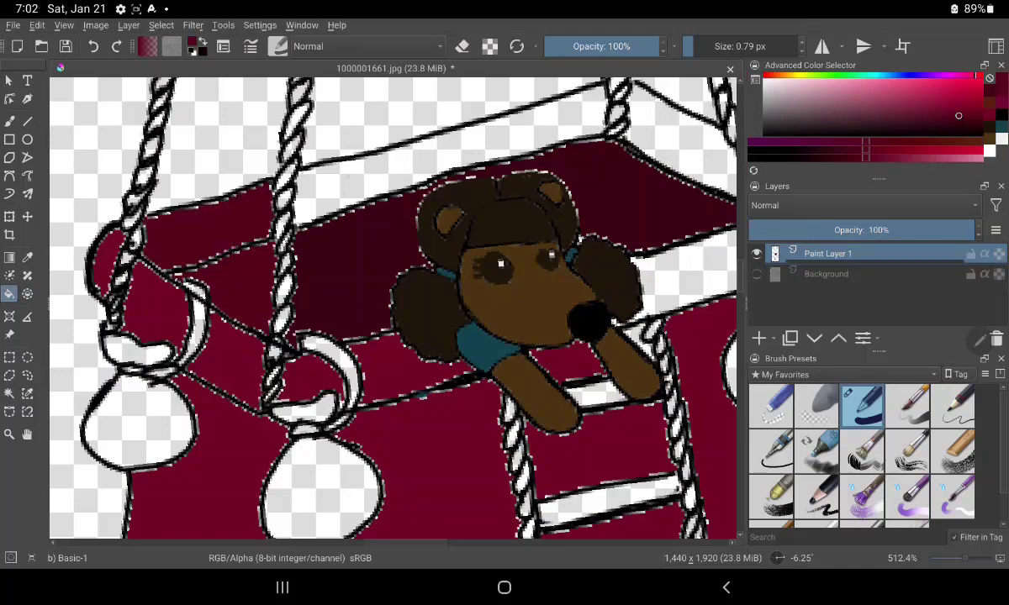
click(378, 177)
click(665, 120)
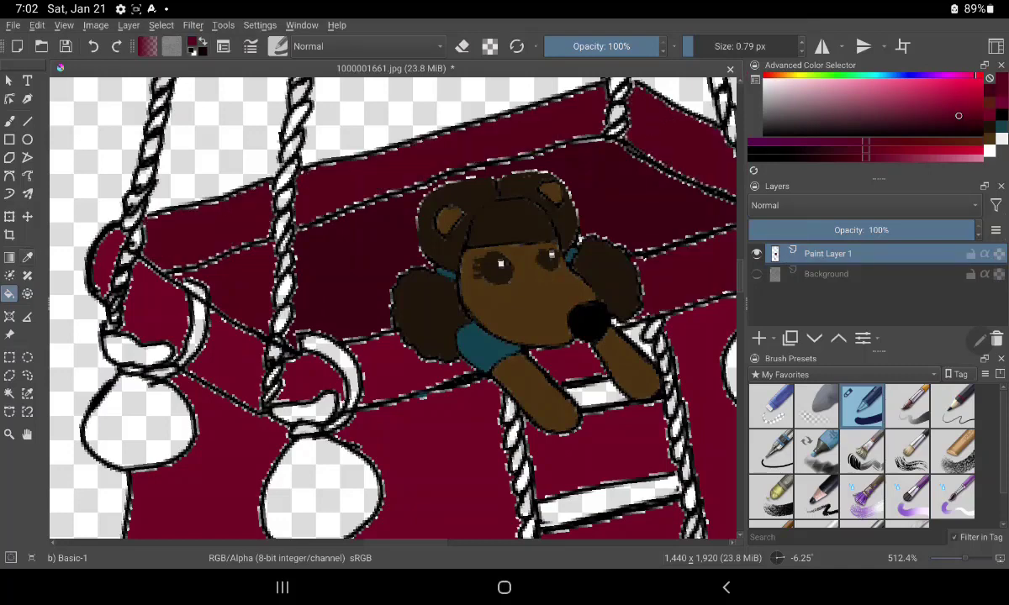
Sample a darker crimson and shade the inner back panel with it
click(27, 256)
click(353, 278)
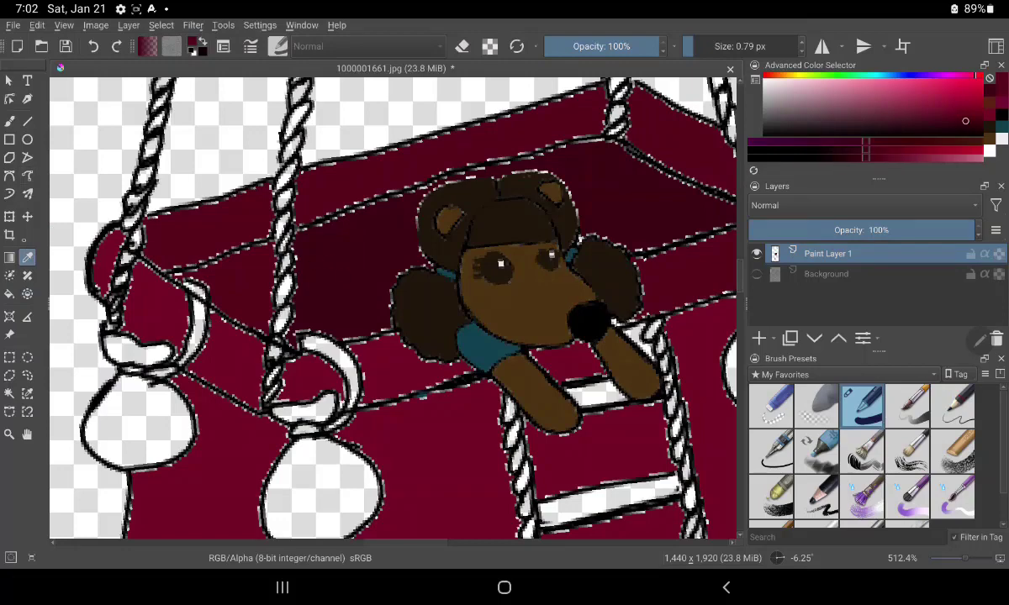
click(9, 294)
click(244, 281)
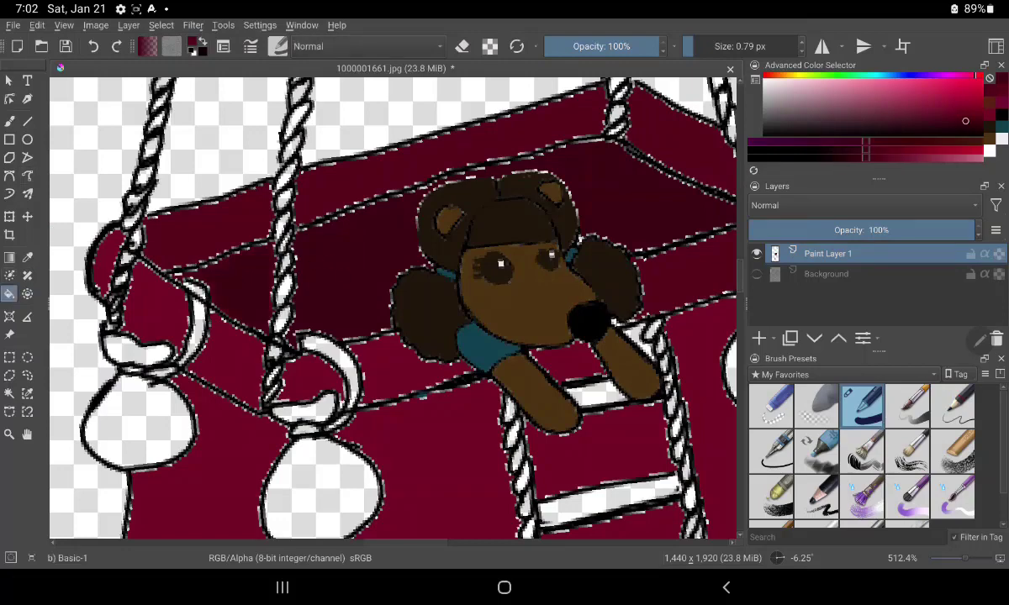
Sample the basket crimson and fill the rail's end cap, rope gap and area above the rail
drag(668, 114, 450, 77)
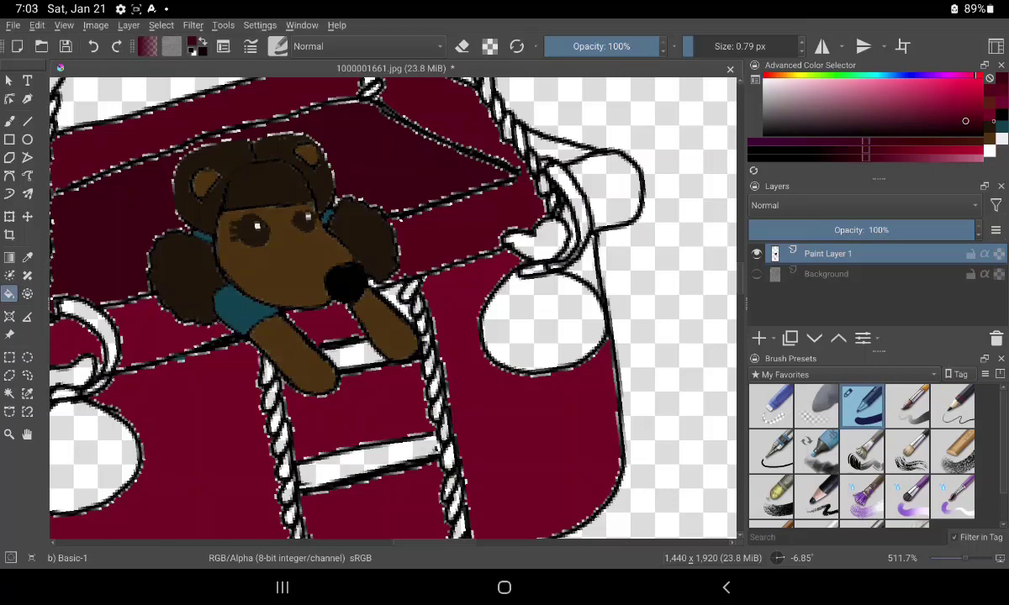
drag(938, 105, 979, 339)
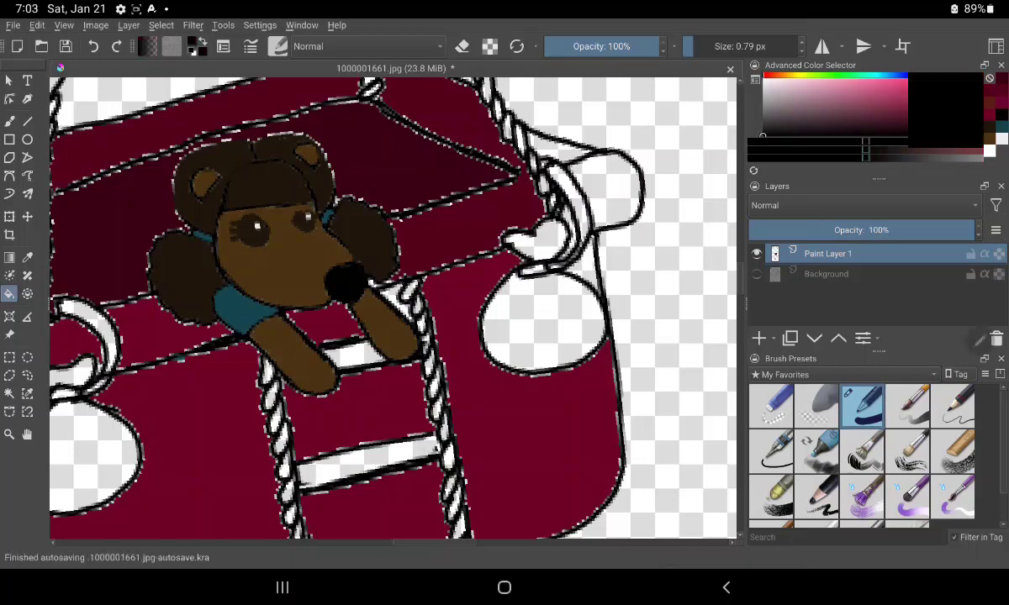
click(8, 121)
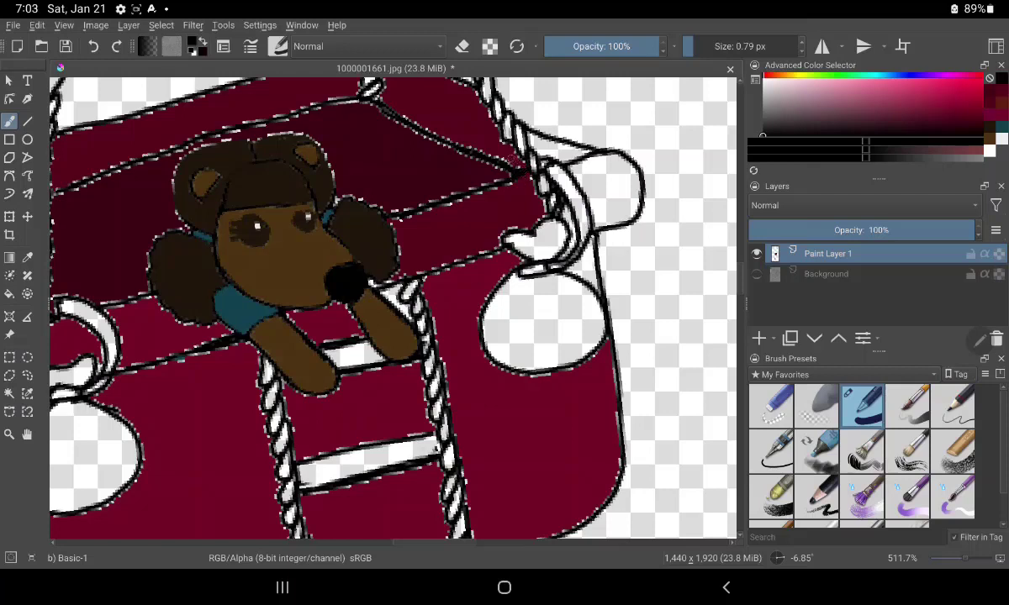
click(27, 257)
click(252, 420)
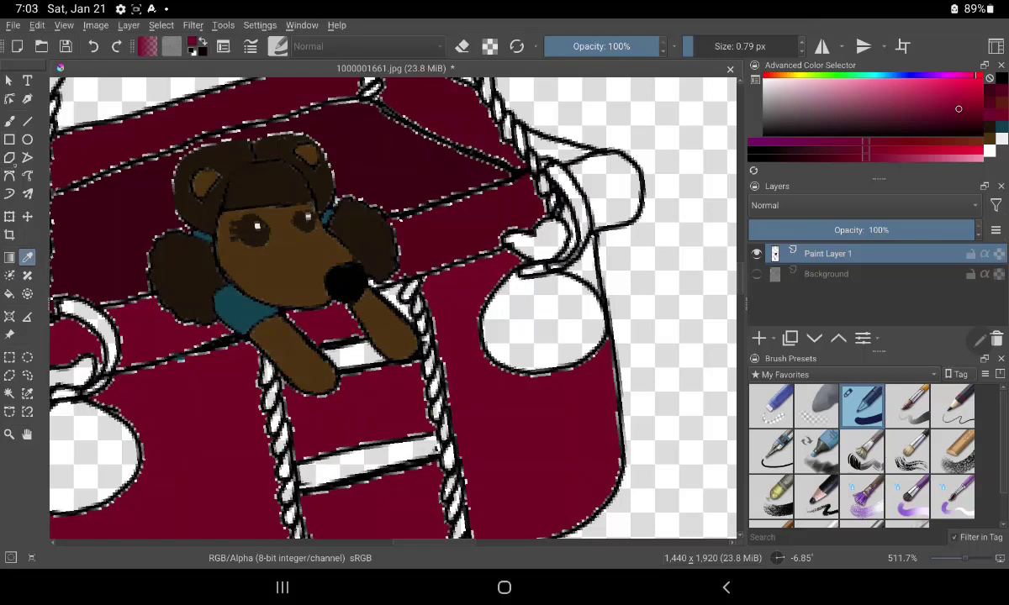
click(9, 294)
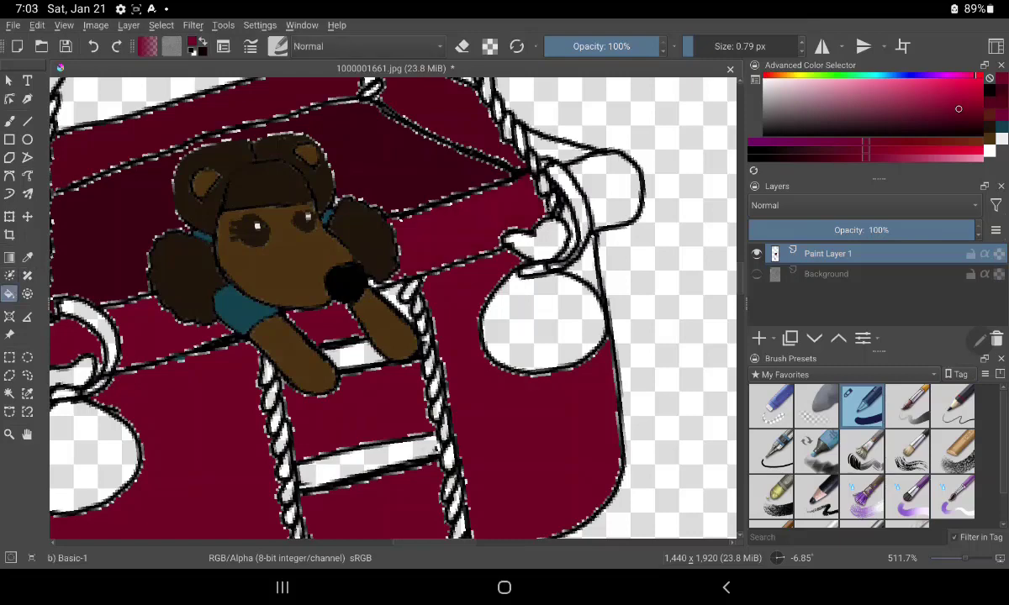
click(592, 187)
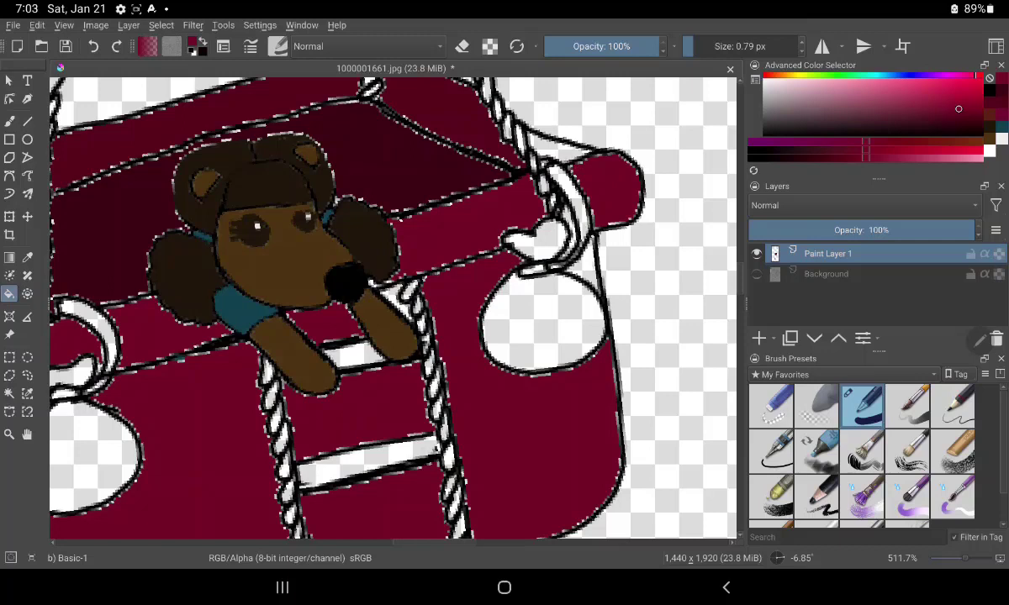
click(548, 145)
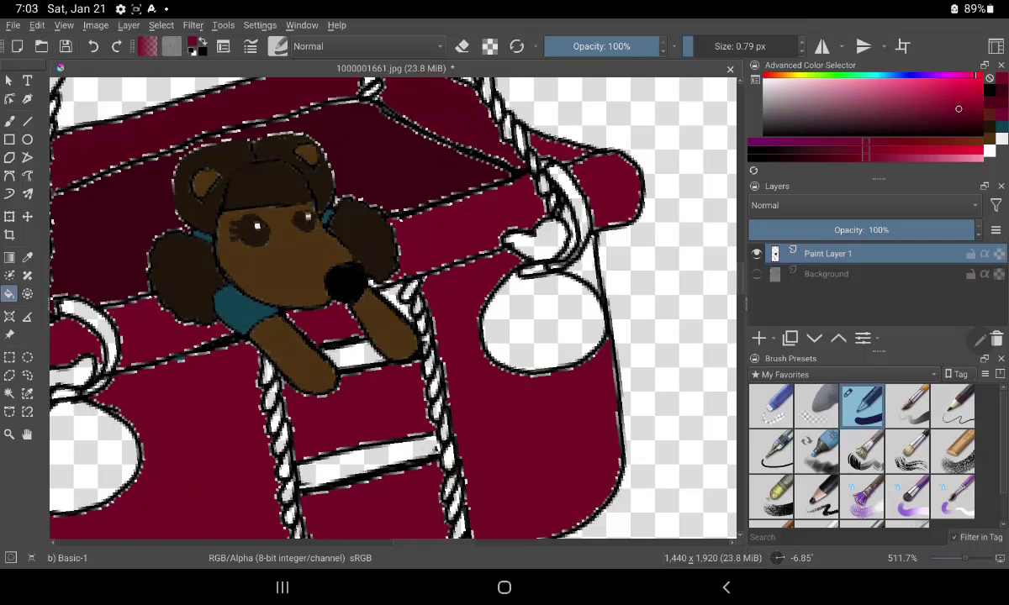
click(467, 112)
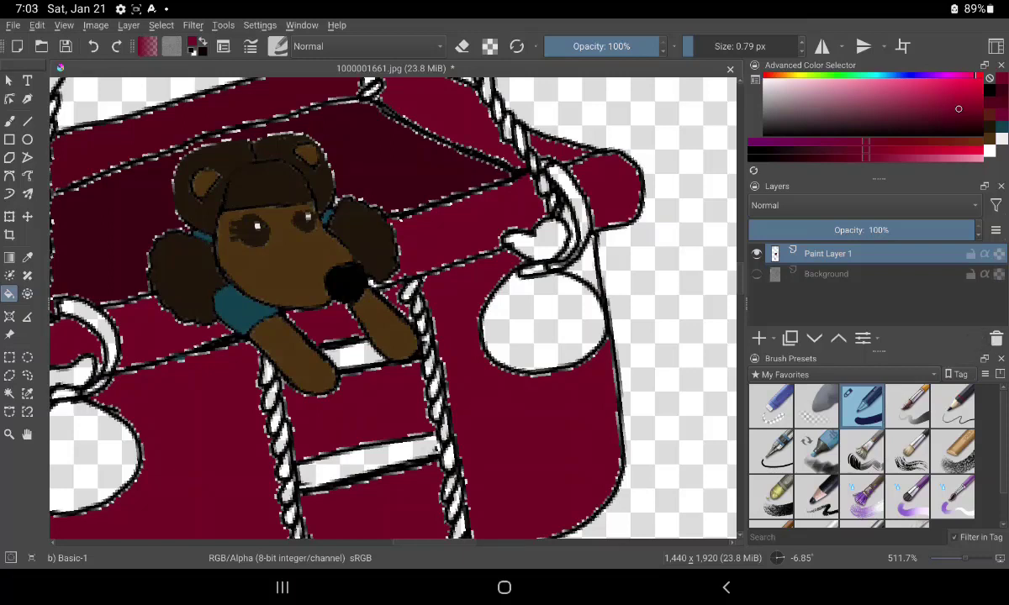
Pick green as the painting colour, trial-fill around the ropes, and undo that fill
scroll(393, 306, down, 2)
scroll(393, 307, down, 2)
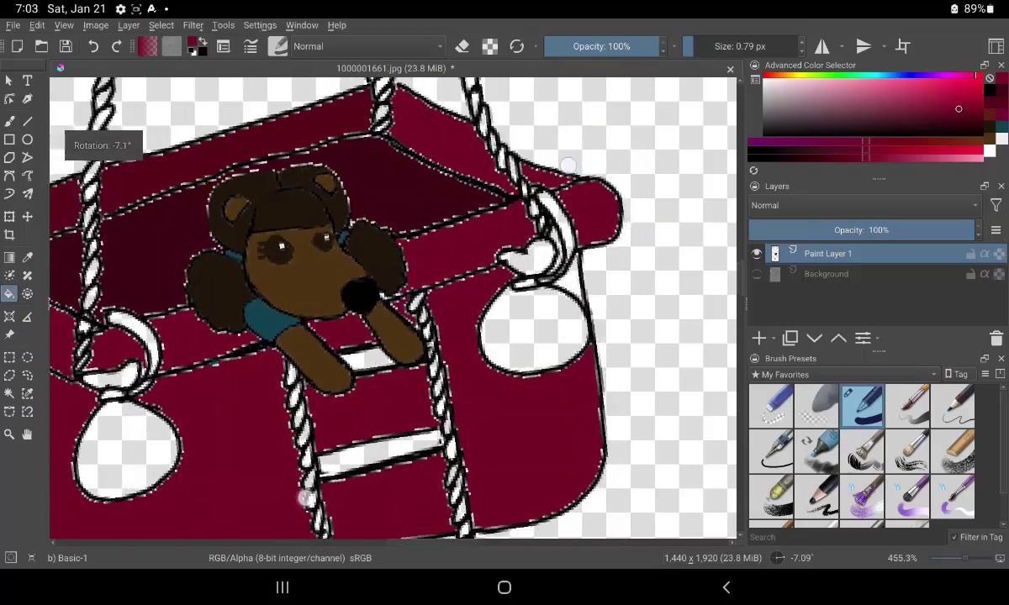
scroll(393, 307, down, 1)
scroll(393, 306, down, 1)
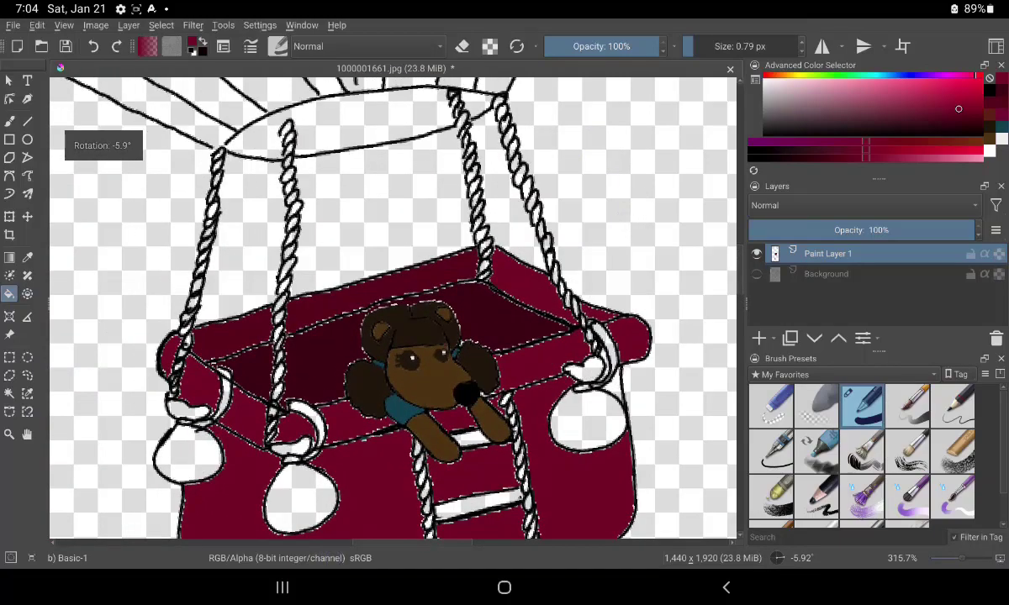
scroll(393, 307, up, 2)
scroll(392, 307, up, 3)
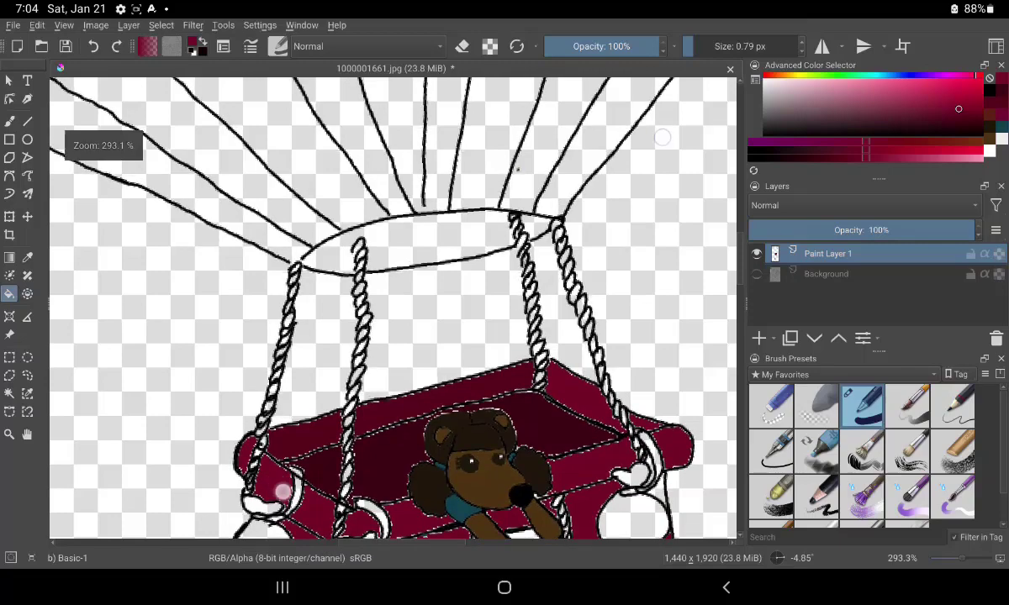
scroll(392, 307, up, 2)
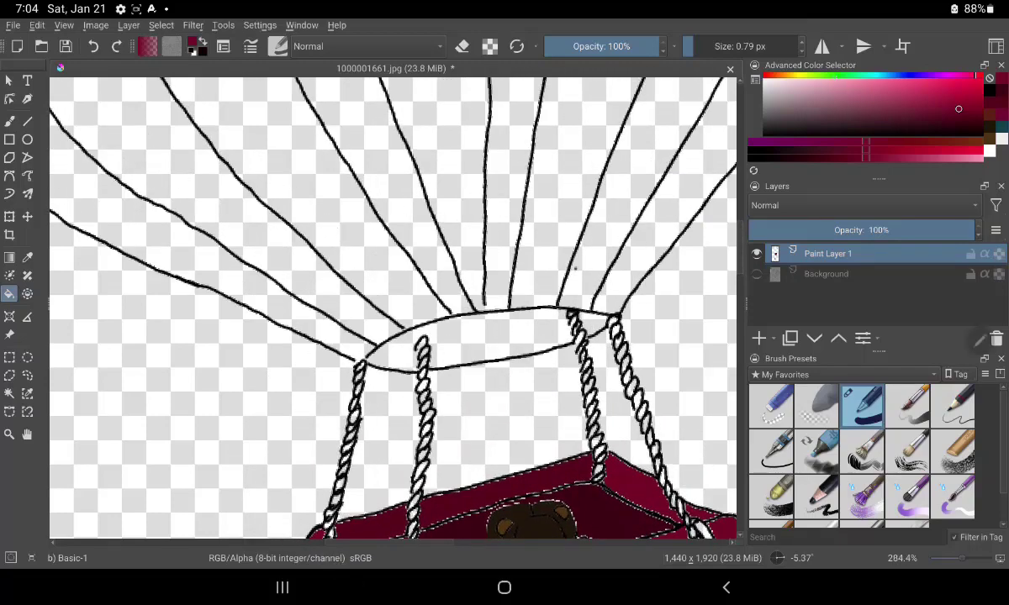
click(832, 75)
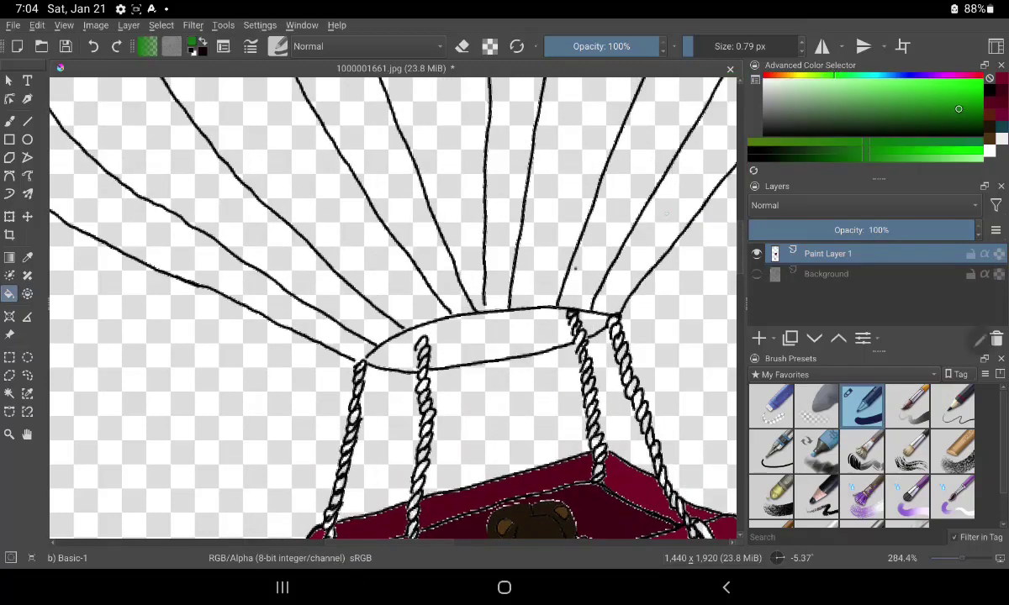
click(676, 211)
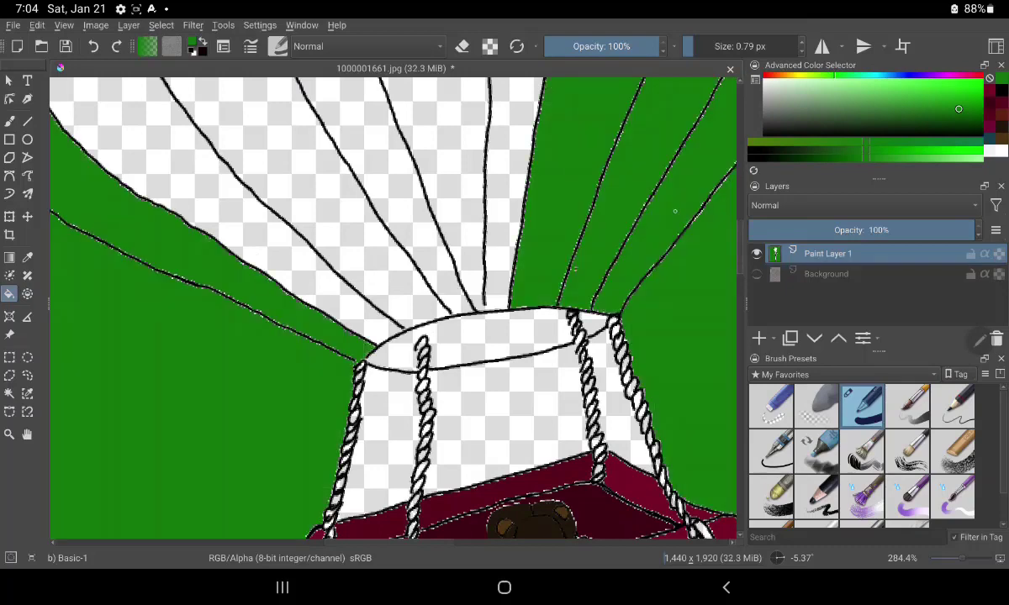
click(93, 46)
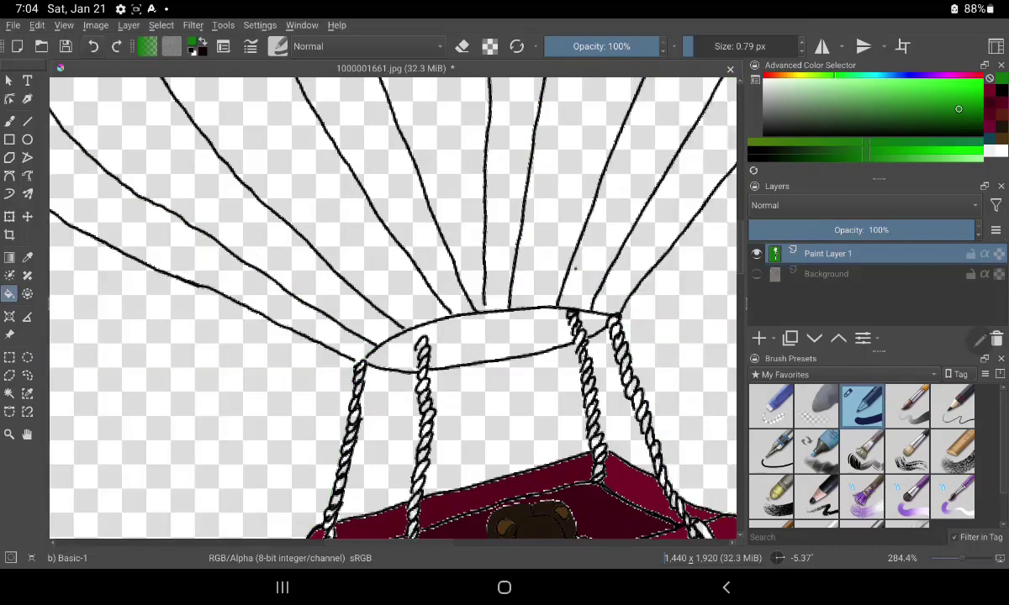
click(618, 227)
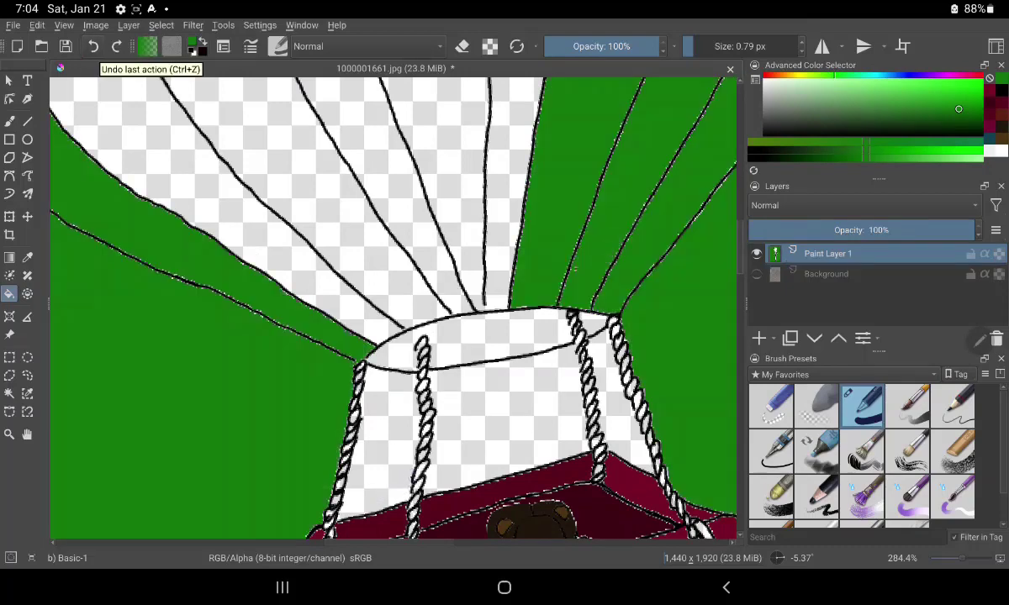
click(93, 46)
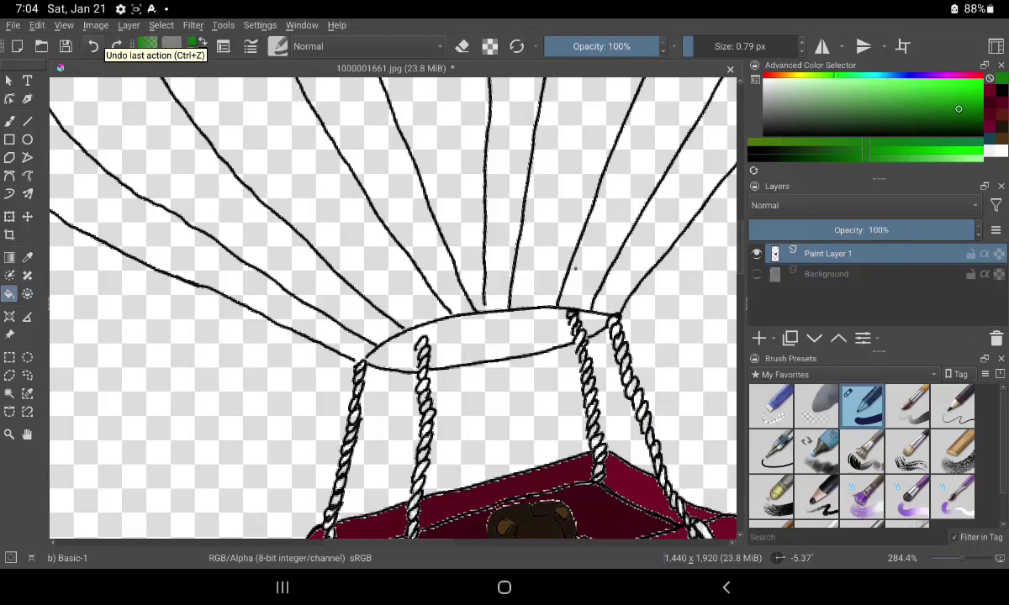
Sample black from the outline and extend the left-centre rope up to the ring
key(p)
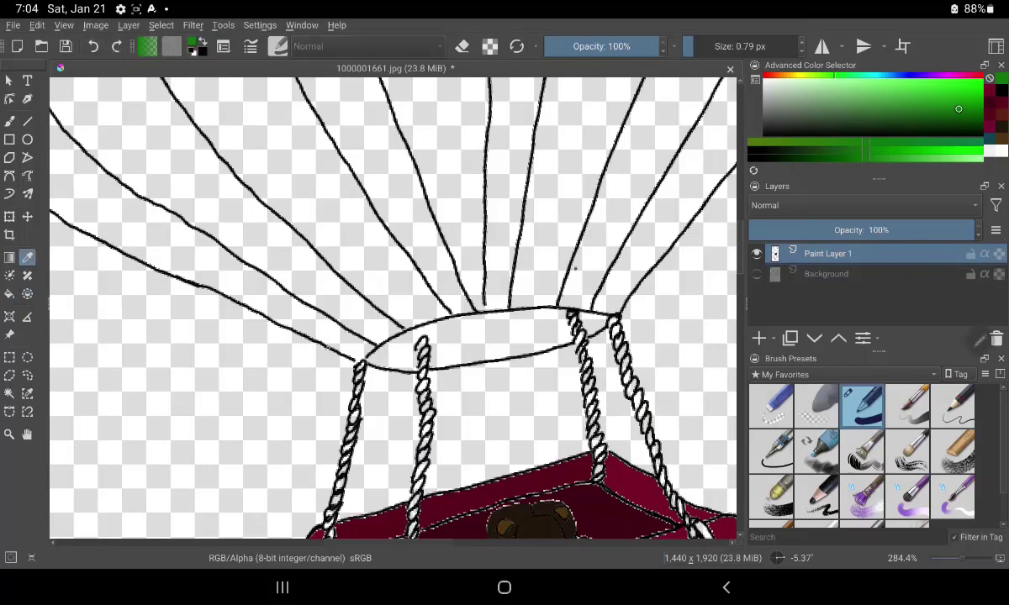
click(370, 360)
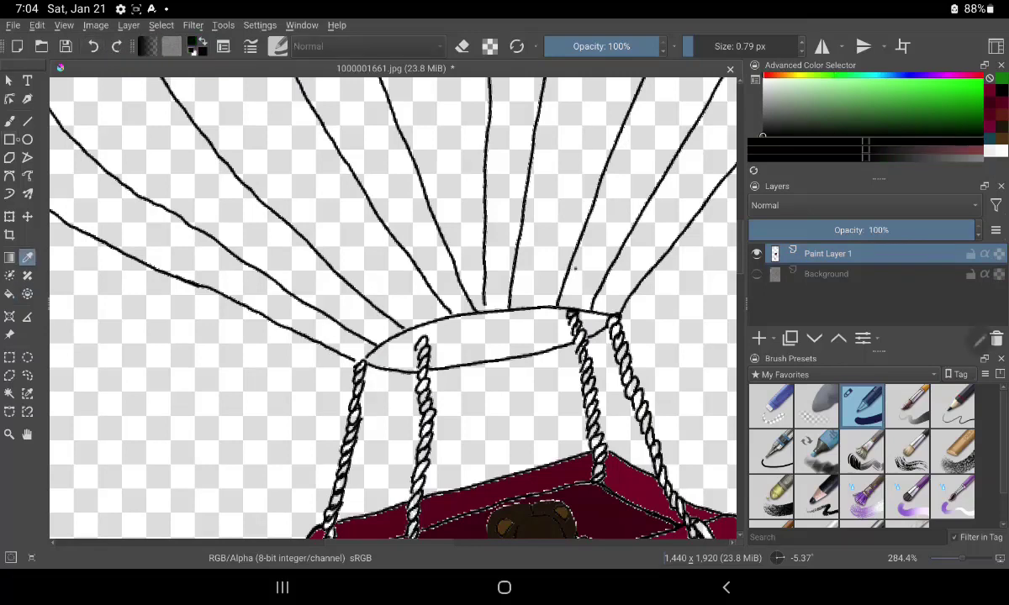
key(b)
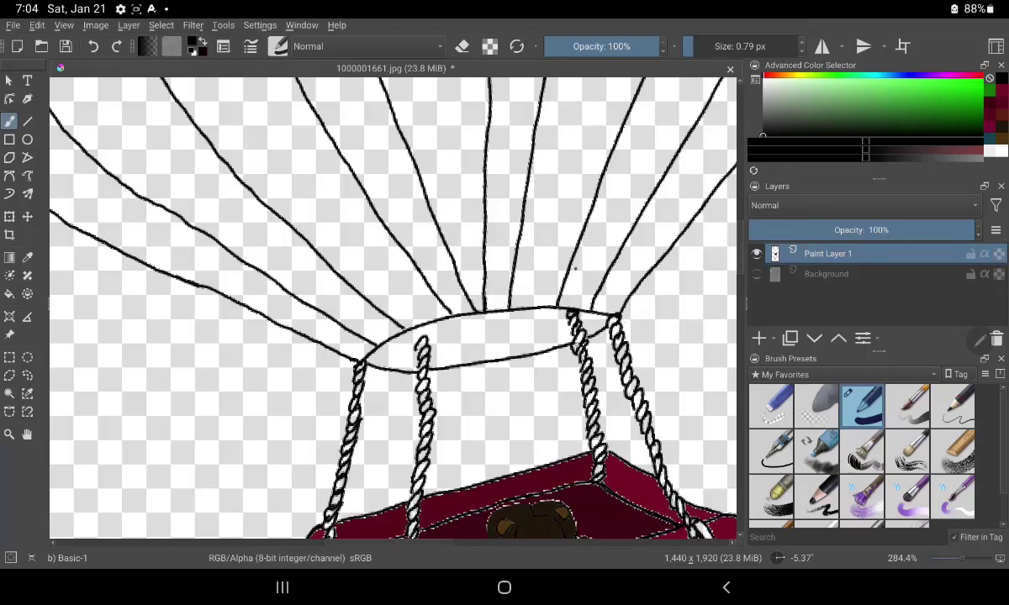
drag(420, 340, 418, 328)
Touch up the balloon's left outline and patch a gap in a balloon line
scroll(392, 307, down, 2)
scroll(392, 307, down, 2)
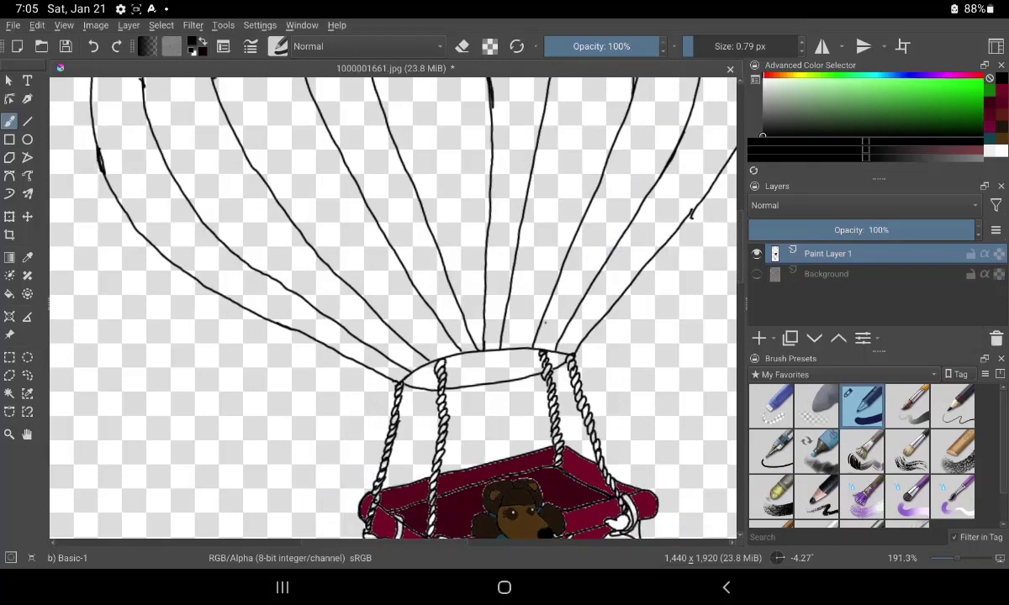
drag(92, 150, 103, 167)
drag(87, 126, 91, 138)
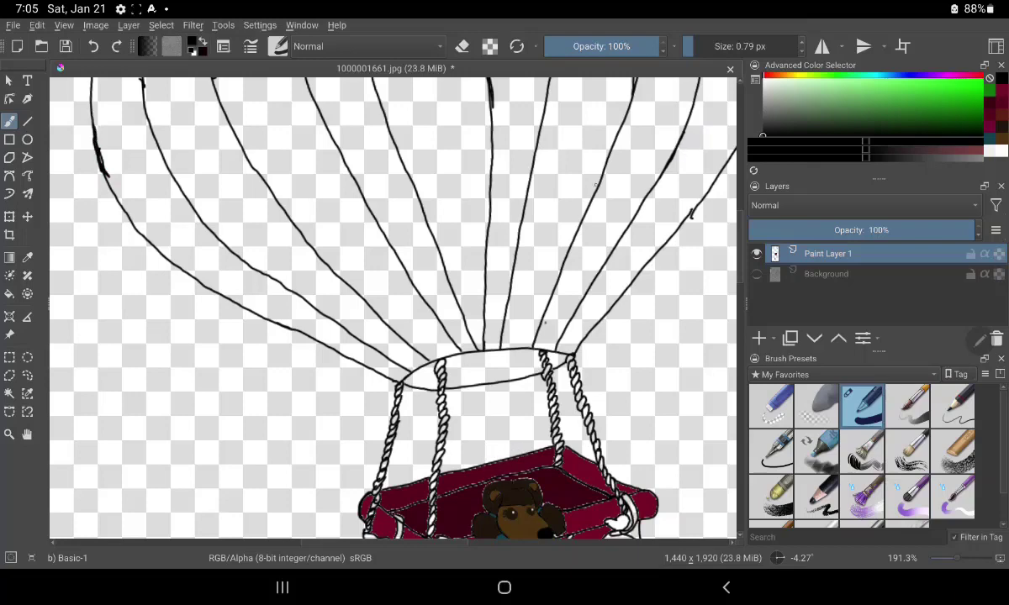
drag(595, 186, 411, 349)
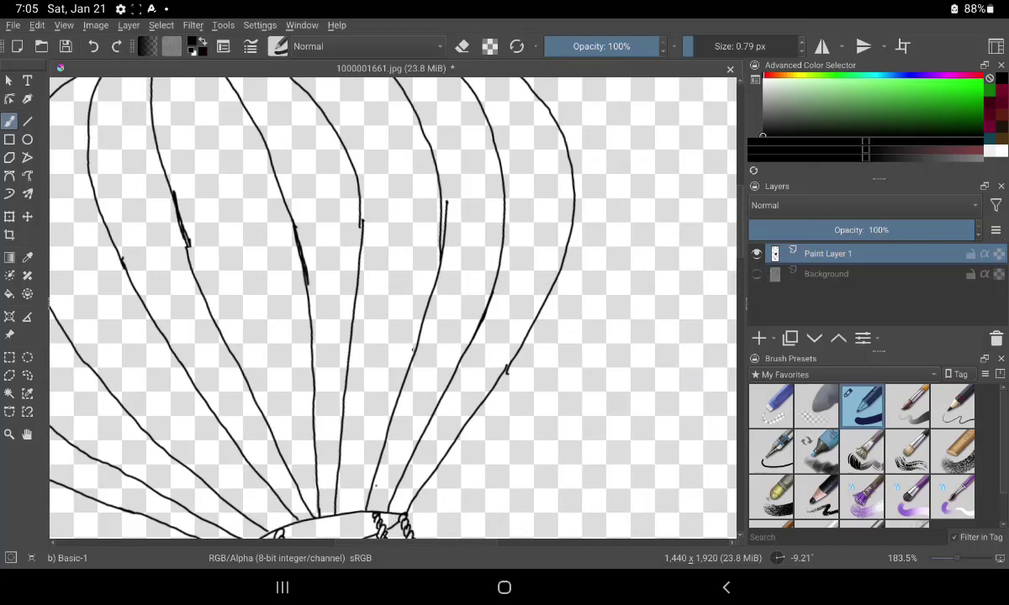
drag(497, 380, 511, 360)
Join the broken curves at the top of the balloon and the outer left curve
mouse_move(515, 330)
mouse_down()
mouse_move(540, 209)
mouse_move(544, 437)
mouse_up()
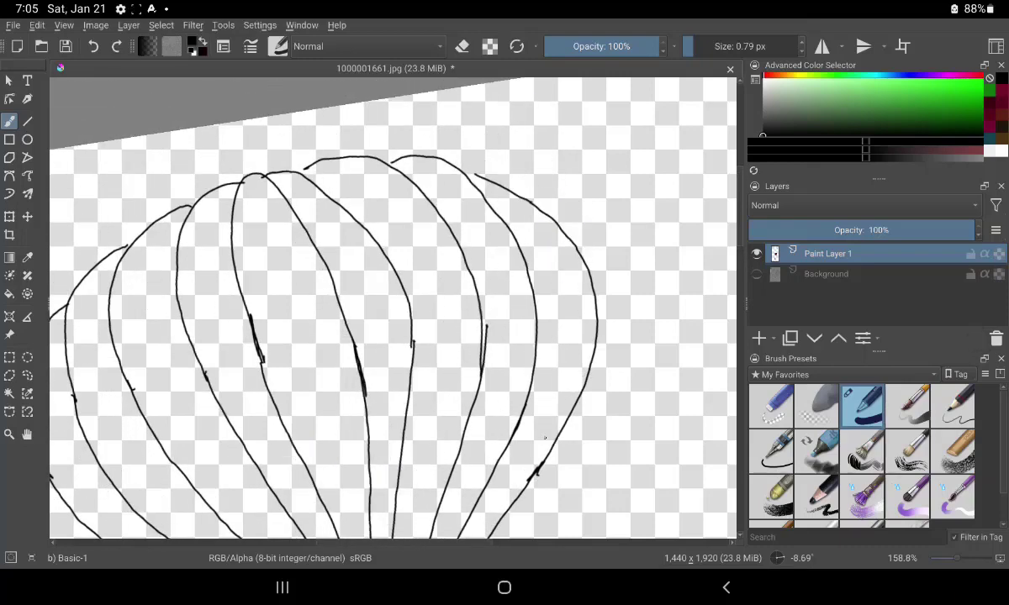
drag(458, 170, 419, 155)
drag(313, 162, 300, 173)
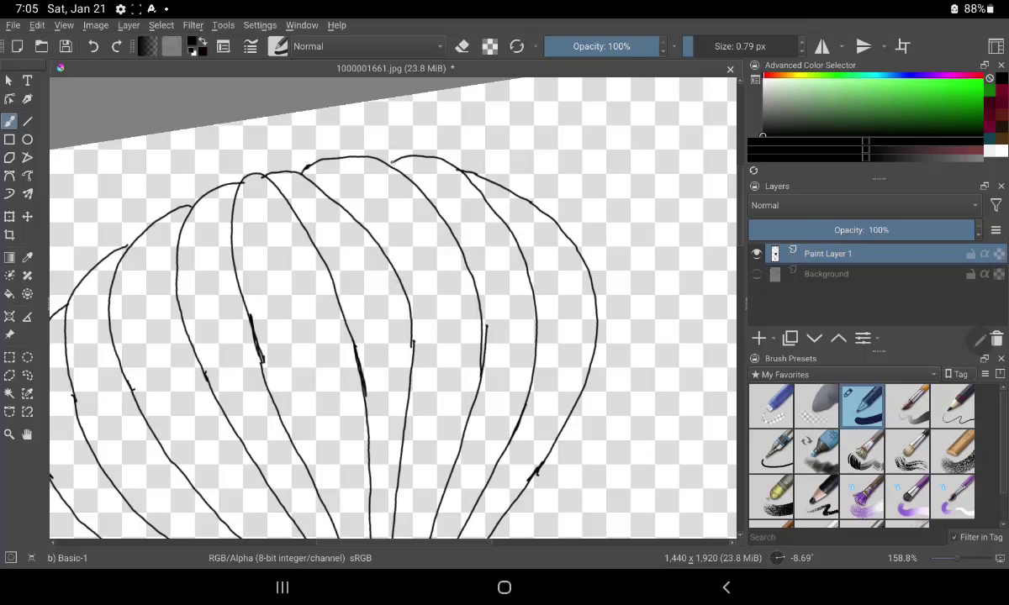
drag(395, 161, 388, 157)
drag(124, 245, 148, 227)
Fill the leftmost and right-hand balloon segments bright green
click(959, 108)
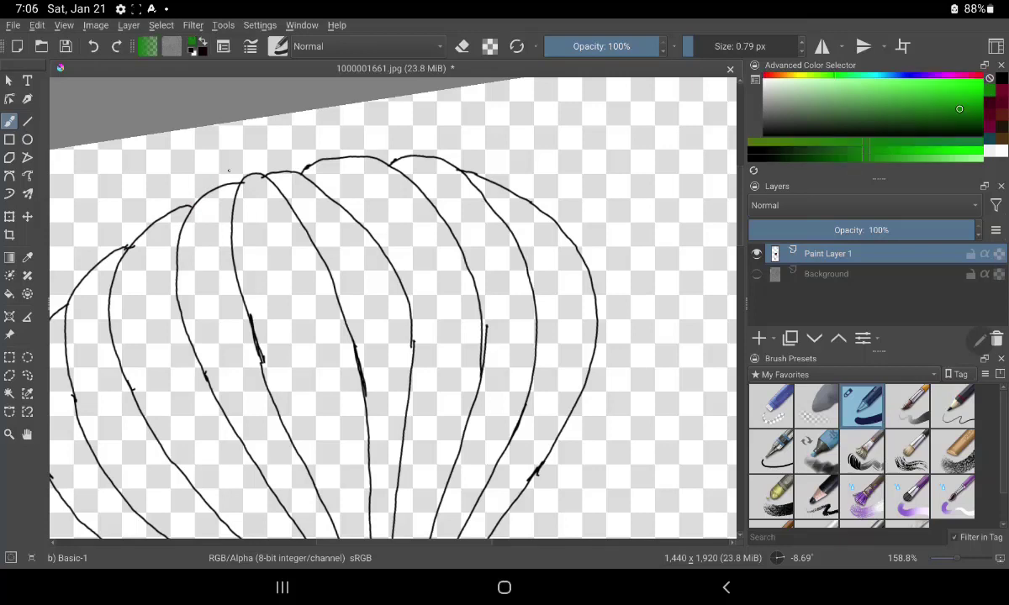
click(10, 293)
click(84, 461)
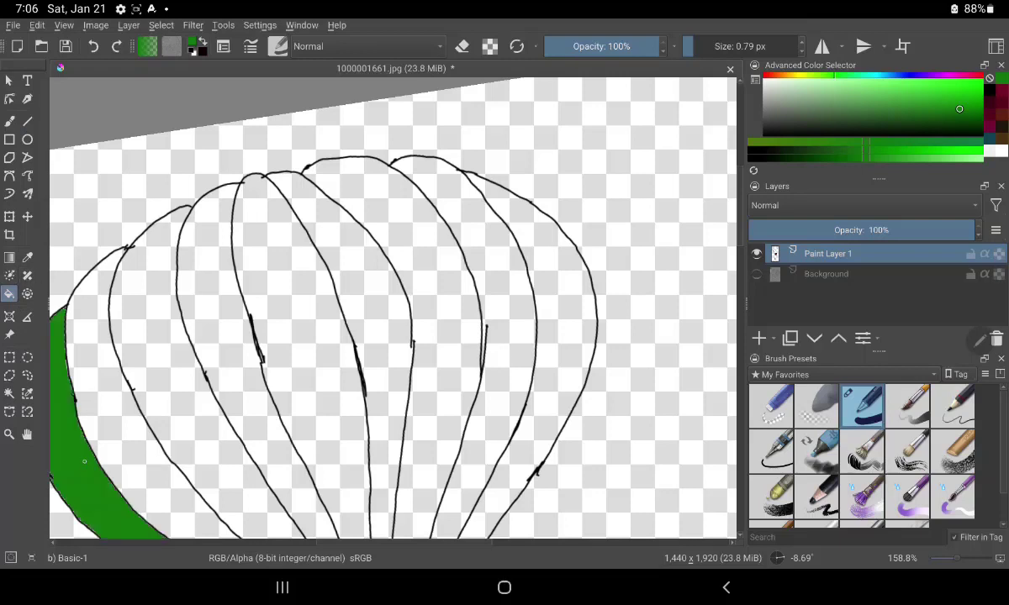
click(562, 326)
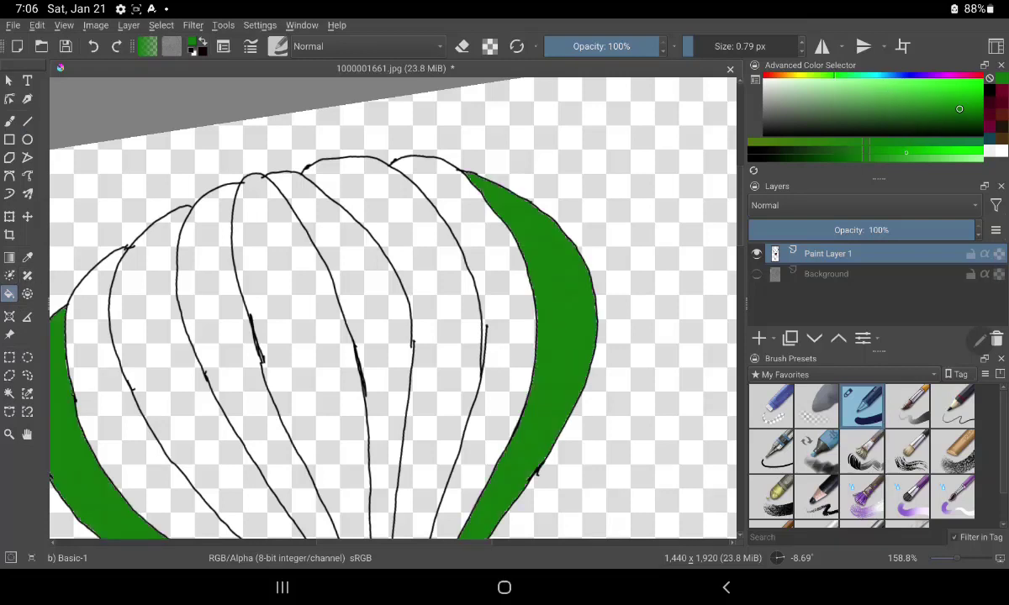
Fill the inner left and right strips in lighter greens and a middle strip brighter green
click(912, 96)
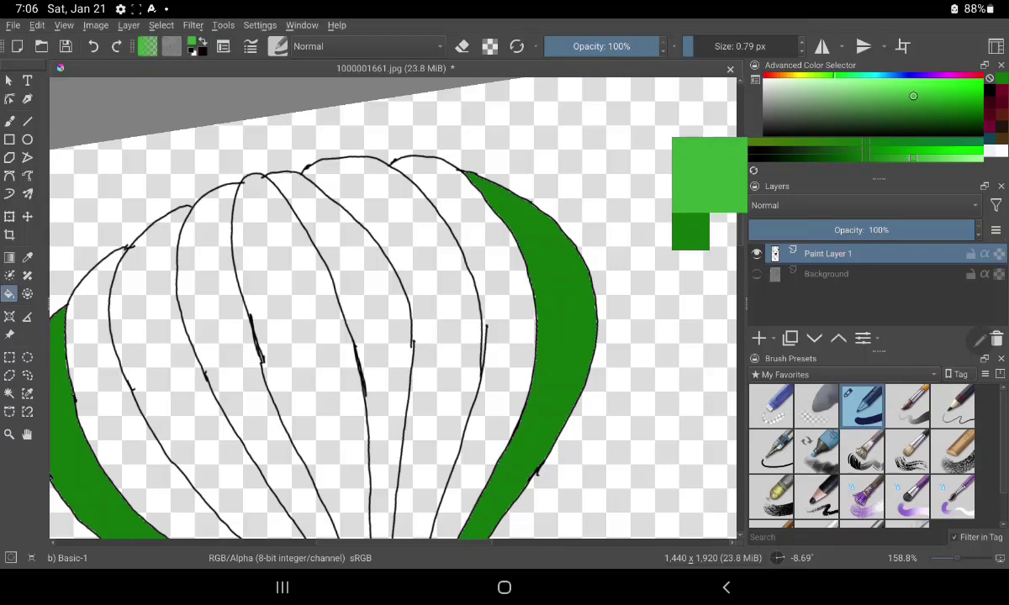
click(502, 269)
click(183, 493)
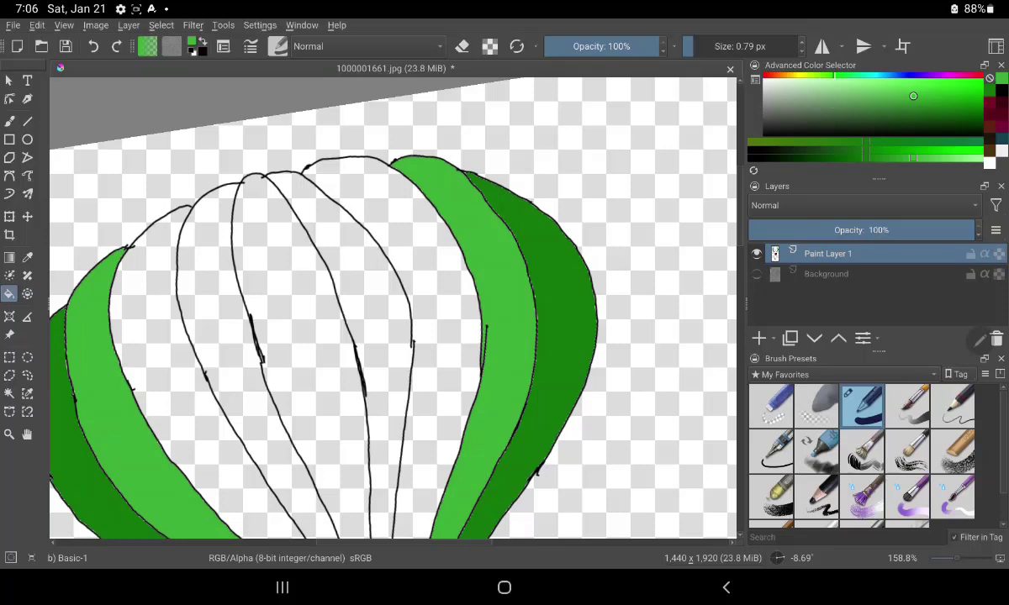
click(865, 148)
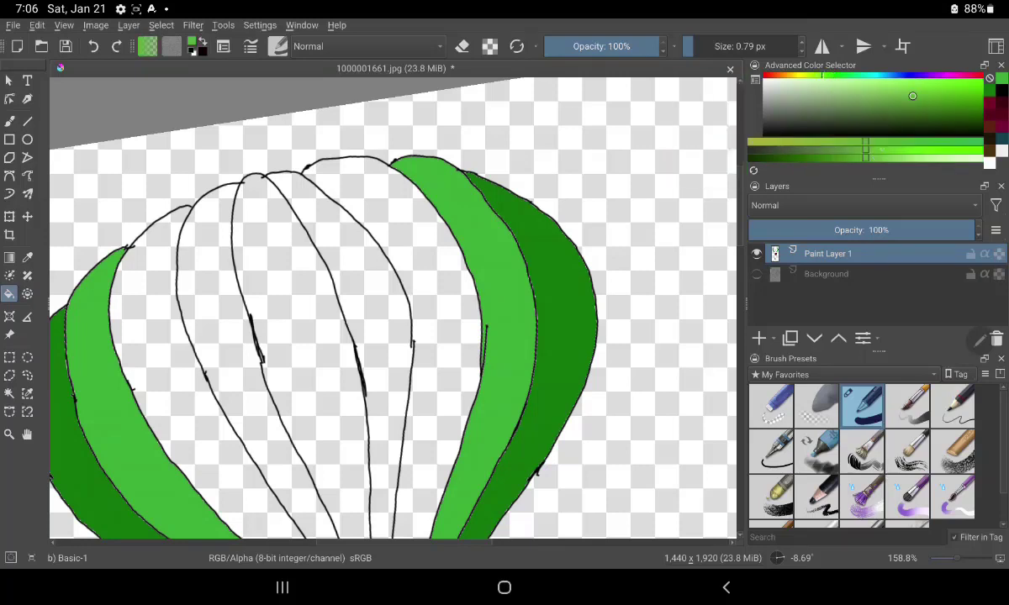
click(928, 91)
click(442, 411)
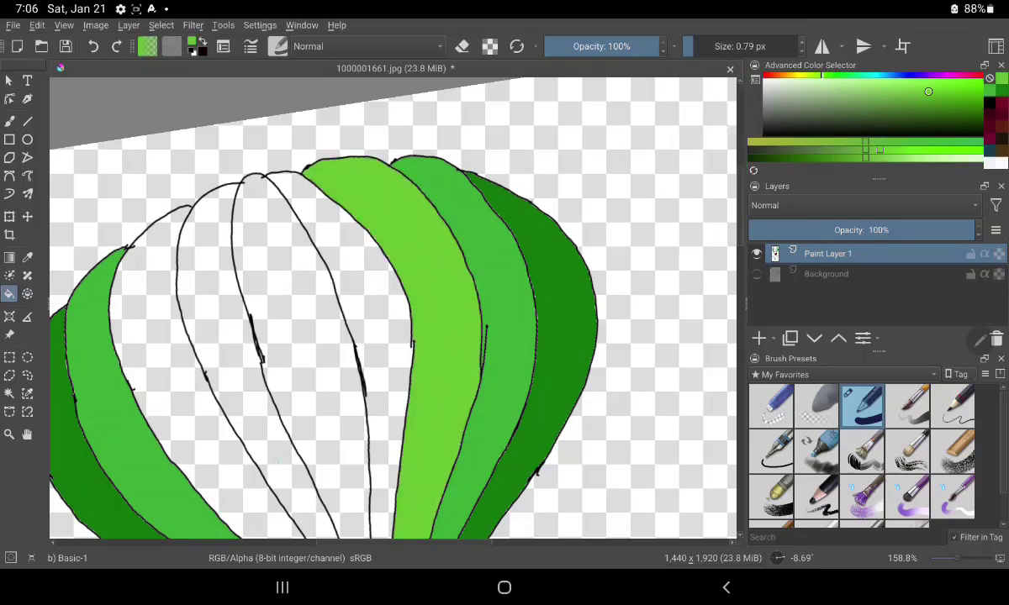
click(168, 379)
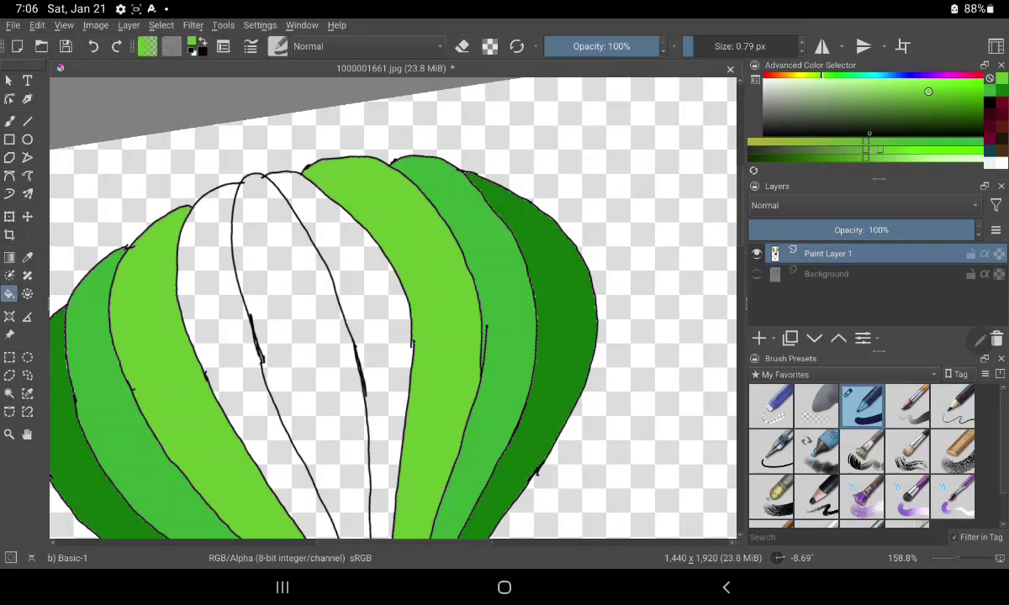
Fill the remaining white centre segments yellow-green, then zoom out to the basket
drag(821, 76, 812, 75)
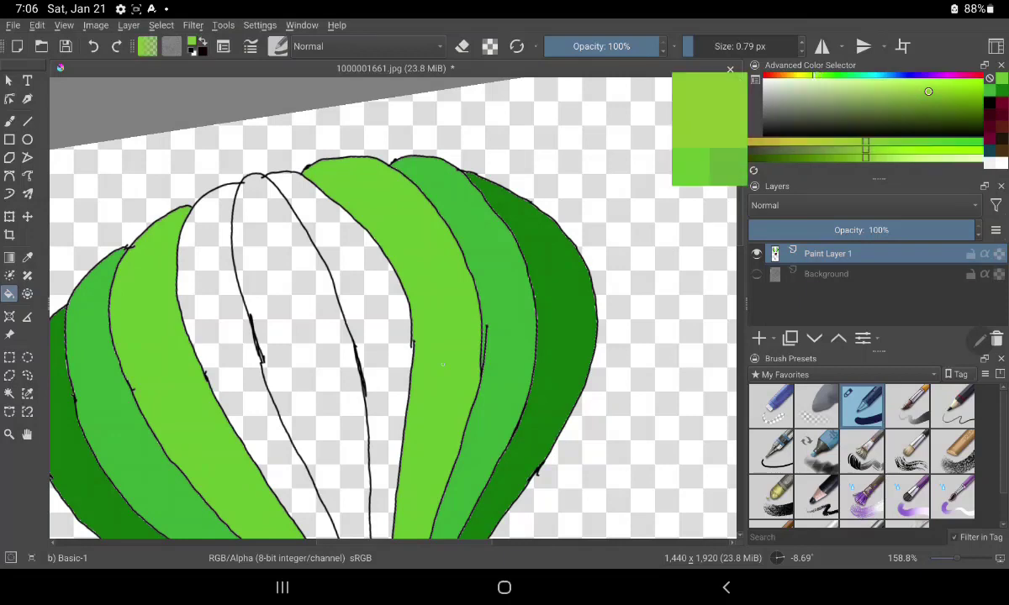
click(370, 278)
click(206, 277)
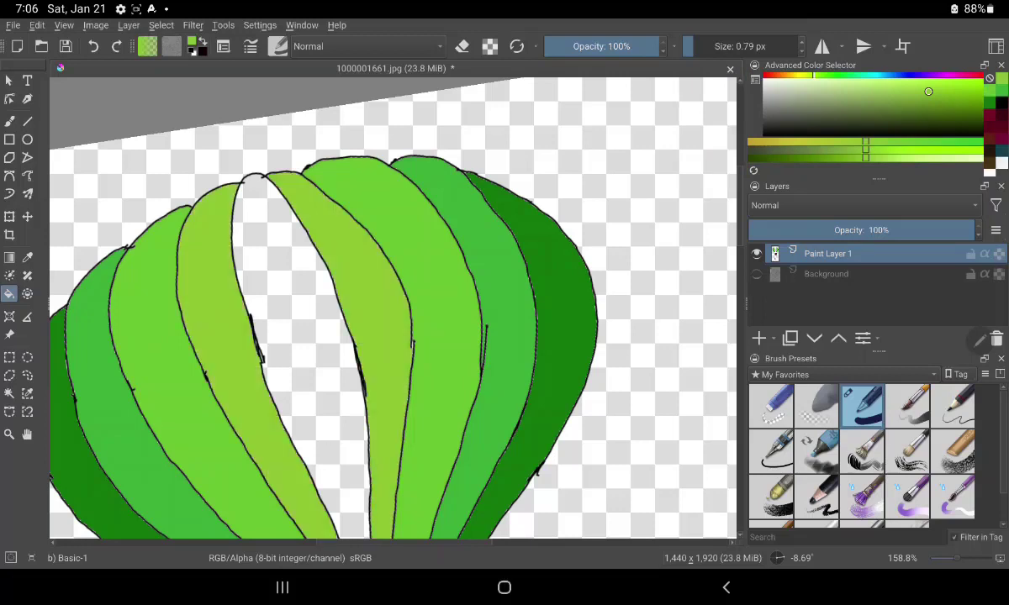
drag(812, 76, 802, 75)
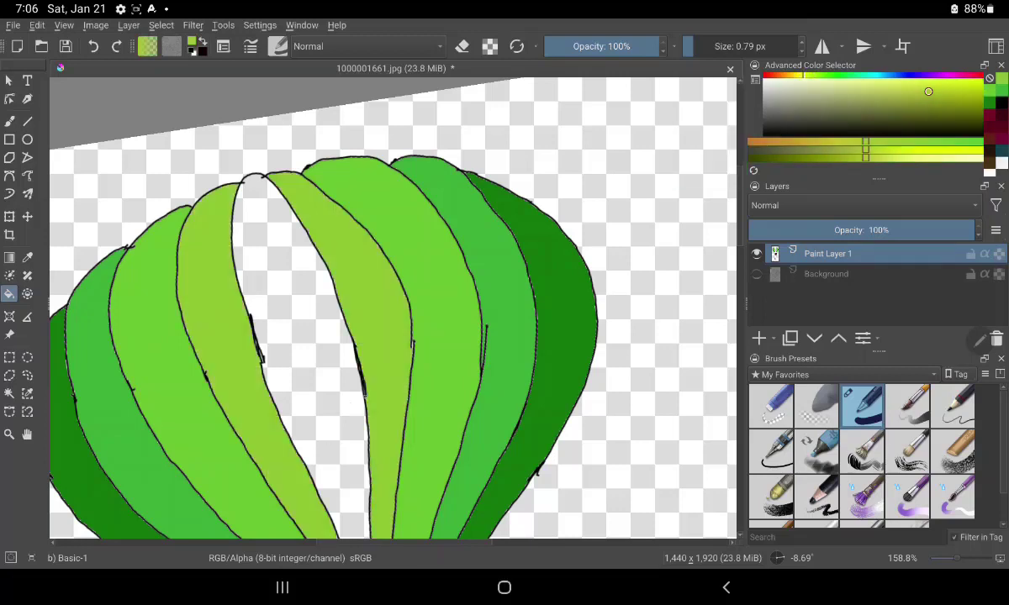
click(343, 371)
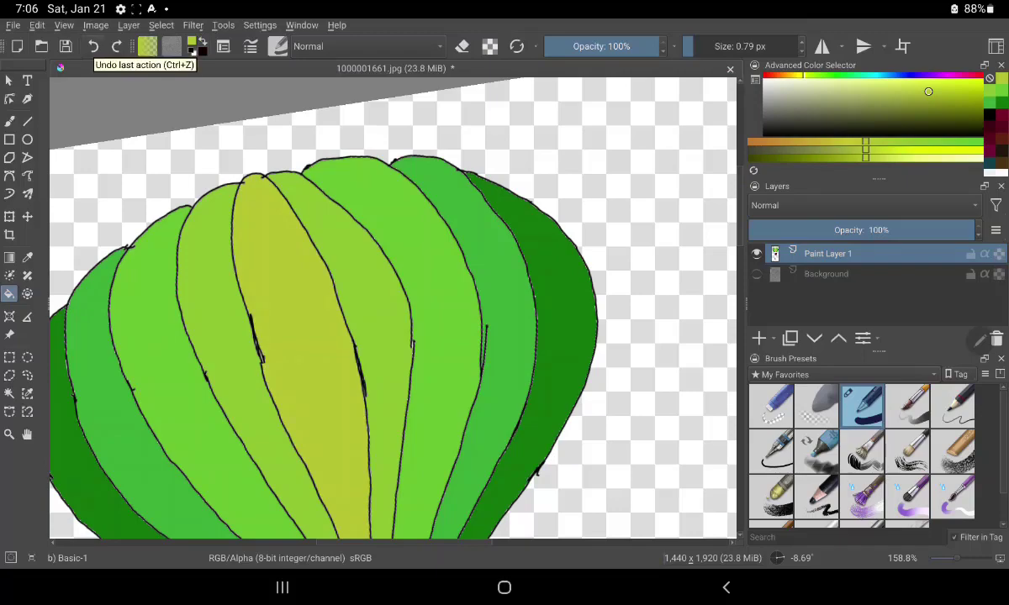
mouse_move(262, 485)
mouse_down()
mouse_move(414, 280)
mouse_move(388, 262)
mouse_up()
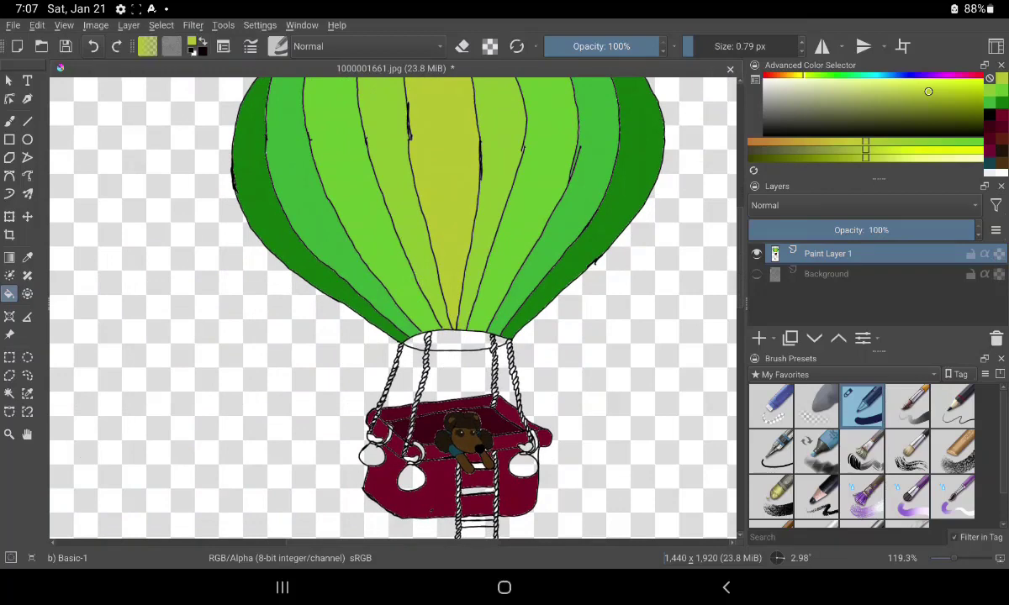
Fill the background and the gaps inside the basket ropes with a medium blue
drag(836, 76, 891, 76)
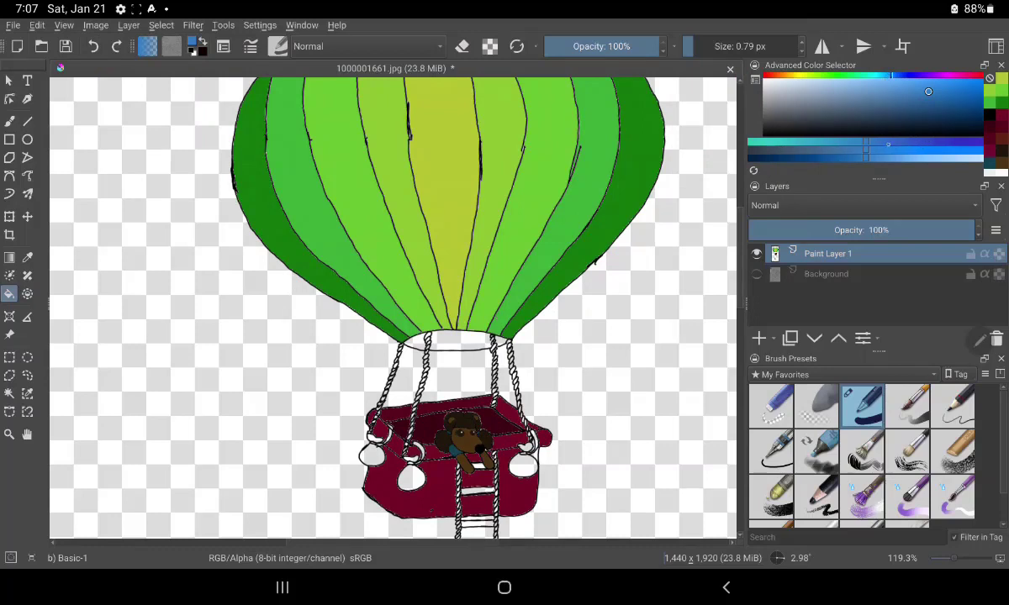
click(928, 91)
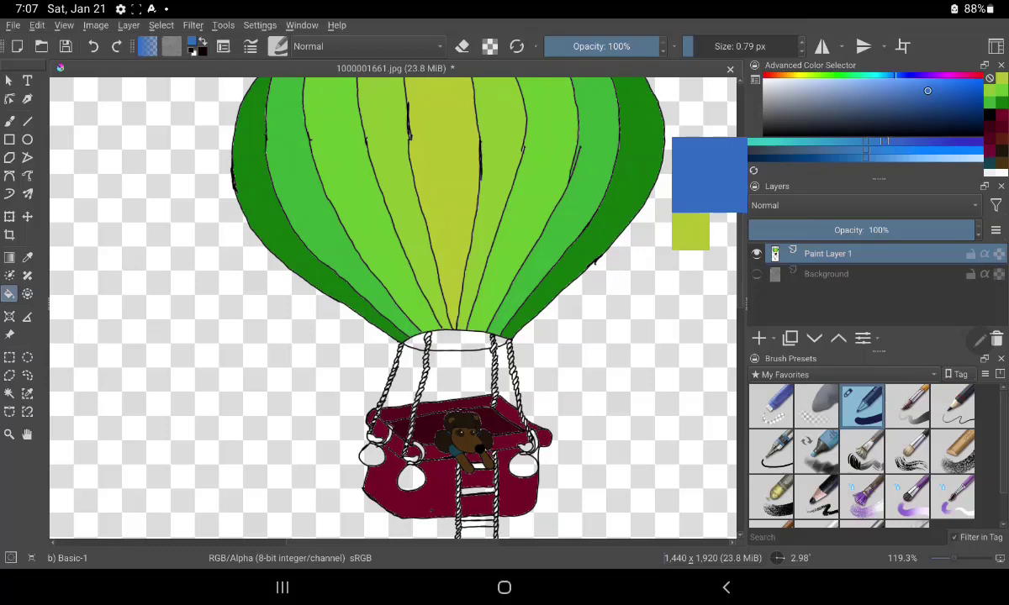
click(210, 378)
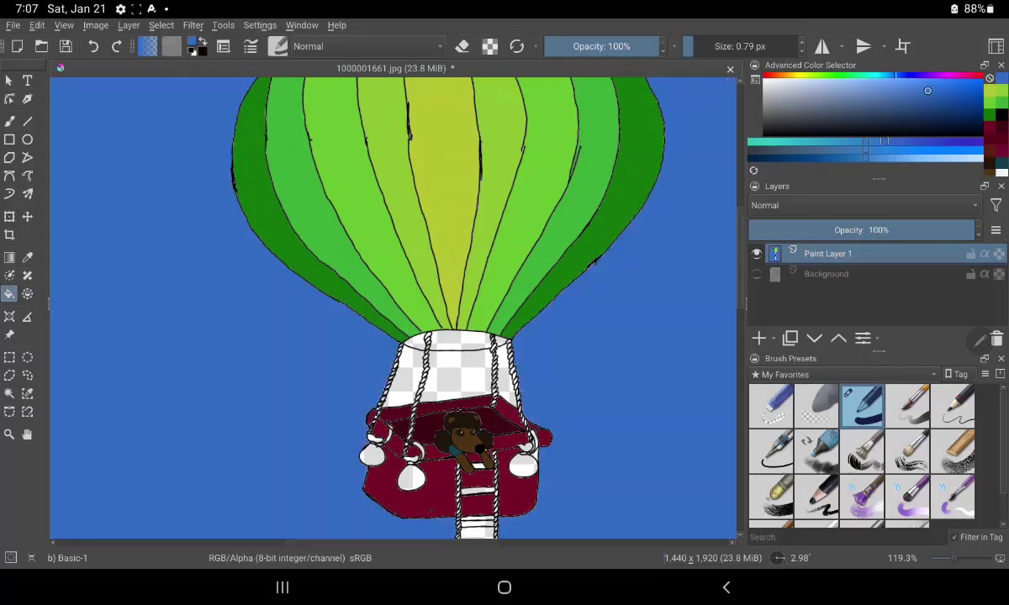
click(451, 379)
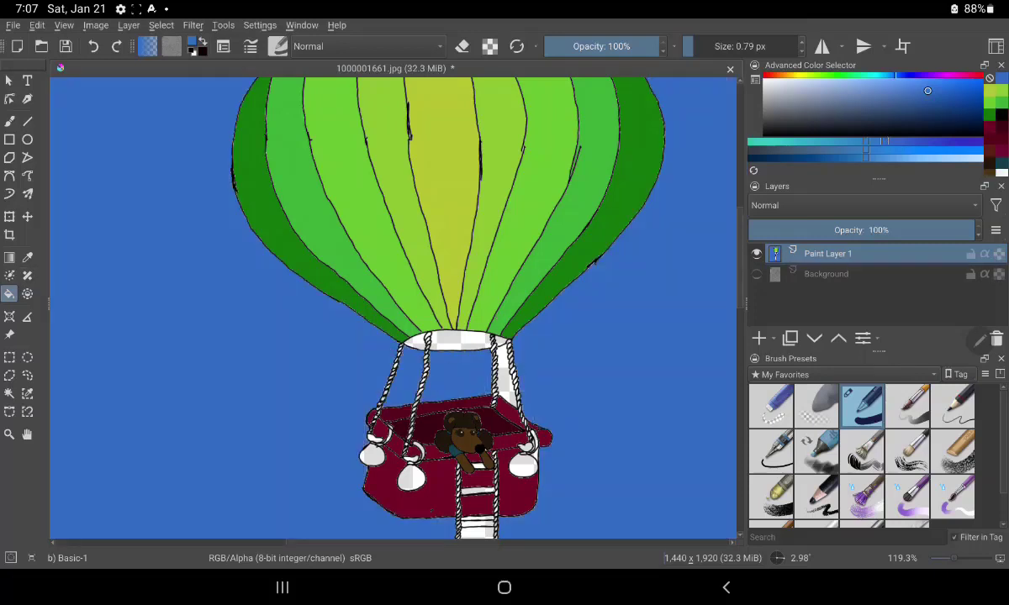
click(505, 374)
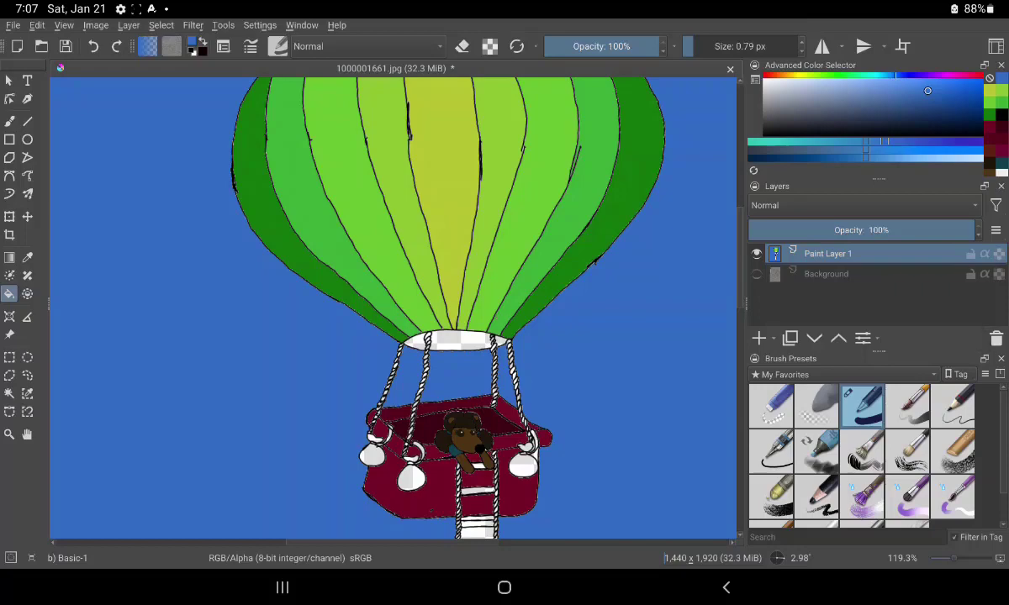
mouse_move(606, 135)
mouse_down()
mouse_move(626, 173)
mouse_move(581, 230)
mouse_move(611, 122)
mouse_up()
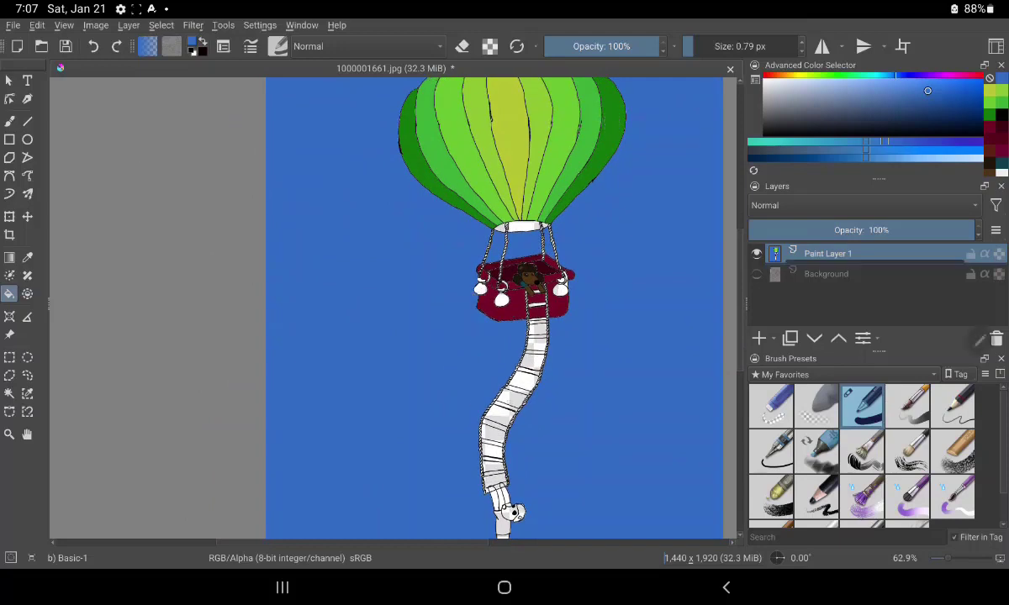
Fill the spaces between the ladder rungs blue, undoing one mistaken fill
click(504, 407)
key(ctrl+z)
click(531, 357)
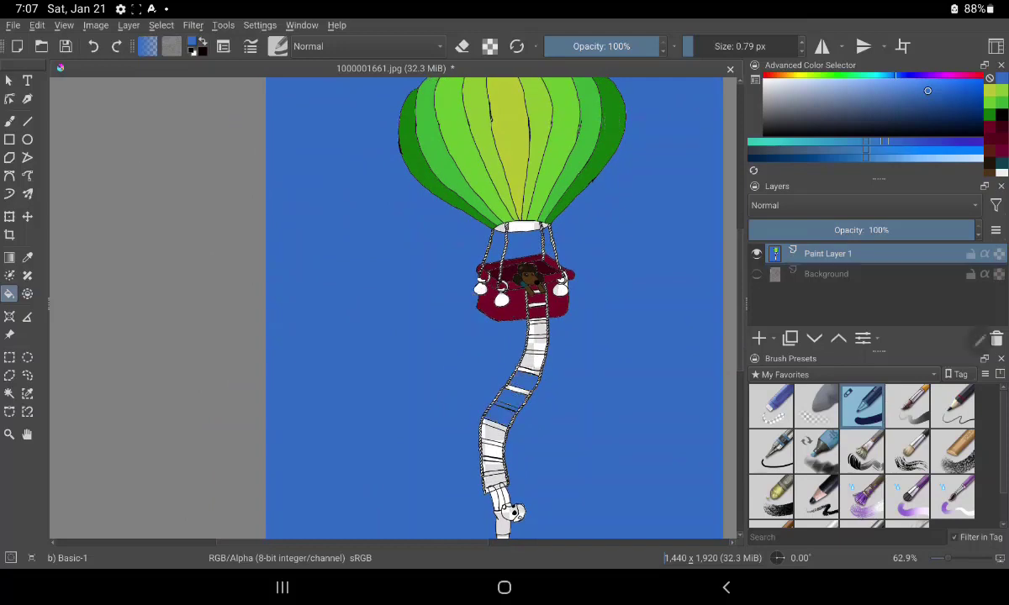
click(534, 338)
click(536, 311)
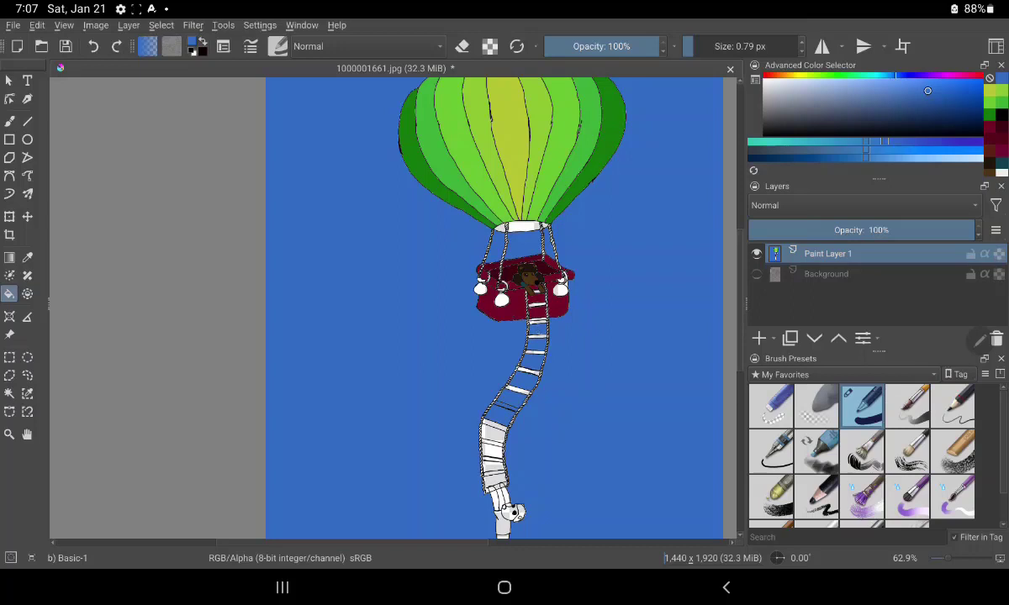
click(492, 441)
click(494, 453)
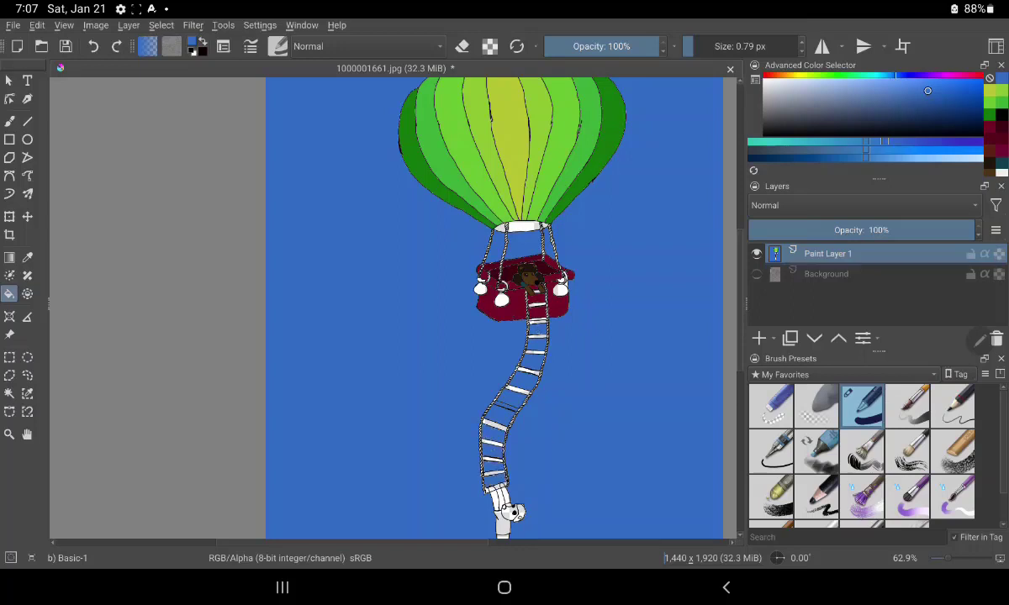
Fill further small gaps blue, including one beside the figure's arm, and review the result
click(613, 295)
click(580, 244)
click(555, 453)
scroll(605, 311, up, 3)
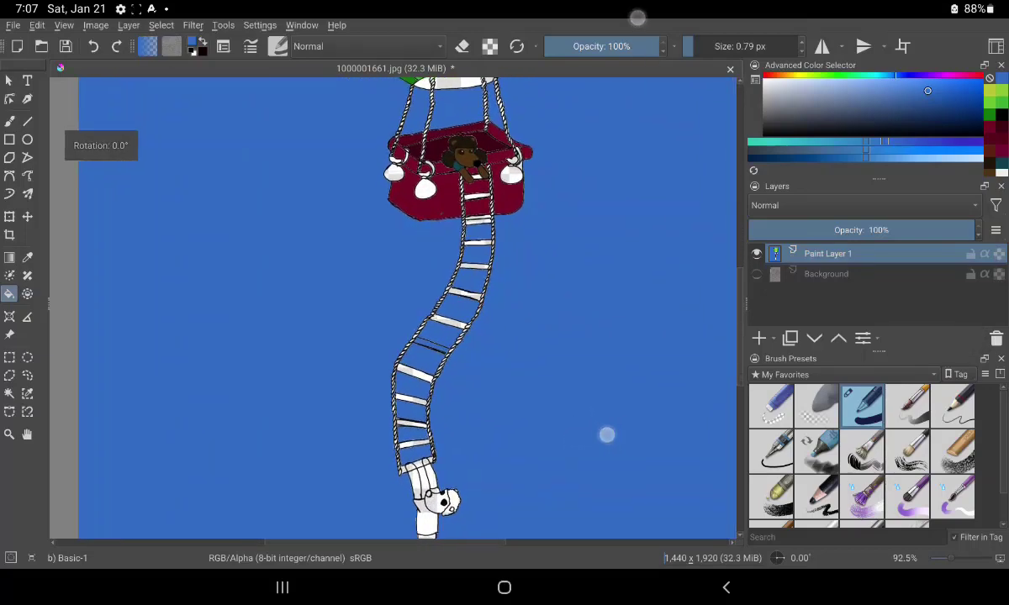
scroll(581, 324, up, 2)
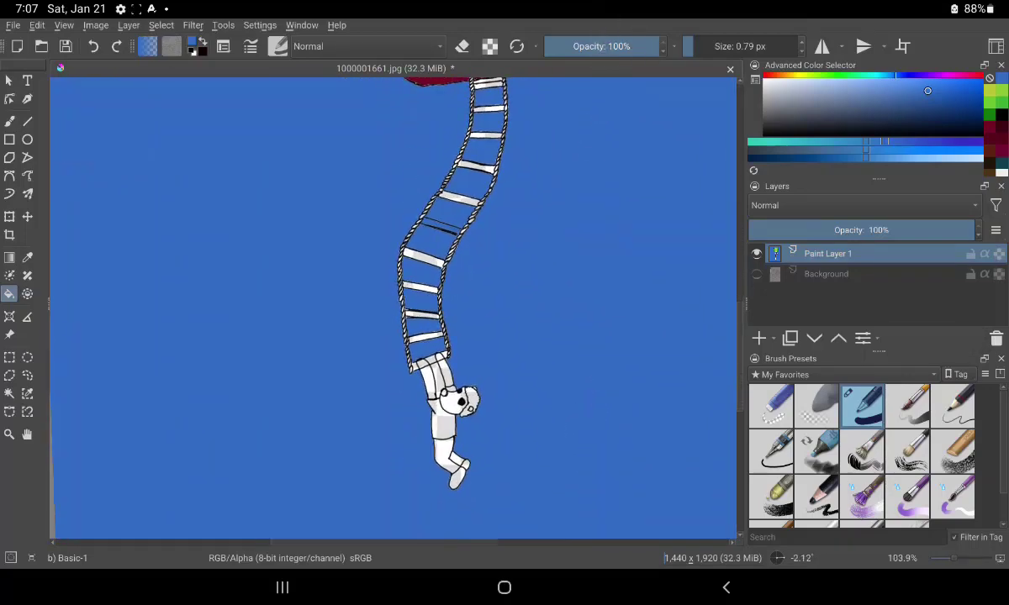
click(437, 377)
scroll(568, 284, down, 5)
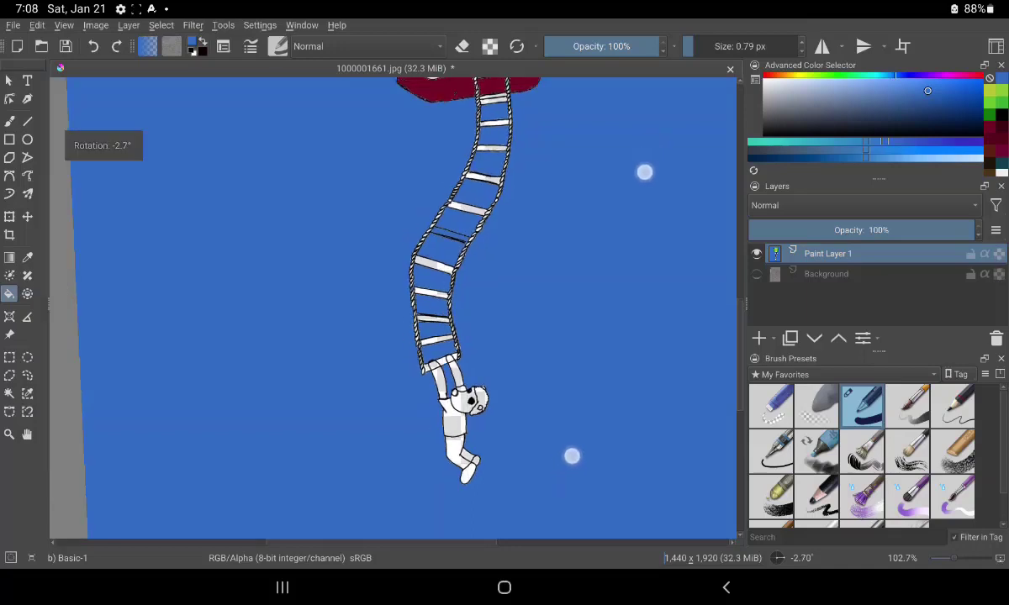
scroll(640, 315, down, 1)
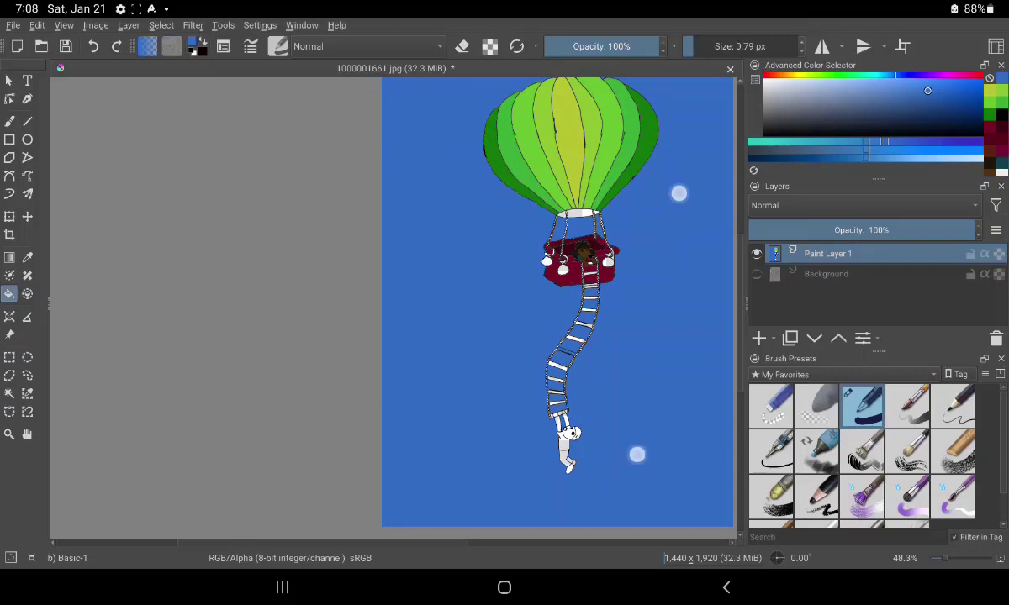
scroll(647, 336, up, 3)
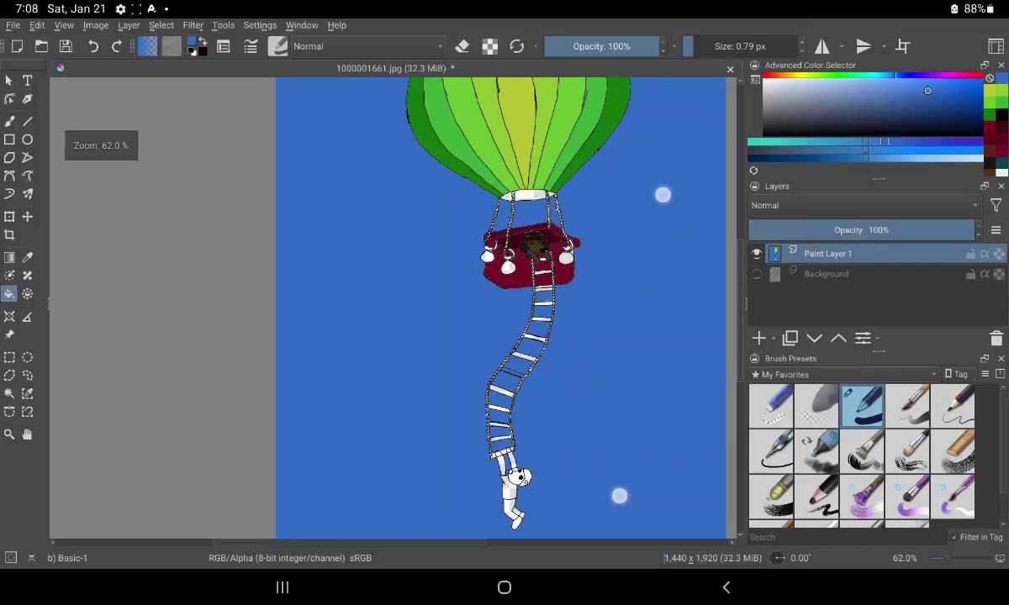
scroll(639, 345, down, 3)
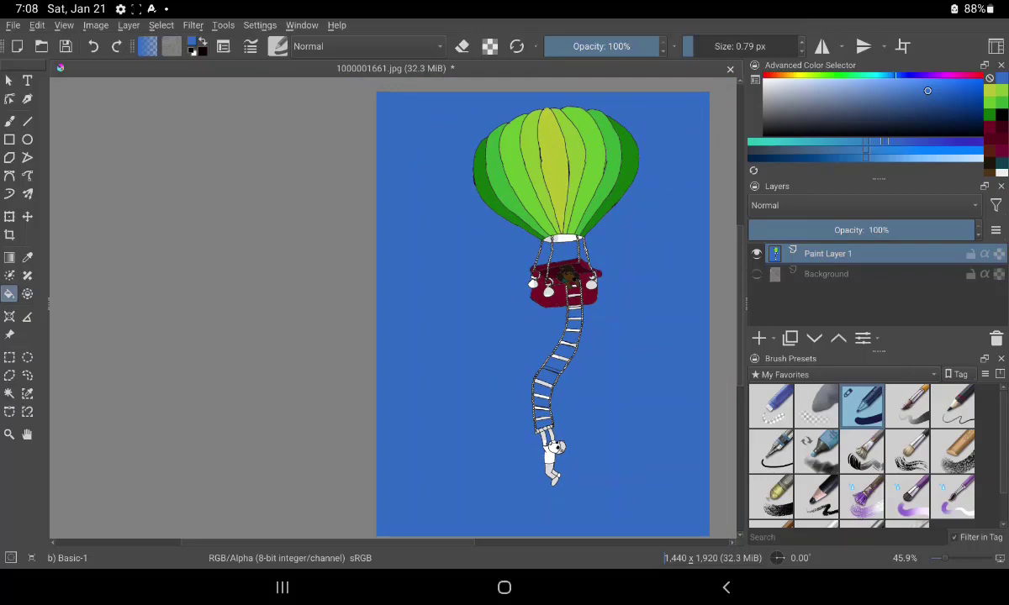
scroll(608, 321, up, 5)
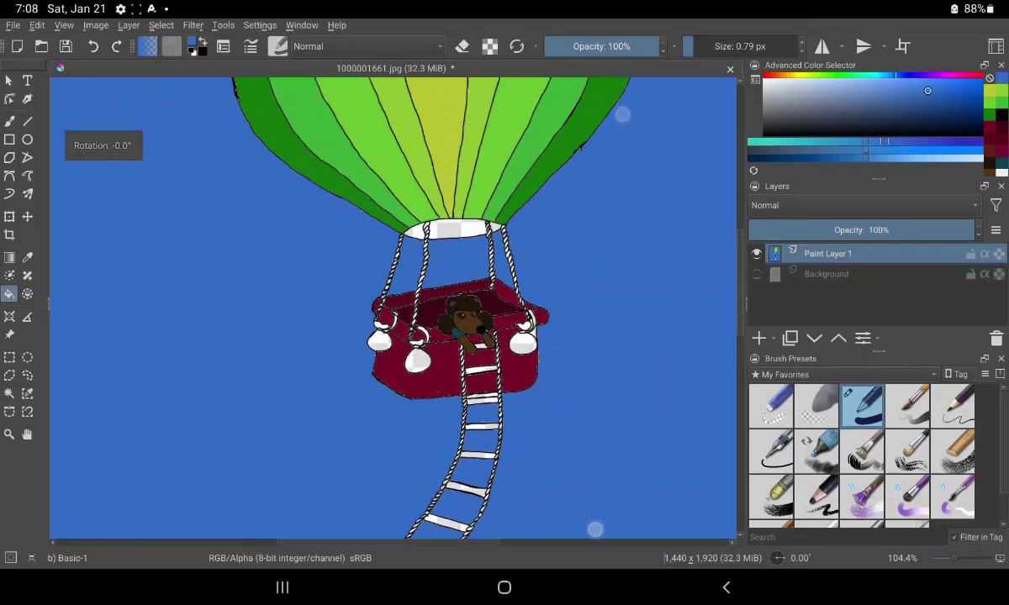
Zoom in on the bear, sample its dark brown and lighten it to tan
scroll(607, 322, up, 1)
scroll(601, 324, up, 2)
scroll(589, 327, up, 2)
scroll(580, 328, up, 2)
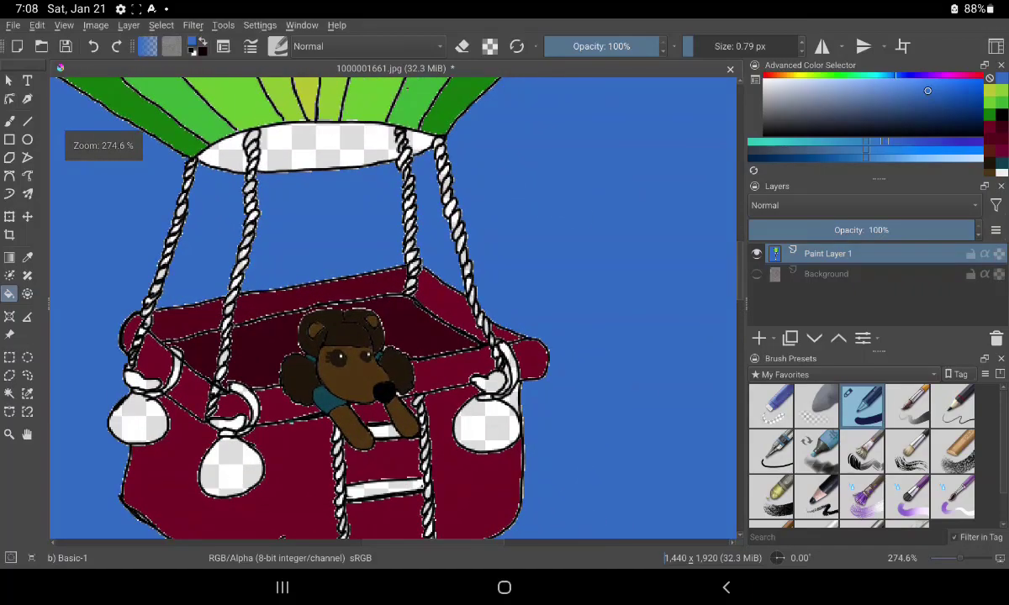
scroll(590, 327, up, 1)
scroll(617, 324, up, 1)
scroll(638, 332, up, 1)
scroll(659, 339, up, 1)
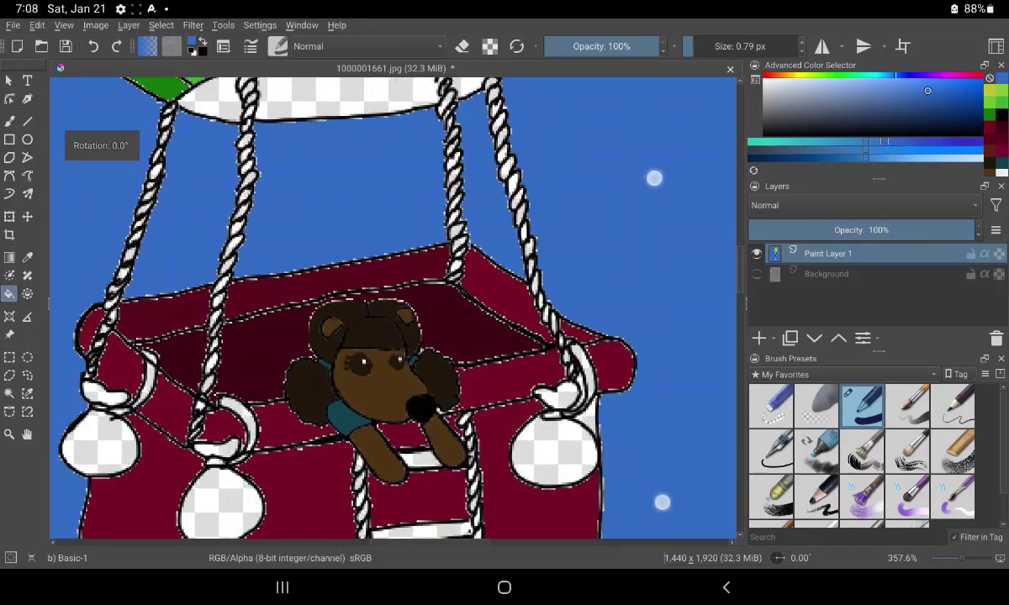
drag(654, 177, 702, 194)
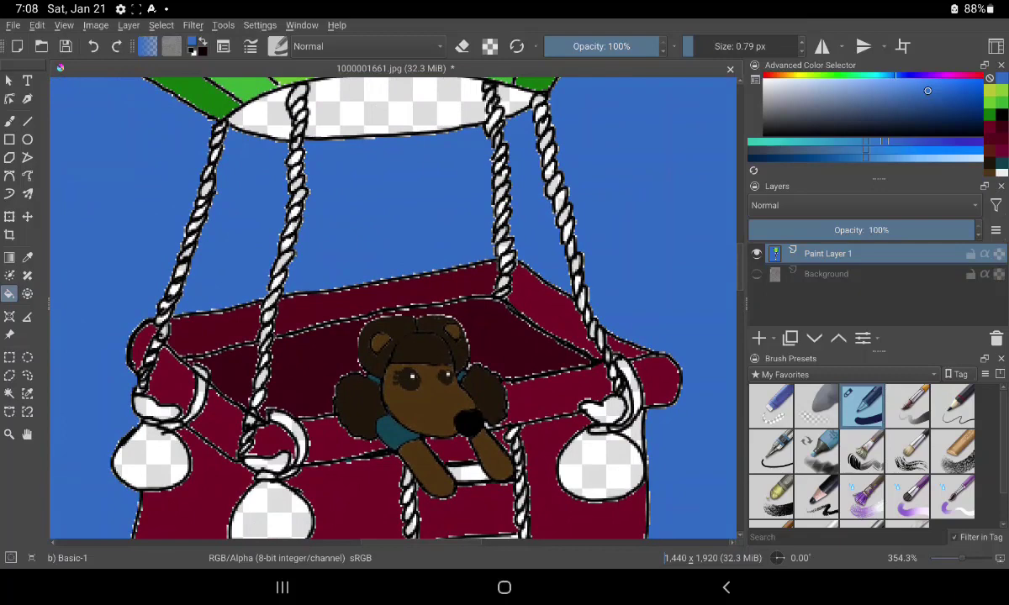
click(27, 257)
click(433, 399)
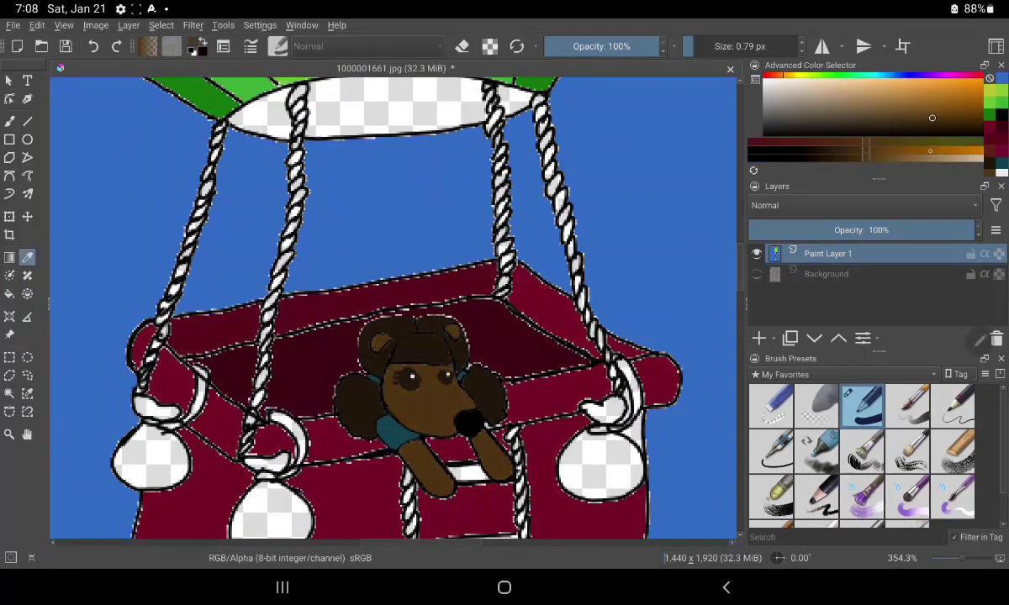
click(864, 100)
click(9, 293)
Fill the bear's face, both arms and right ear with tan
click(425, 396)
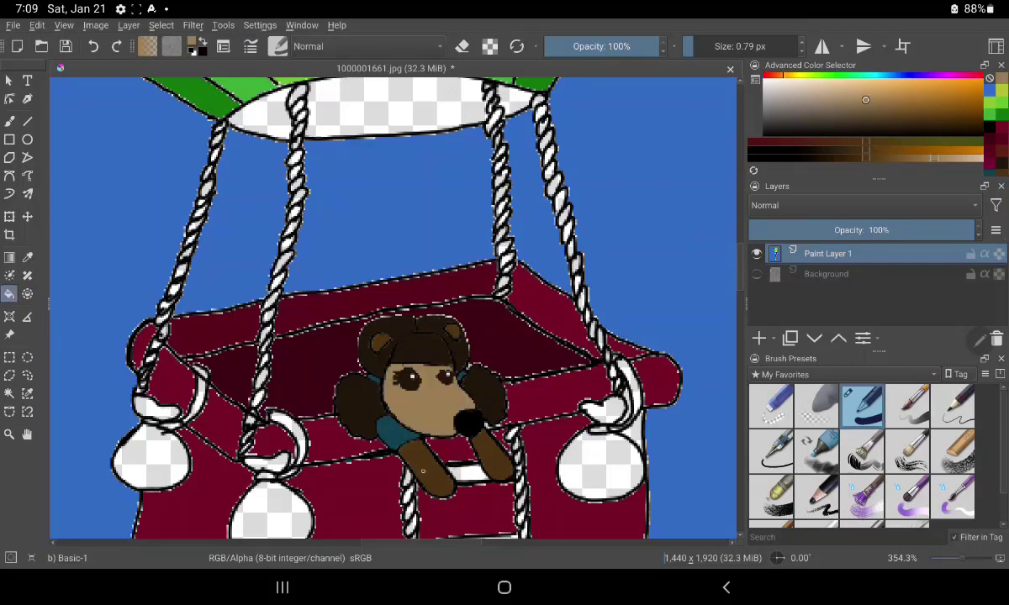
click(407, 450)
click(483, 445)
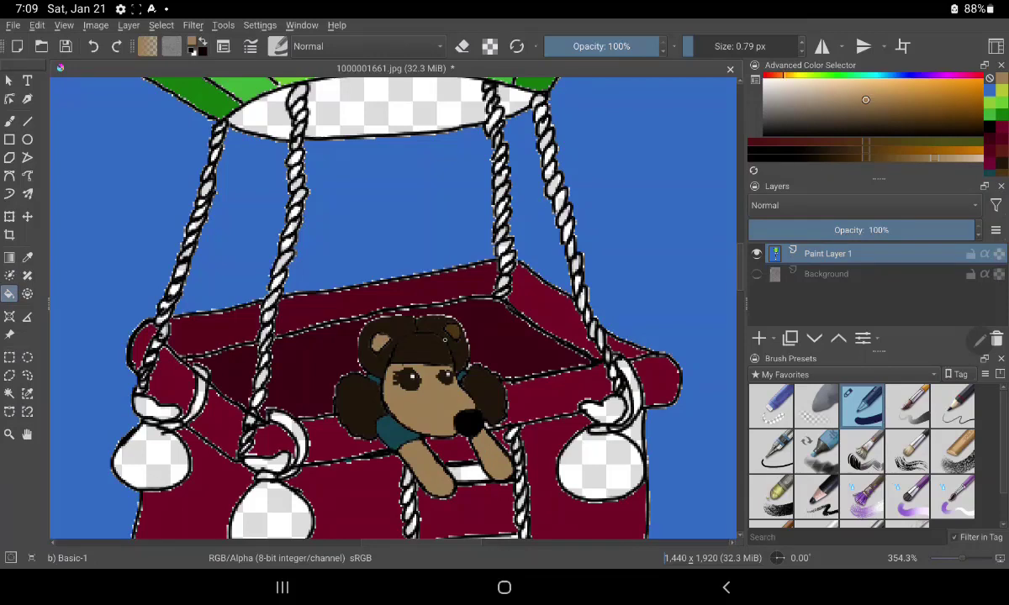
click(452, 332)
scroll(392, 306, down, 10)
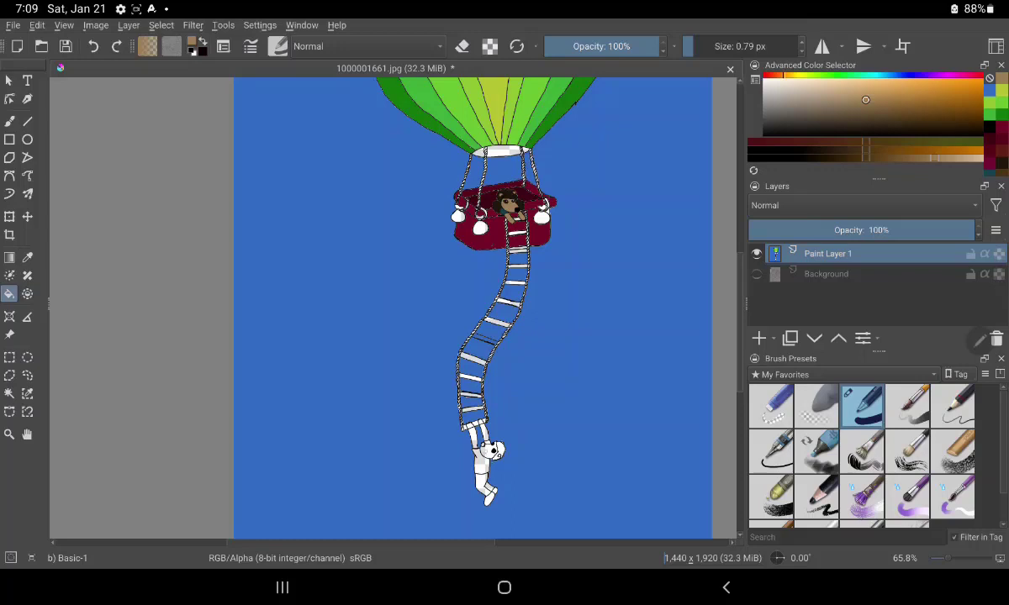
Fill the climbing figure's head and arms tan, then pick a deep royal blue
click(491, 450)
click(476, 437)
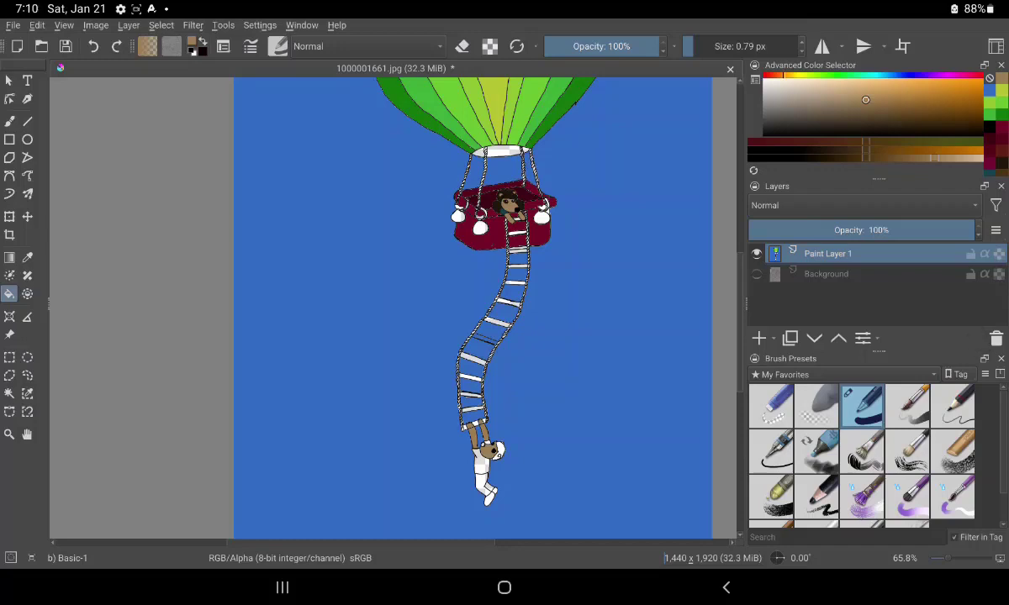
click(917, 76)
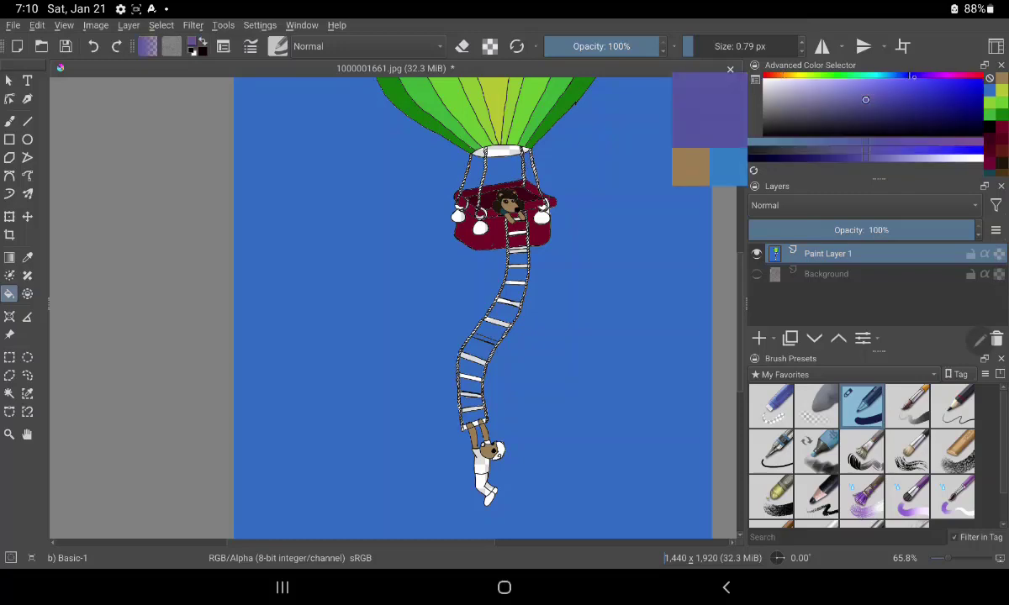
click(967, 90)
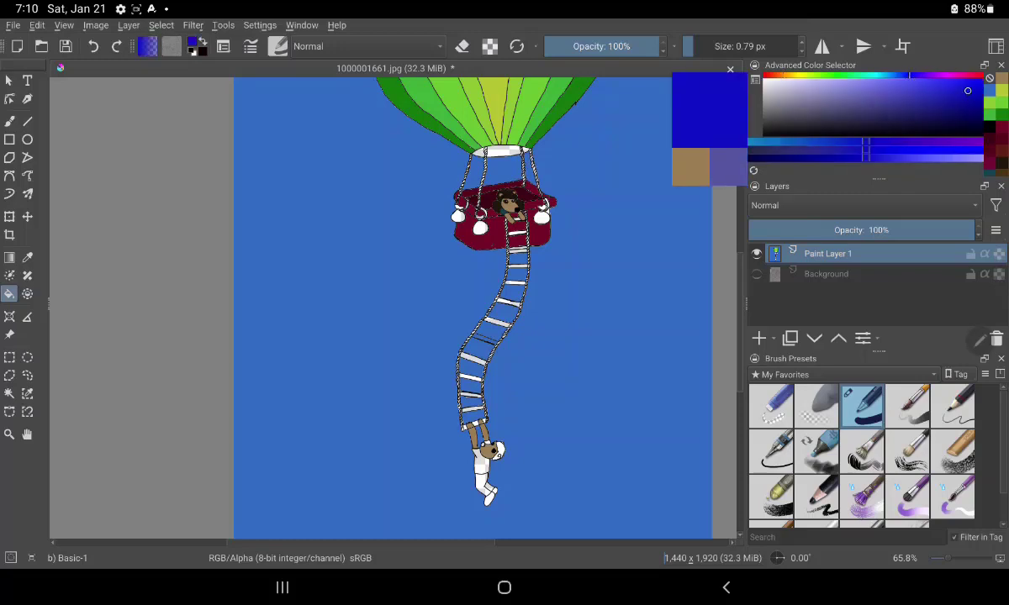
Fill the upper ladder rungs and a small gap by the dog's arm with blue
mouse_move(410, 482)
mouse_down()
mouse_move(418, 513)
mouse_move(400, 441)
mouse_move(387, 504)
mouse_up()
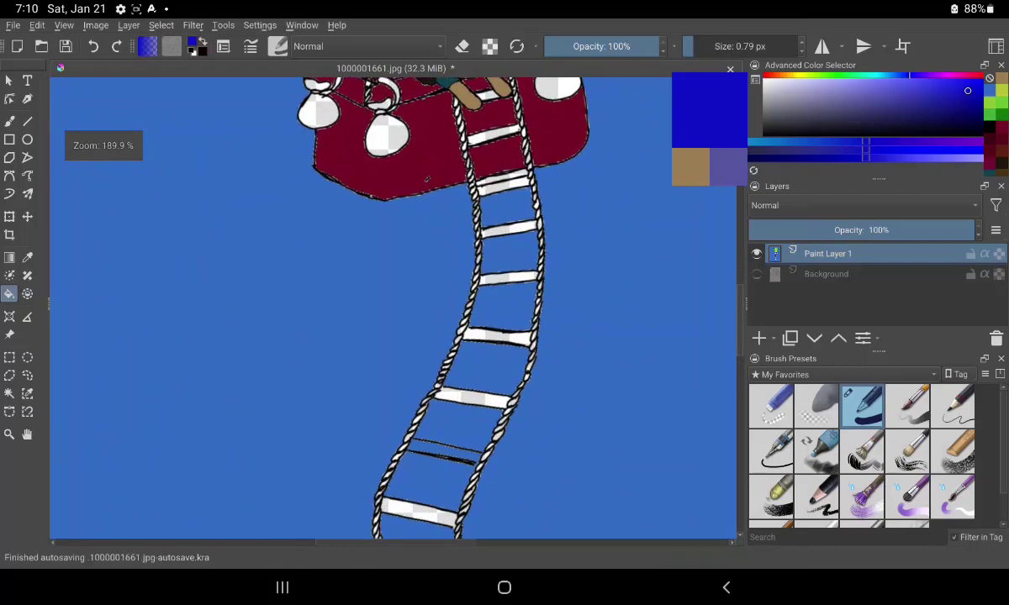
mouse_move(348, 417)
mouse_down()
mouse_move(397, 478)
mouse_move(349, 513)
mouse_up()
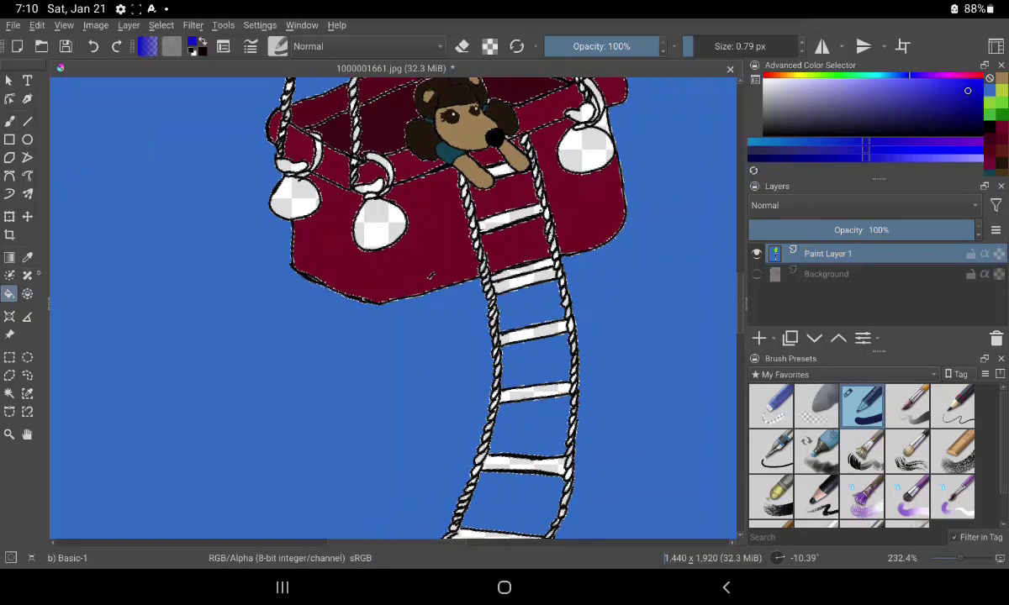
click(501, 172)
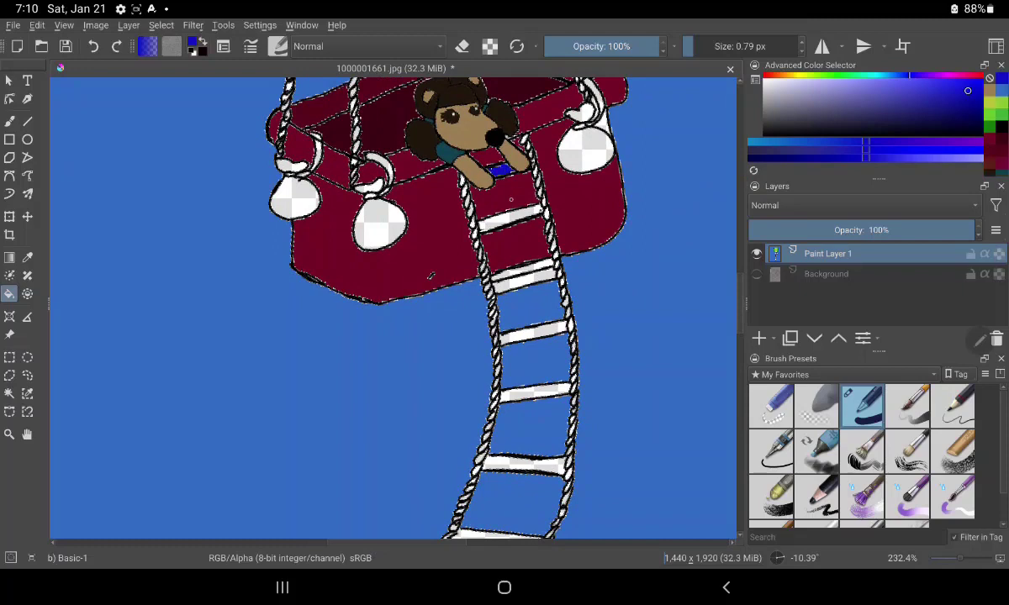
click(509, 217)
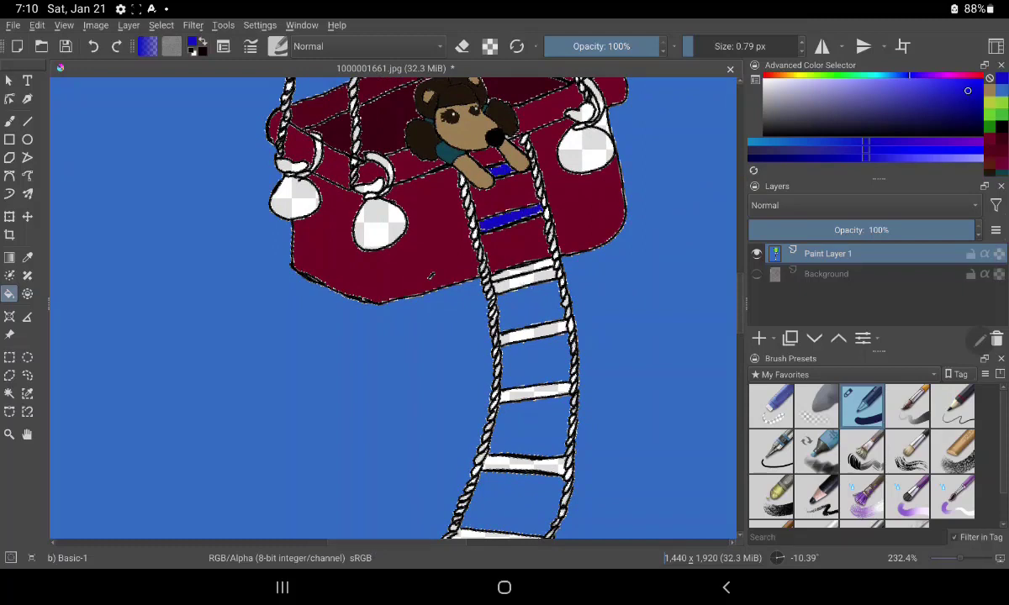
click(521, 284)
click(532, 334)
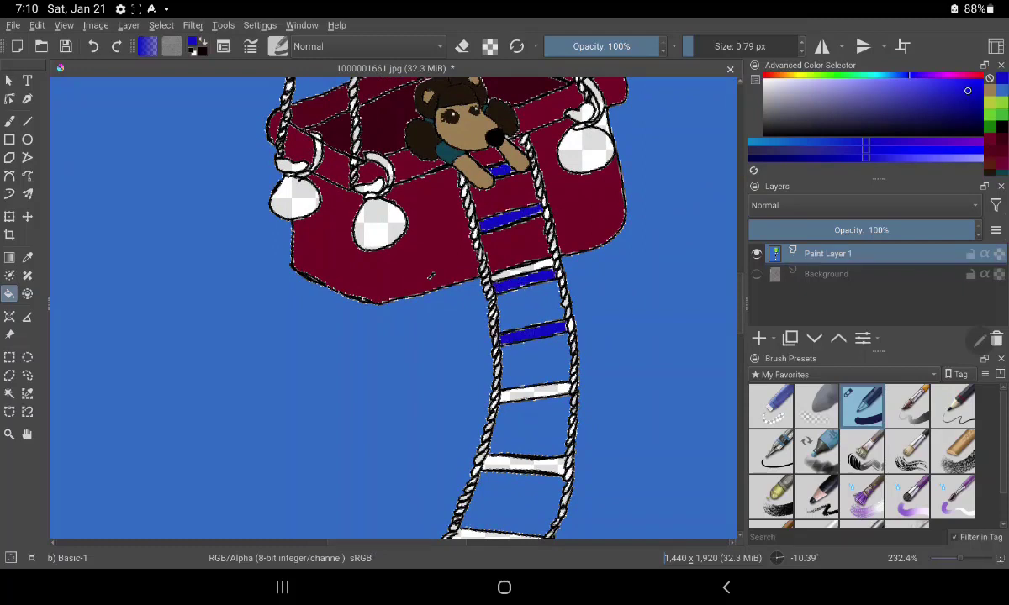
click(535, 390)
click(523, 462)
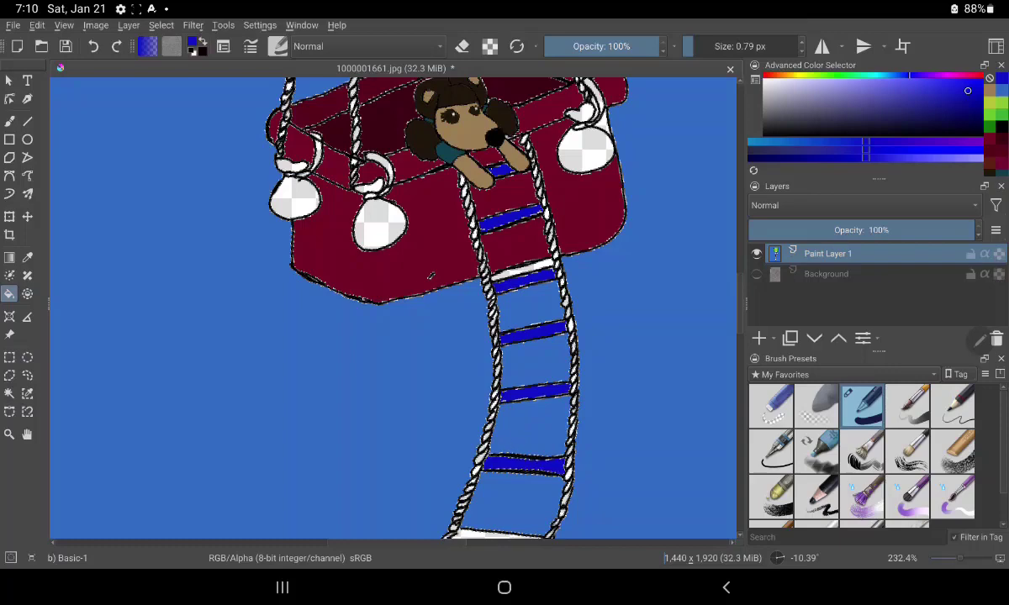
Fill the remaining lower rungs blue, down to the rung between the bear's arms
scroll(409, 376, down, 5)
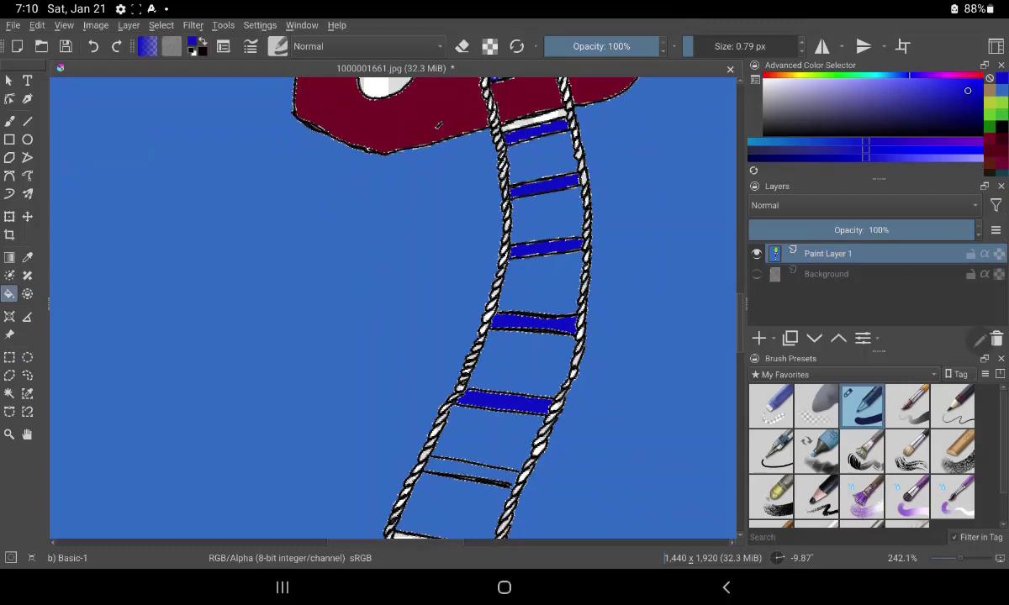
scroll(518, 310, down, 5)
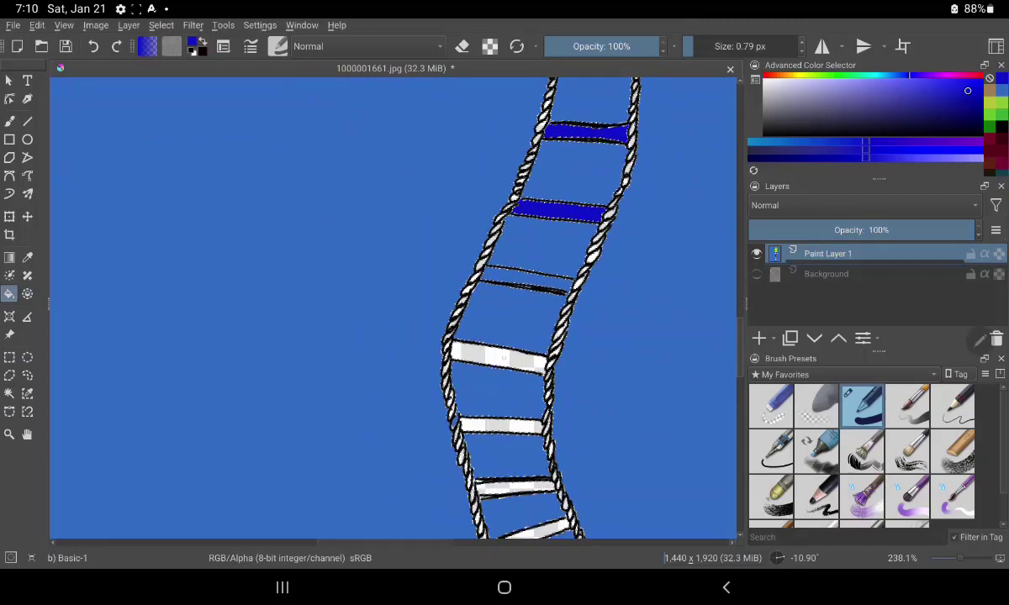
click(475, 350)
click(501, 426)
click(514, 485)
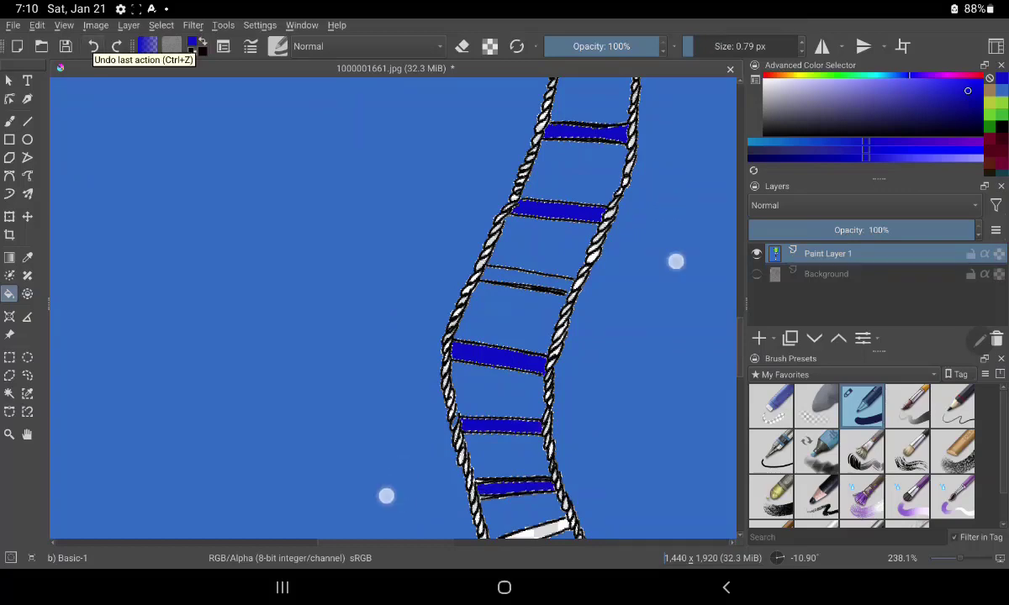
scroll(529, 378, down, 5)
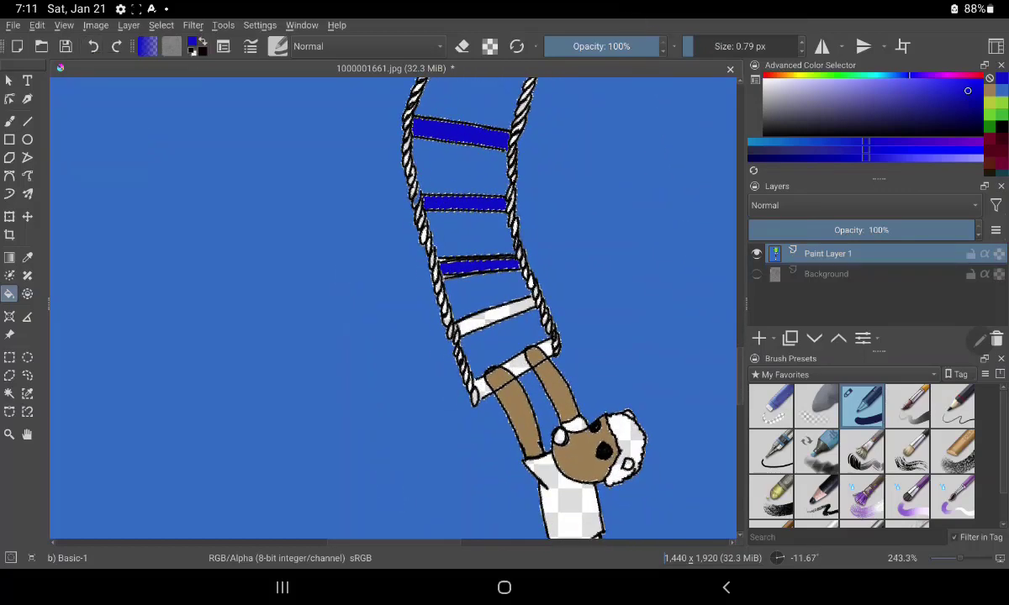
click(494, 317)
click(483, 385)
click(515, 364)
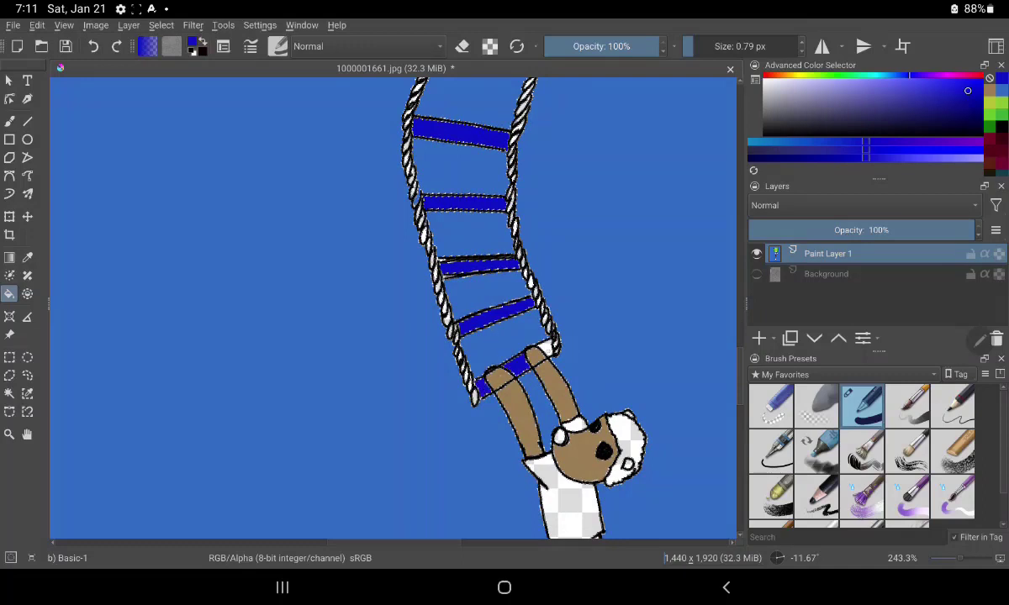
click(544, 347)
Fill the bear's shirt and leftover collar patch red
click(767, 76)
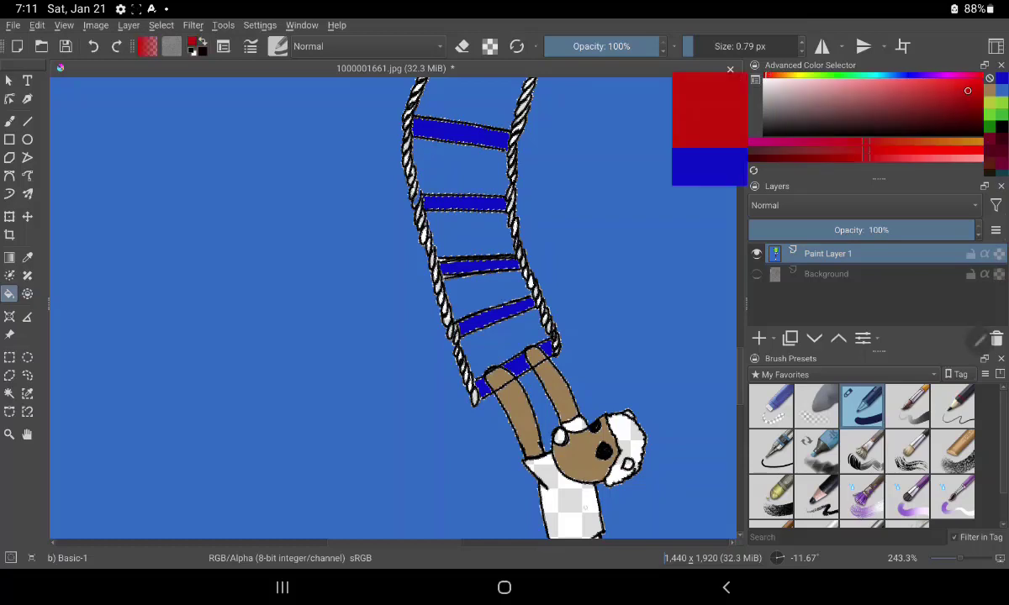
click(587, 500)
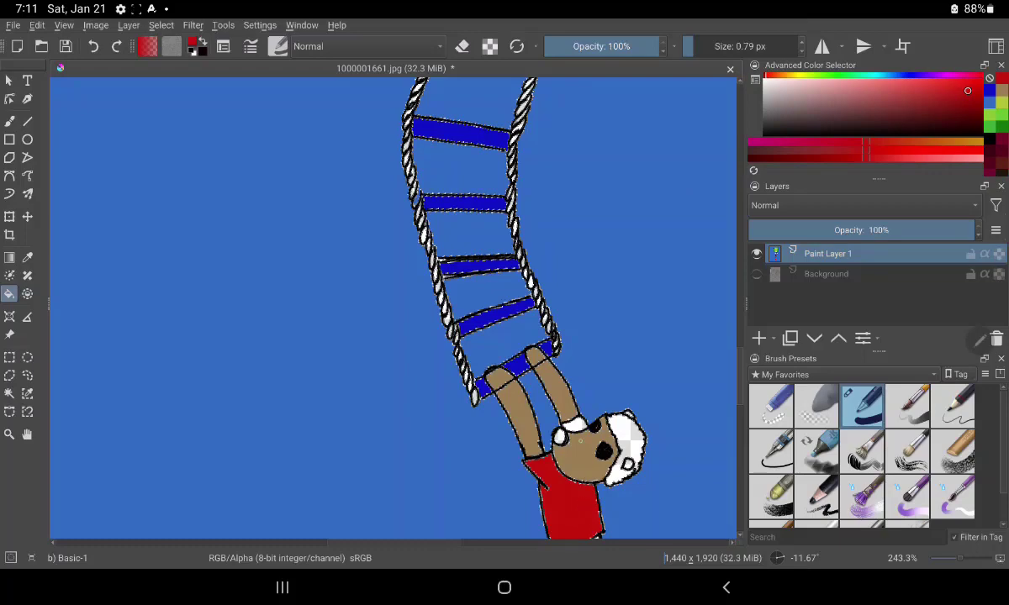
click(577, 425)
Sample blue from a ladder rung and fill the bear's trousers and lower leg
drag(600, 450, 328, 286)
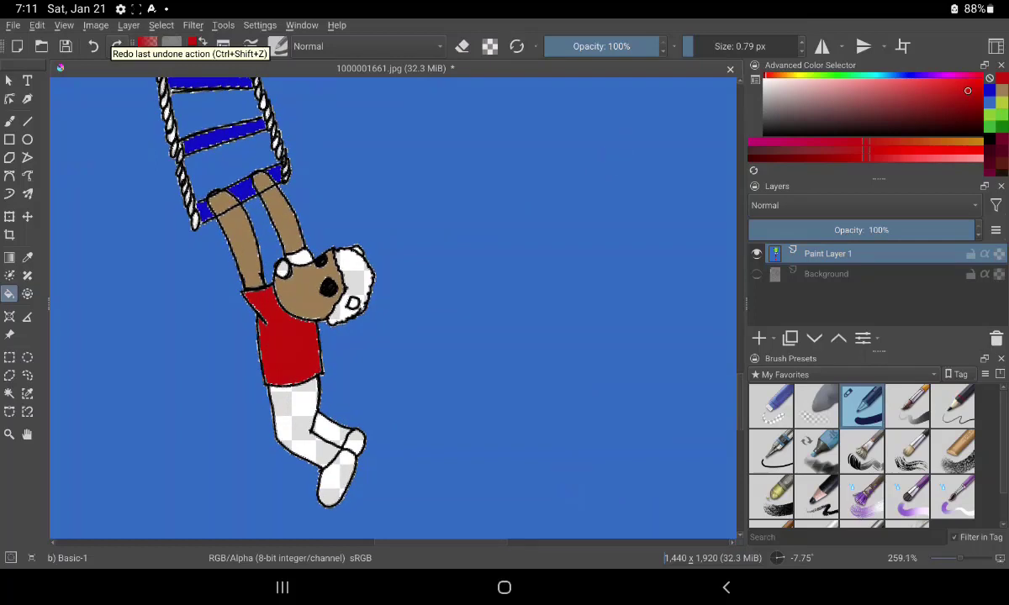
click(27, 257)
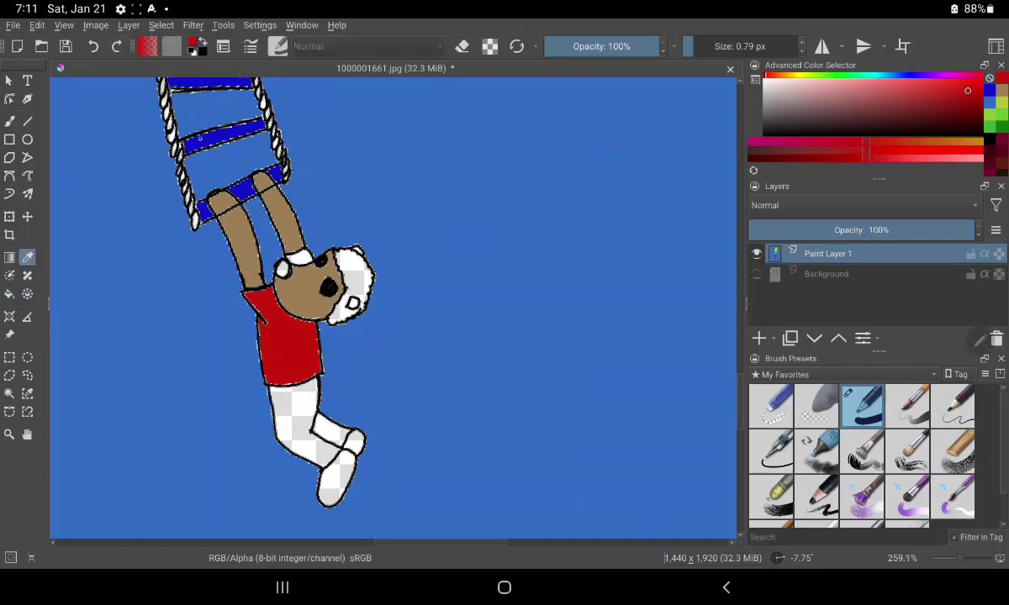
click(223, 133)
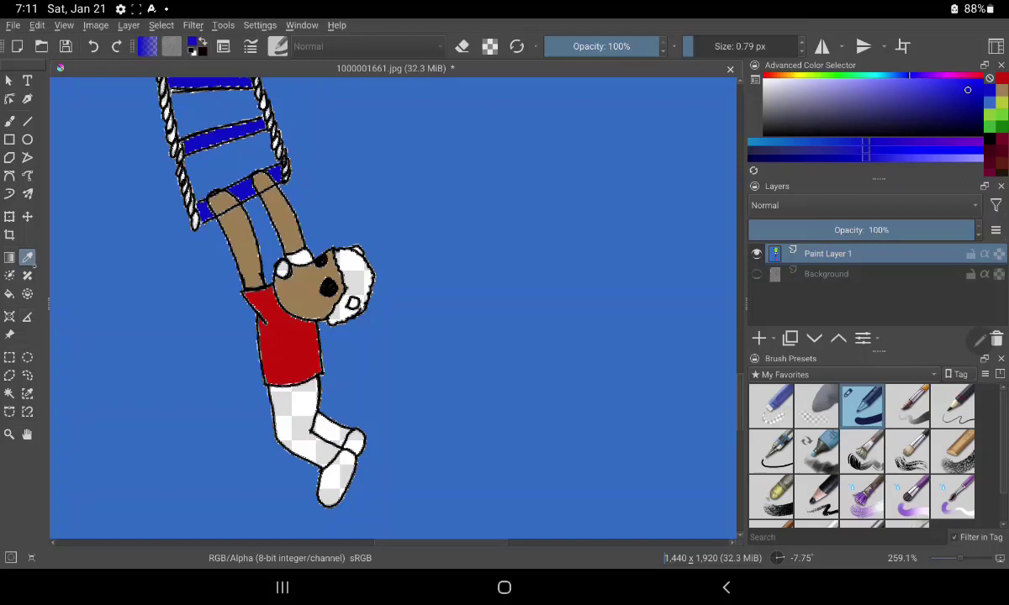
key(f)
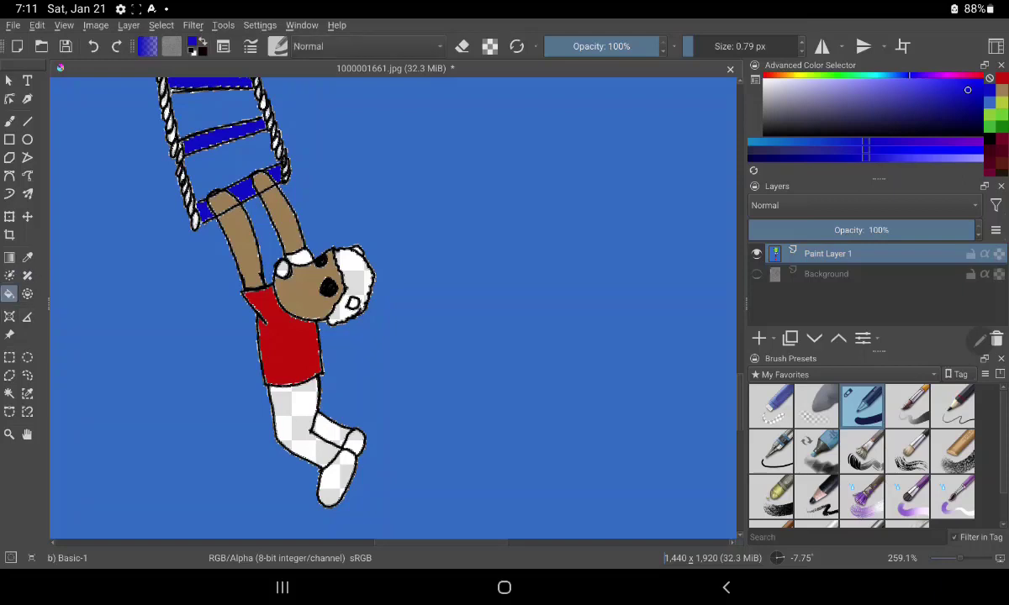
click(298, 397)
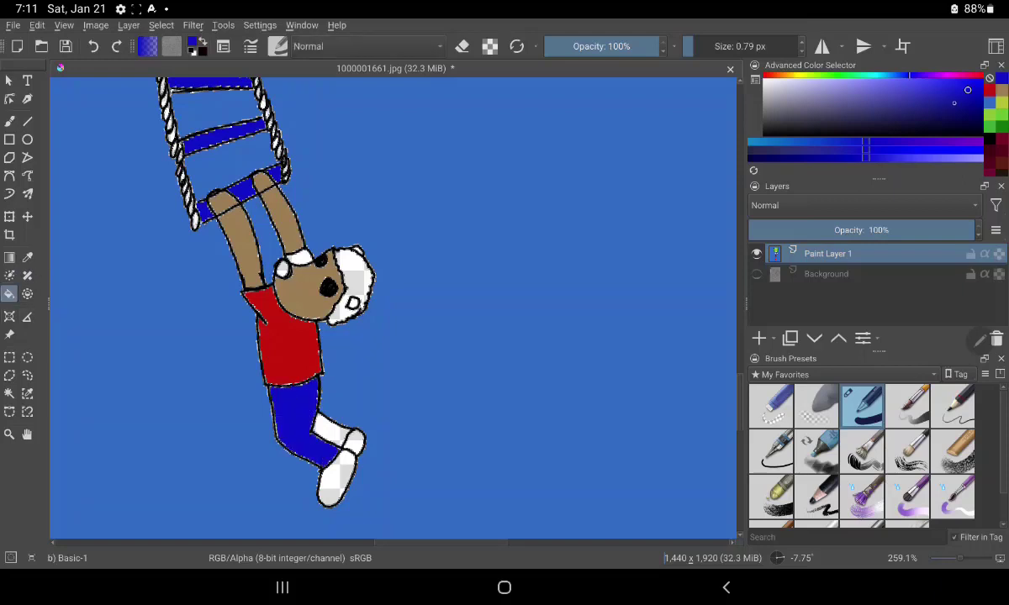
click(336, 425)
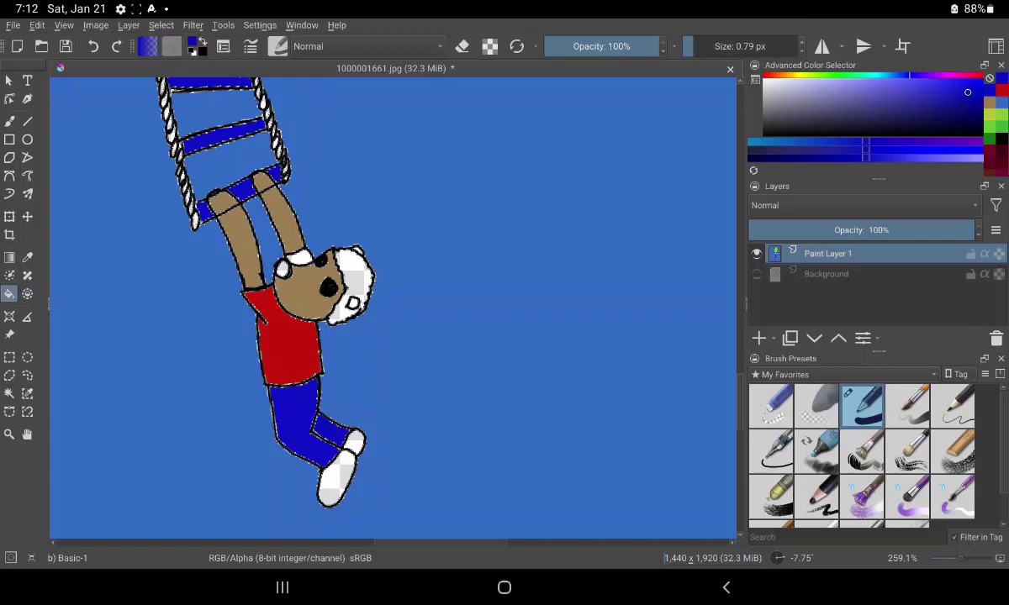
Resample the shirt's red to fill a small gap near the bear's head, then sample the tan fur
key(p)
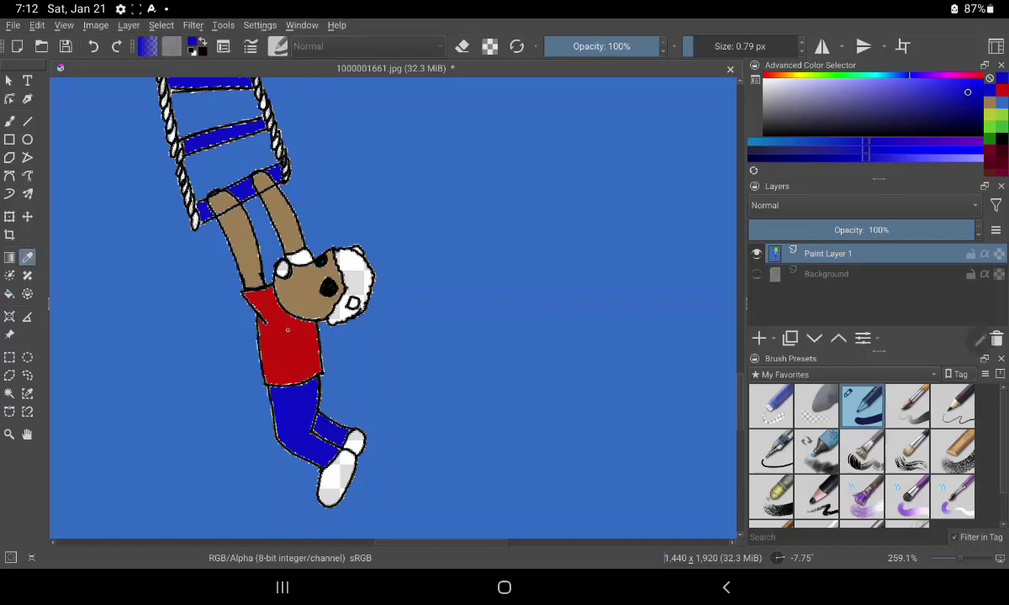
click(286, 330)
key(f)
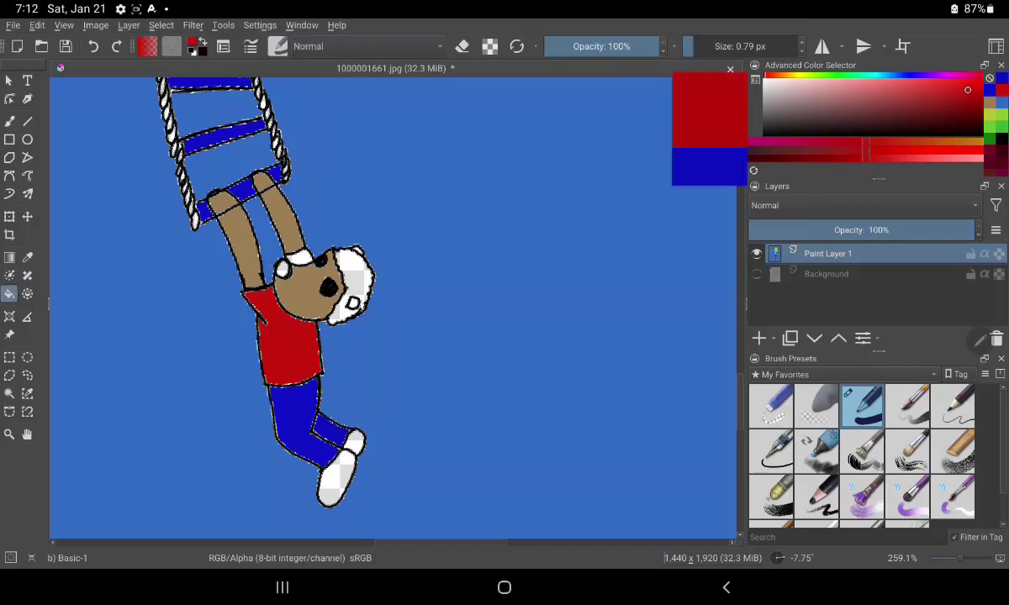
click(294, 257)
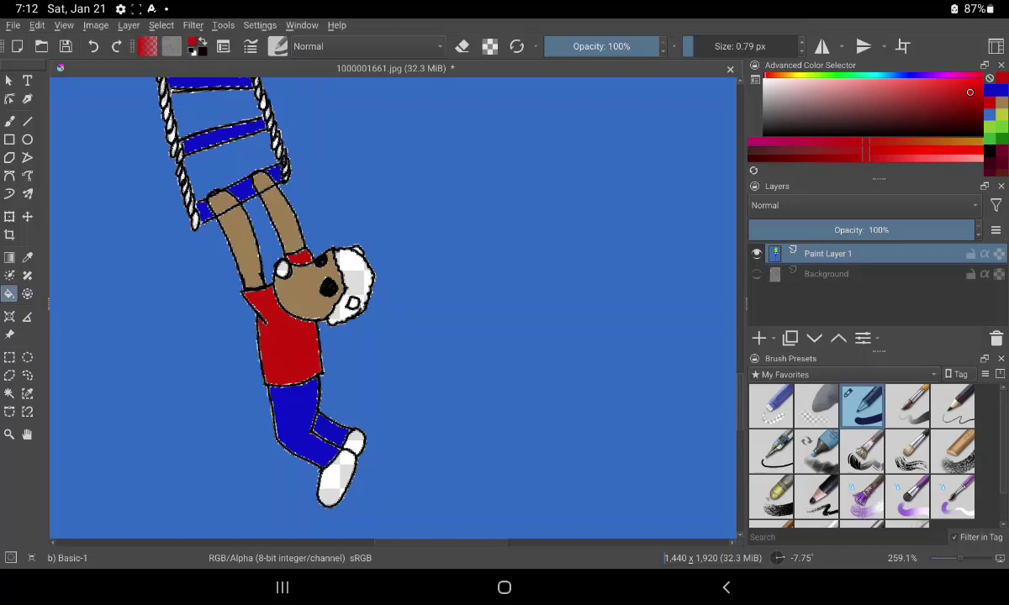
key(p)
click(169, 203)
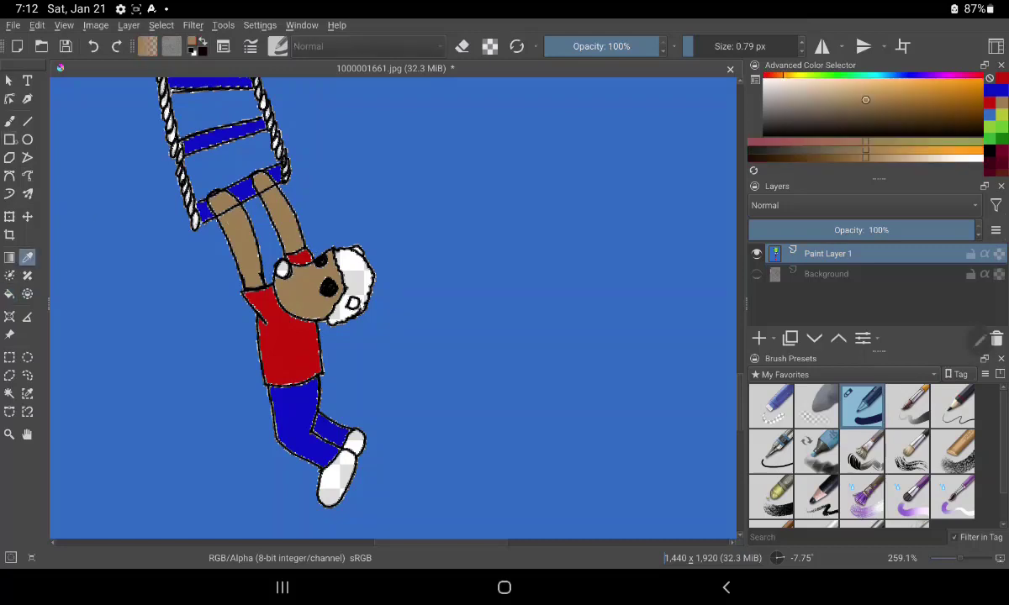
key(b)
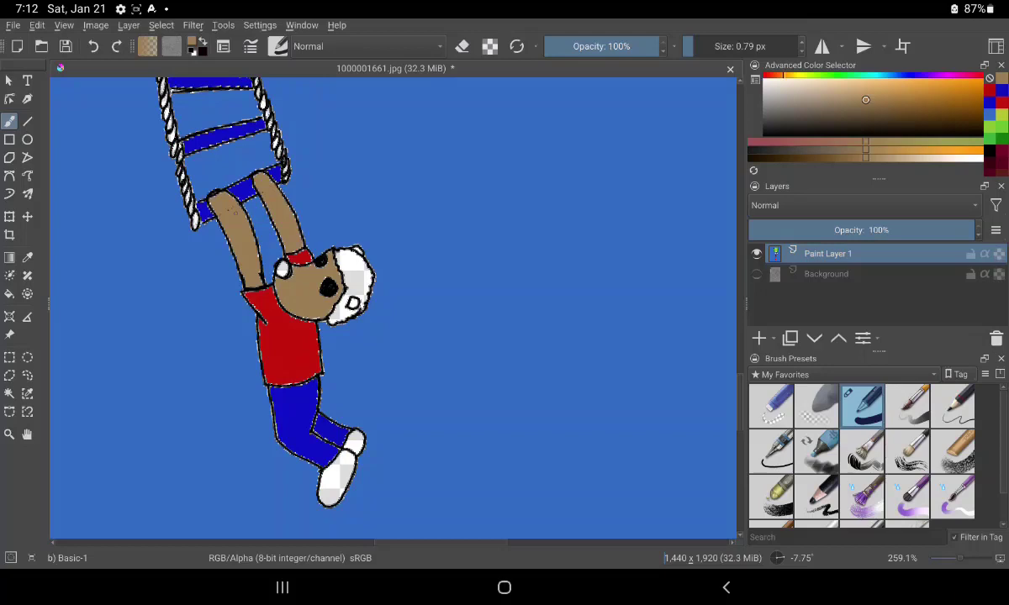
scroll(445, 316, down, 5)
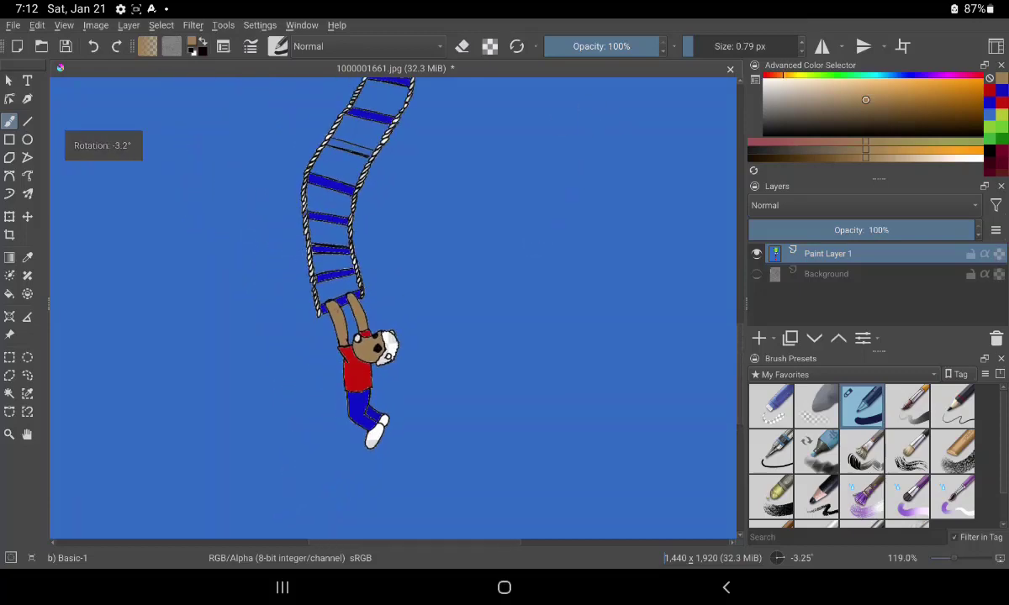
scroll(391, 306, up, 3)
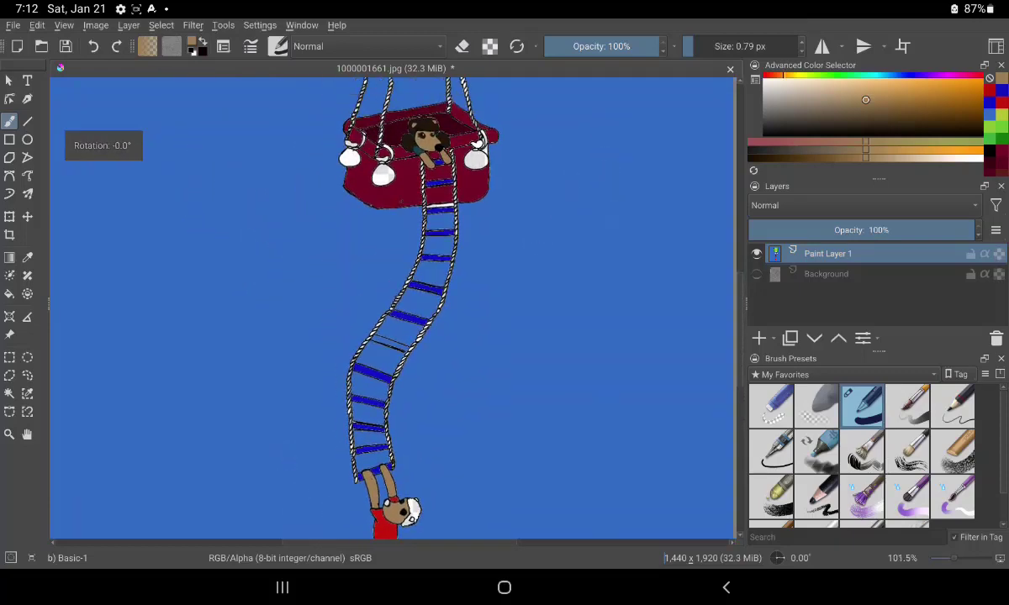
scroll(485, 324, down, 3)
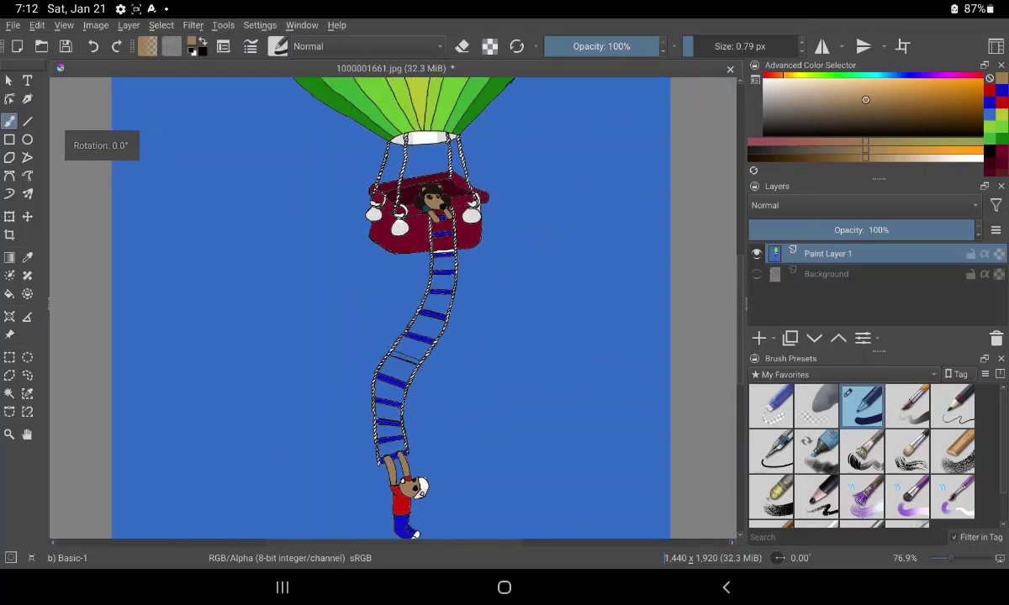
scroll(485, 323, down, 3)
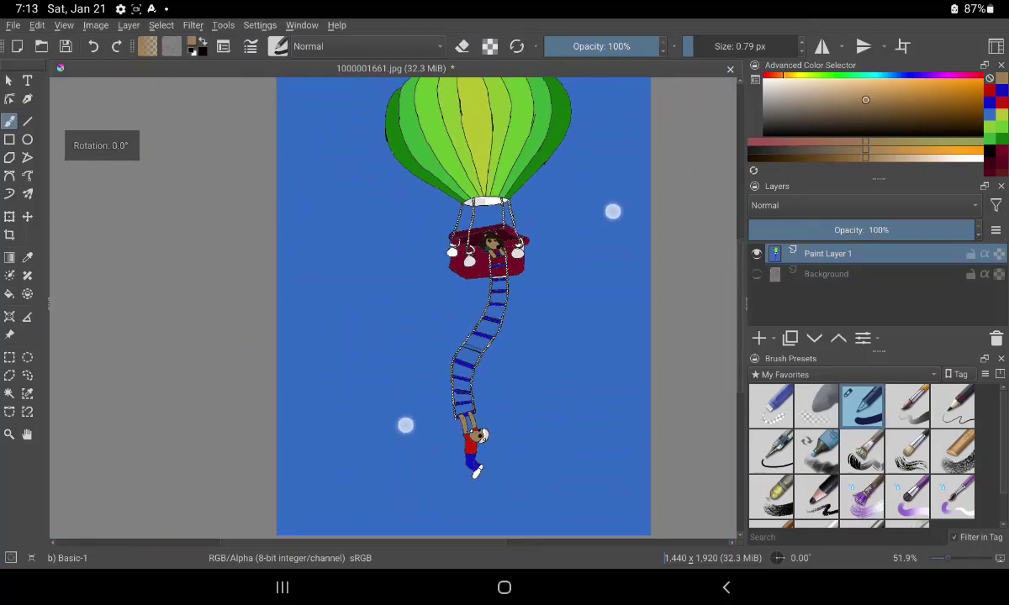
scroll(504, 311, down, 2)
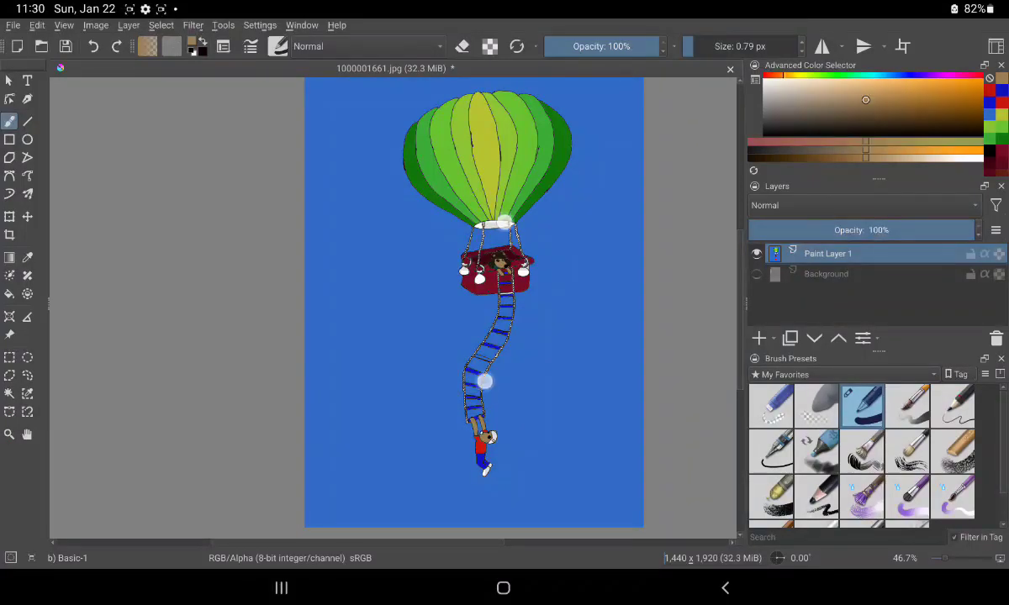
scroll(537, 314, up, 5)
Zoom in on the basket and sample its dark red as the brush colour
scroll(536, 314, up, 3)
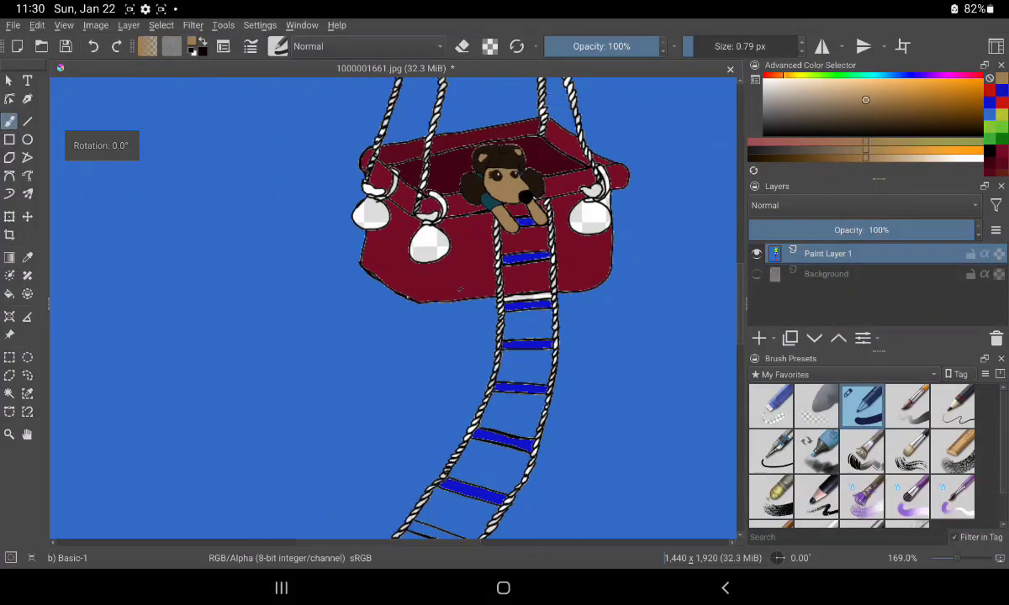
scroll(534, 311, up, 1)
scroll(529, 306, up, 4)
scroll(526, 302, up, 2)
scroll(523, 300, up, 3)
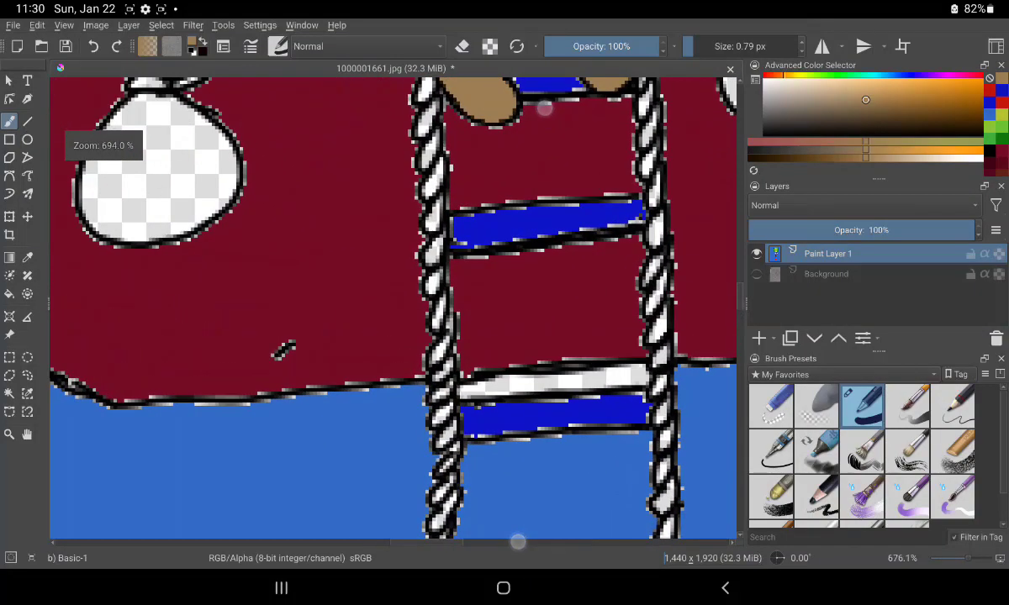
scroll(525, 311, up, 2)
scroll(530, 332, up, 2)
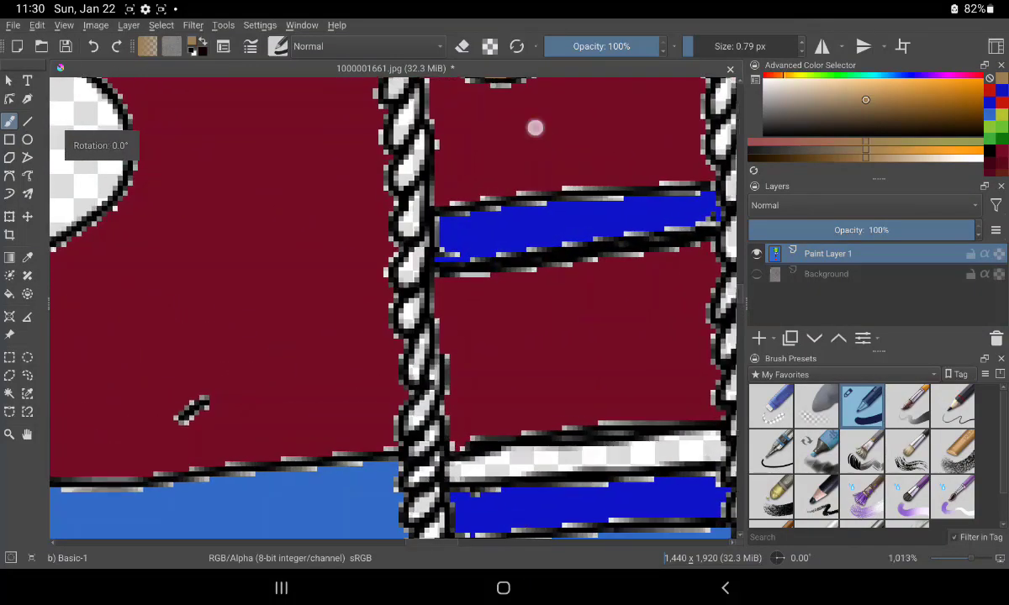
scroll(536, 126, up, 3)
scroll(552, 205, up, 3)
scroll(569, 270, up, 1)
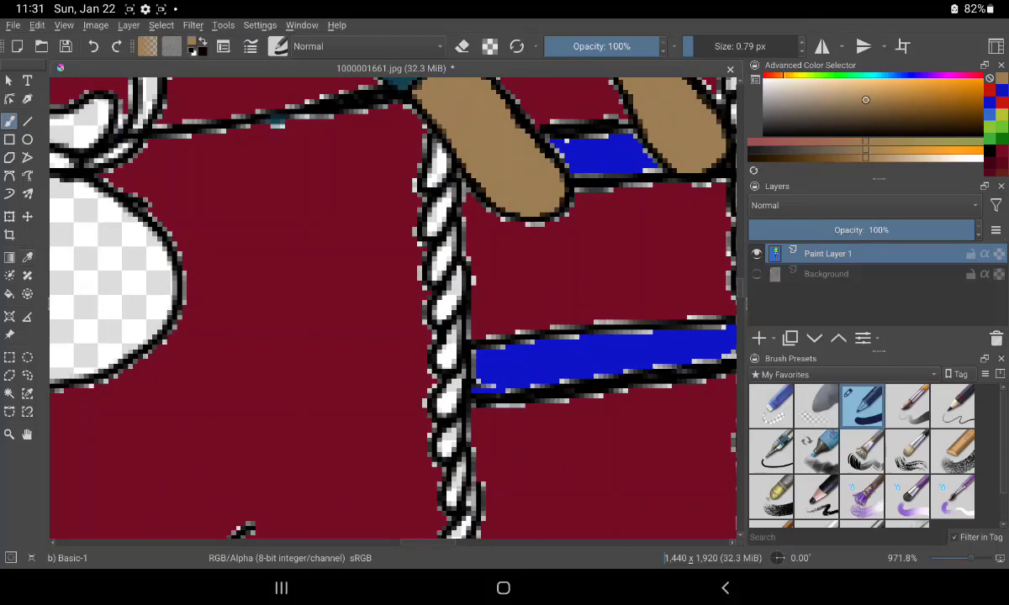
click(27, 257)
click(348, 292)
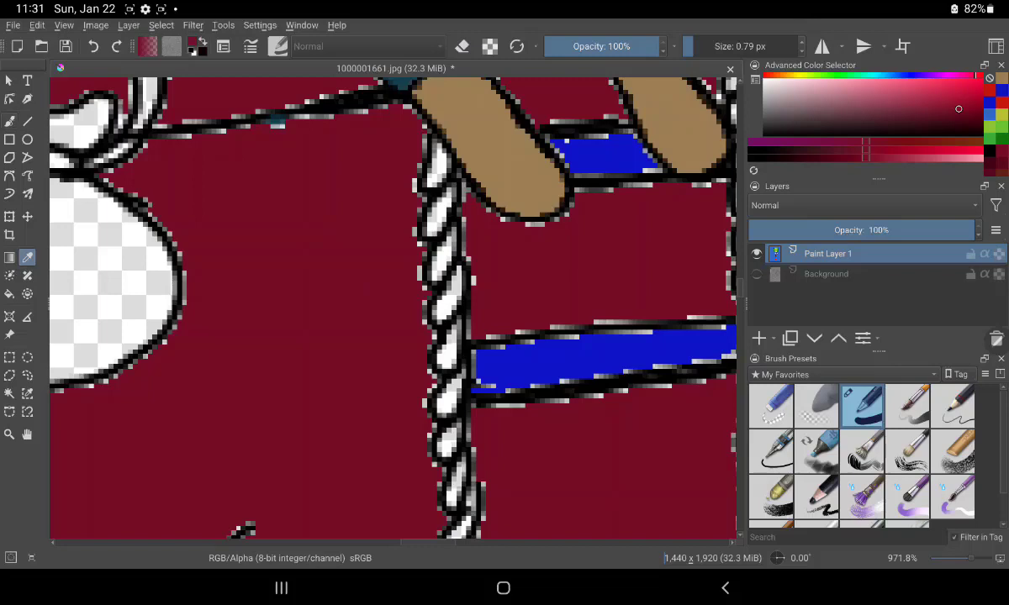
click(10, 122)
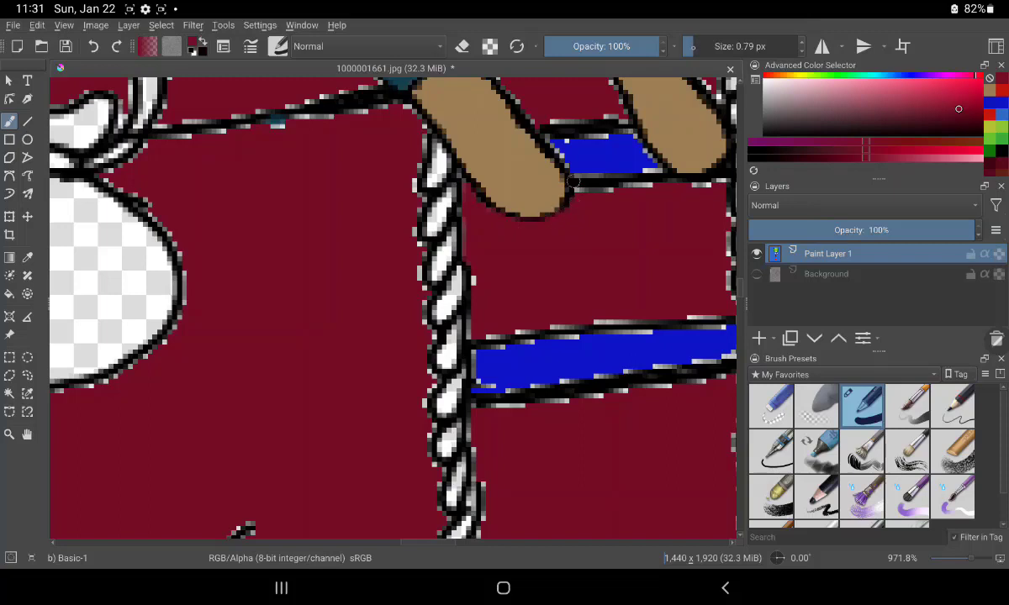
Thin the brush and paint dark red along the blue rungs' top and bottom edges
click(691, 46)
mouse_move(583, 191)
mouse_down()
mouse_move(590, 174)
mouse_move(720, 180)
mouse_up()
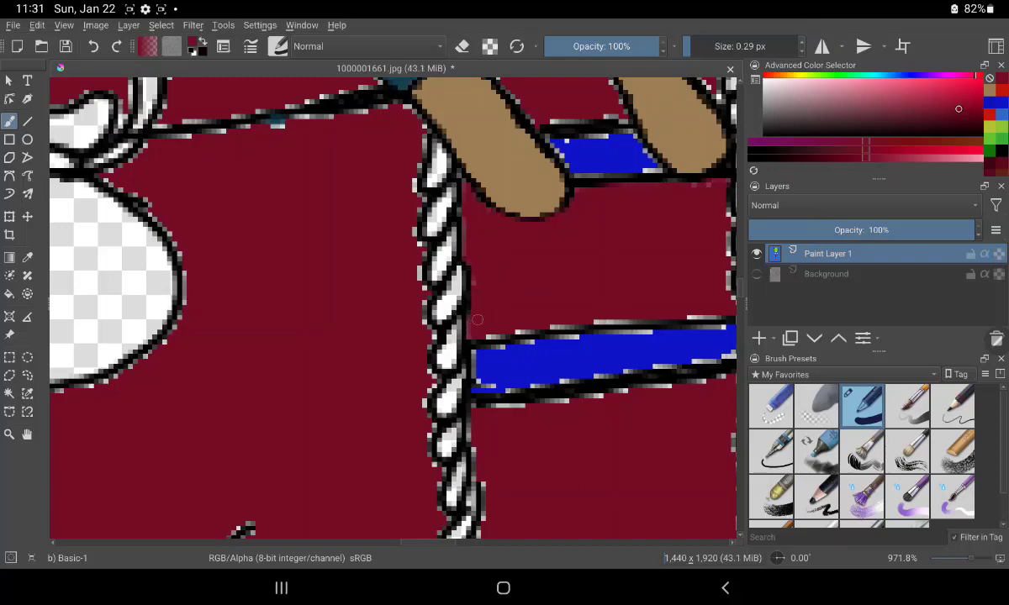
drag(450, 294, 451, 260)
drag(531, 323, 710, 314)
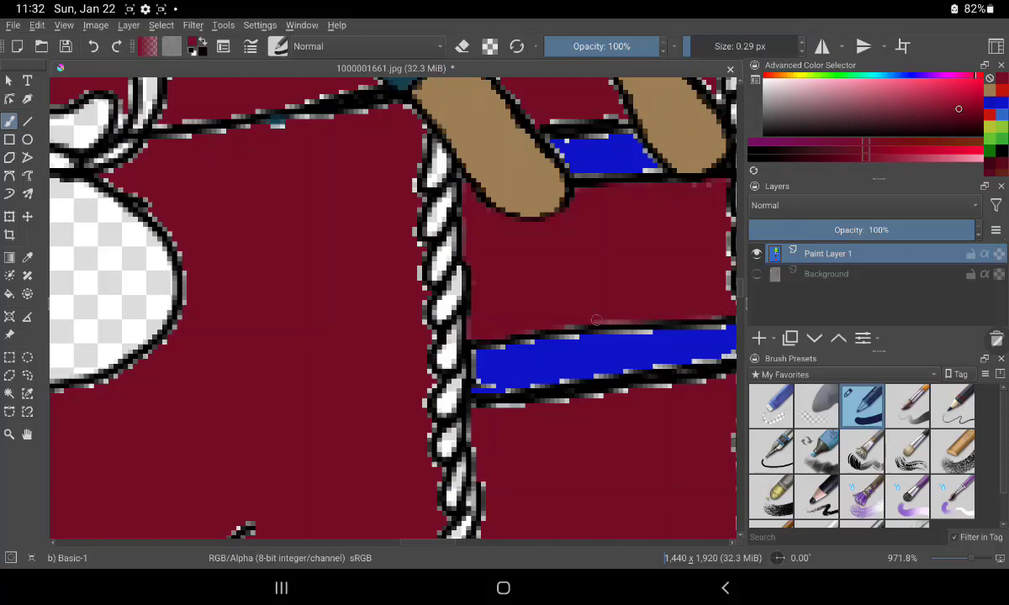
drag(588, 322, 672, 310)
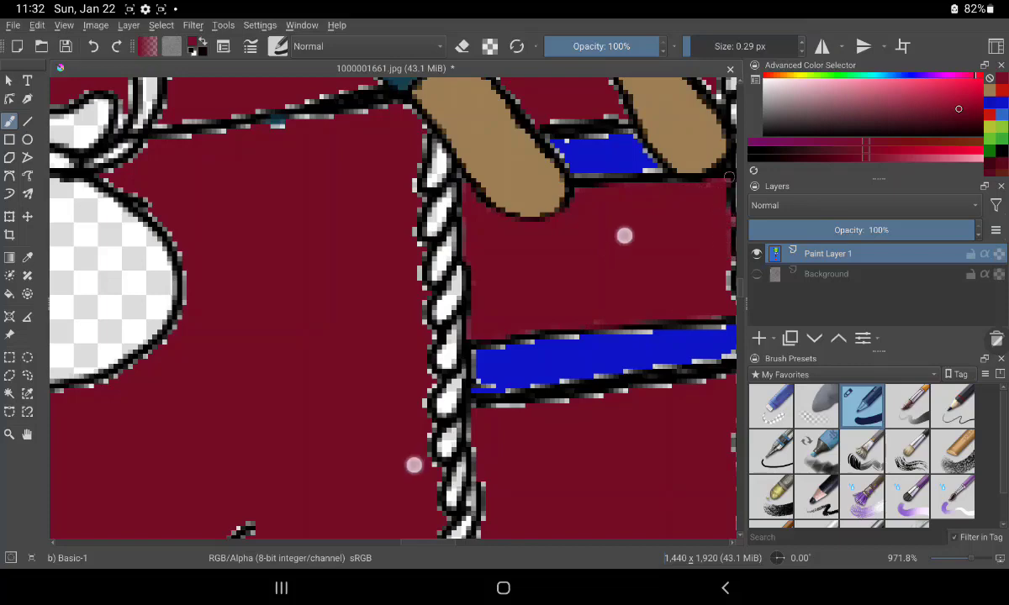
scroll(518, 350, down, 2)
Brush dark red under the lower rung's bottom outline and along the thin diagonal rope line
scroll(518, 349, down, 2)
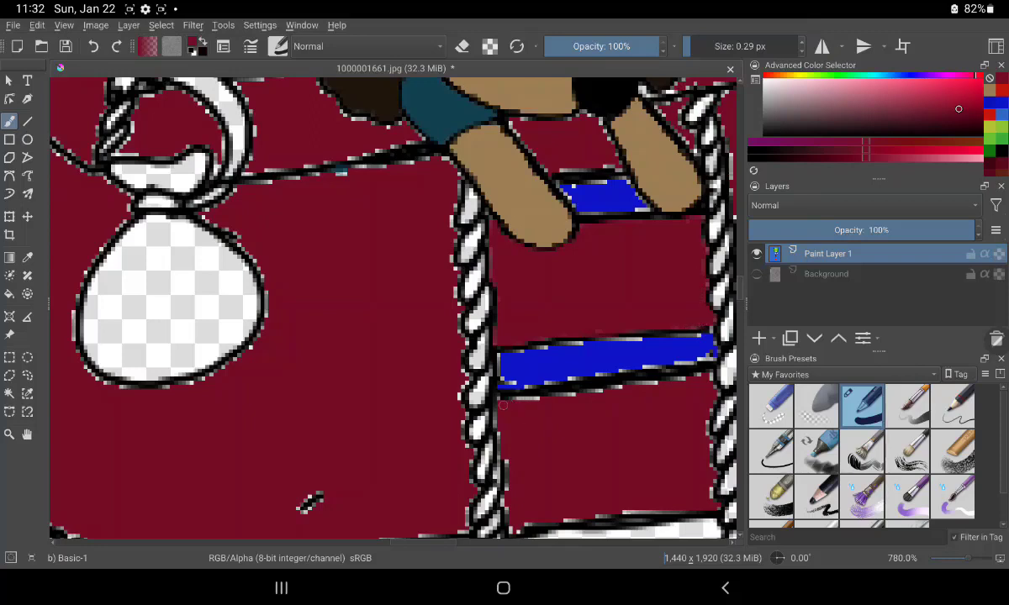
drag(503, 405, 697, 379)
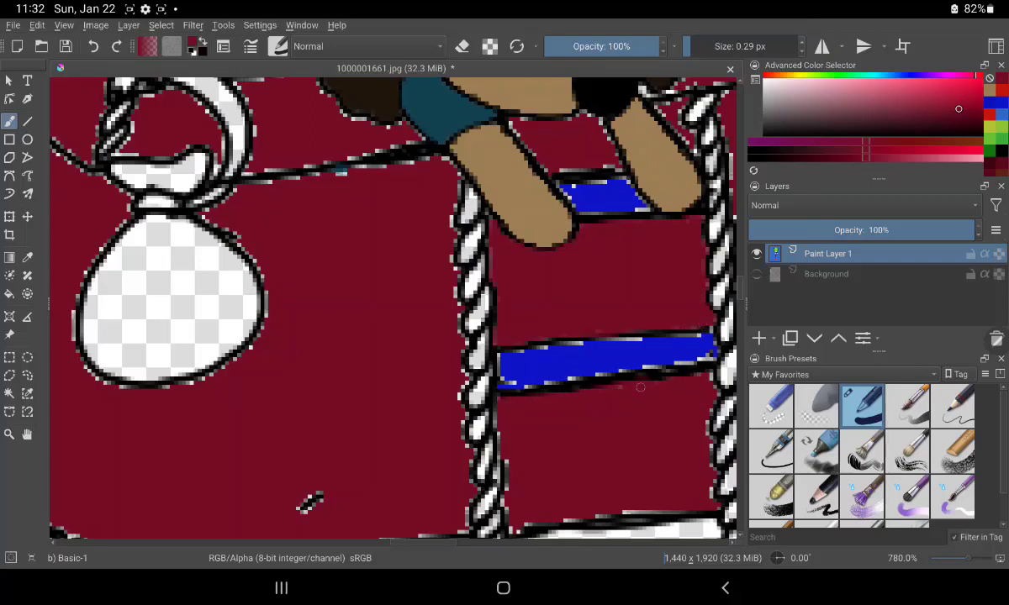
drag(641, 388, 691, 378)
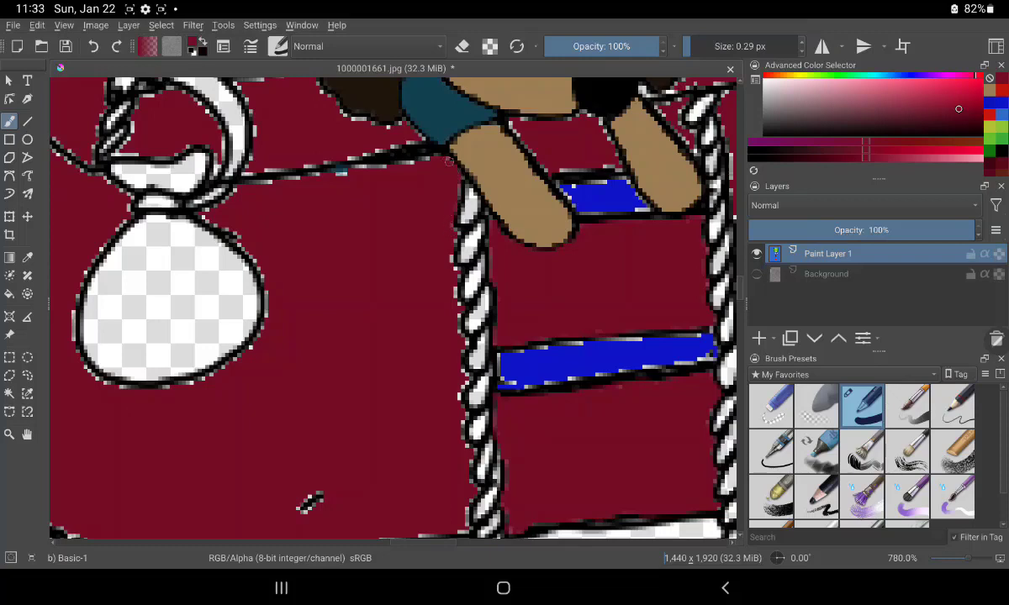
drag(245, 177, 349, 172)
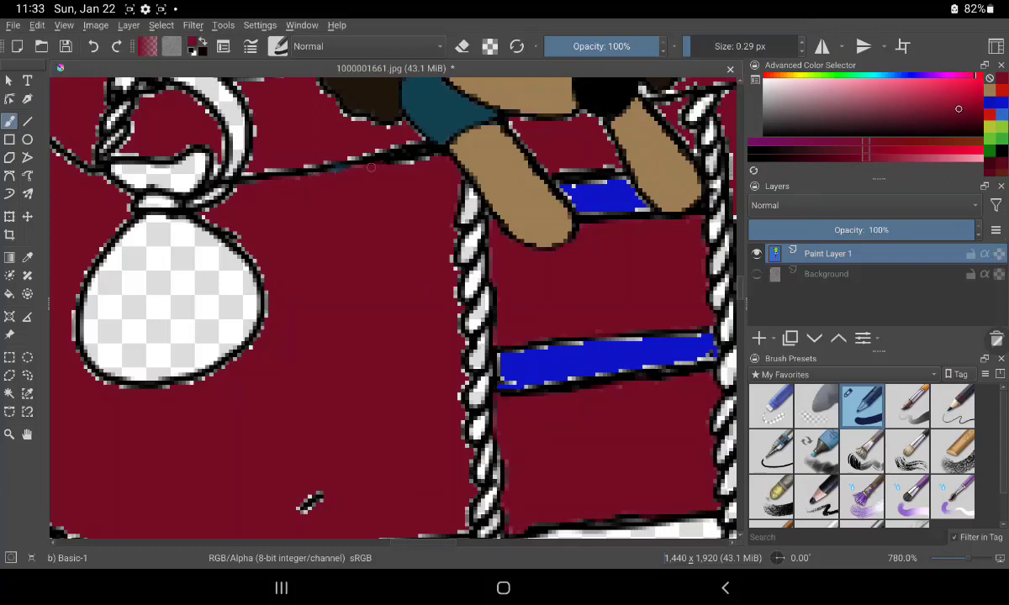
Paint dark red over a short stretch of rope line and the white rope's left edge
drag(388, 154, 403, 152)
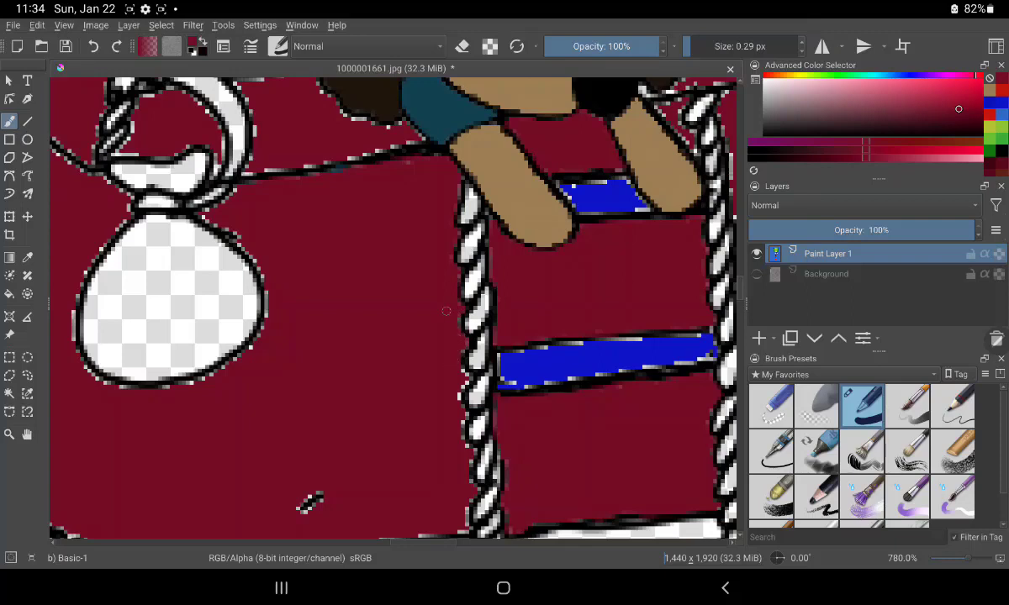
drag(461, 331, 462, 348)
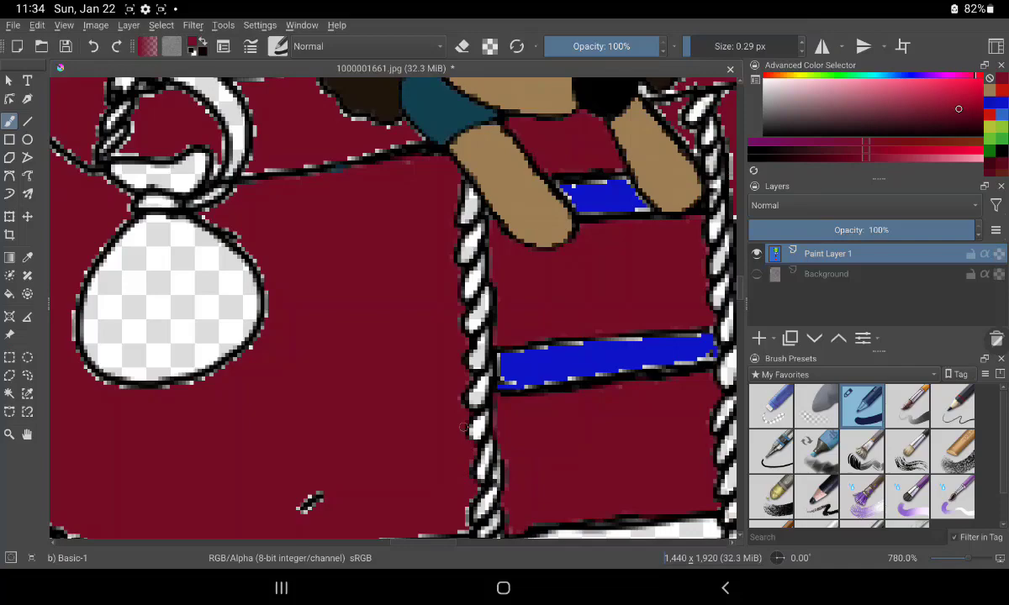
mouse_move(335, 478)
mouse_down()
mouse_move(372, 465)
mouse_move(334, 490)
mouse_up()
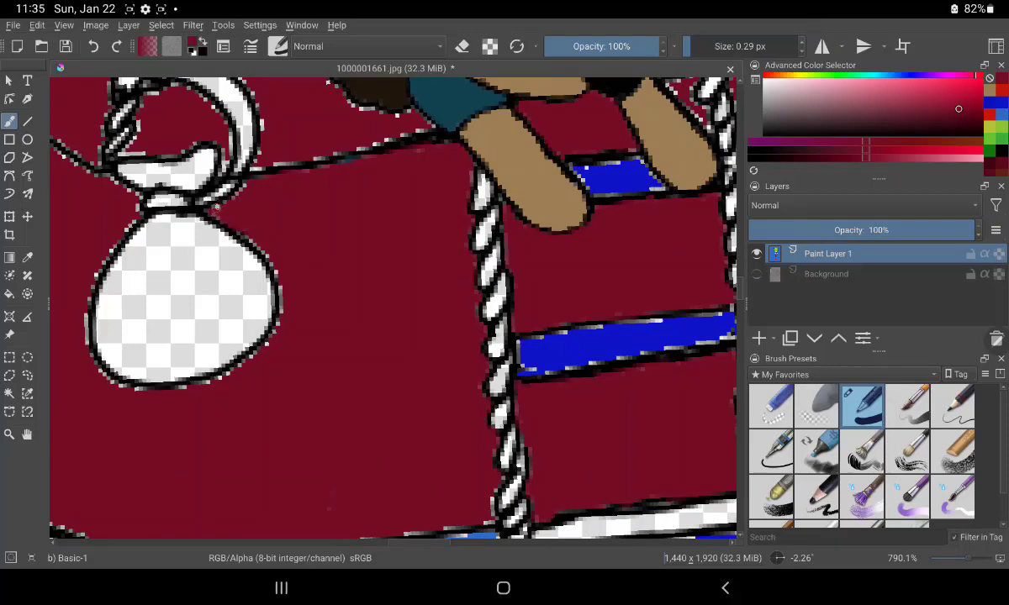
Smooth the sandbag's knot, right, left and lower outlines with dark red strokes
drag(206, 198, 232, 176)
drag(275, 269, 281, 322)
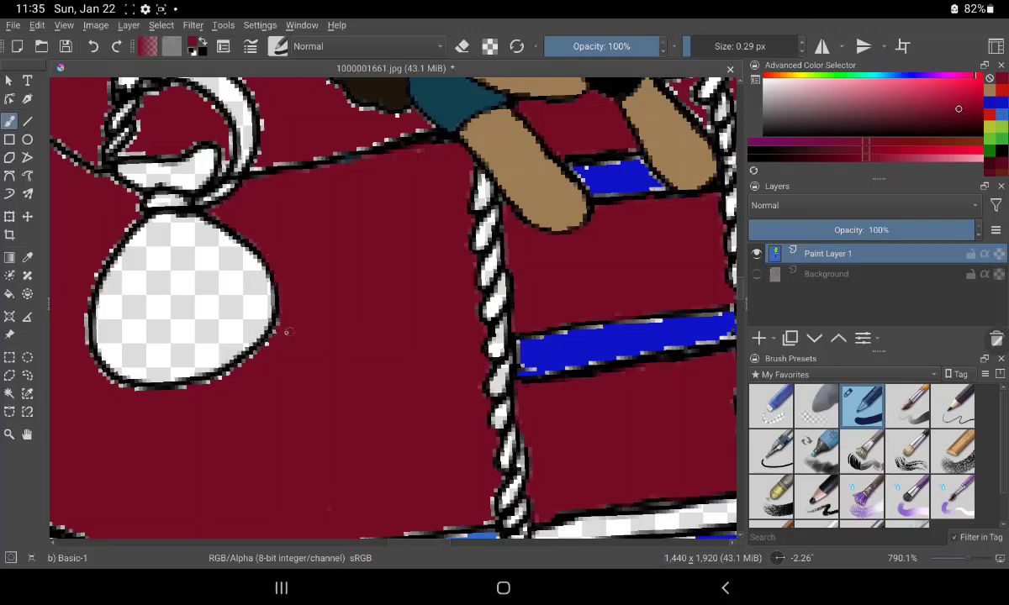
mouse_move(286, 312)
mouse_down()
mouse_move(223, 349)
mouse_move(200, 382)
mouse_up()
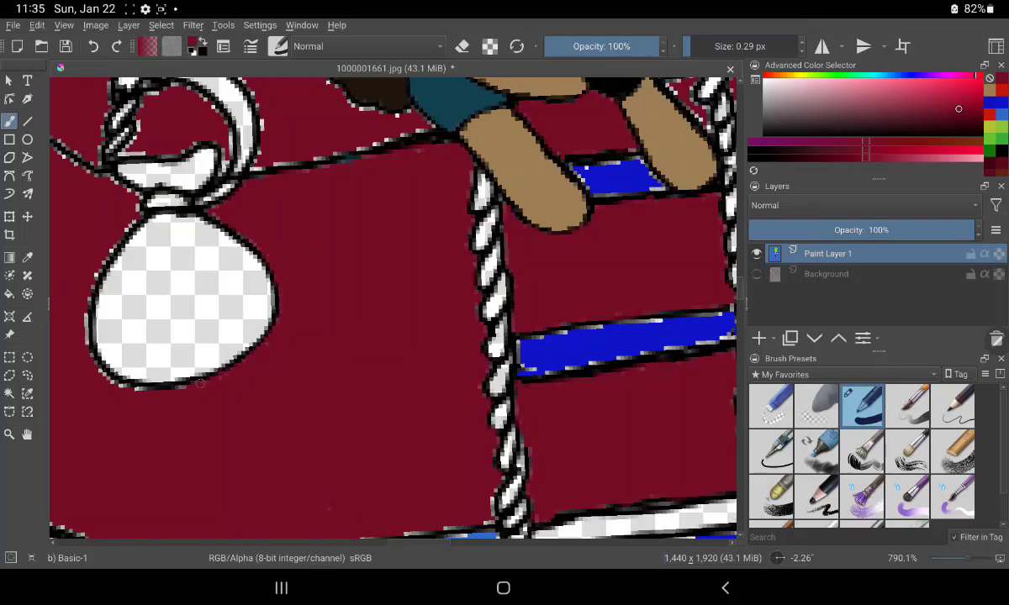
mouse_move(84, 342)
mouse_down()
mouse_move(84, 268)
mouse_move(96, 244)
mouse_move(132, 226)
mouse_move(128, 182)
mouse_move(140, 200)
mouse_up()
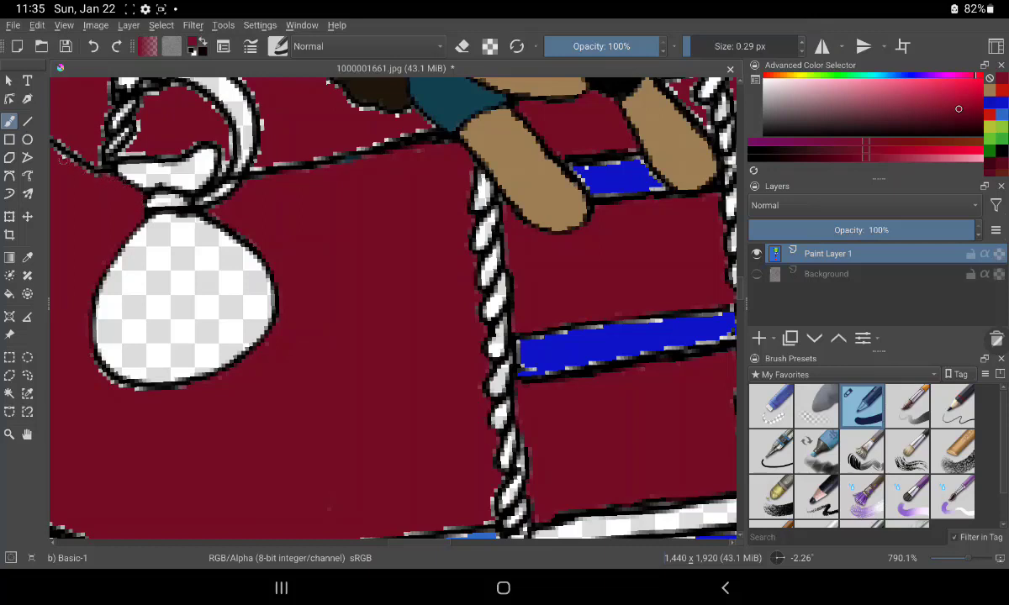
drag(57, 146, 92, 164)
mouse_move(90, 353)
mouse_down()
mouse_move(157, 393)
mouse_move(87, 340)
mouse_move(139, 372)
mouse_move(195, 375)
mouse_up()
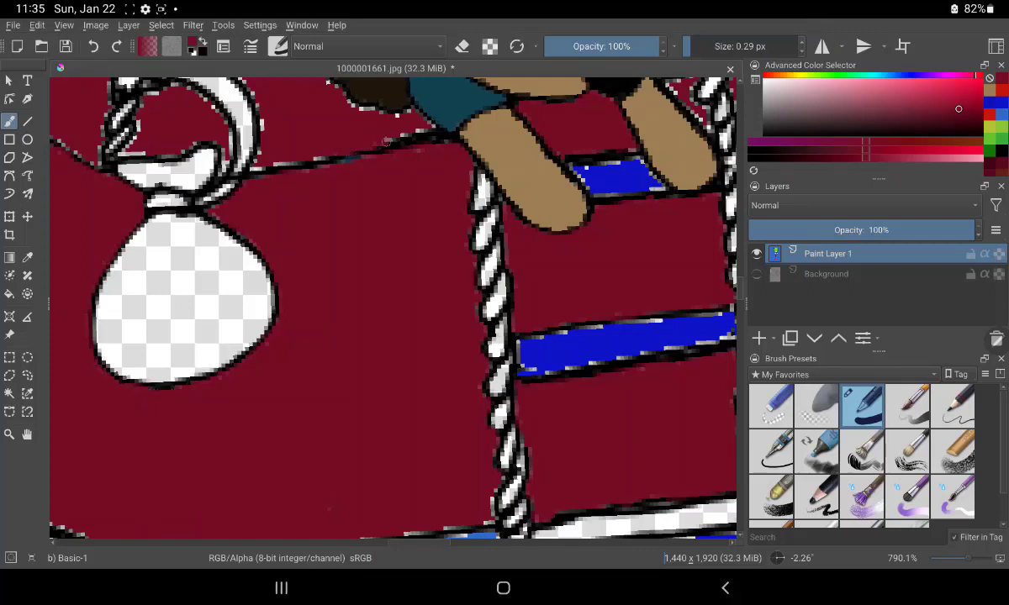
Tidy the diagonal rope line, the outline by the bear's head, and the bag's loop edges
drag(347, 153, 420, 132)
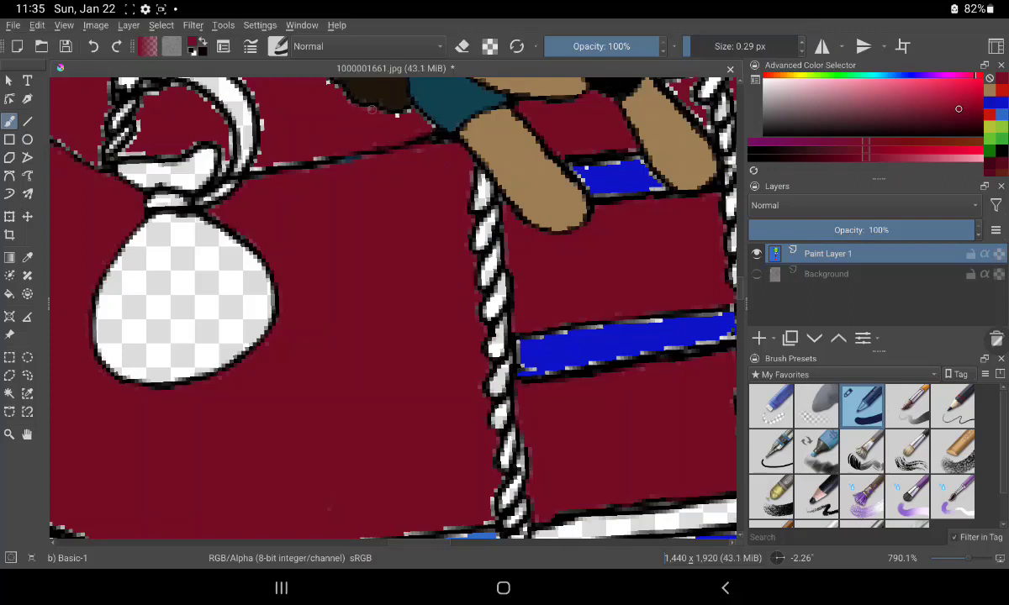
mouse_move(387, 115)
mouse_down()
mouse_move(362, 109)
mouse_move(385, 105)
mouse_move(361, 114)
mouse_move(311, 79)
mouse_move(348, 100)
mouse_up()
drag(248, 156, 324, 153)
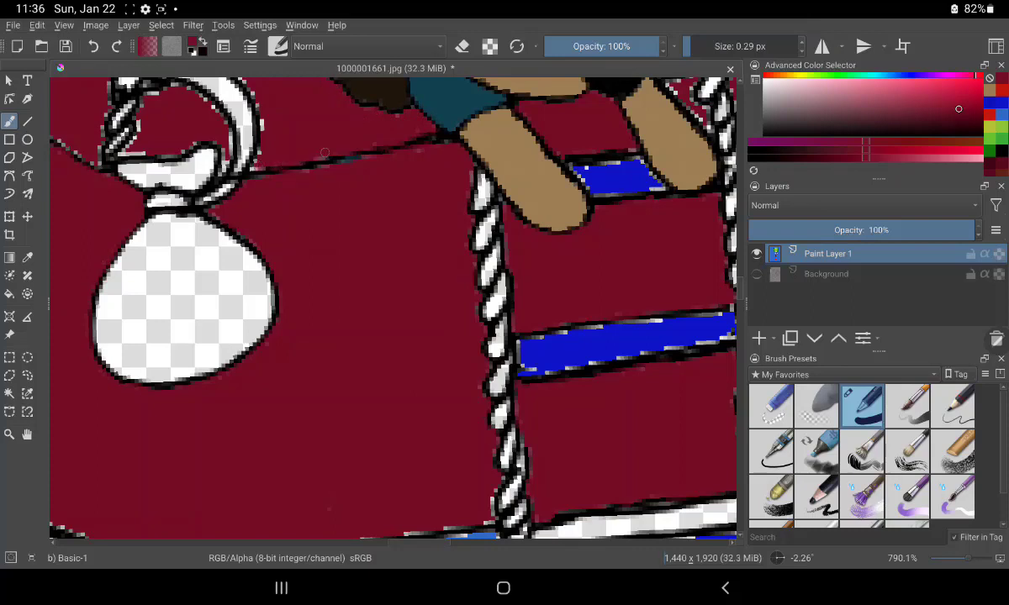
drag(238, 160, 242, 88)
mouse_move(141, 135)
mouse_down()
mouse_move(118, 143)
mouse_move(139, 141)
mouse_move(126, 144)
mouse_up()
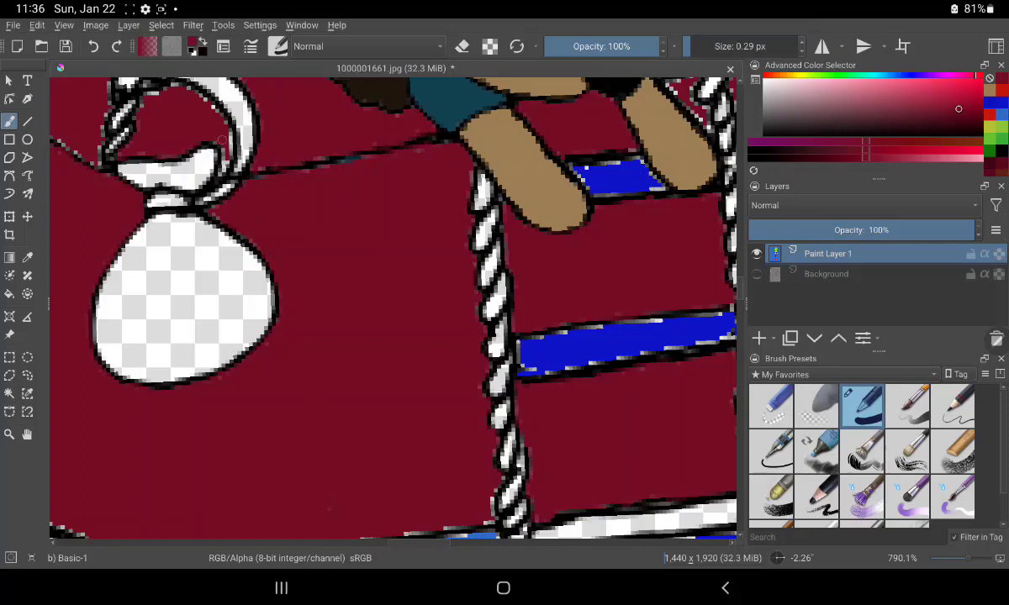
mouse_move(209, 134)
mouse_down()
mouse_move(212, 158)
mouse_move(210, 109)
mouse_move(148, 94)
mouse_up()
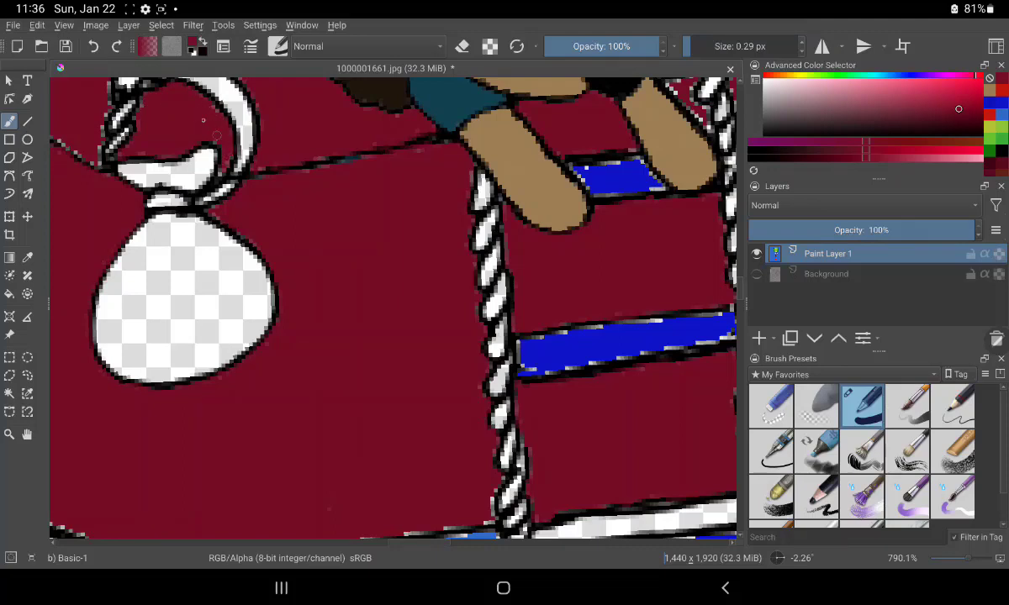
drag(59, 135, 102, 122)
Sample the rungs' blue and return to the Freehand Brush
click(27, 257)
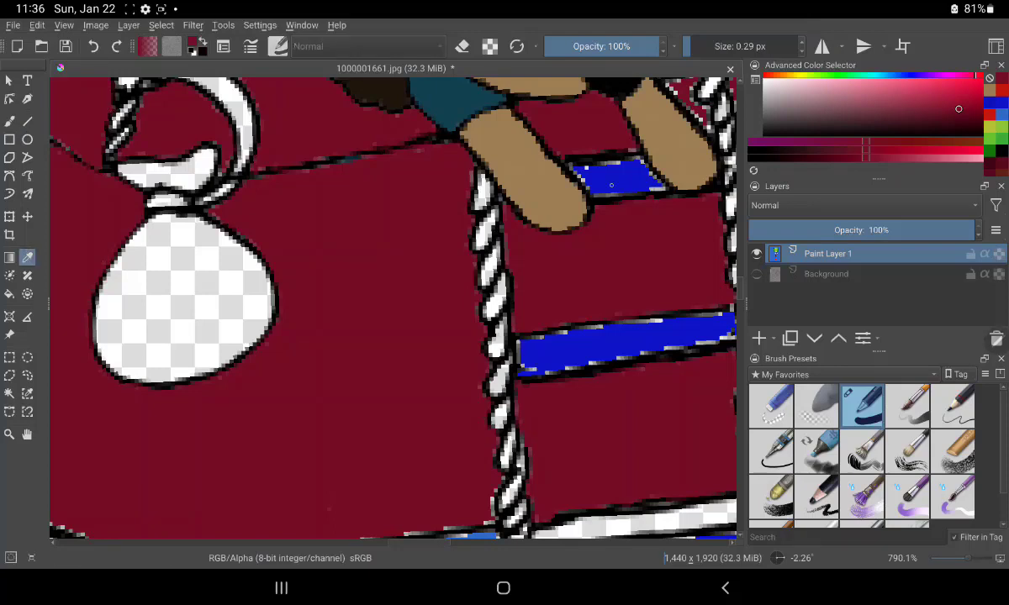
click(611, 184)
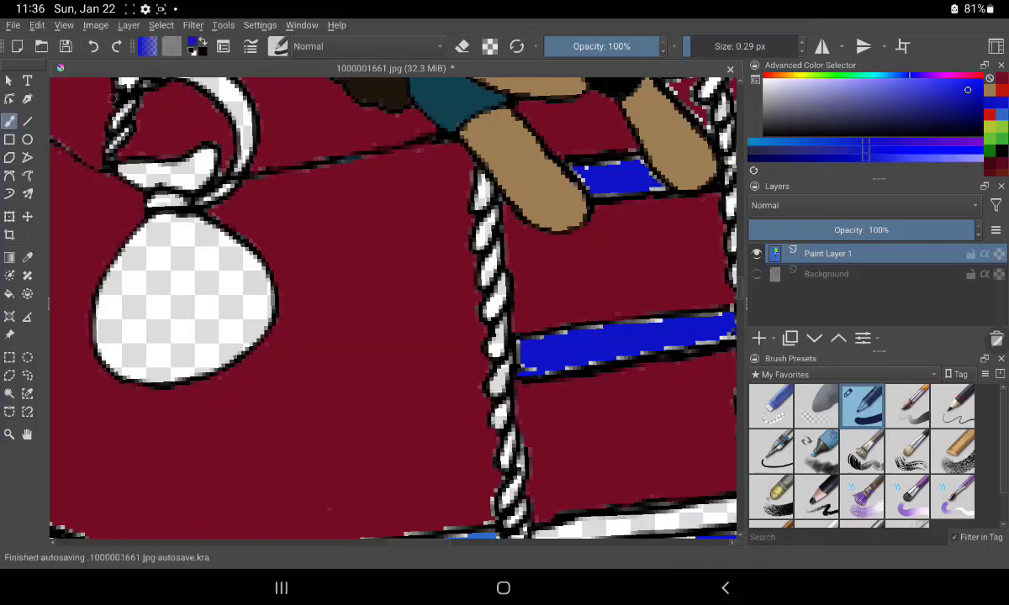
click(9, 121)
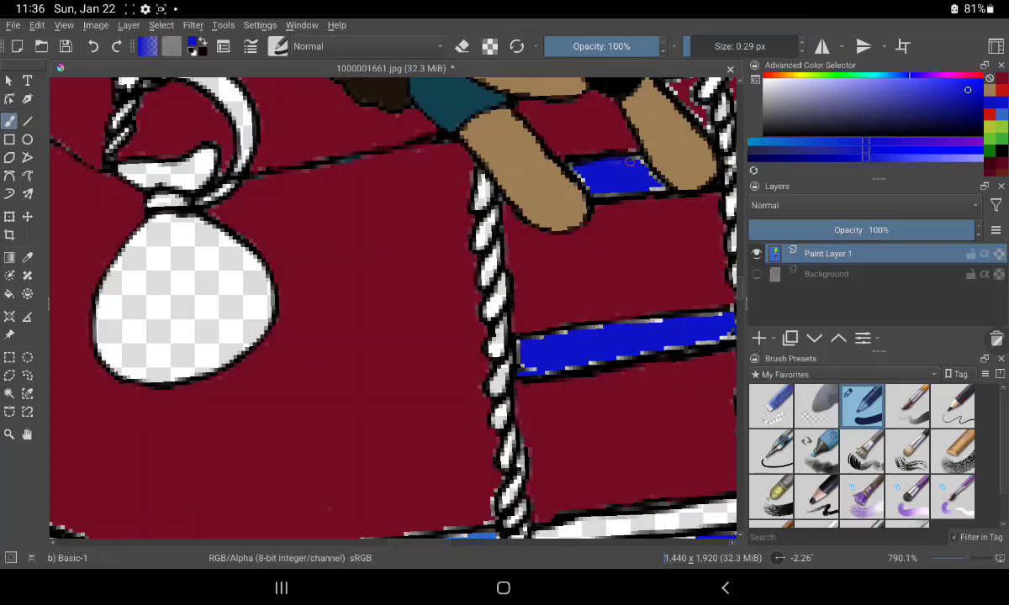
Smooth the blue rungs' jagged top and bottom edges and start painting the rope blue
mouse_move(565, 155)
mouse_down()
mouse_move(639, 158)
mouse_move(662, 188)
mouse_move(601, 195)
mouse_up()
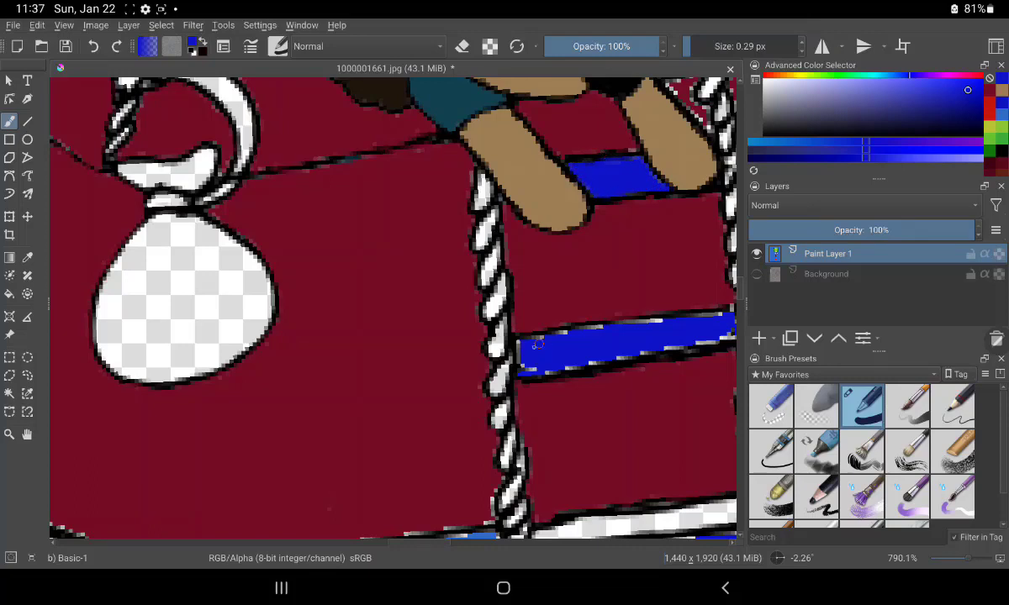
mouse_move(520, 336)
mouse_down()
mouse_move(697, 322)
mouse_move(729, 309)
mouse_move(658, 350)
mouse_up()
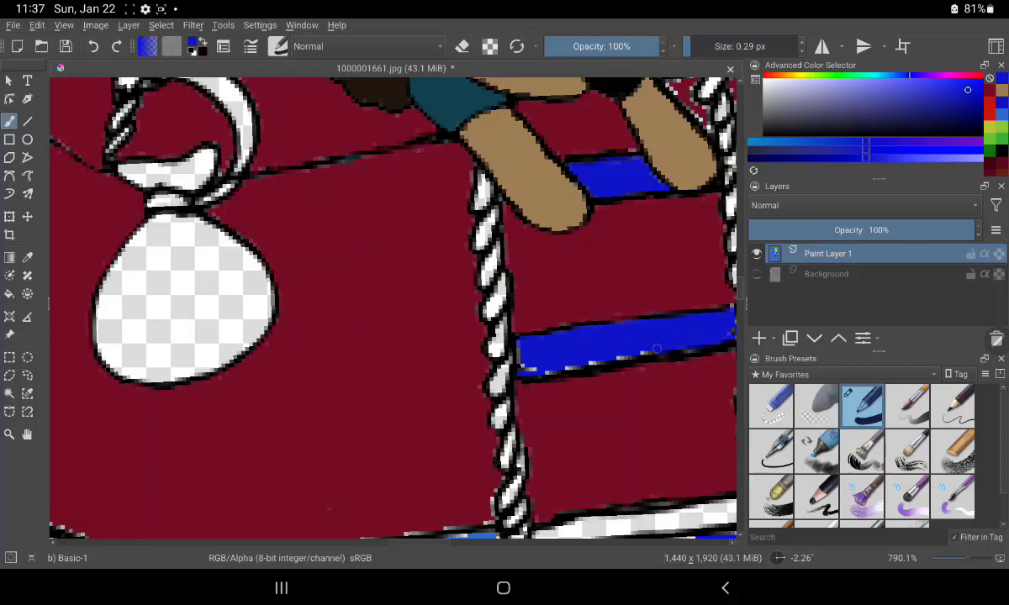
mouse_move(658, 350)
mouse_down()
mouse_move(539, 373)
mouse_move(532, 337)
mouse_up()
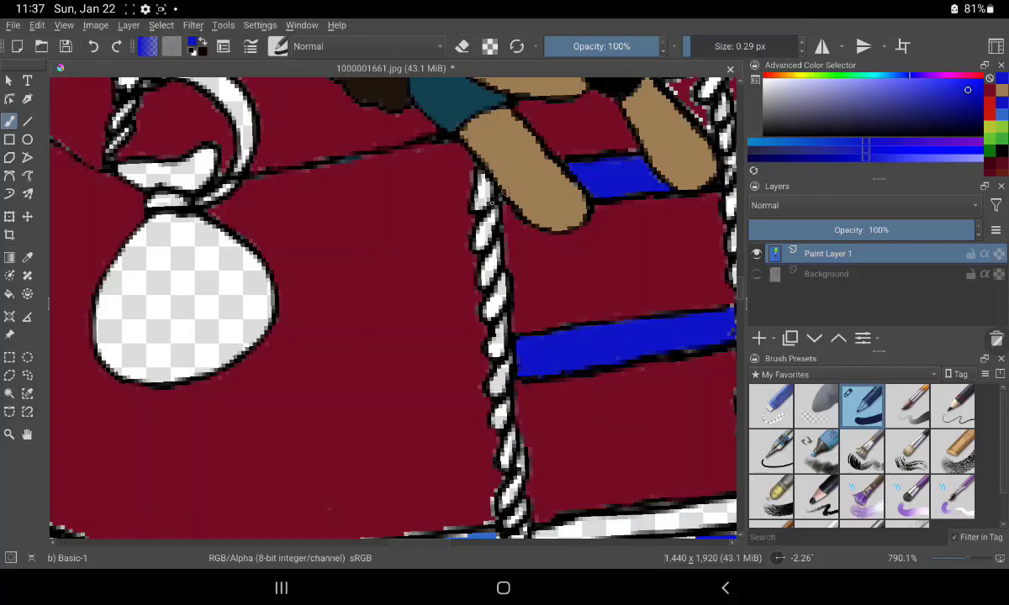
drag(479, 190, 480, 207)
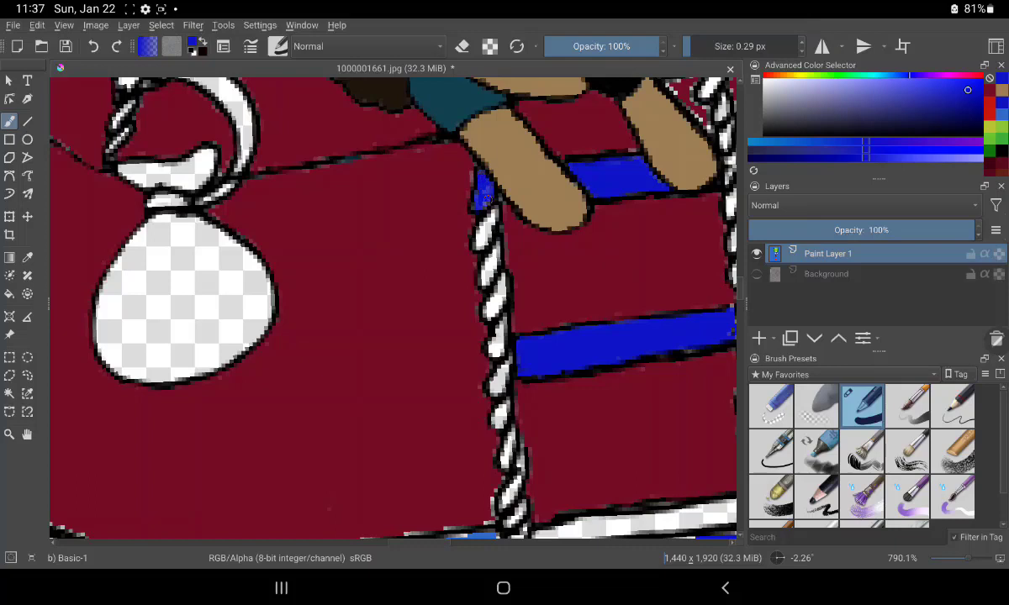
Paint the left ladder rope's remaining white segments blue down to its bottom end
mouse_move(480, 195)
mouse_down()
mouse_move(486, 276)
mouse_move(489, 258)
mouse_up()
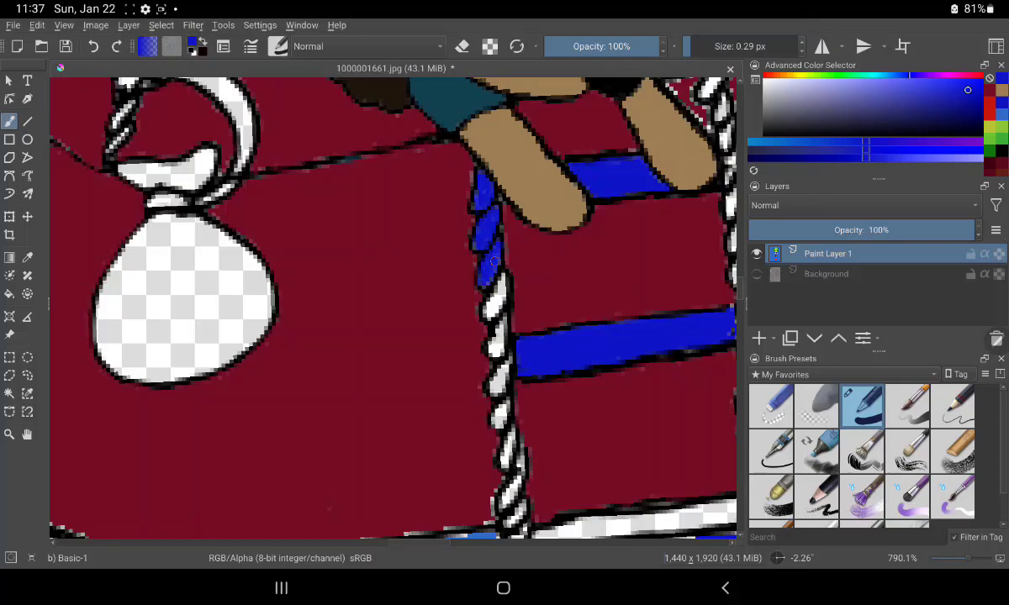
mouse_move(498, 287)
mouse_down()
mouse_move(490, 309)
mouse_move(503, 280)
mouse_up()
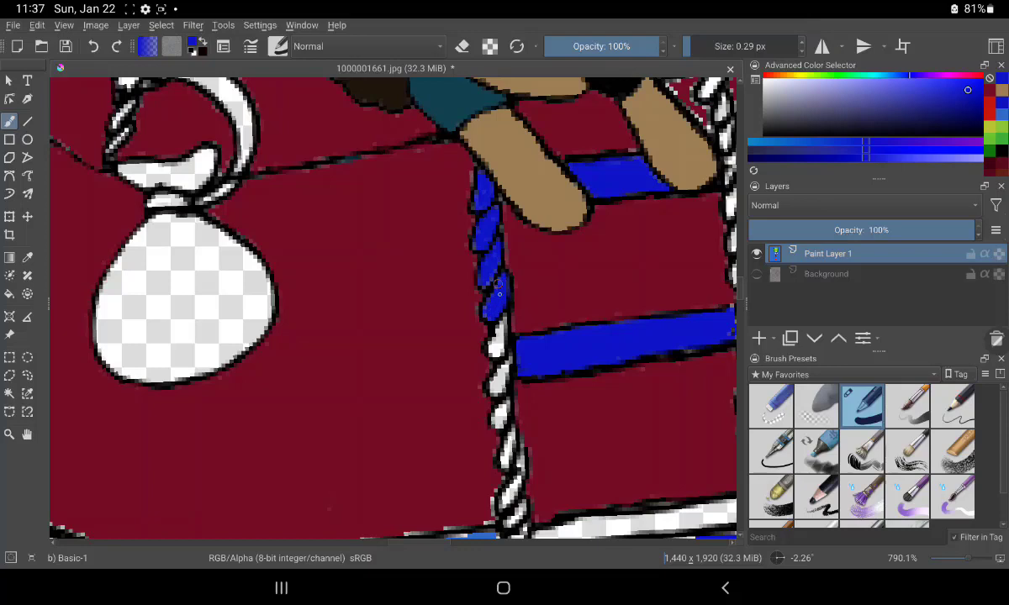
mouse_move(494, 343)
mouse_down()
mouse_move(499, 329)
mouse_move(498, 346)
mouse_up()
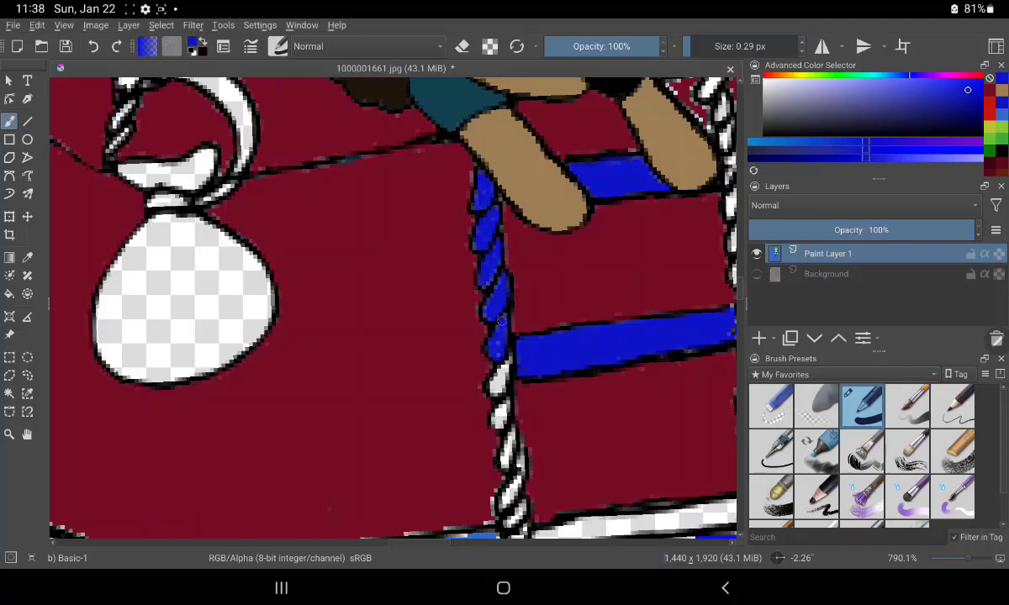
mouse_move(493, 344)
mouse_down()
mouse_move(495, 383)
mouse_move(509, 358)
mouse_up()
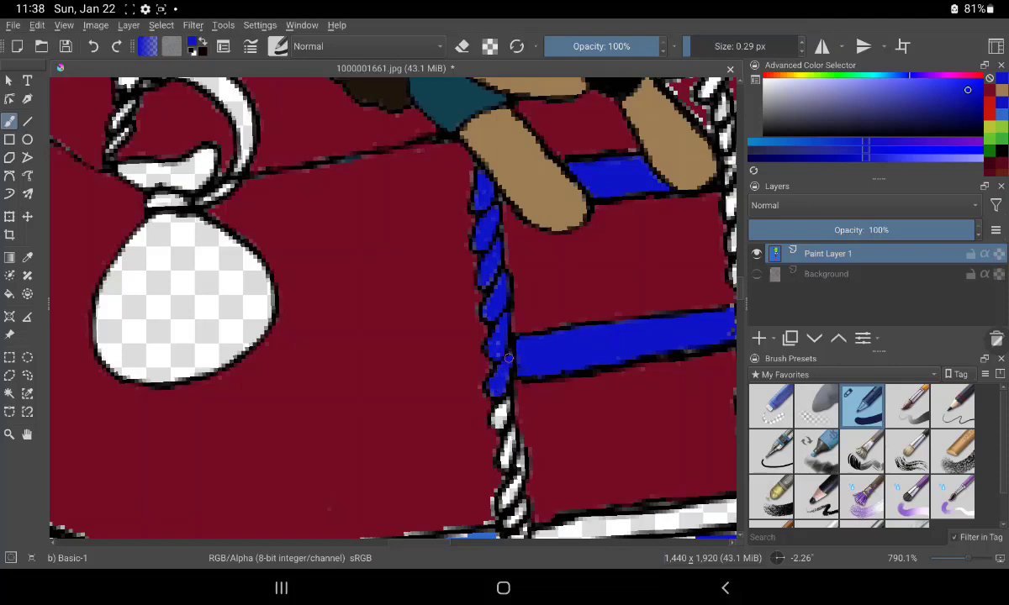
drag(496, 408, 495, 420)
drag(497, 408, 521, 451)
drag(508, 505, 515, 491)
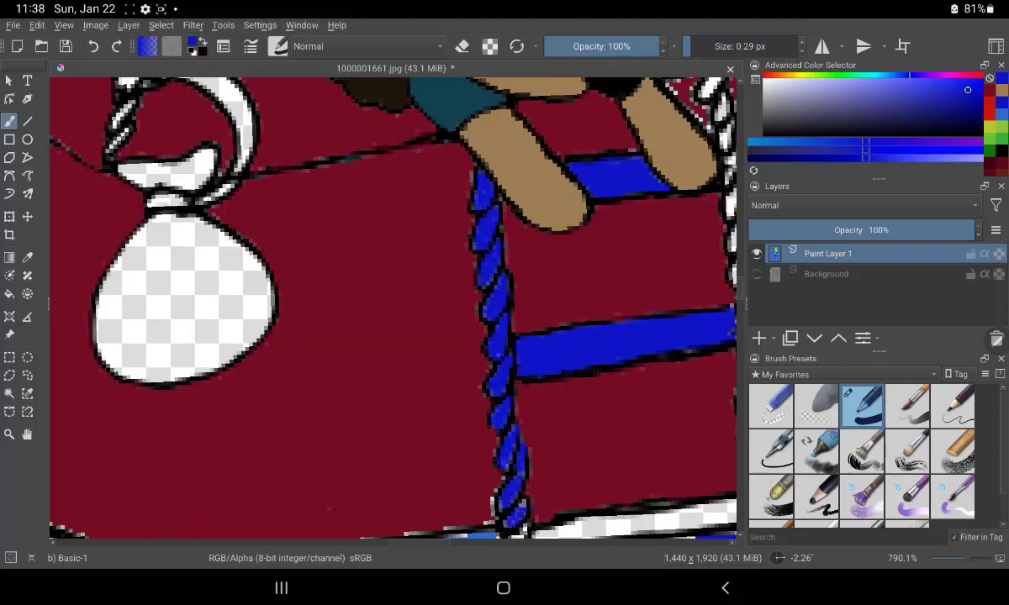
drag(513, 504, 518, 511)
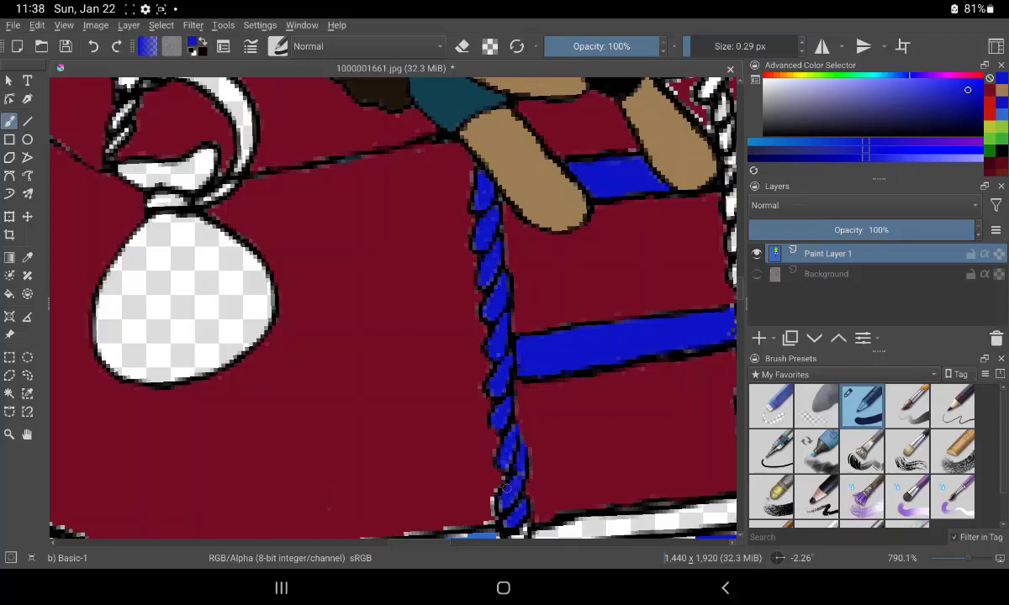
mouse_move(580, 469)
mouse_down()
mouse_move(570, 510)
mouse_move(272, 511)
mouse_move(247, 481)
mouse_up()
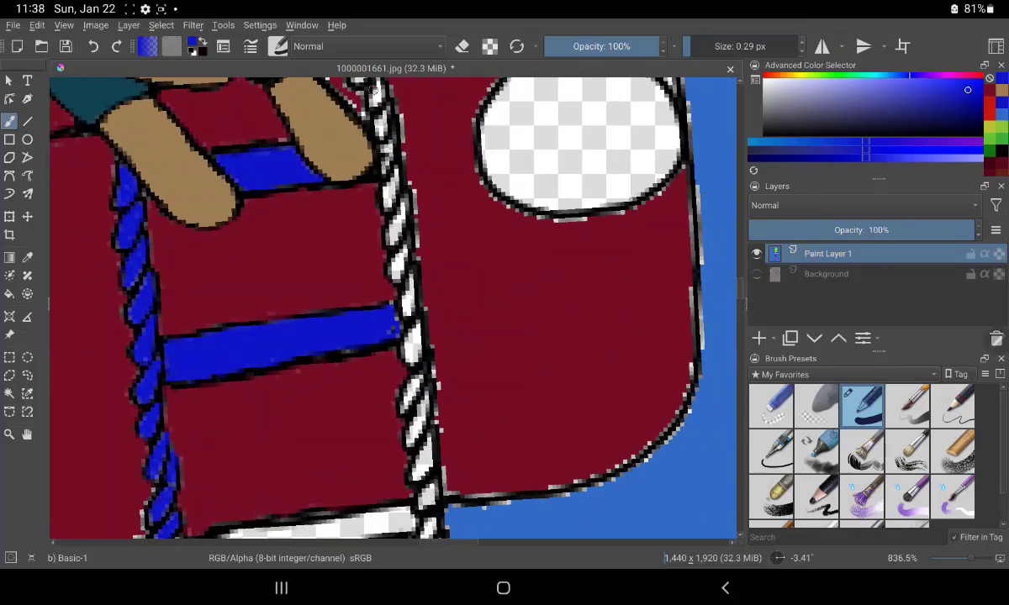
Paint the right ladder rope blue segment by segment from top to bottom
mouse_move(370, 82)
mouse_down()
mouse_move(380, 128)
mouse_move(382, 96)
mouse_up()
mouse_move(385, 149)
mouse_down()
mouse_move(386, 164)
mouse_move(391, 144)
mouse_up()
mouse_move(391, 149)
mouse_down()
mouse_move(389, 195)
mouse_move(397, 168)
mouse_up()
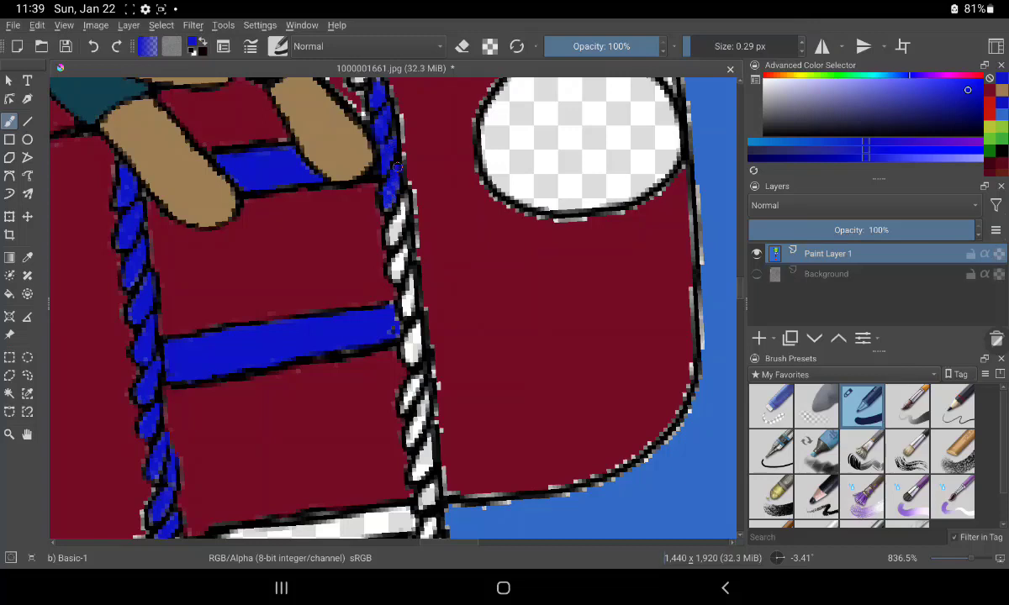
mouse_move(401, 205)
mouse_down()
mouse_move(395, 231)
mouse_move(392, 211)
mouse_move(395, 235)
mouse_move(404, 200)
mouse_up()
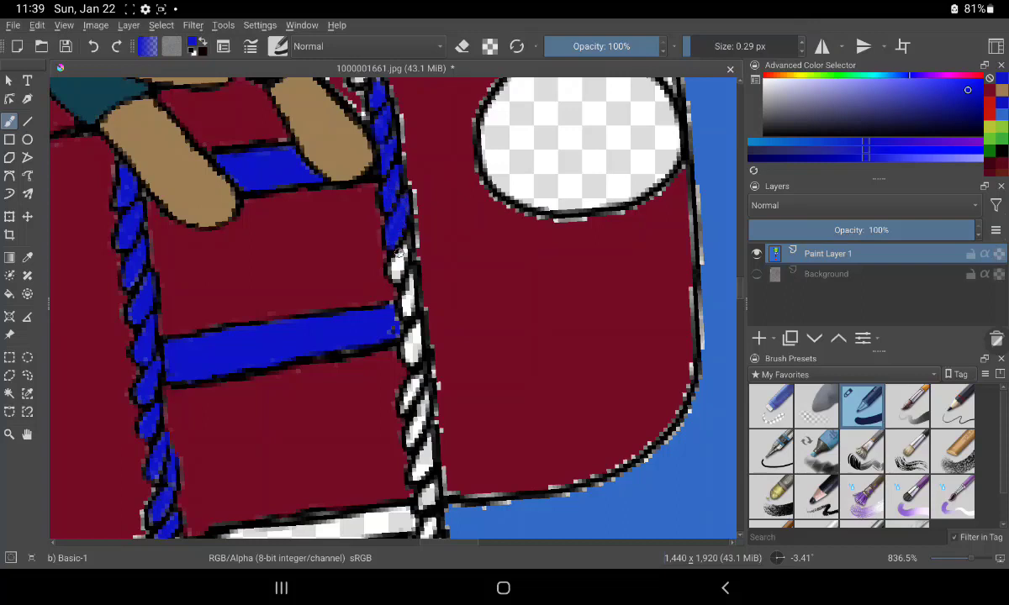
drag(391, 251, 409, 305)
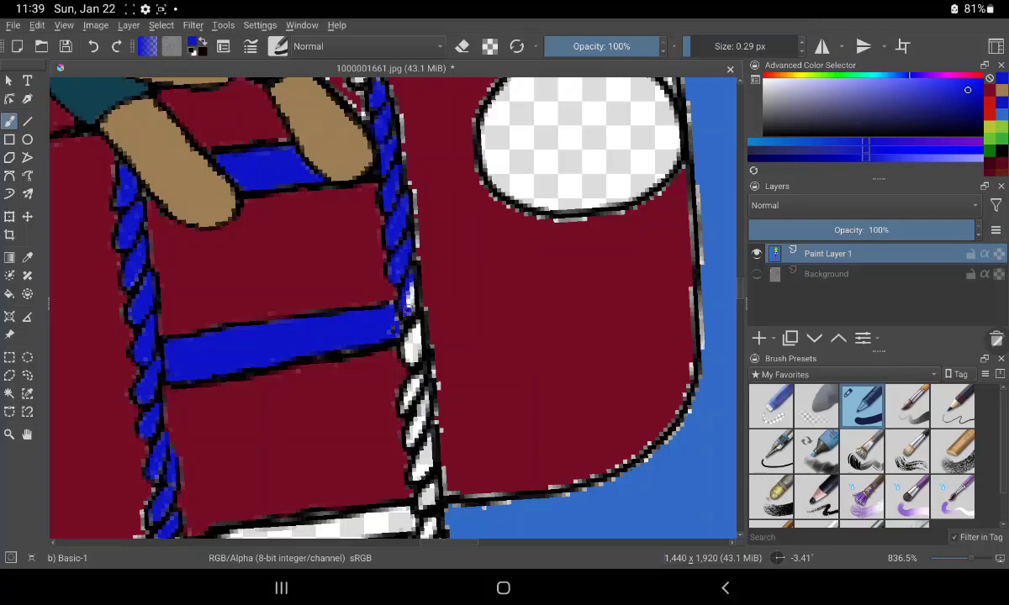
drag(408, 309, 407, 353)
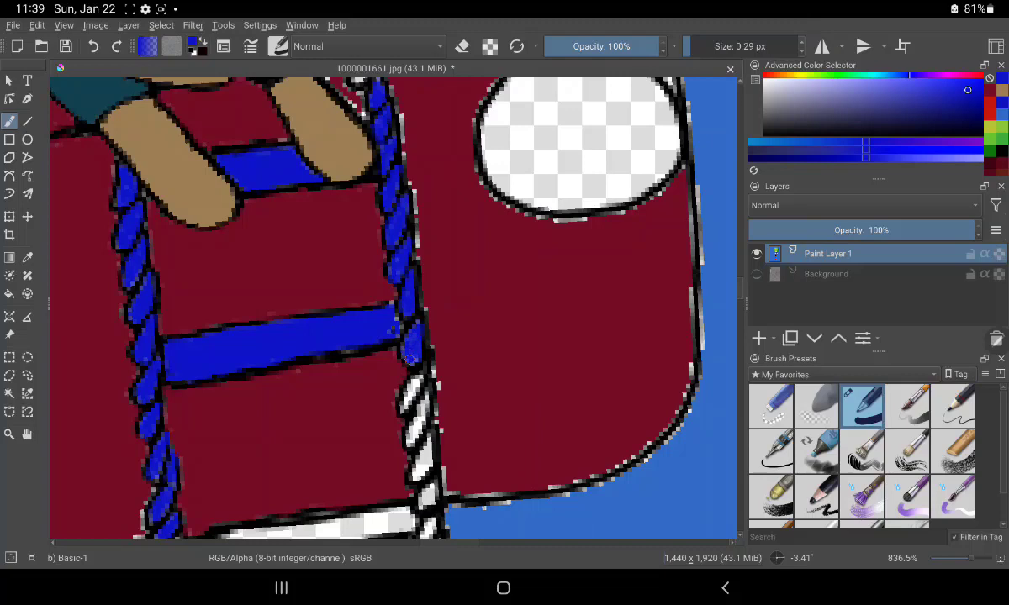
drag(409, 358, 416, 354)
drag(388, 311, 400, 316)
mouse_move(412, 383)
mouse_down()
mouse_move(409, 392)
mouse_move(421, 378)
mouse_move(410, 438)
mouse_up()
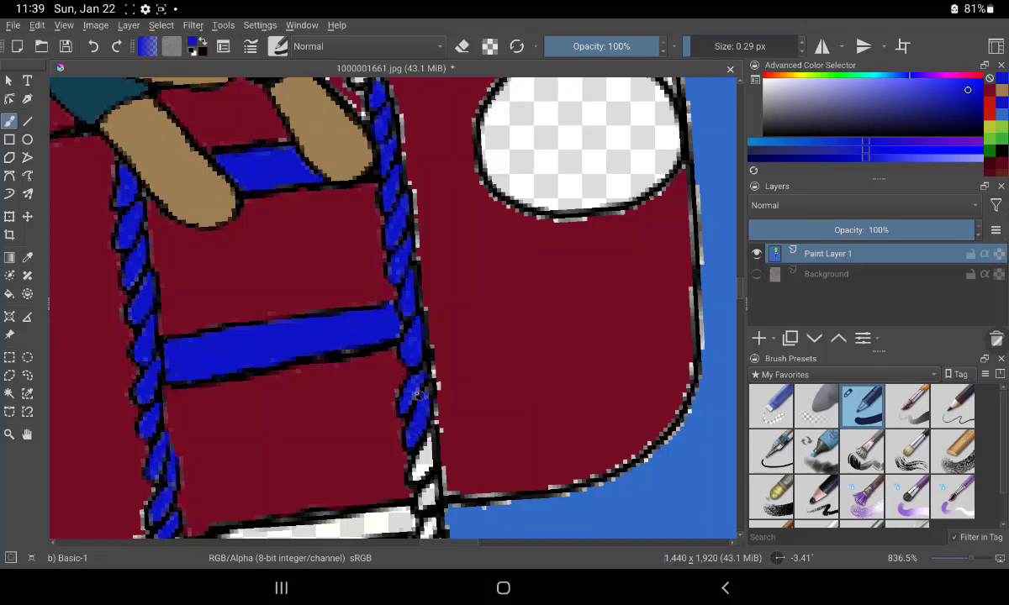
mouse_move(410, 411)
mouse_down()
mouse_move(416, 379)
mouse_move(421, 467)
mouse_up()
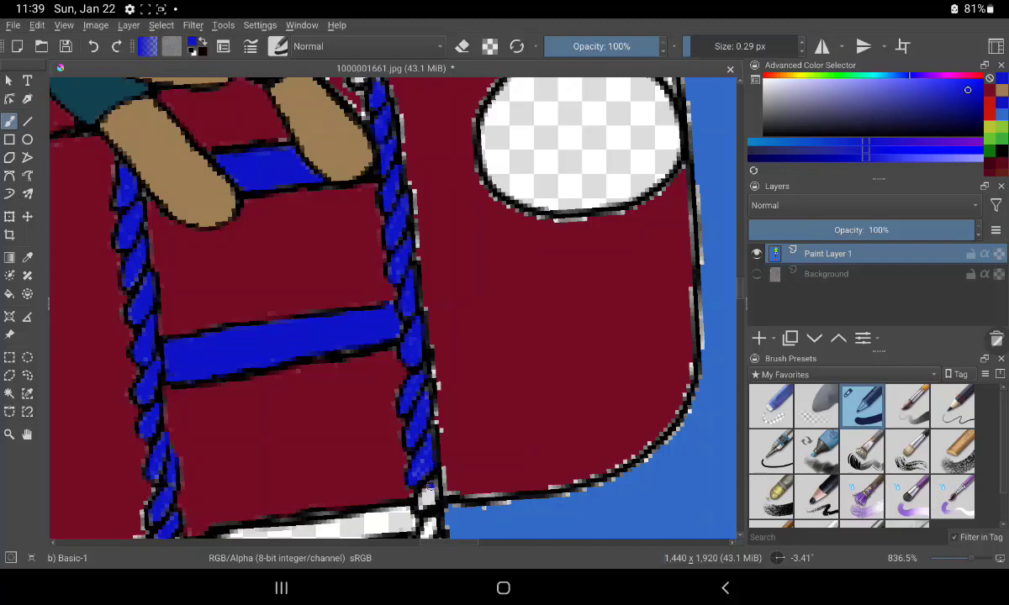
mouse_move(420, 469)
mouse_down()
mouse_move(429, 528)
mouse_move(402, 487)
mouse_move(400, 418)
mouse_up()
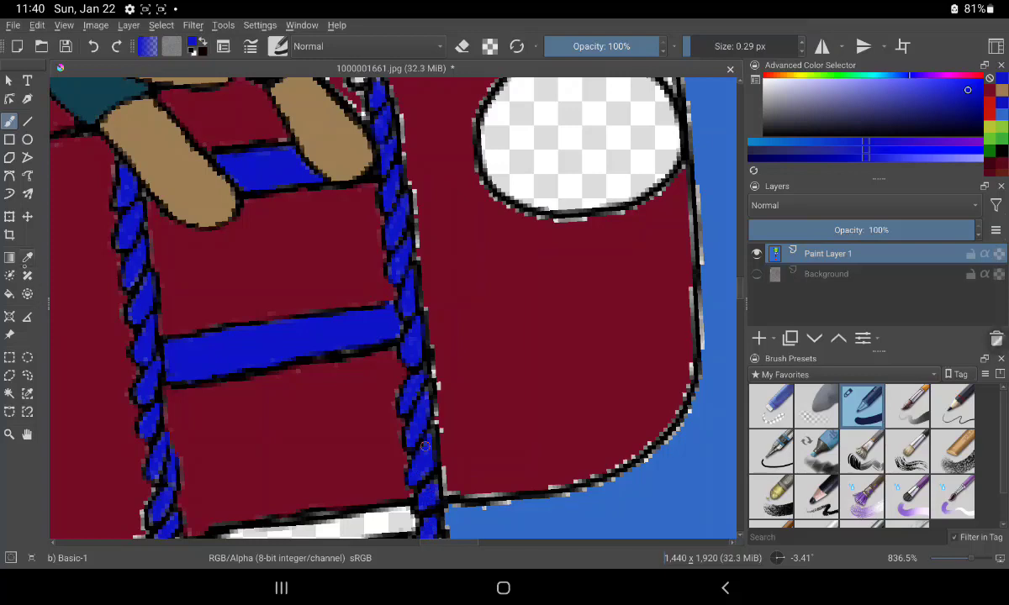
Sample the basket's maroon as the brush colour
click(27, 257)
click(546, 336)
click(10, 120)
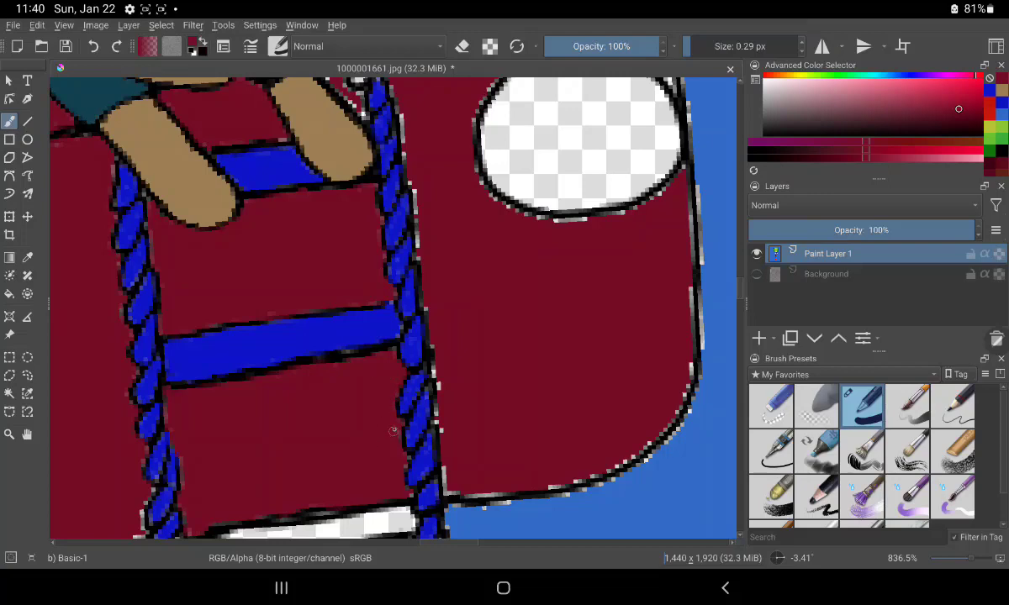
Touch up the basket's bottom and right borders in maroon, undoing one stray stroke
drag(366, 398, 370, 405)
key(ctrl+z)
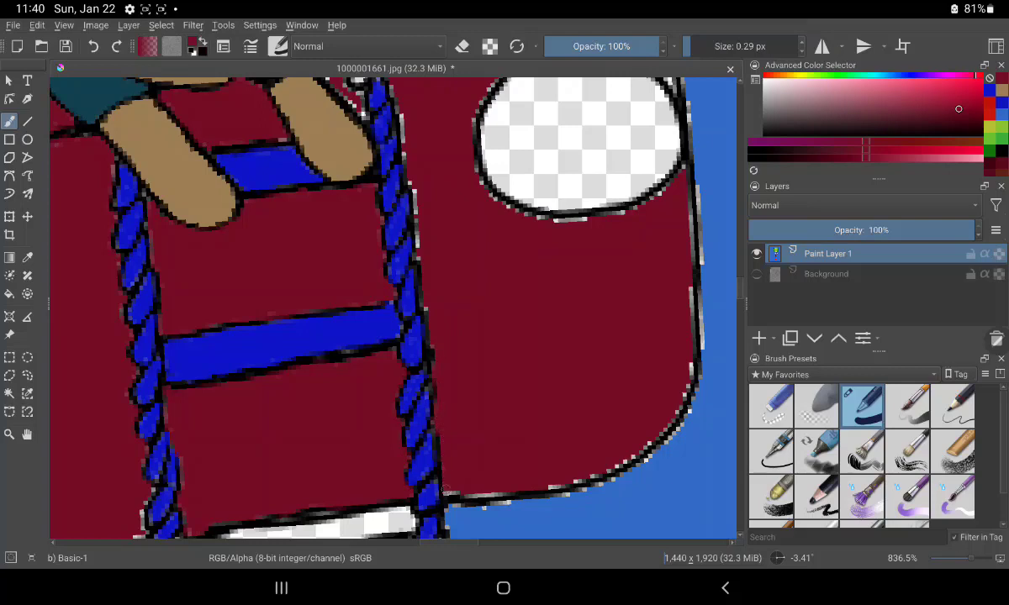
drag(445, 490, 493, 493)
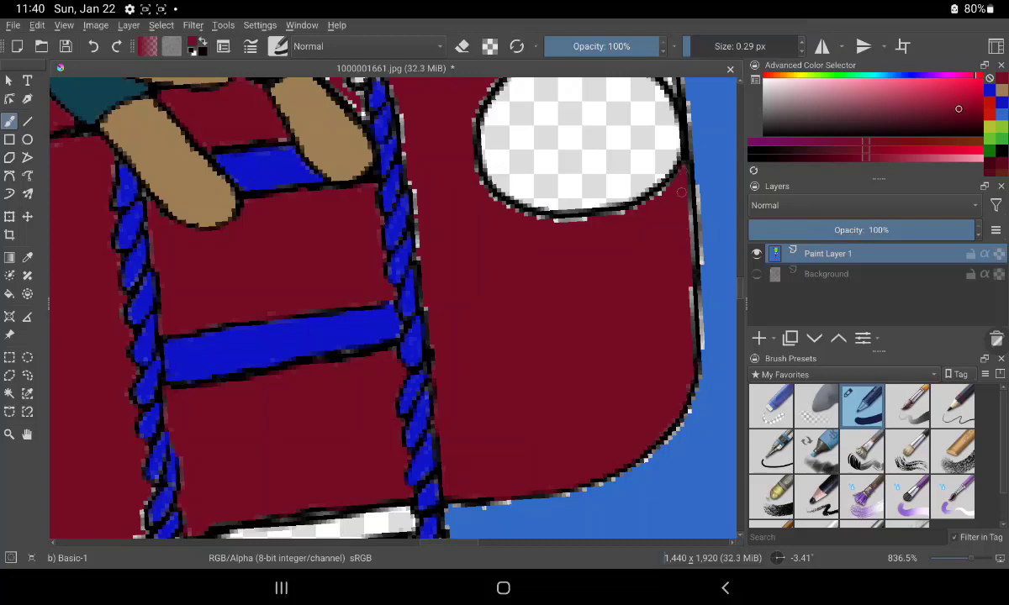
drag(681, 192, 686, 278)
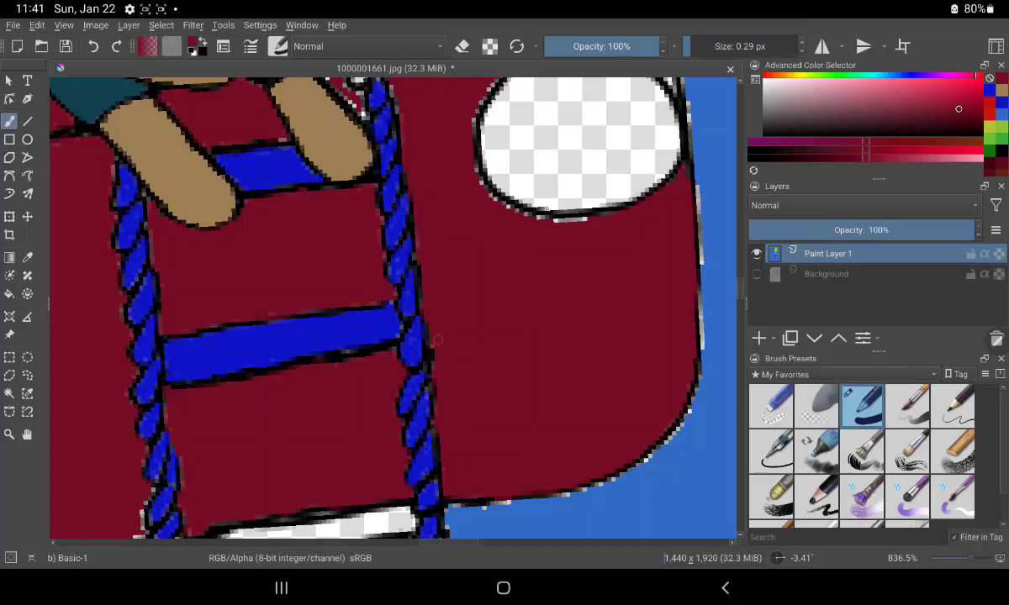
Cover stray white pixels beside the rope and under the white circle's outline
drag(438, 340, 372, 266)
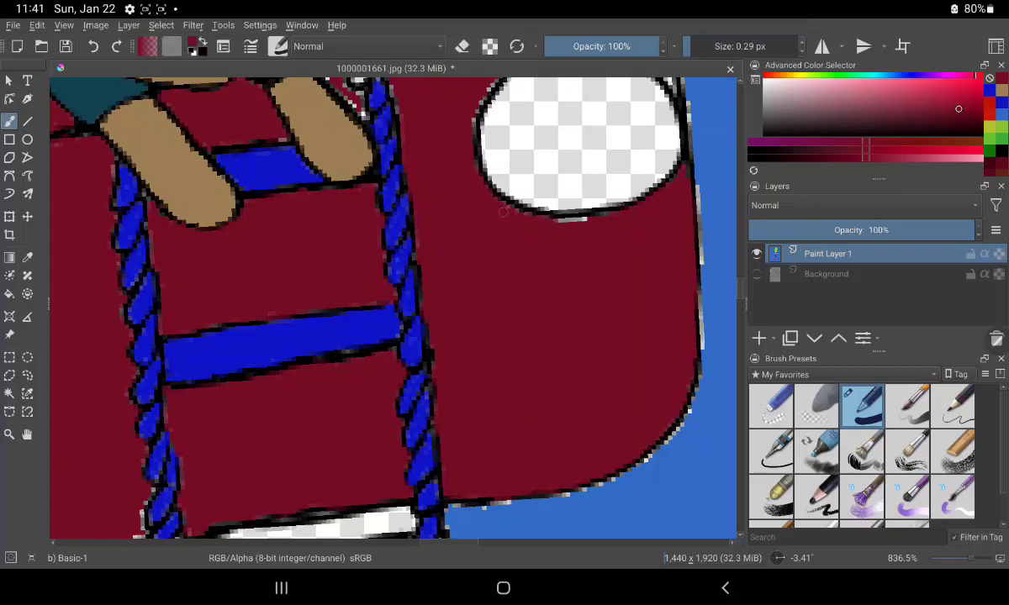
mouse_move(508, 215)
mouse_down()
mouse_move(562, 207)
mouse_move(508, 219)
mouse_up()
drag(143, 523, 139, 511)
click(120, 308)
drag(67, 199, 144, 325)
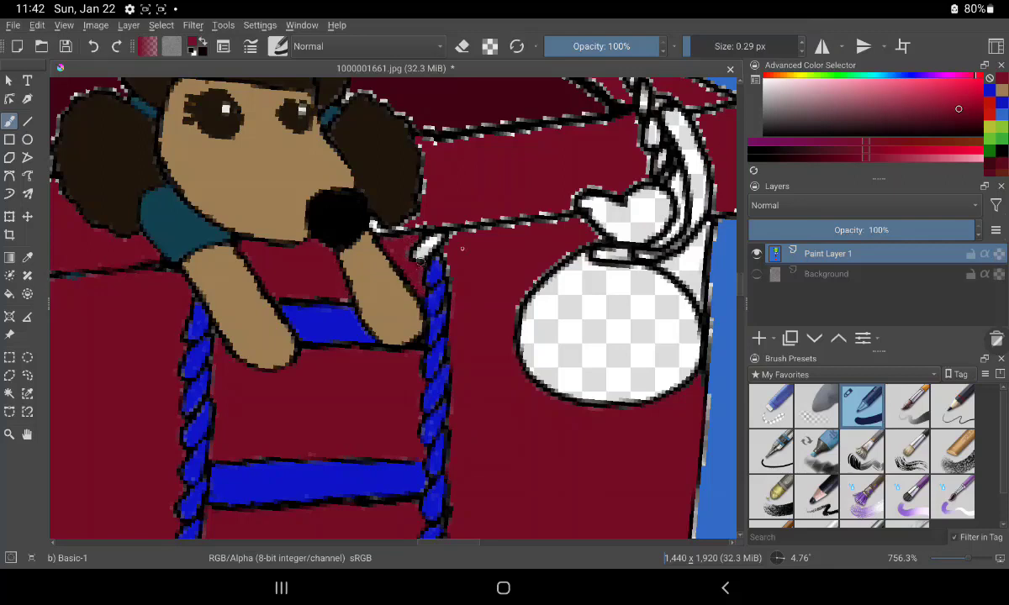
Dab maroon onto the rope line from the bear's nose, redoing one misplaced dab
click(427, 258)
key(ctrl+z)
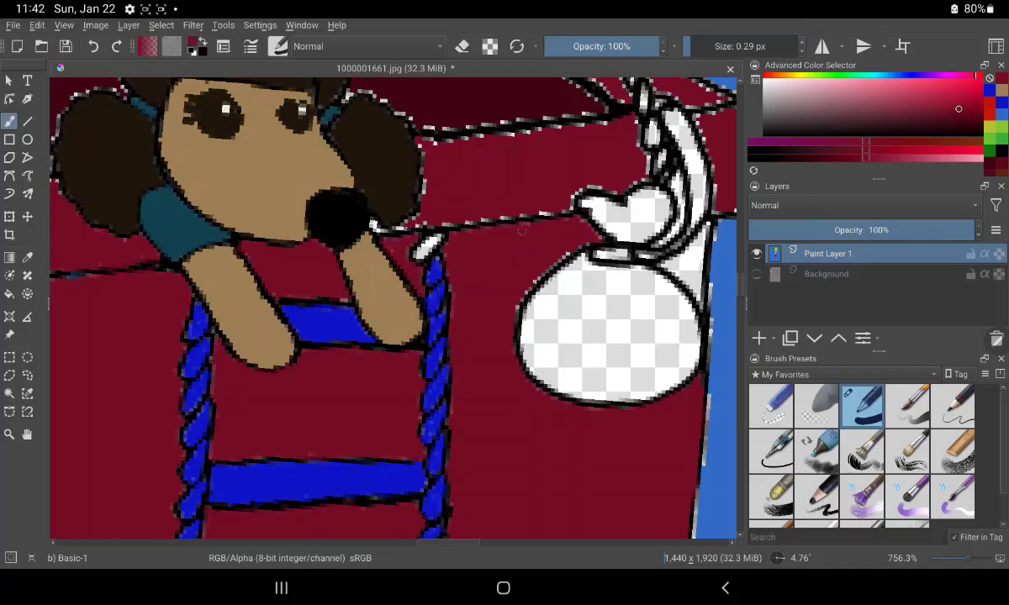
click(550, 216)
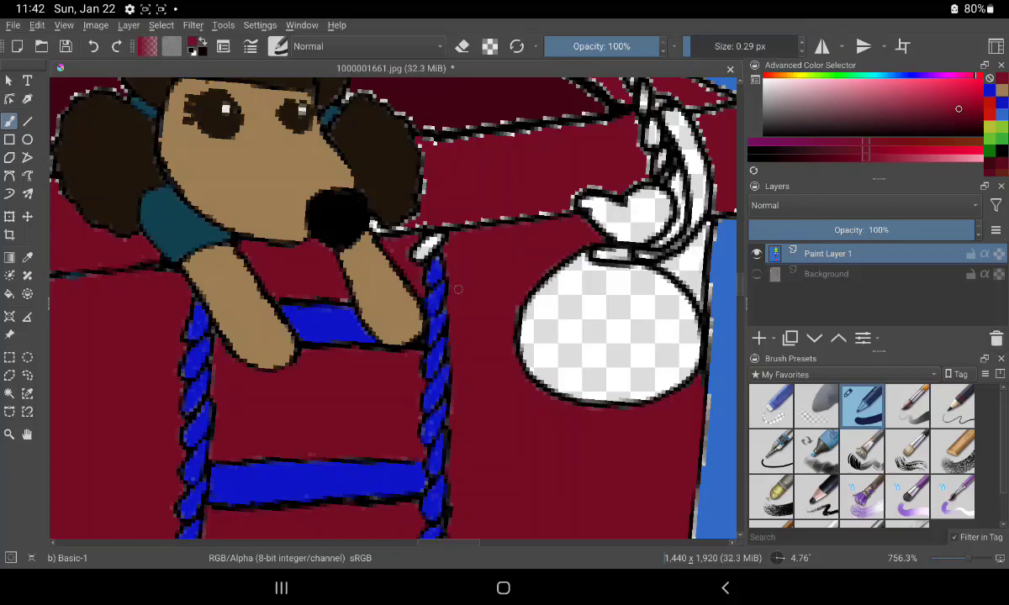
click(27, 257)
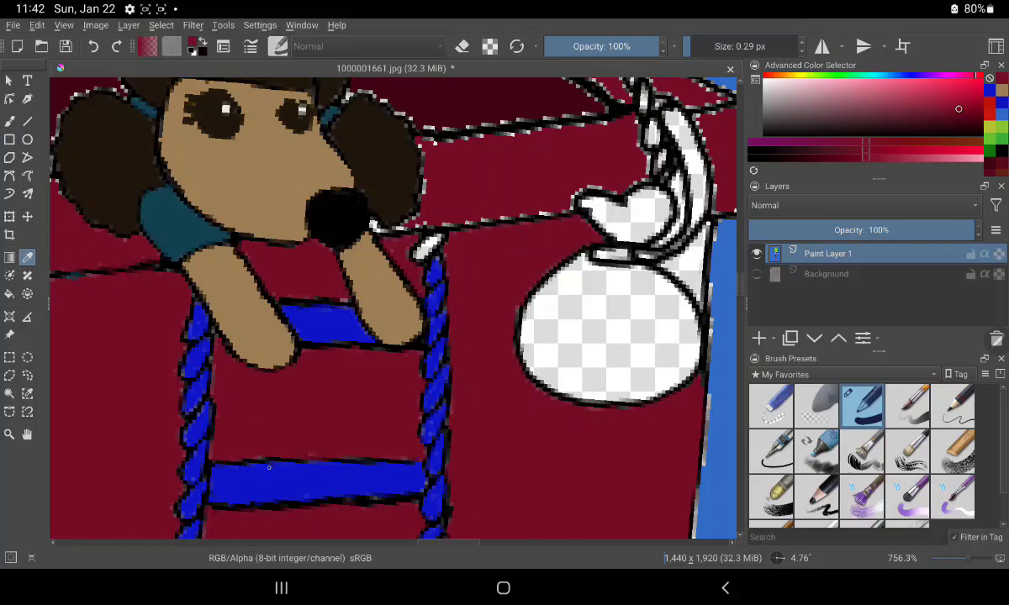
Try adding the ladder blue at the right rope's top, then undo it
click(269, 468)
click(9, 122)
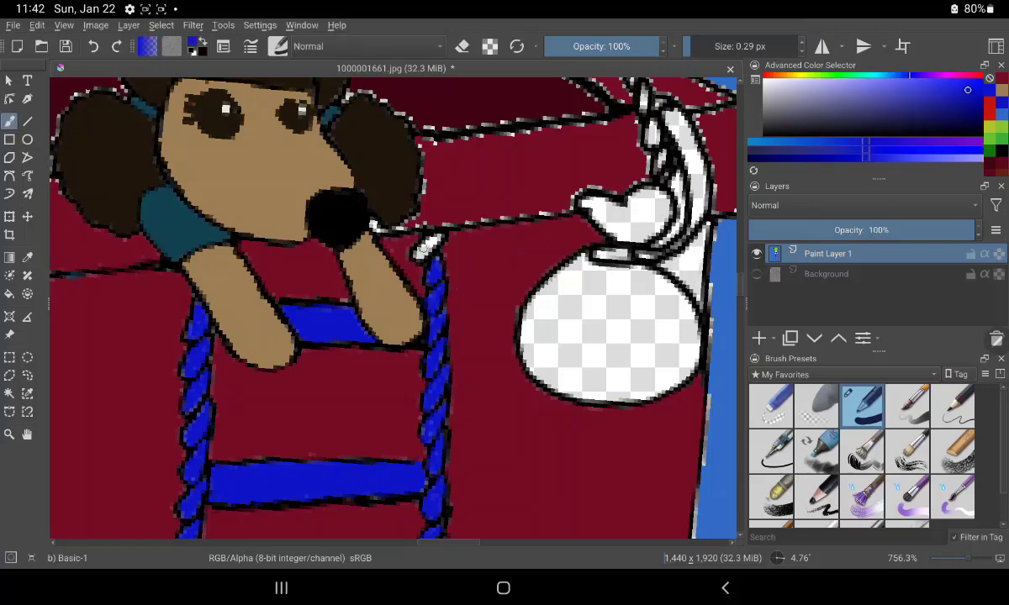
drag(427, 252, 394, 238)
key(ctrl+z)
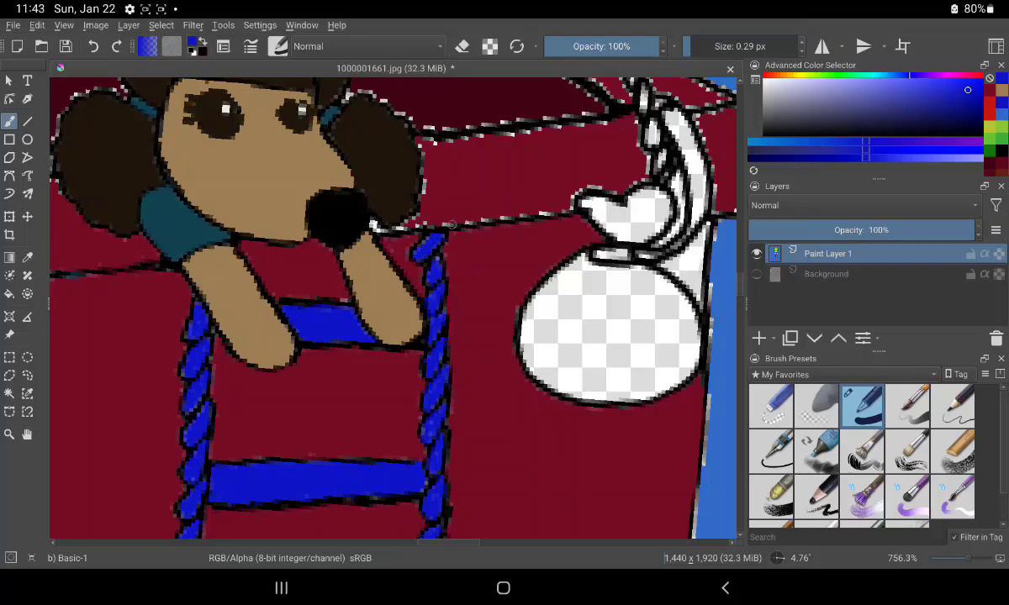
Touch up the edges near the bear's nose with the ears' dark brown
click(27, 257)
click(375, 149)
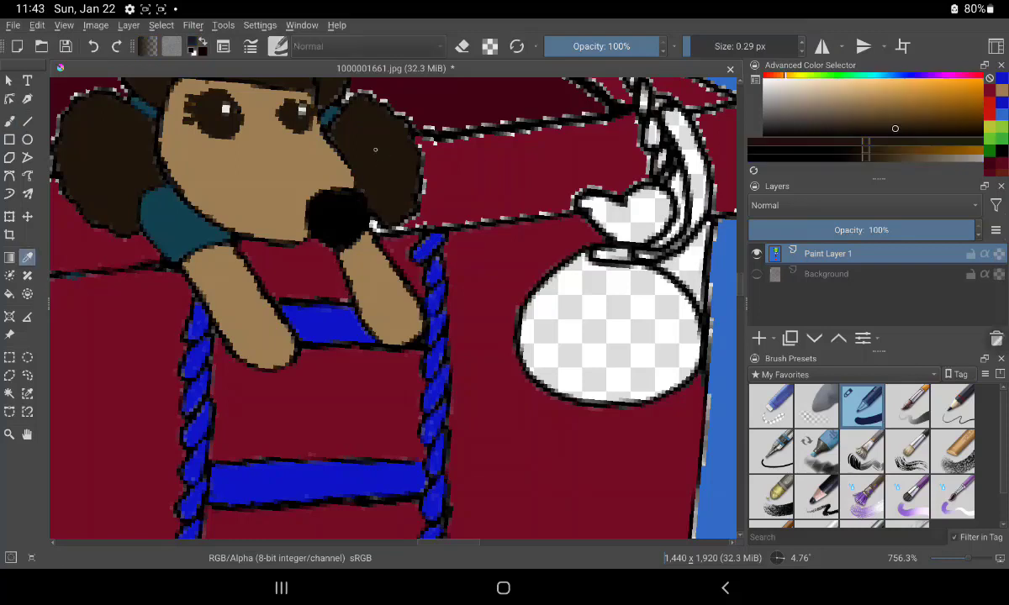
click(10, 120)
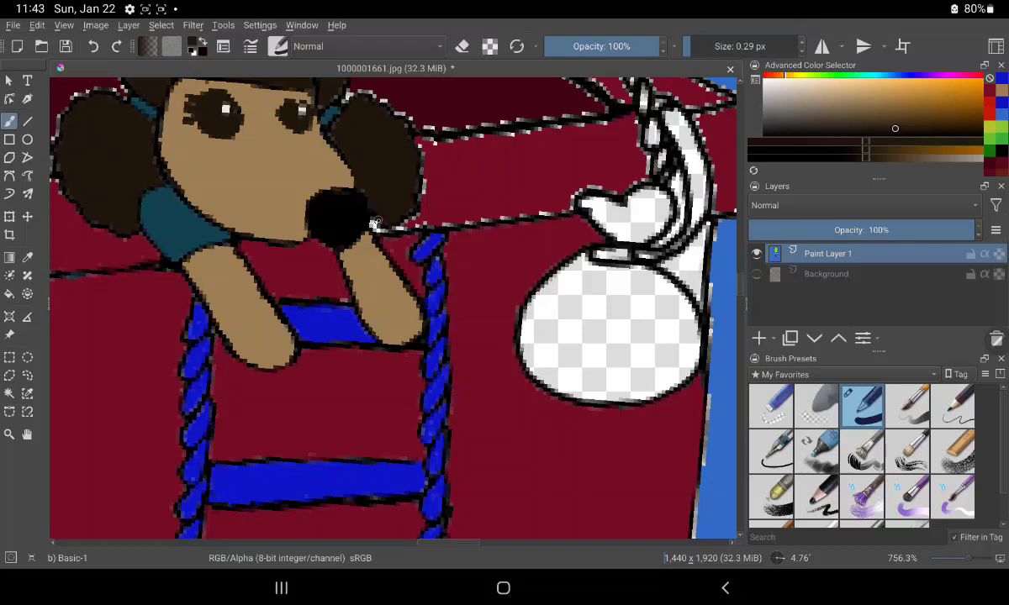
drag(374, 221, 351, 212)
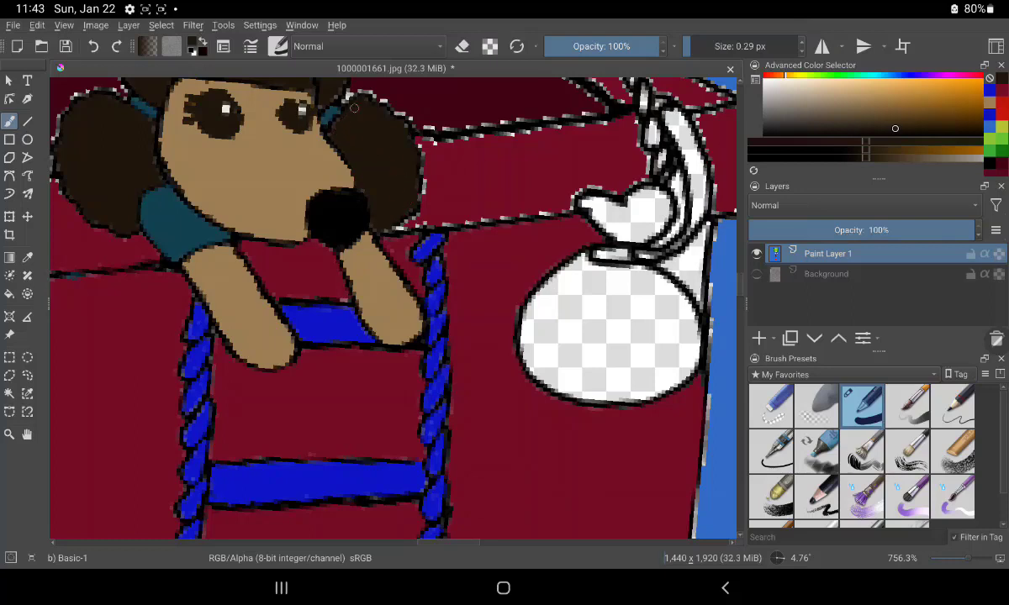
Cover white specks along the ear outline and rope line in crimson, then pick pale cream yellow
click(27, 257)
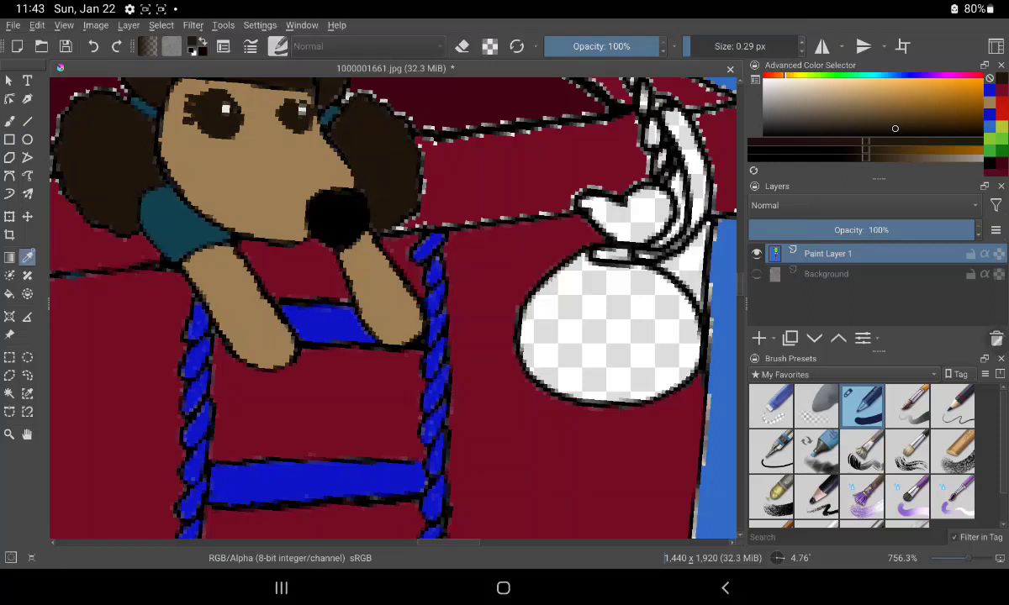
click(479, 172)
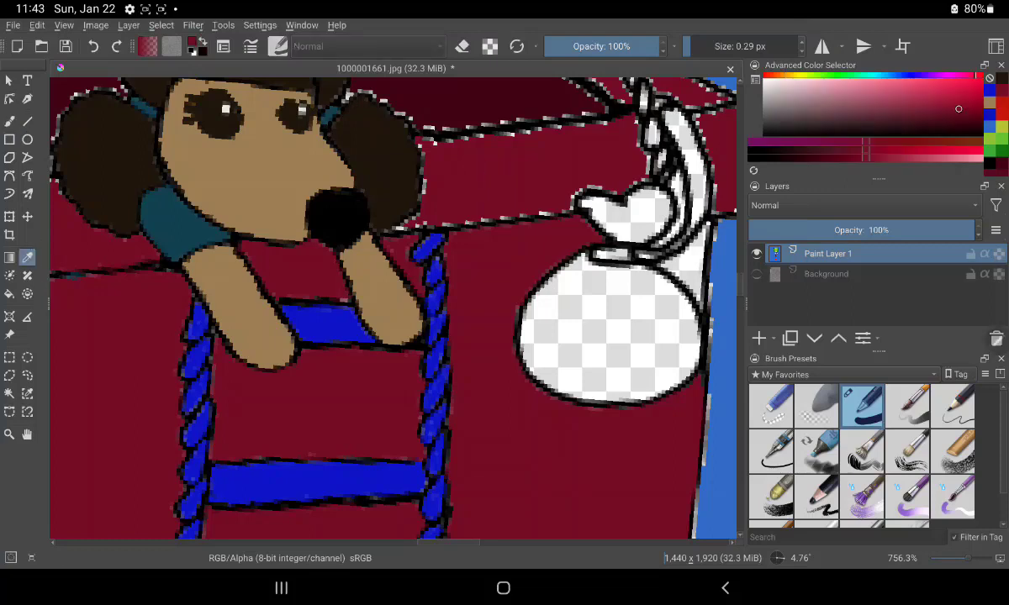
click(9, 121)
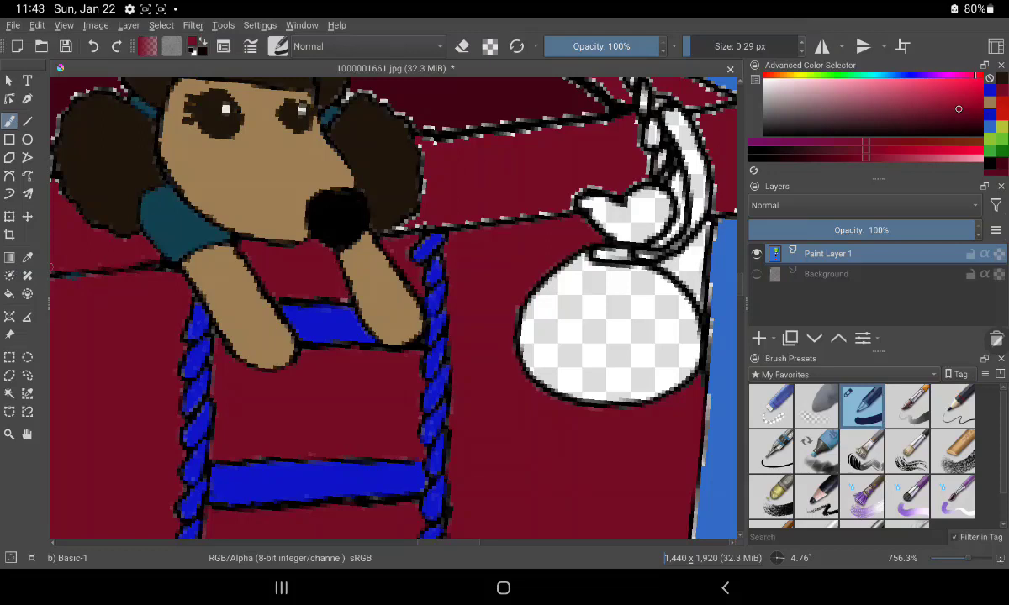
drag(425, 183, 414, 220)
mouse_move(432, 224)
mouse_down()
mouse_move(556, 208)
mouse_move(508, 198)
mouse_up()
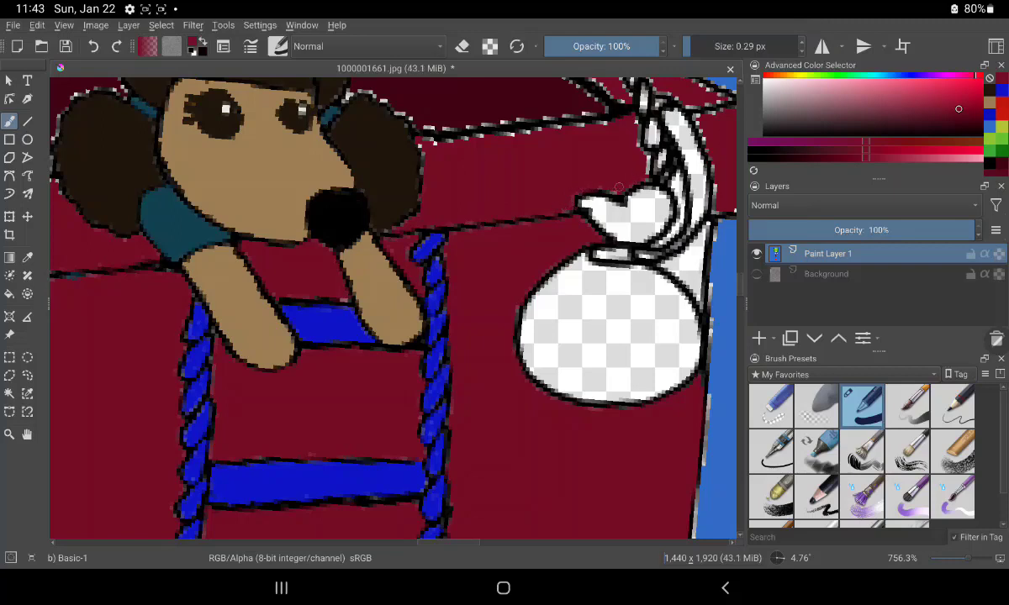
drag(580, 176, 604, 151)
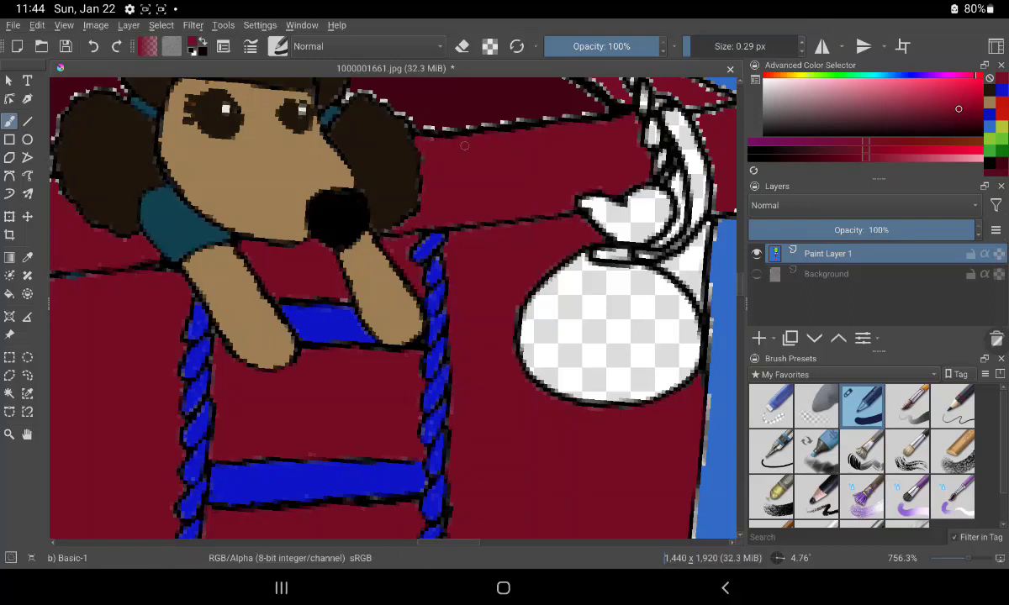
drag(766, 77, 791, 76)
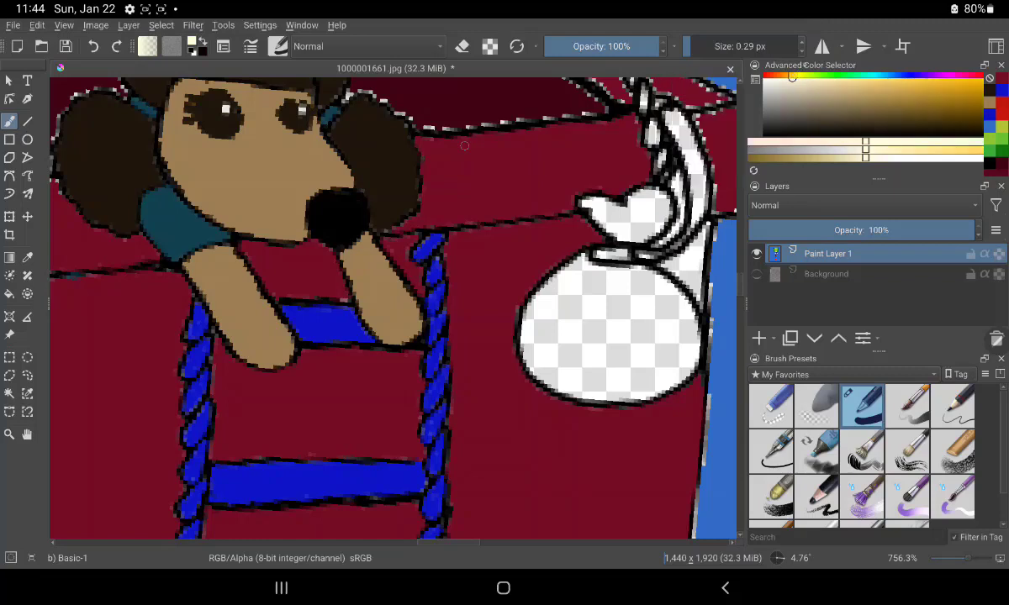
Fill the right sandbag and its knot with the pale yellow
drag(791, 77, 899, 77)
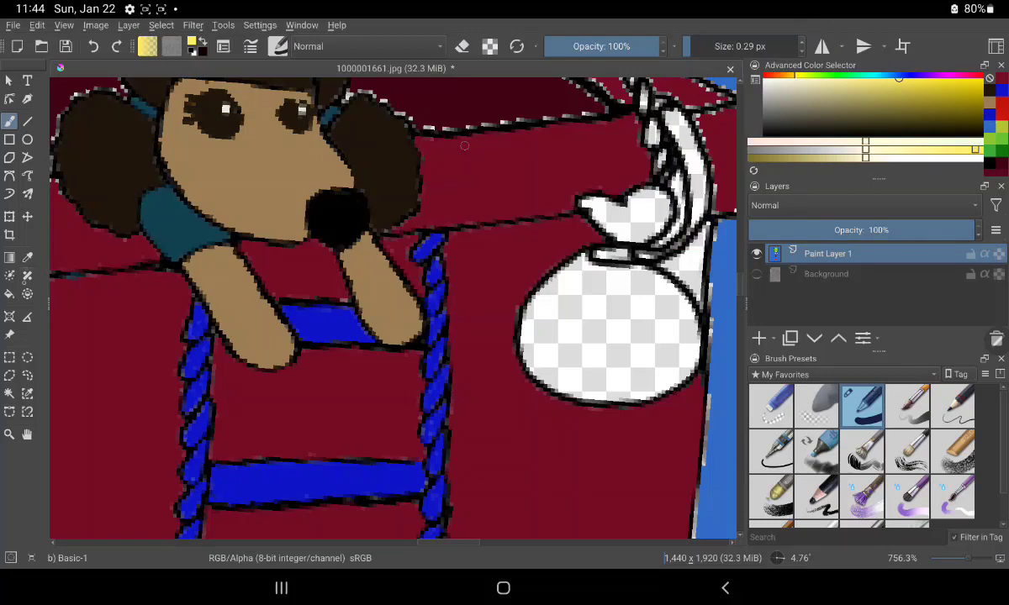
click(10, 293)
click(627, 301)
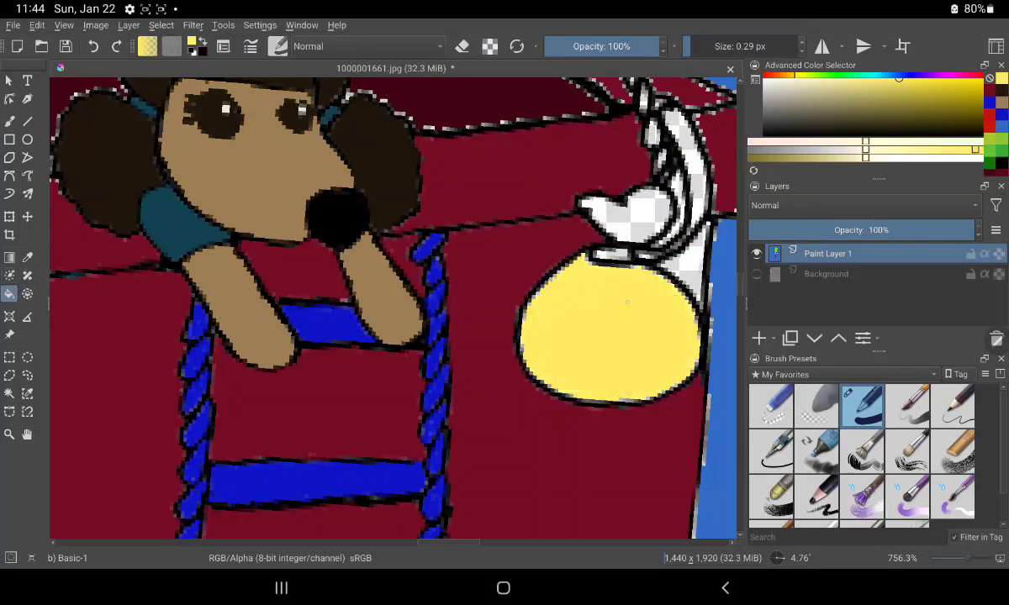
click(637, 222)
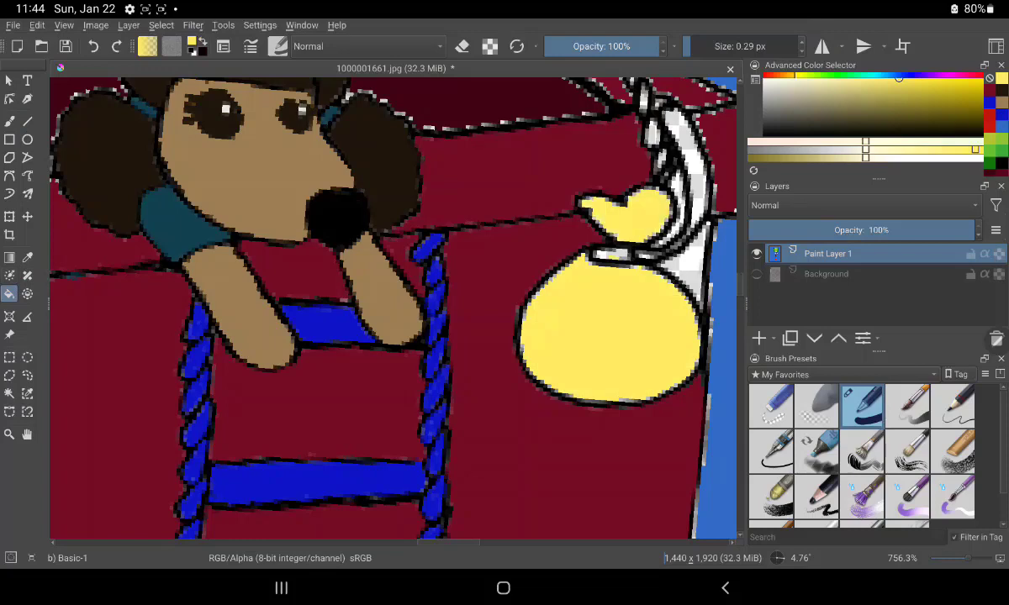
Adjust the painting colour to a warmer golden yellow in the colour selector
click(788, 76)
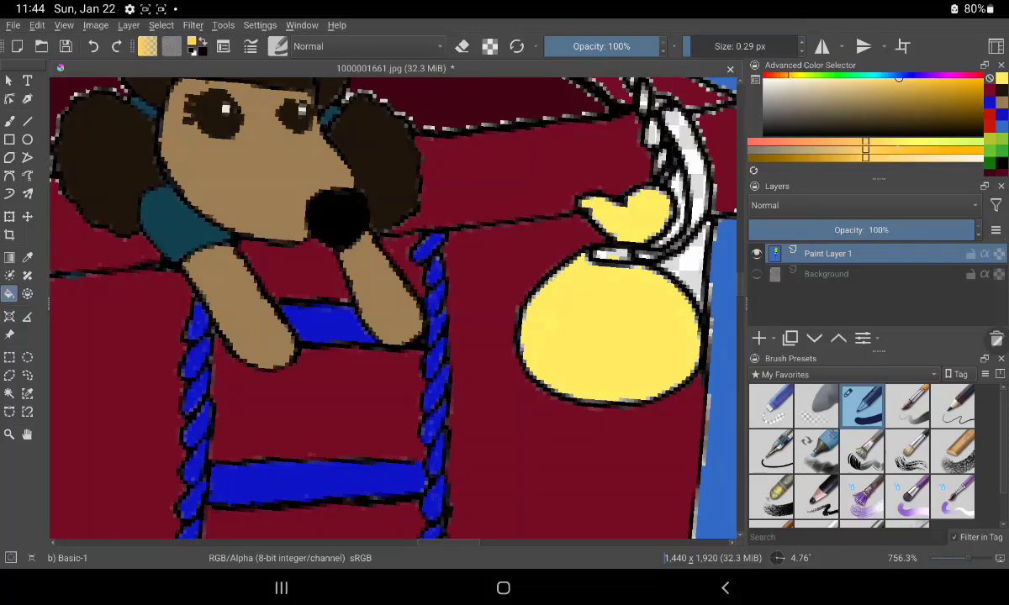
click(889, 141)
drag(889, 141, 877, 141)
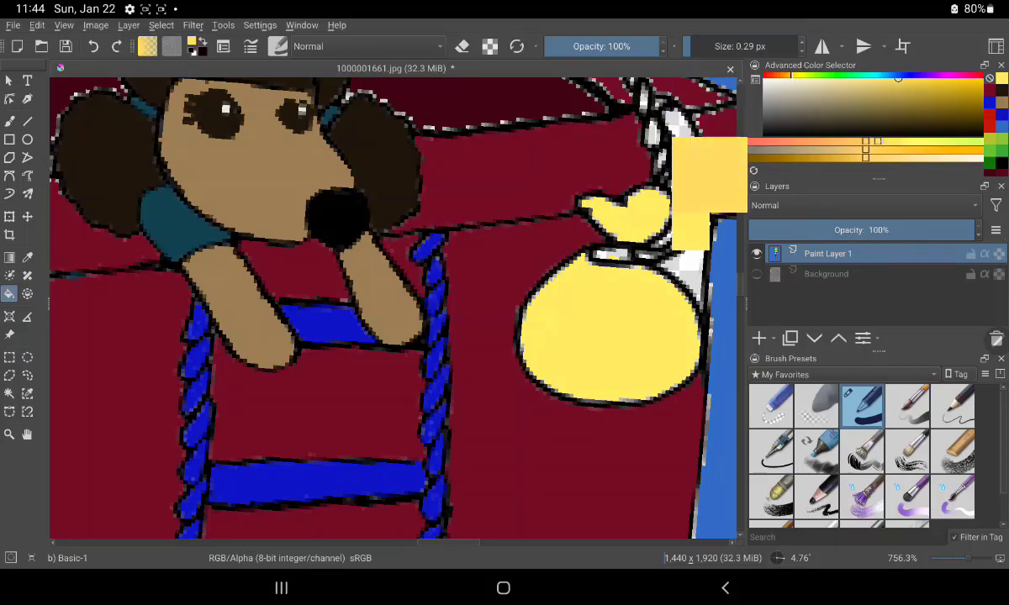
click(946, 78)
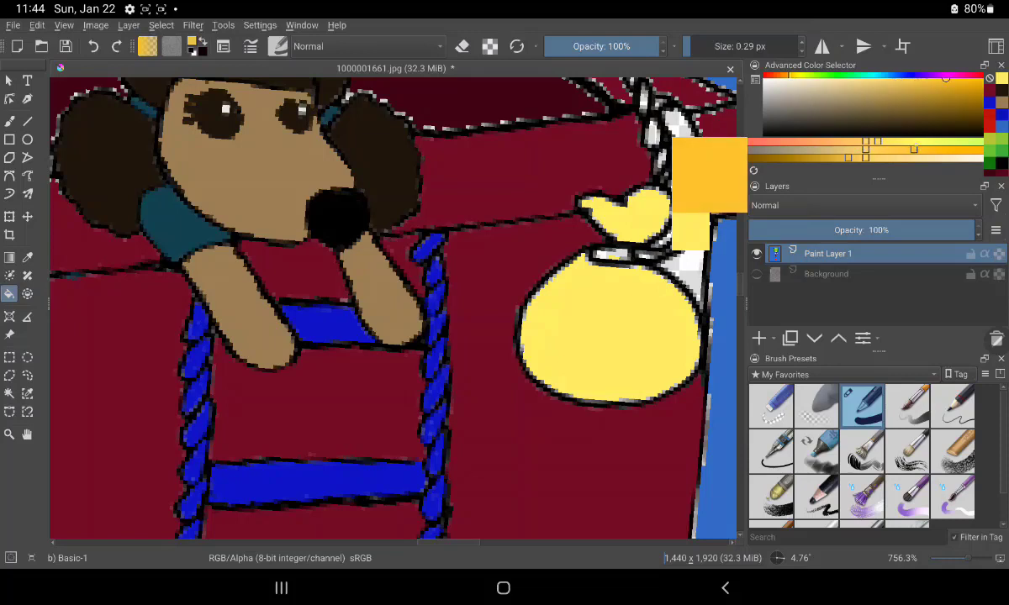
click(865, 150)
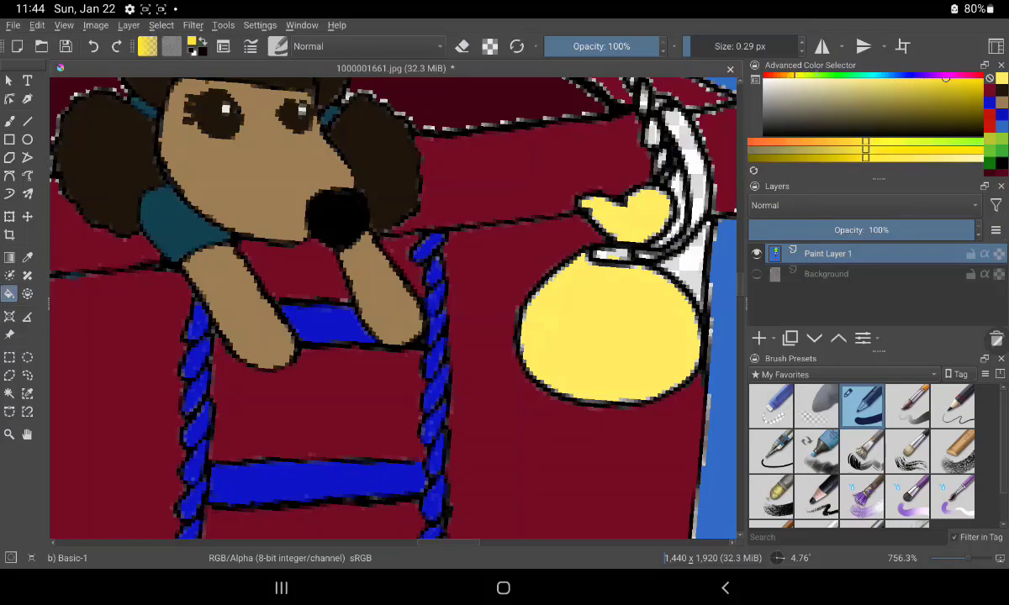
click(835, 142)
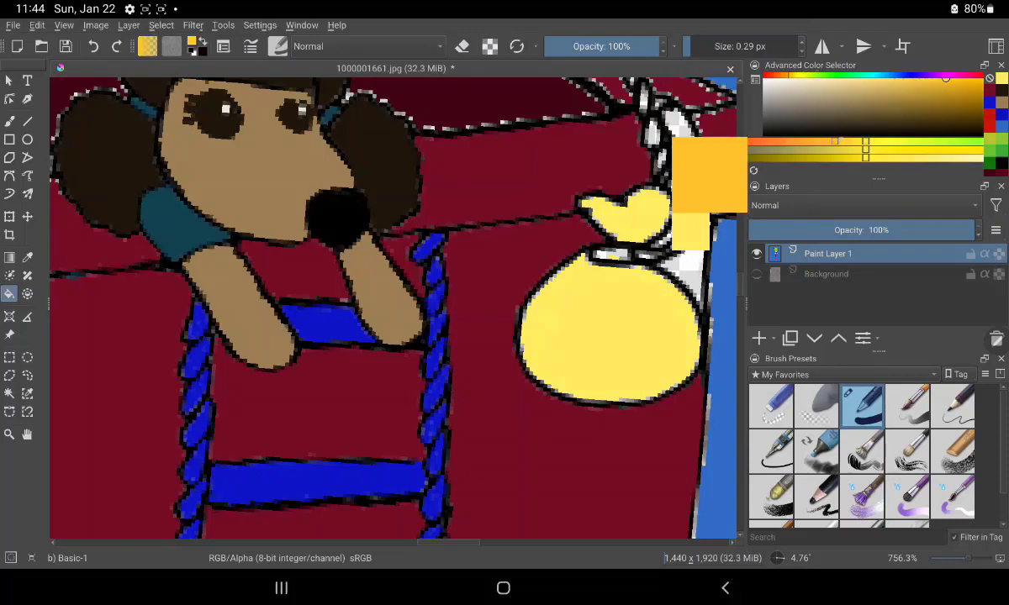
drag(835, 141, 842, 141)
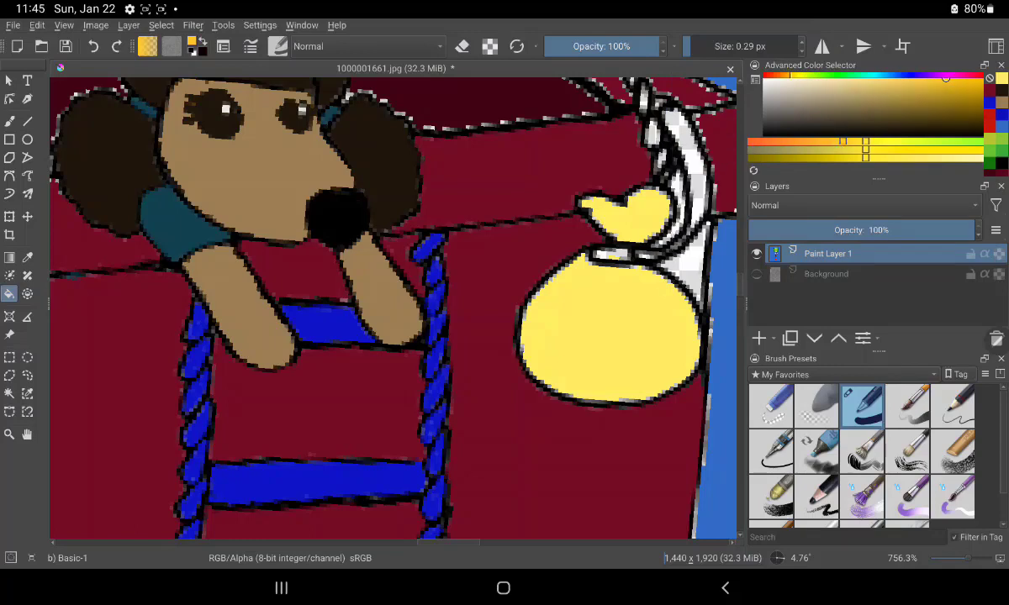
Refill the sandbag and its knot with the golden yellow
click(613, 285)
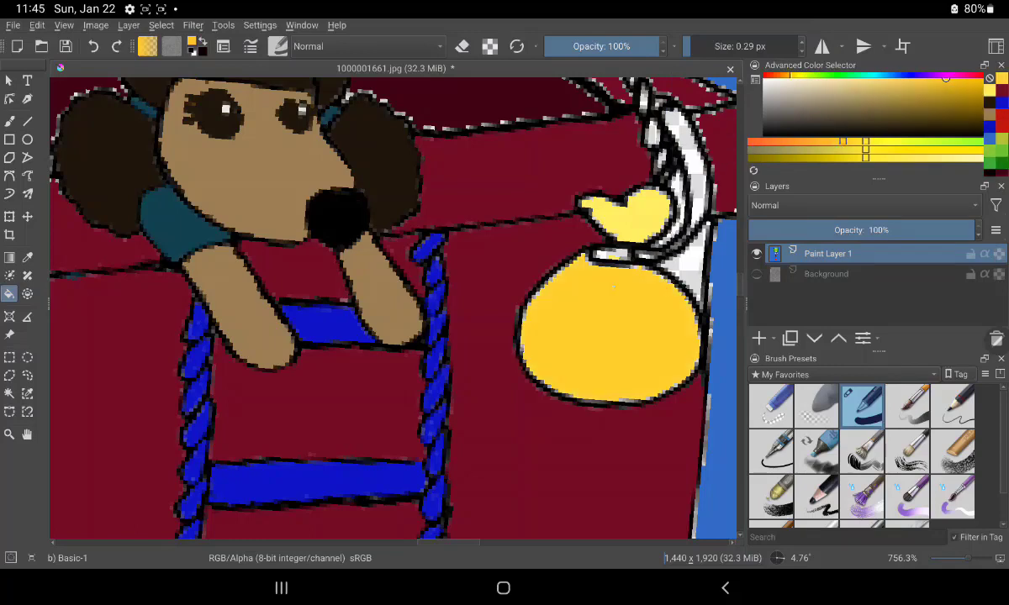
click(626, 214)
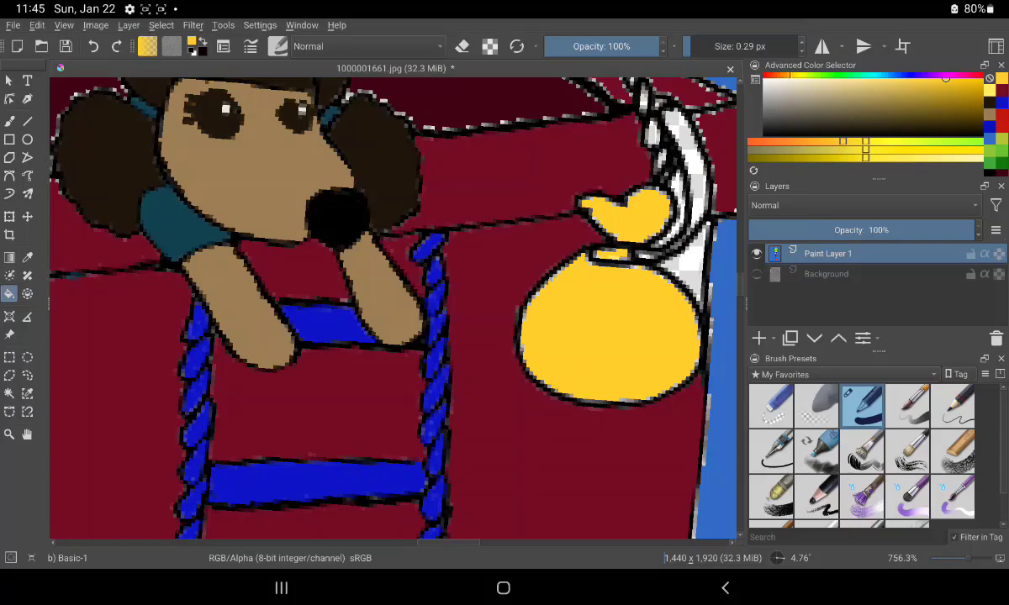
drag(205, 157, 638, 169)
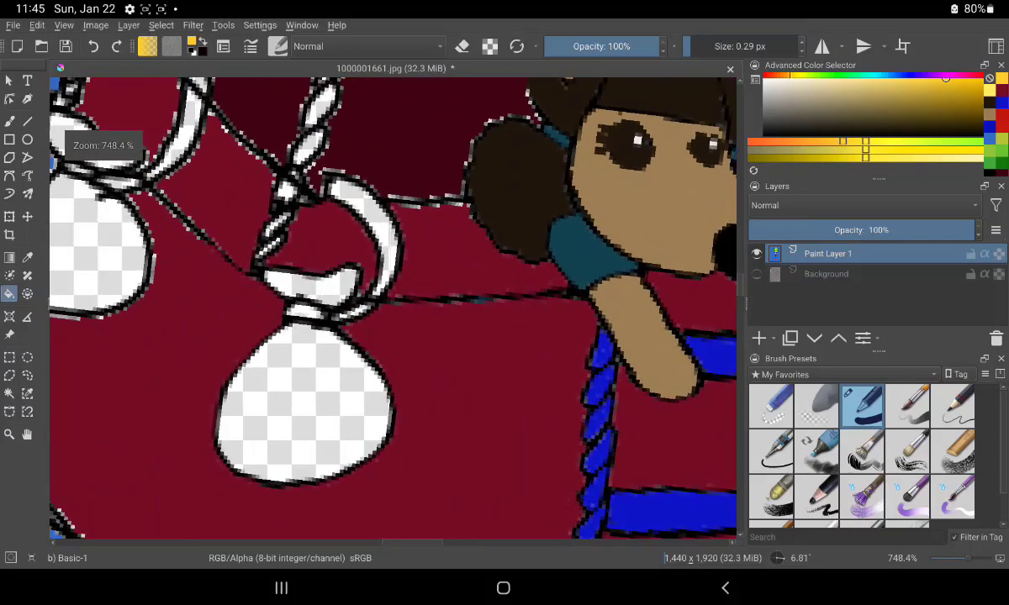
Fill the body, neck and top of both left sandbags with golden yellow
click(302, 395)
click(286, 290)
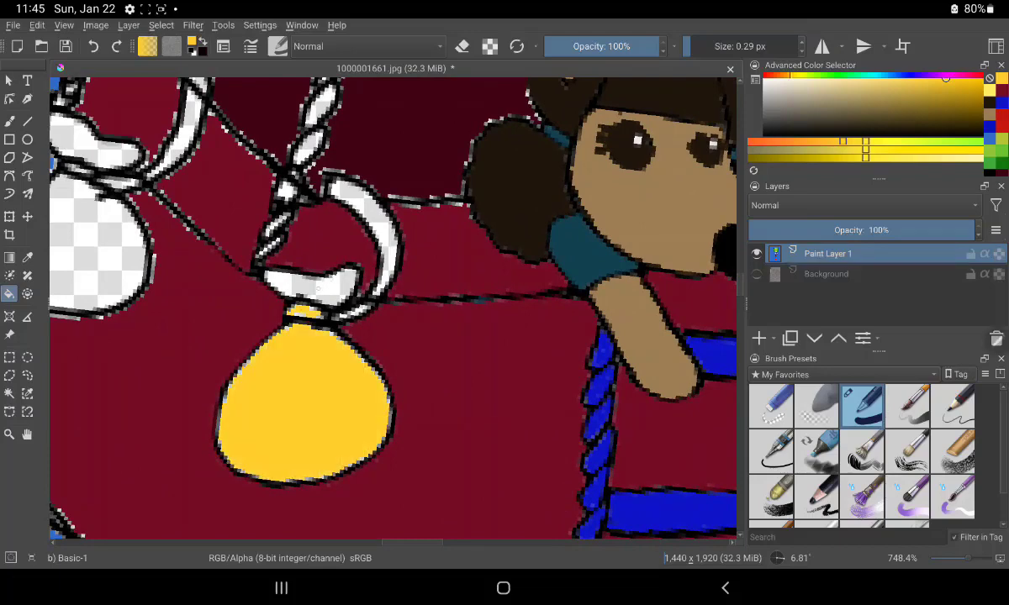
click(303, 273)
click(97, 244)
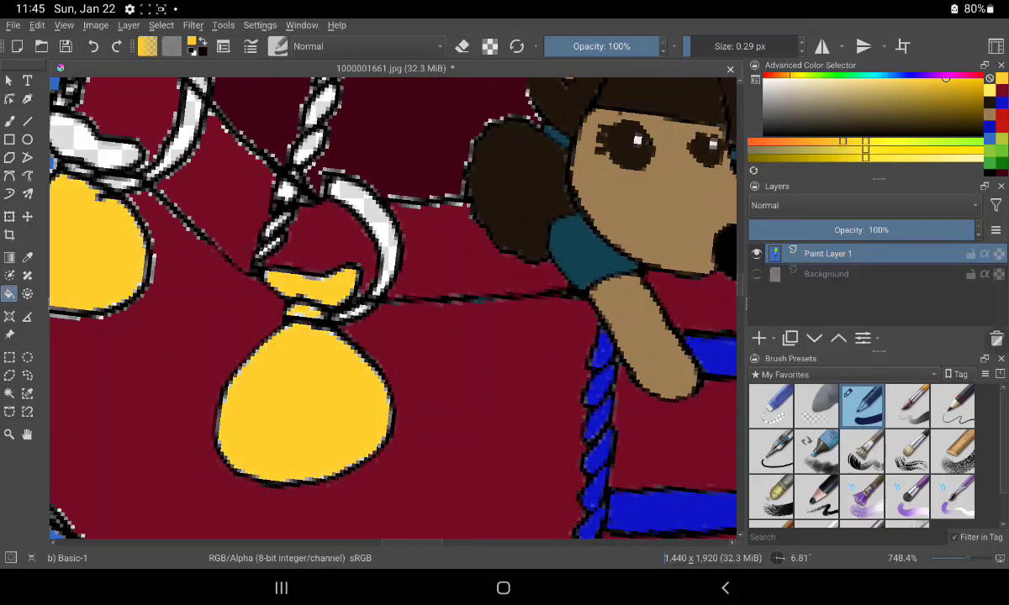
click(92, 145)
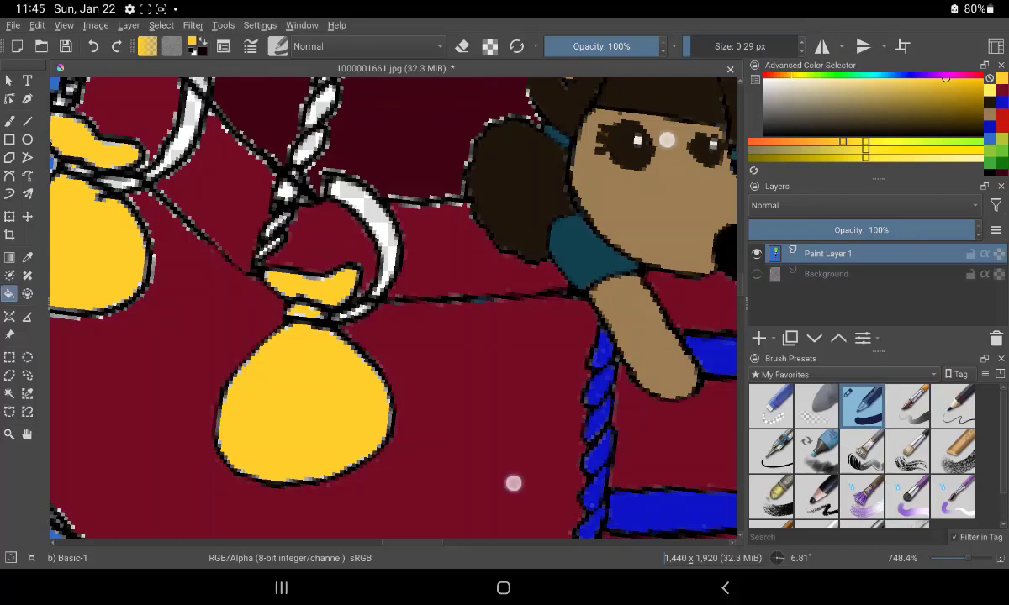
drag(514, 480, 277, 471)
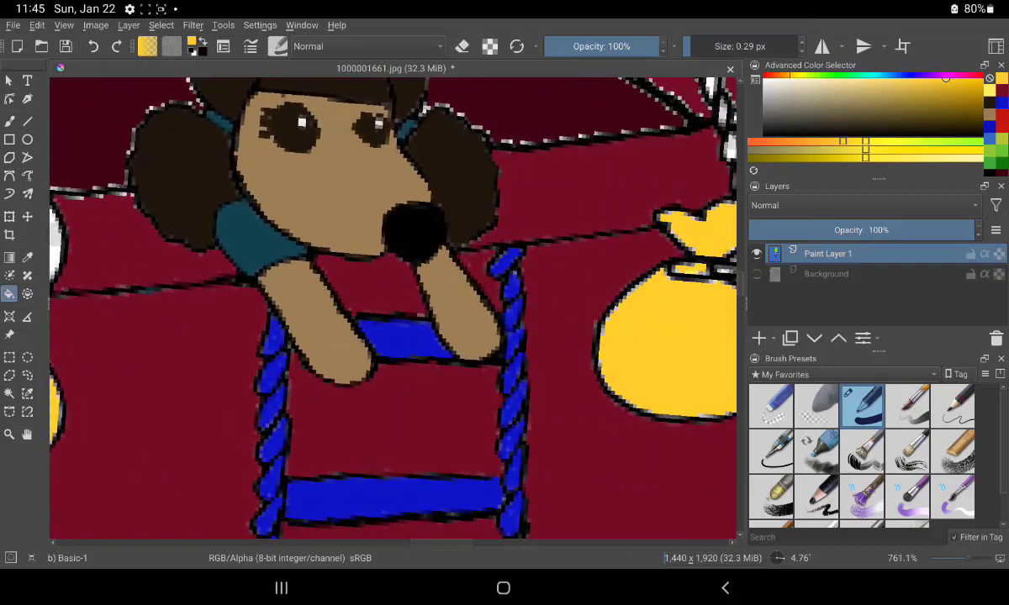
Sample the basket maroon and paint over white gaps beside the right sandbag and chain
drag(505, 487, 281, 487)
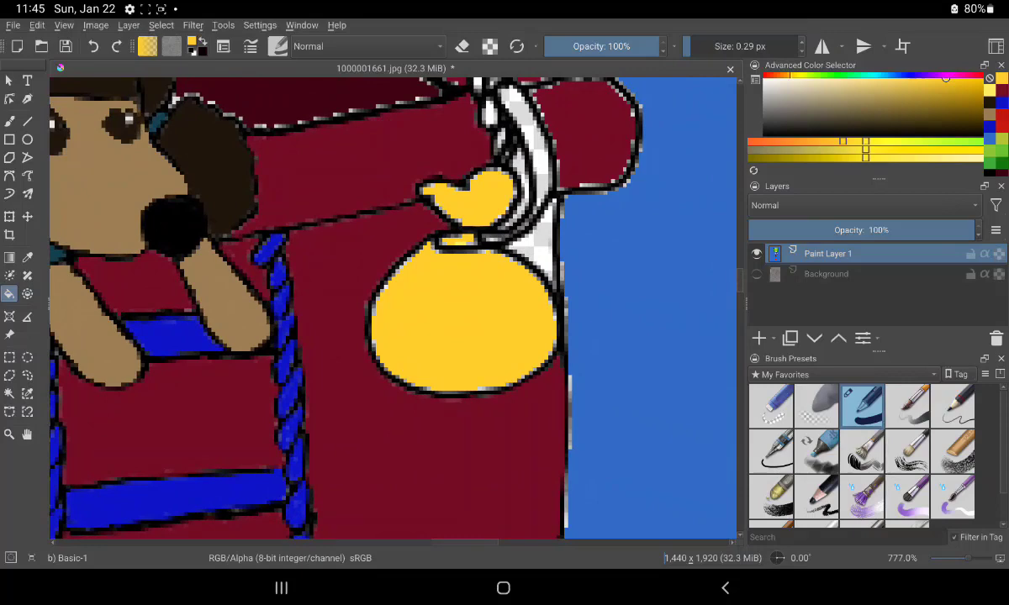
click(27, 257)
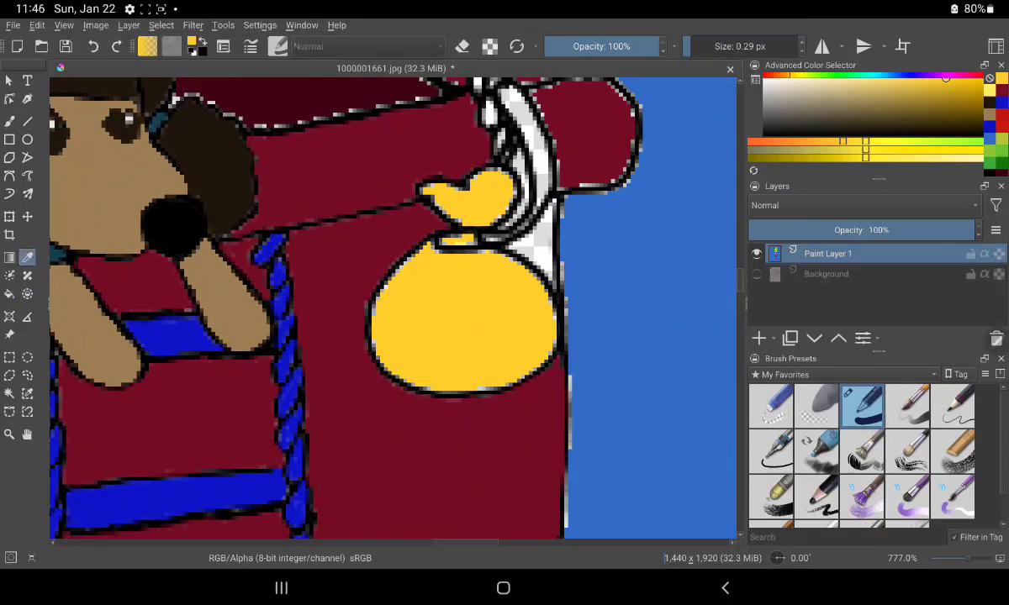
click(437, 454)
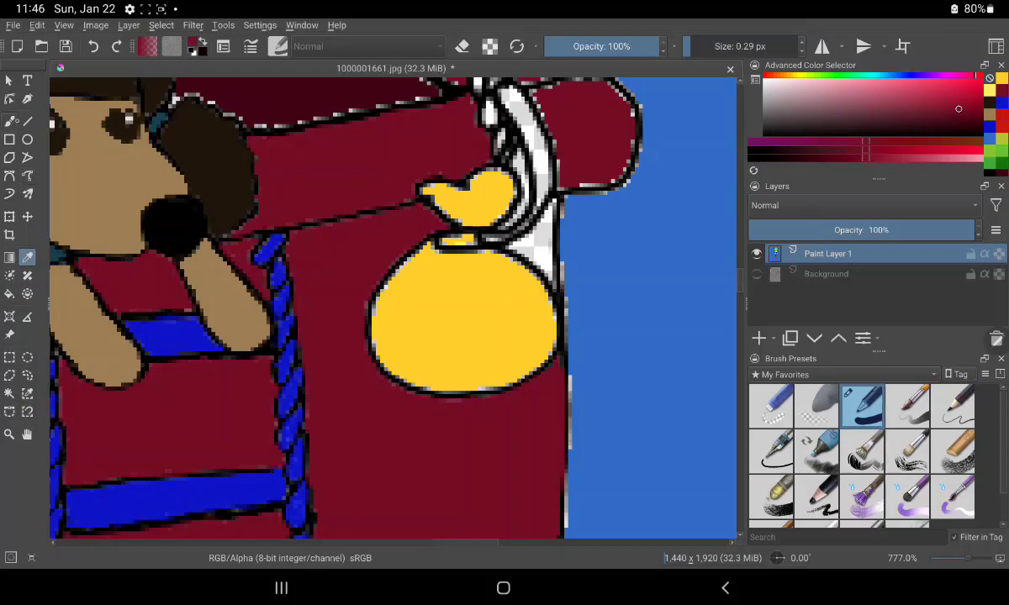
click(9, 121)
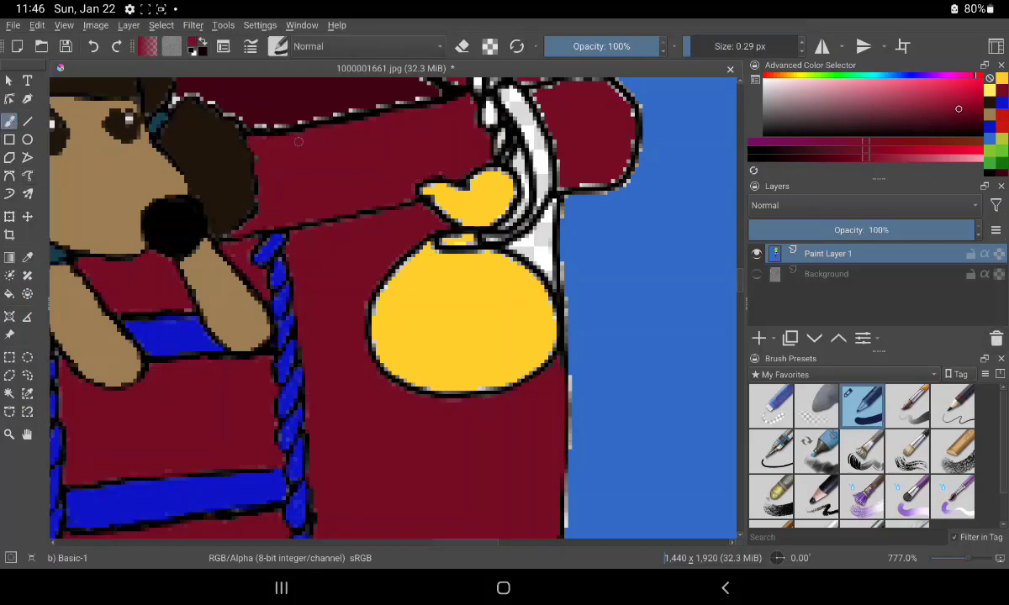
mouse_move(525, 227)
mouse_down()
mouse_move(544, 249)
mouse_move(514, 244)
mouse_move(516, 252)
mouse_move(539, 264)
mouse_move(479, 232)
mouse_move(499, 216)
mouse_move(483, 234)
mouse_move(502, 251)
mouse_move(498, 210)
mouse_move(473, 214)
mouse_up()
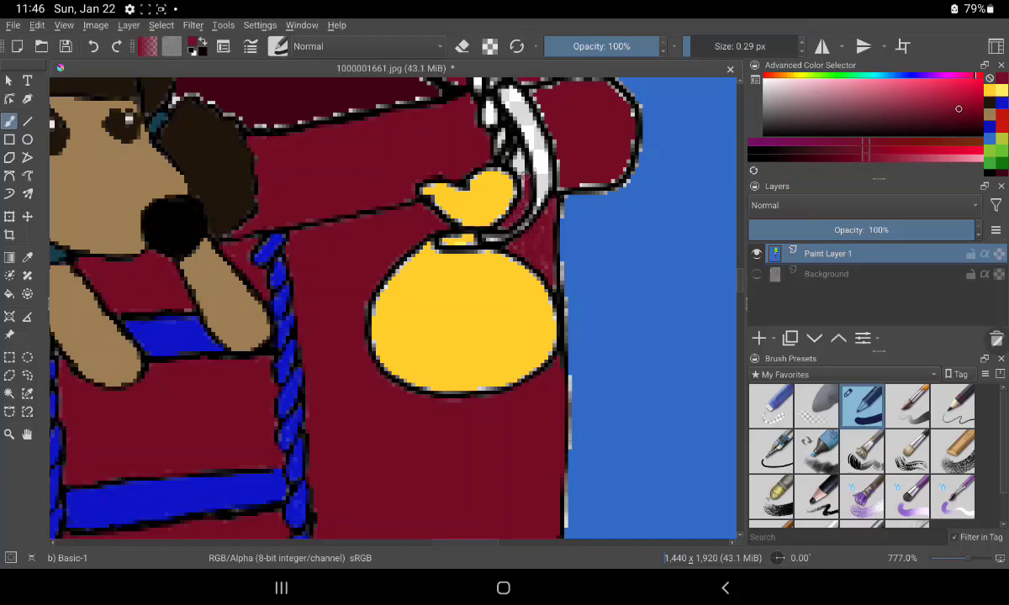
drag(528, 173, 523, 195)
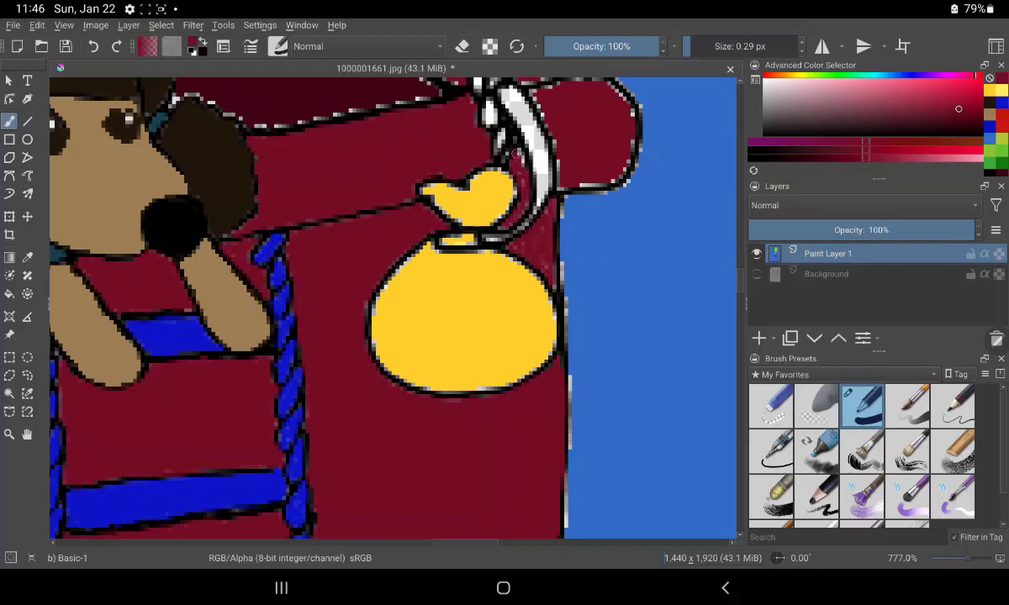
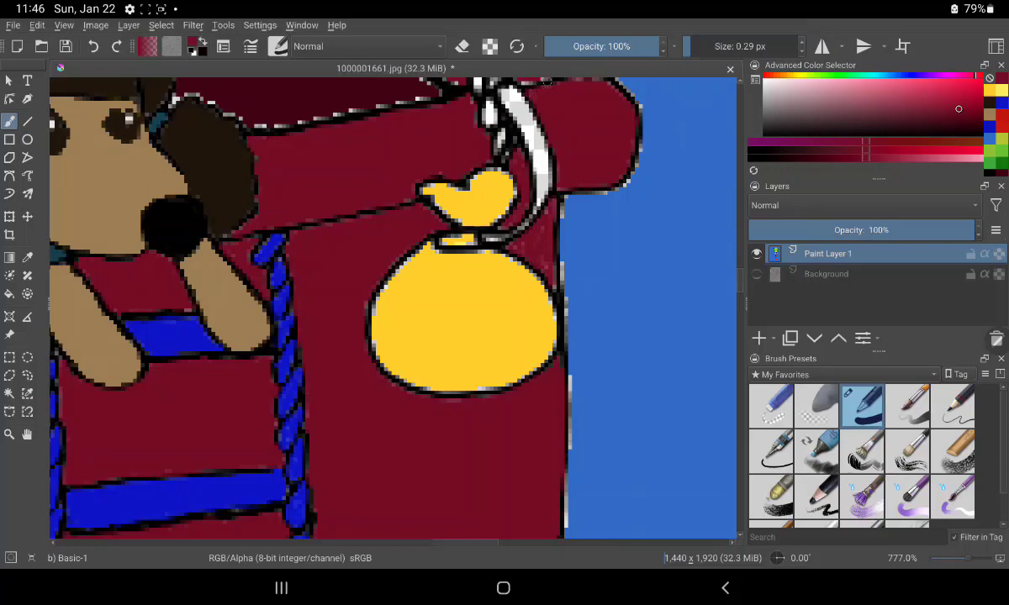
Sample the bag's yellow and repaint the bag's ragged left and right edges
click(27, 257)
click(462, 320)
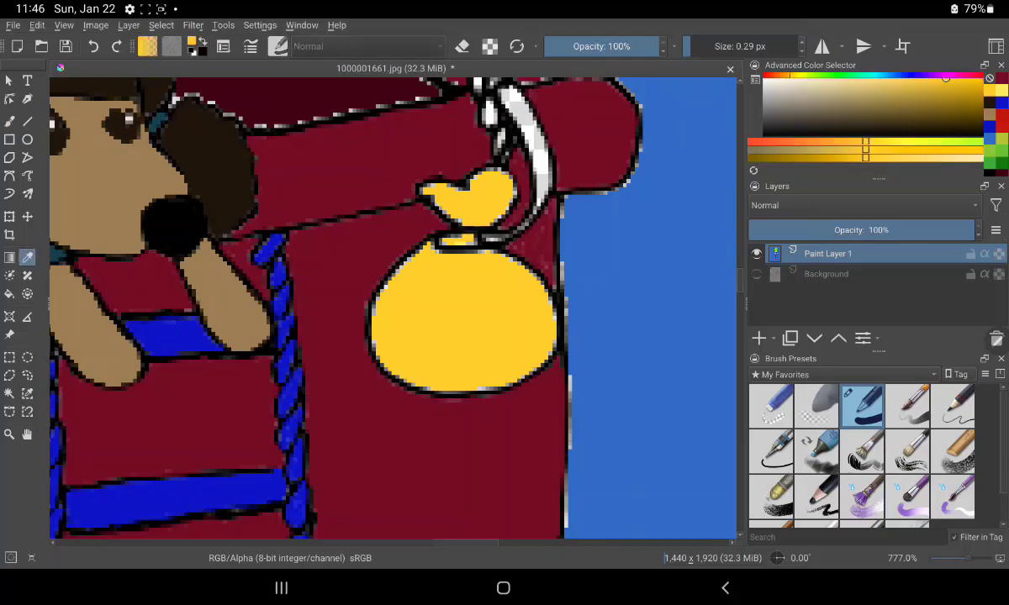
click(10, 121)
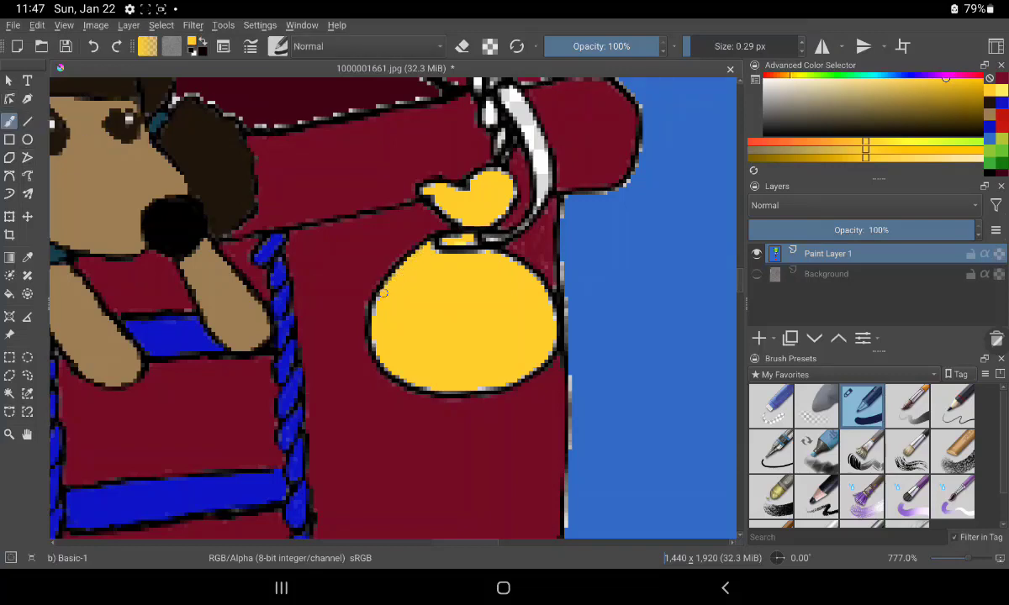
drag(375, 310, 375, 323)
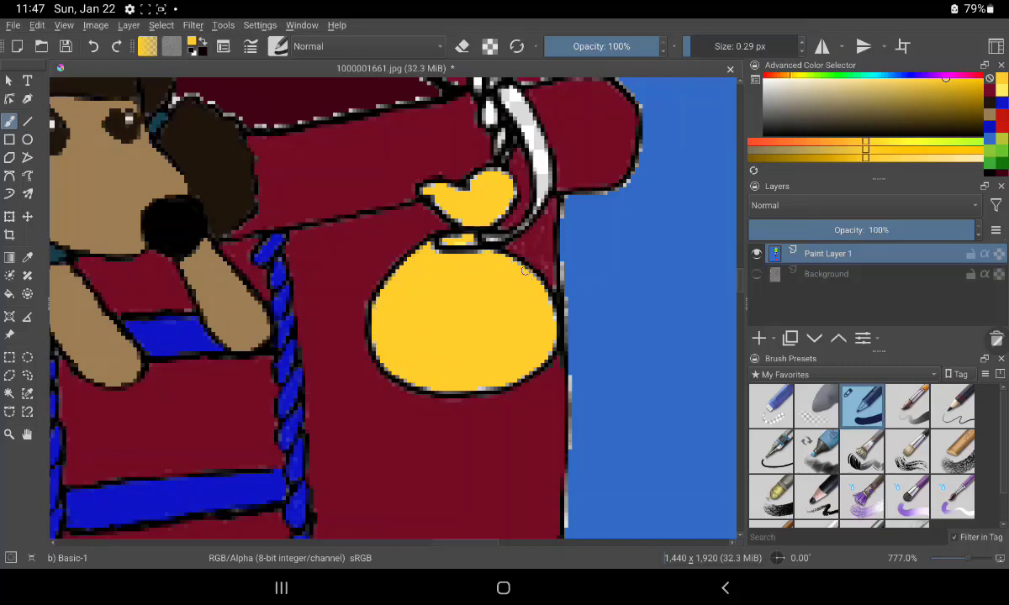
drag(550, 306, 553, 326)
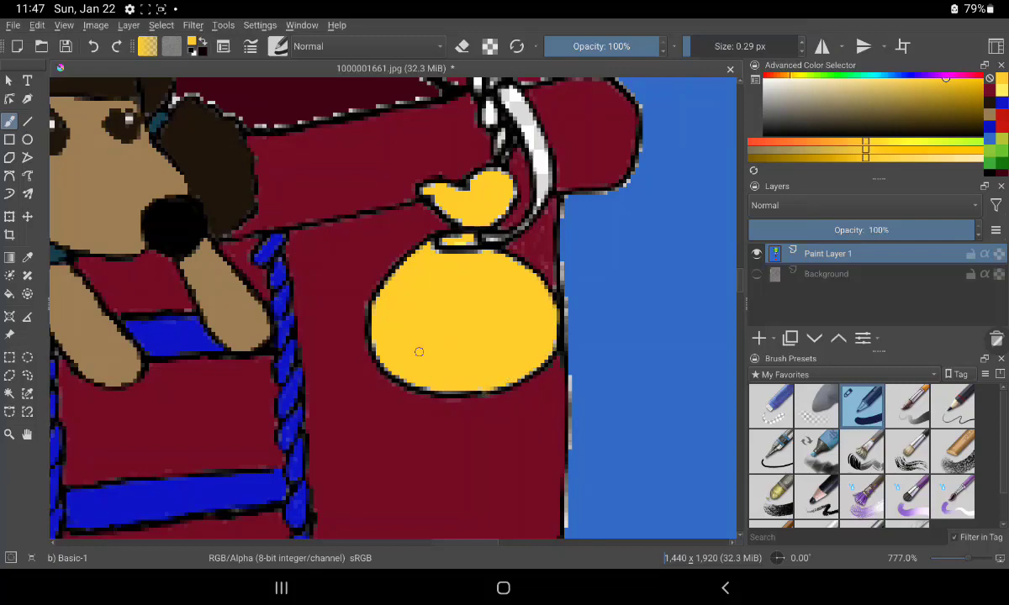
Smooth the bag's neck and the small knot in yellow, then sample the sky blue
drag(458, 251, 451, 242)
mouse_move(438, 200)
mouse_down()
mouse_move(428, 206)
mouse_move(504, 185)
mouse_up()
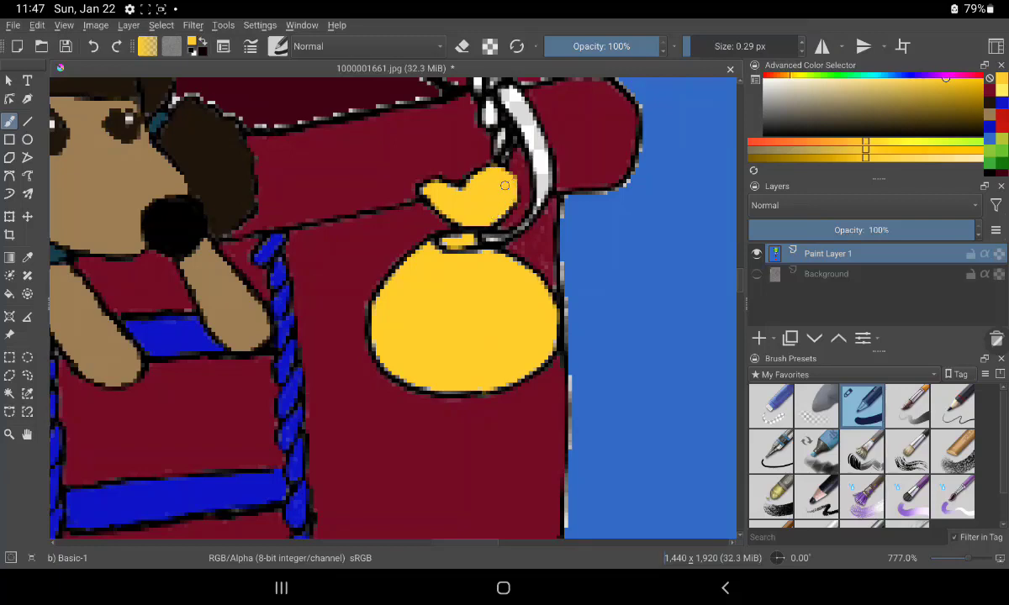
click(473, 174)
click(27, 257)
click(624, 339)
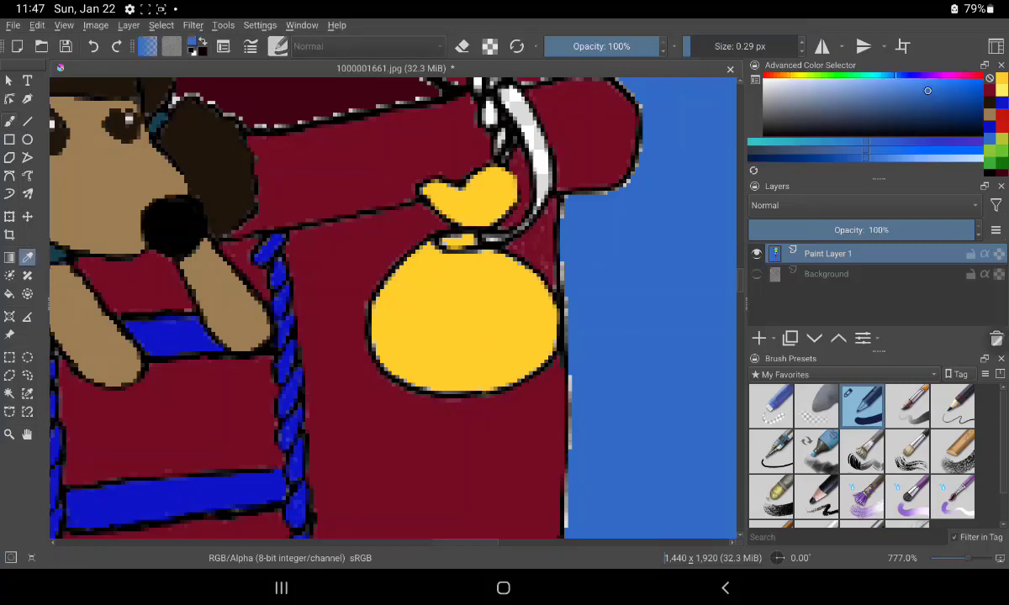
Paint sky blue along the basket's speckled right outline beside the bag and the tube end
click(10, 121)
drag(558, 214, 558, 198)
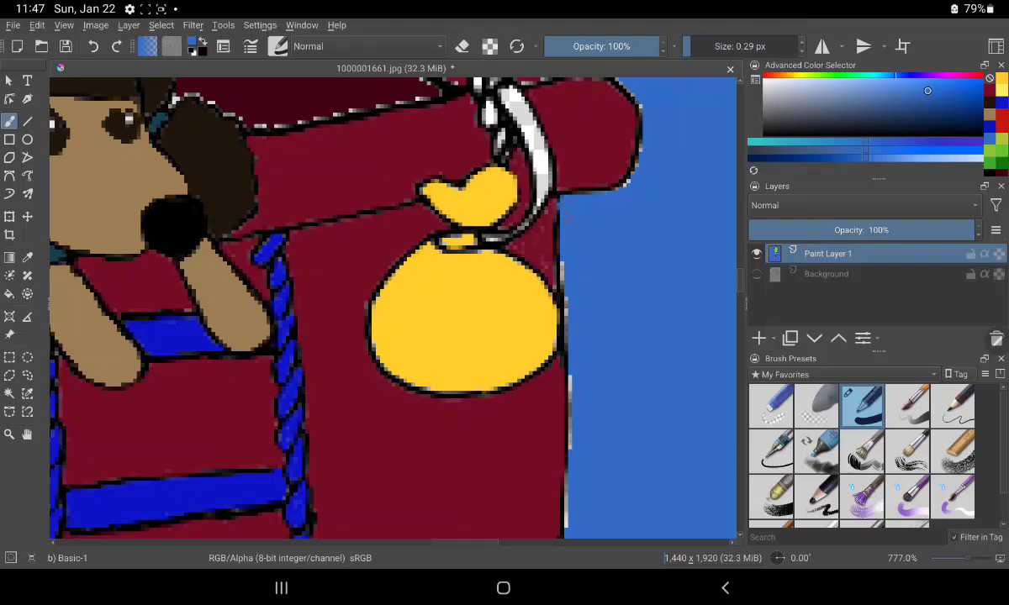
drag(560, 280, 560, 262)
drag(563, 374, 563, 324)
drag(569, 454, 569, 419)
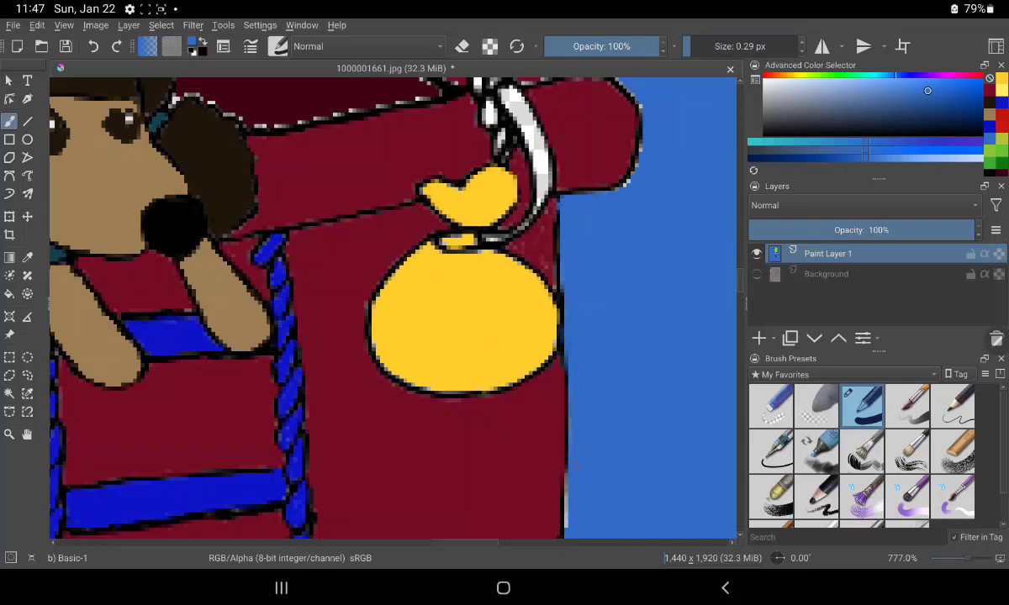
drag(569, 466, 564, 533)
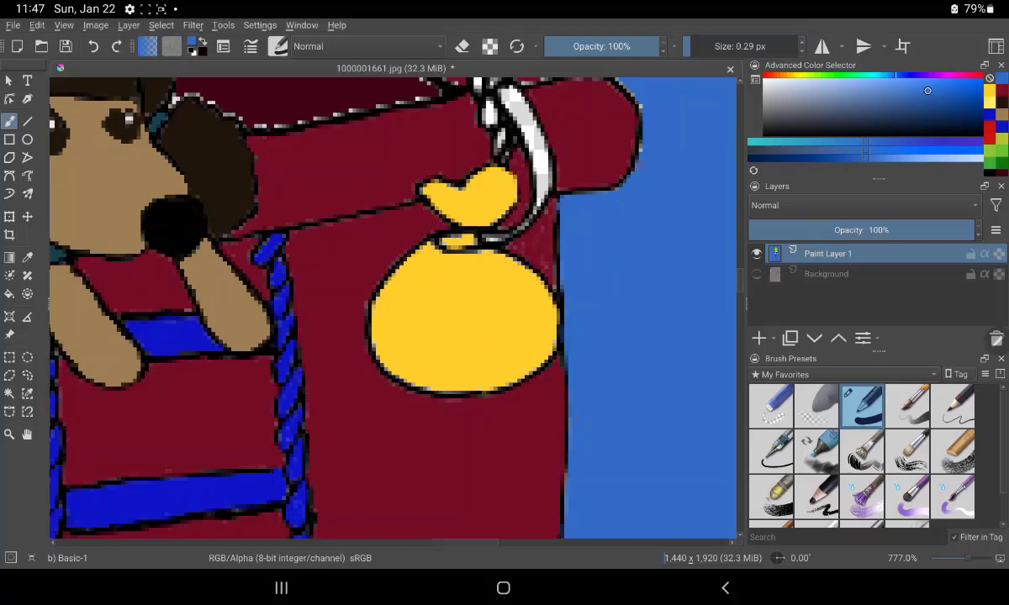
drag(641, 105, 637, 139)
drag(622, 84, 610, 77)
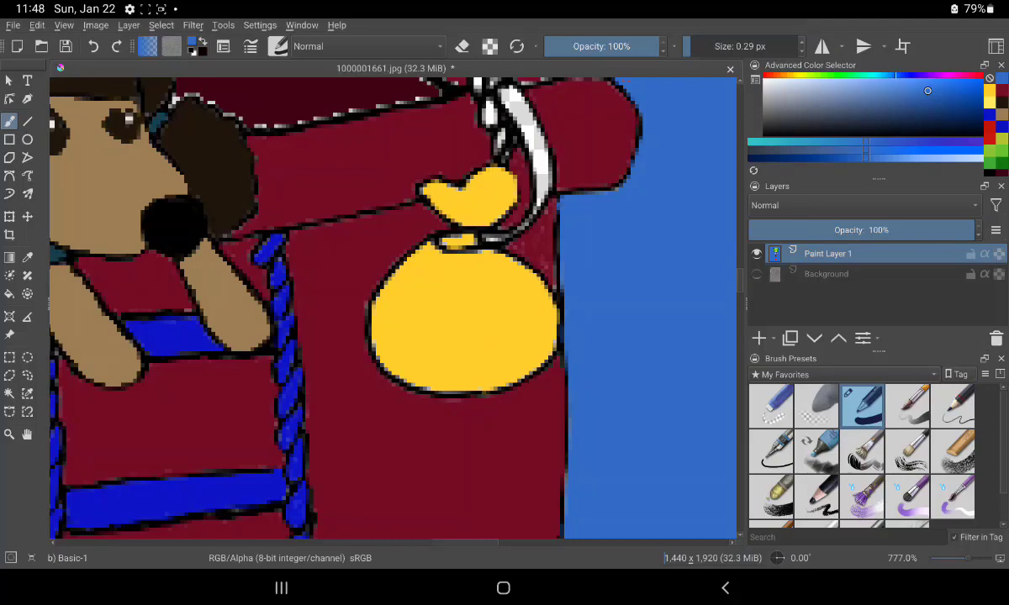
mouse_move(516, 121)
mouse_down()
mouse_move(581, 177)
mouse_move(613, 225)
mouse_up()
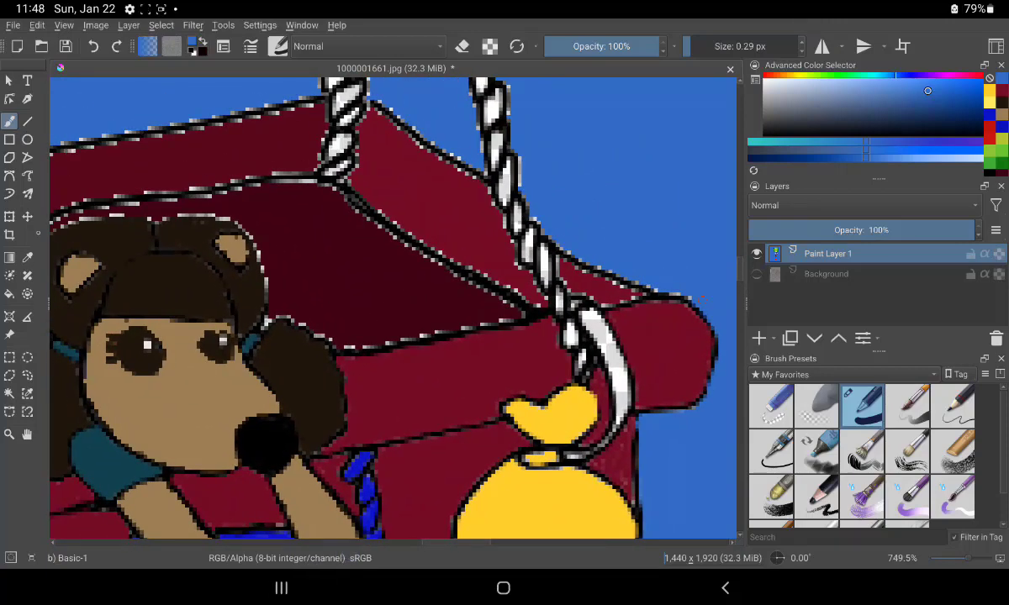
Sample the basket's dark red and brush over the light speckles along the hair's top edge
click(27, 257)
click(349, 289)
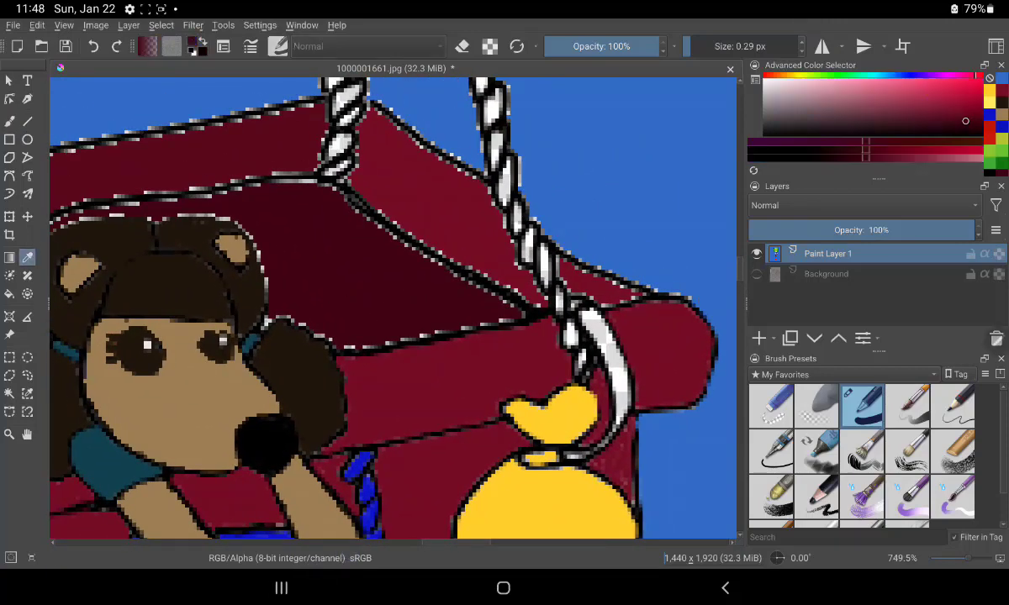
click(10, 121)
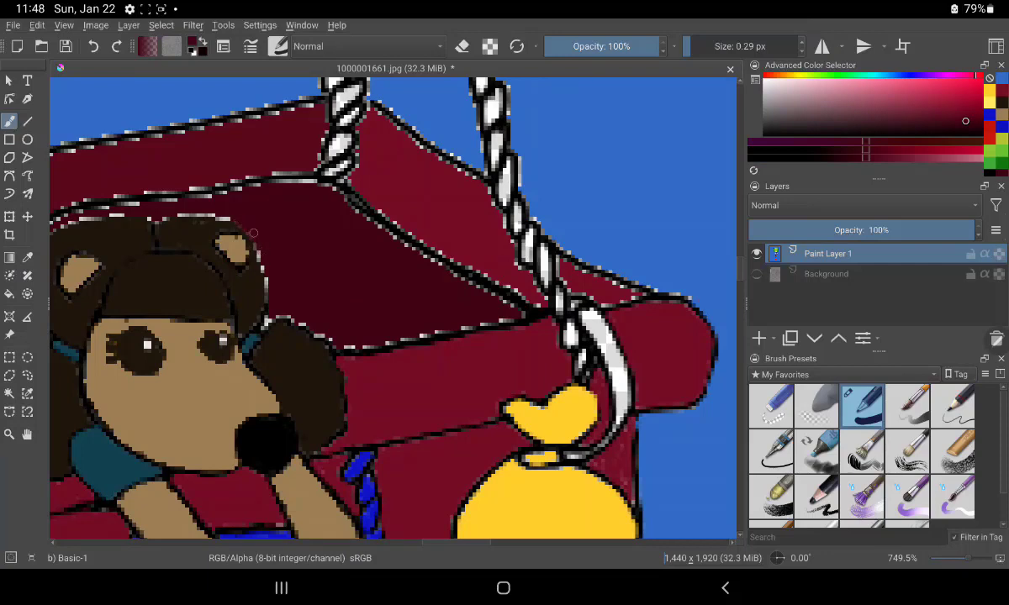
click(269, 321)
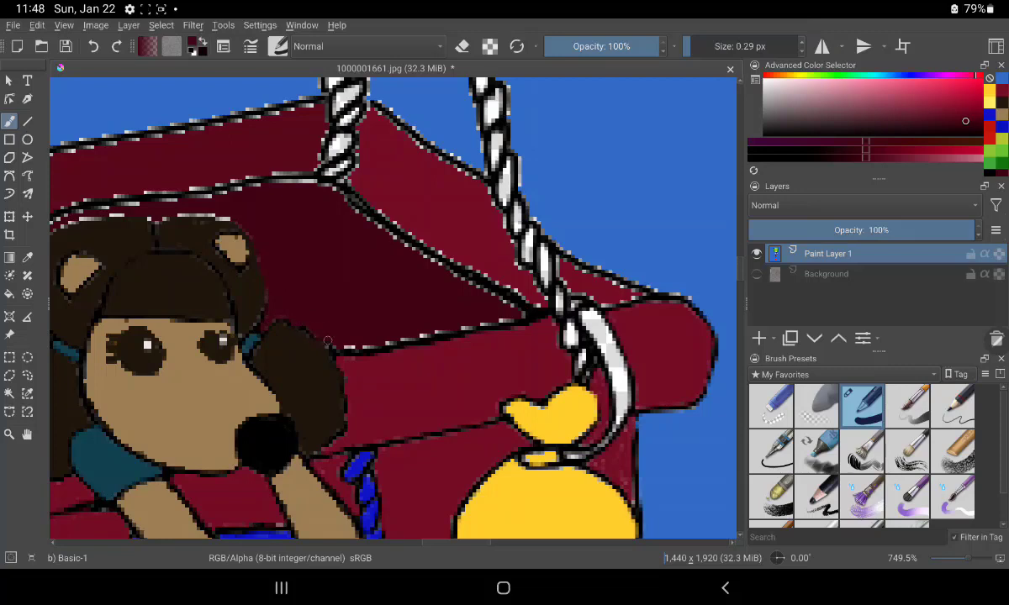
mouse_move(311, 324)
mouse_down()
mouse_move(380, 344)
mouse_move(512, 315)
mouse_up()
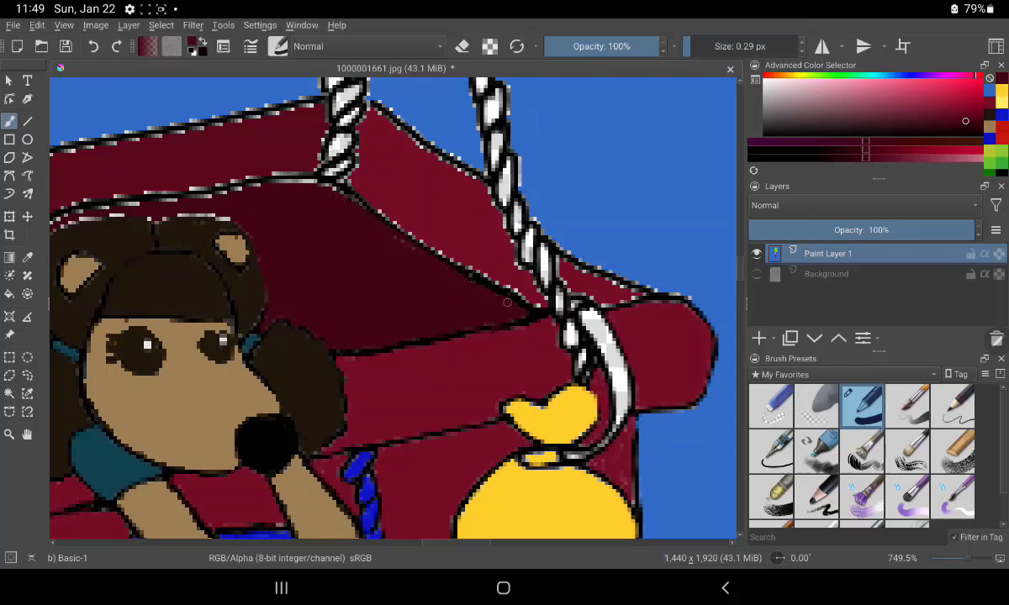
drag(163, 217, 239, 219)
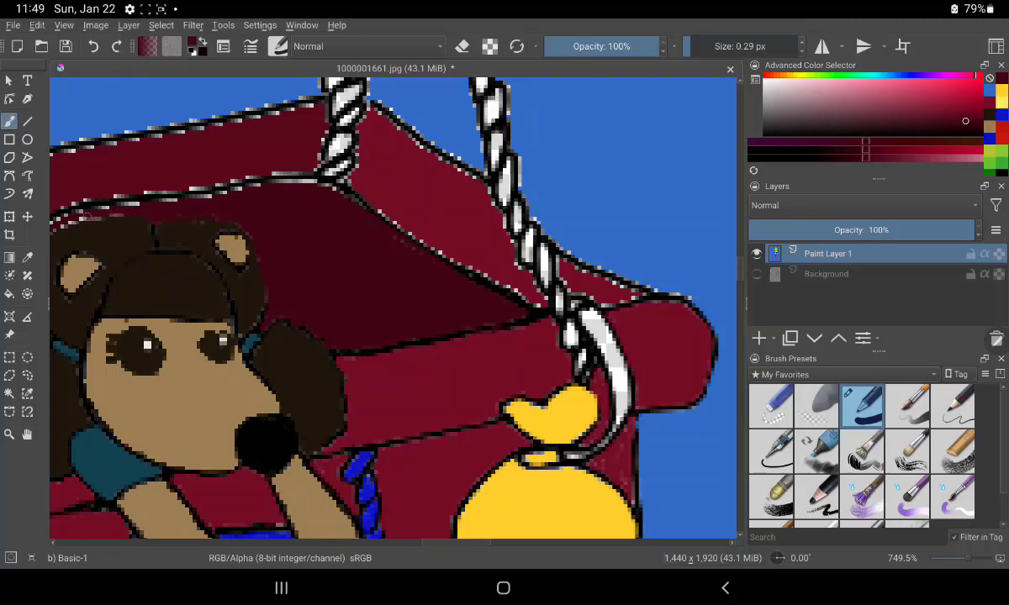
mouse_move(52, 216)
mouse_down()
mouse_move(118, 208)
mouse_move(68, 201)
mouse_move(53, 210)
mouse_move(81, 215)
mouse_move(78, 202)
mouse_move(120, 195)
mouse_move(67, 201)
mouse_move(52, 224)
mouse_move(116, 189)
mouse_move(80, 200)
mouse_move(109, 213)
mouse_move(137, 192)
mouse_move(126, 193)
mouse_move(185, 191)
mouse_move(174, 204)
mouse_move(148, 191)
mouse_move(214, 182)
mouse_move(153, 210)
mouse_up()
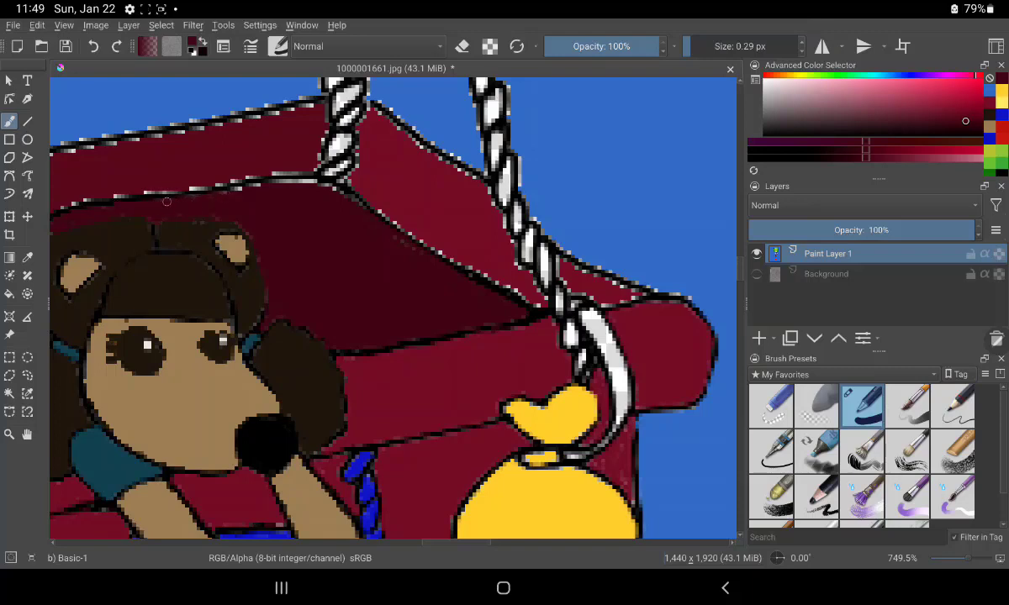
drag(246, 185, 327, 185)
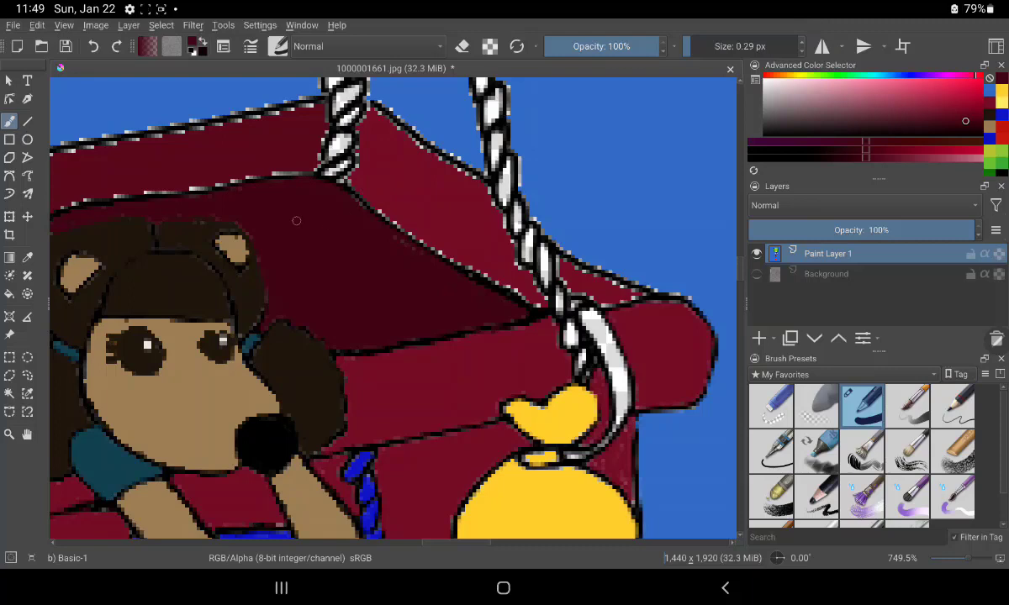
Sample the lighter basket red and smooth the basket's ragged top edge beside the rope
ctrl+click(210, 156)
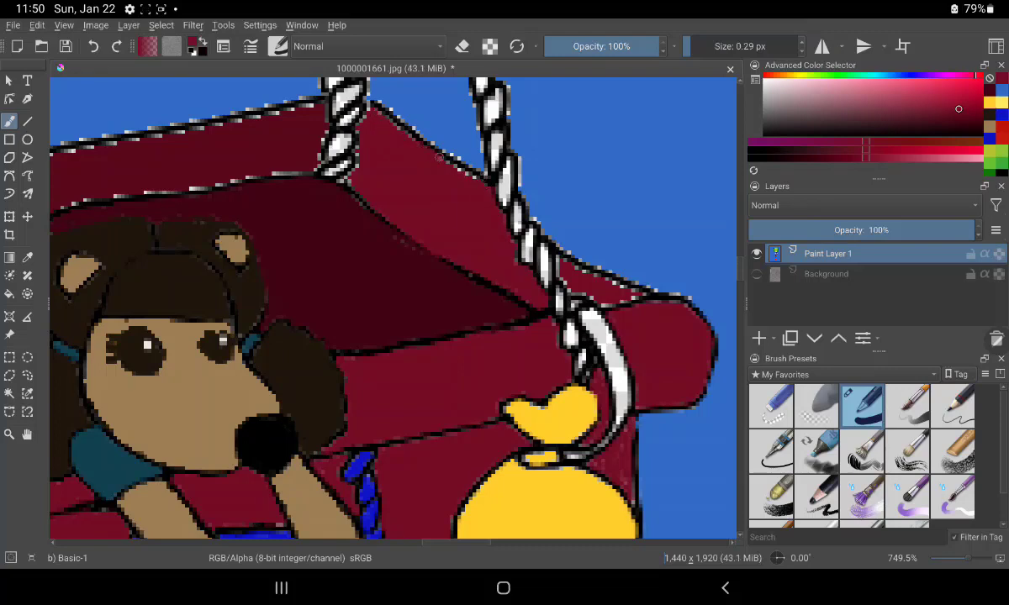
drag(393, 137, 468, 177)
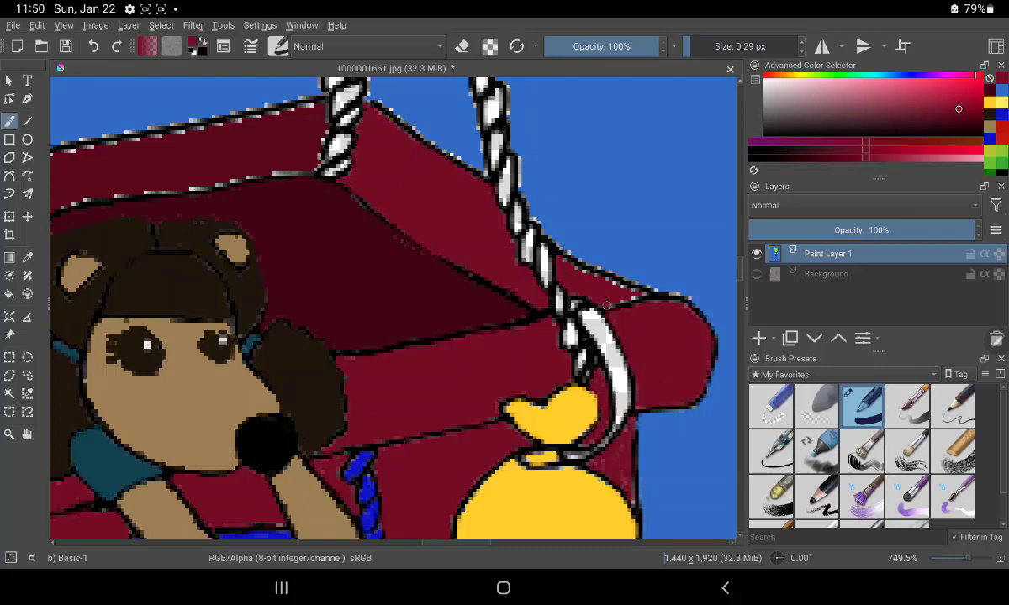
drag(570, 268, 642, 294)
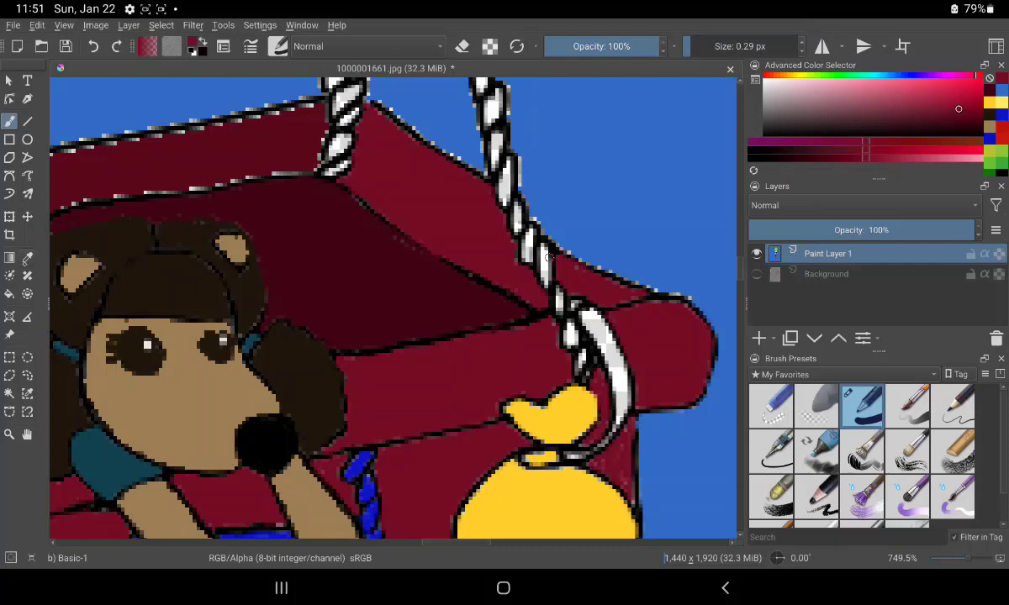
click(27, 257)
Paint sky blue over the white-speckled basket edge to the right of the rope
click(639, 210)
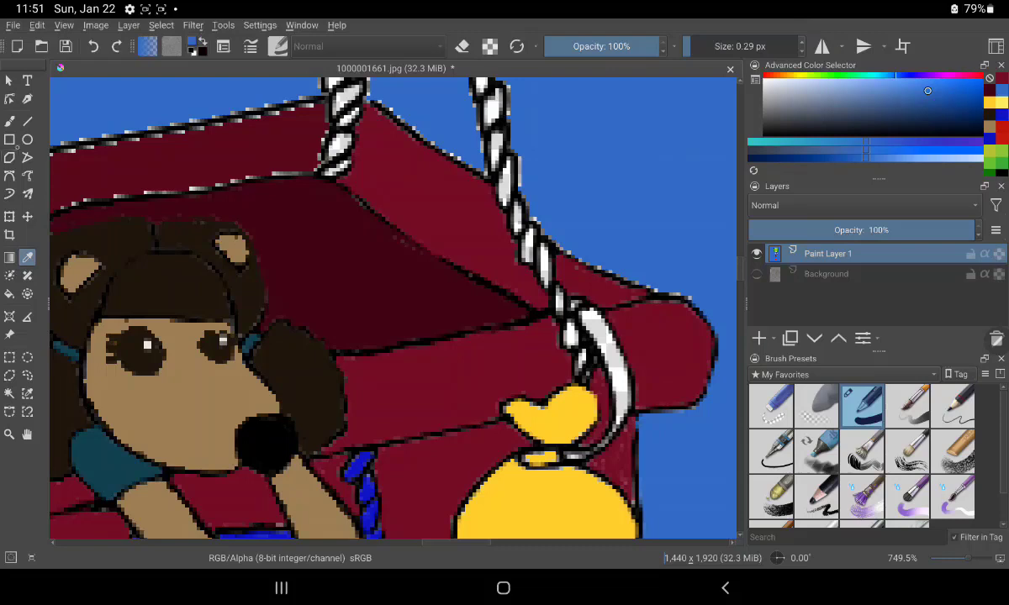
click(9, 121)
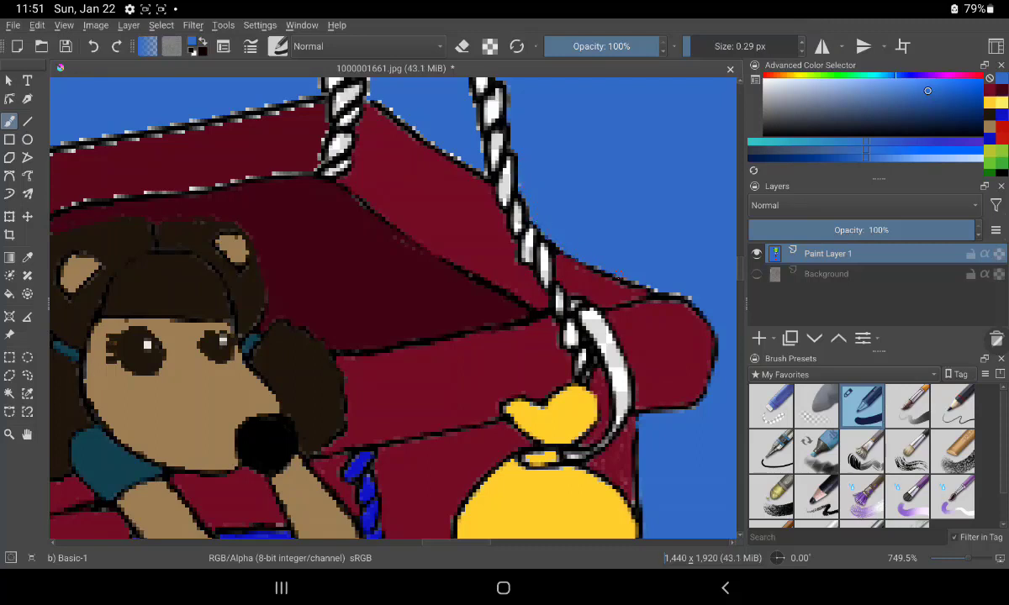
drag(572, 256, 679, 297)
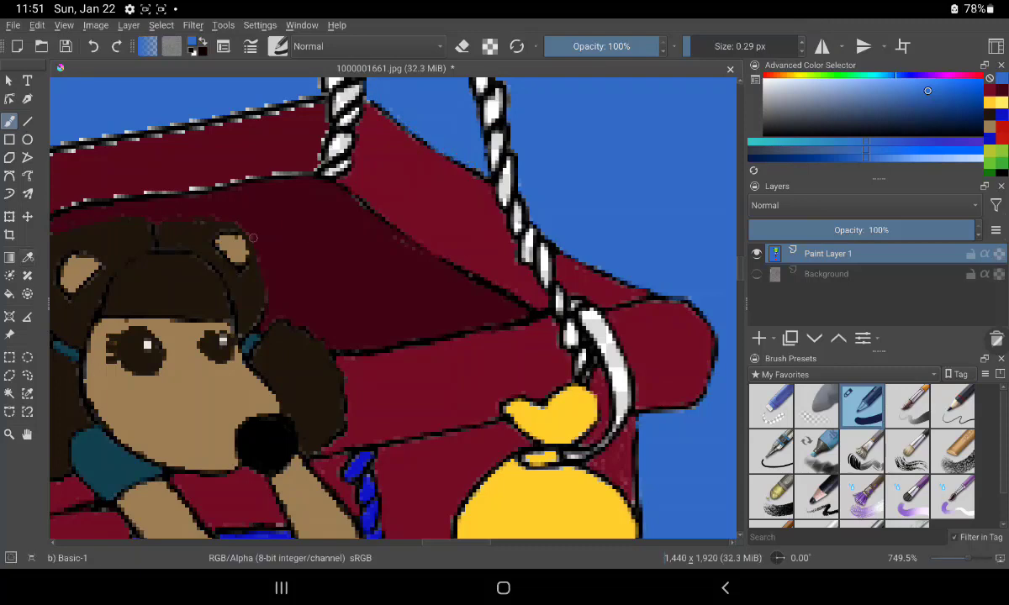
click(27, 257)
Sample the dark red and paint it along the basket rim just right of the rope
click(378, 252)
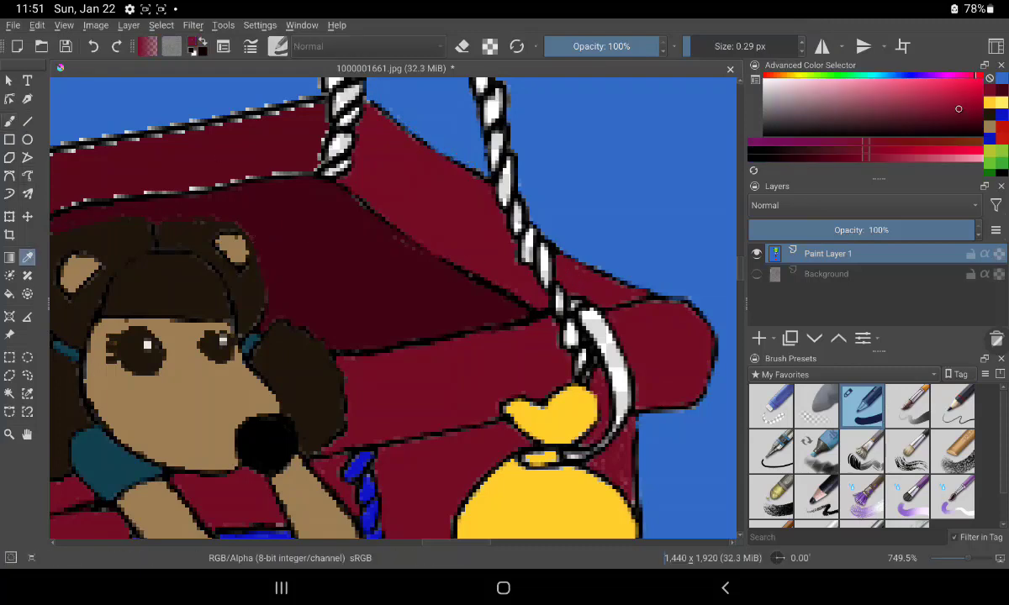
click(9, 121)
mouse_move(531, 209)
mouse_down()
mouse_move(548, 223)
mouse_move(504, 211)
mouse_move(645, 290)
mouse_move(569, 245)
mouse_move(564, 255)
mouse_move(550, 236)
mouse_move(584, 264)
mouse_up()
drag(526, 237, 602, 274)
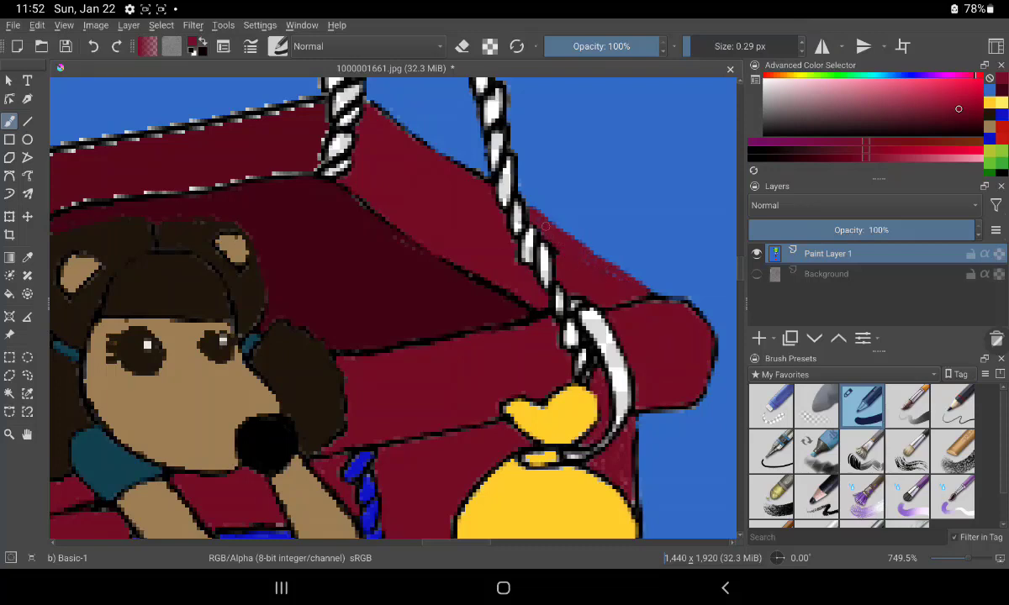
drag(513, 211, 658, 292)
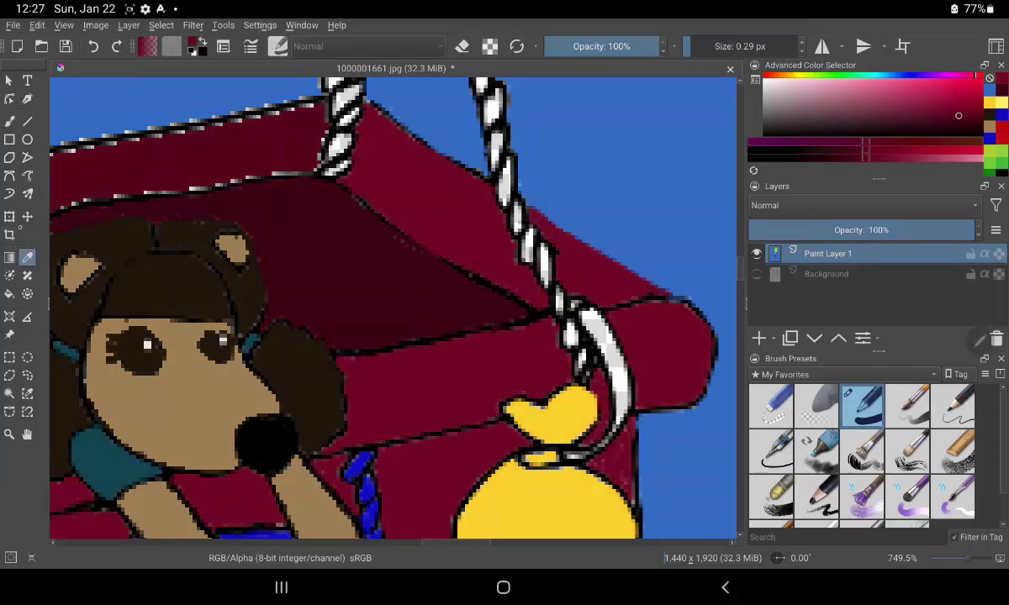
Darken the white dashed edge above the hair and the ragged basket rim beside the rope
click(9, 121)
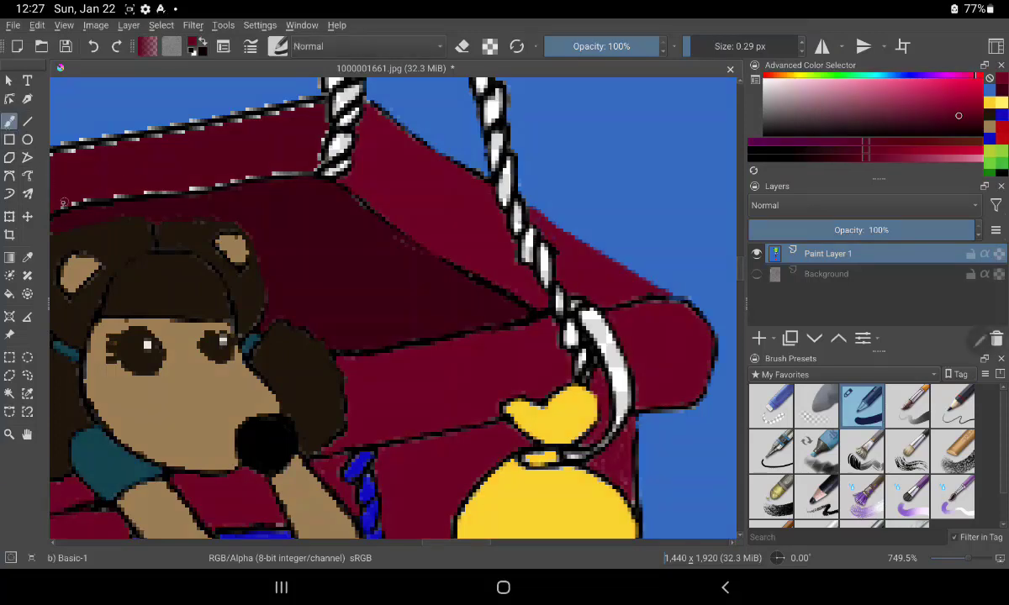
mouse_move(73, 197)
mouse_down()
mouse_move(96, 178)
mouse_move(159, 187)
mouse_move(284, 160)
mouse_move(312, 169)
mouse_up()
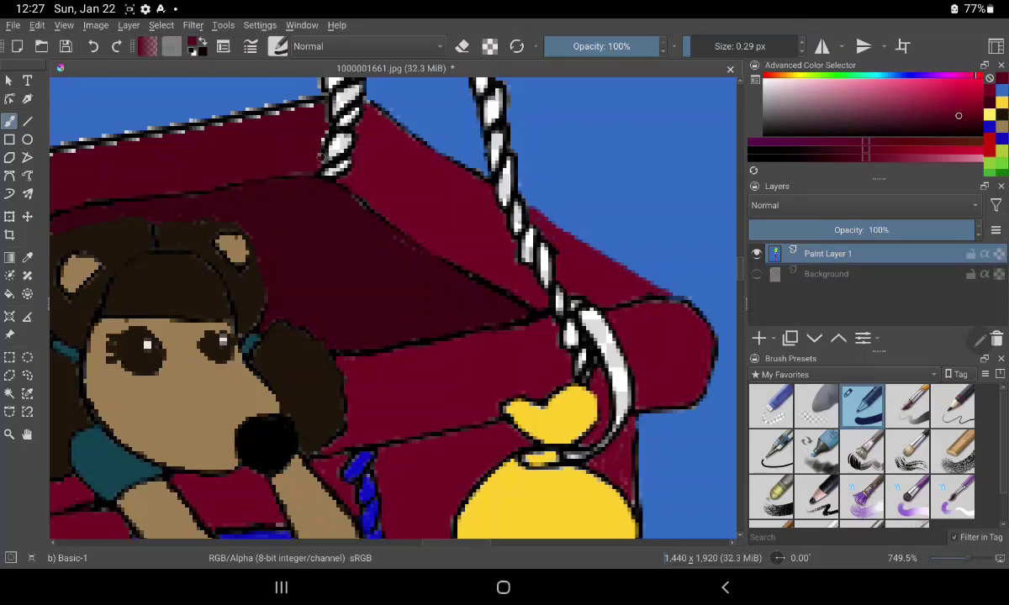
drag(320, 159, 322, 124)
mouse_move(96, 135)
mouse_down()
mouse_move(261, 118)
mouse_move(304, 97)
mouse_up()
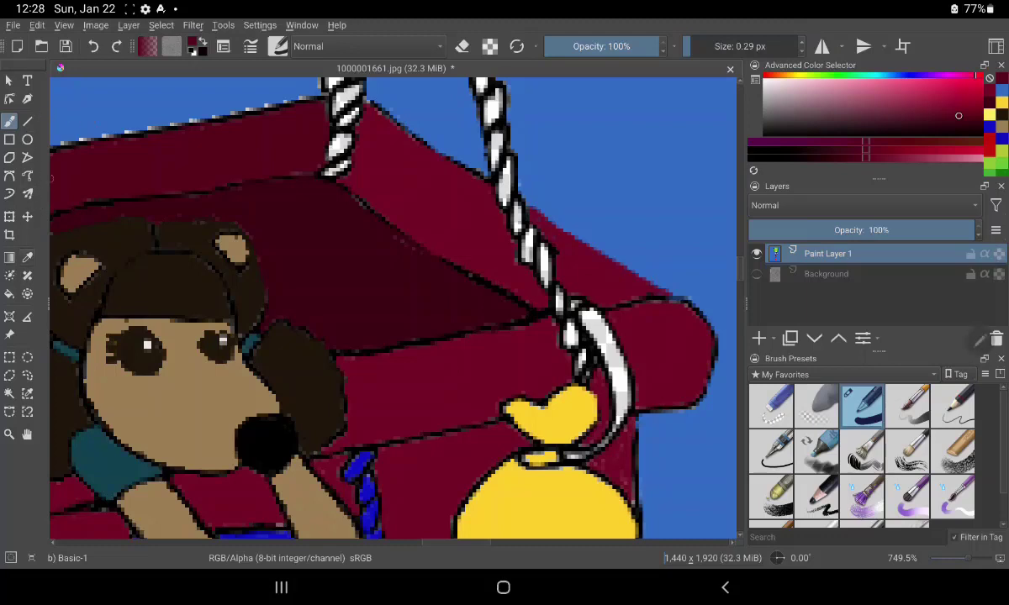
click(27, 257)
Paint out the basket's top-left white speckles in sky blue, then sample the rope's saturated blue
click(656, 168)
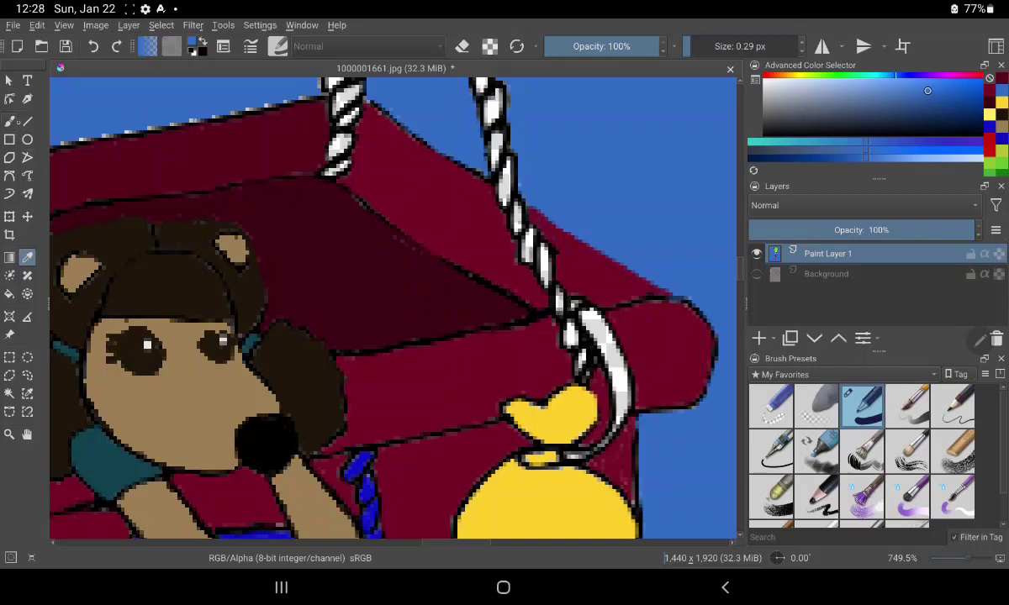
click(9, 121)
drag(51, 145, 322, 81)
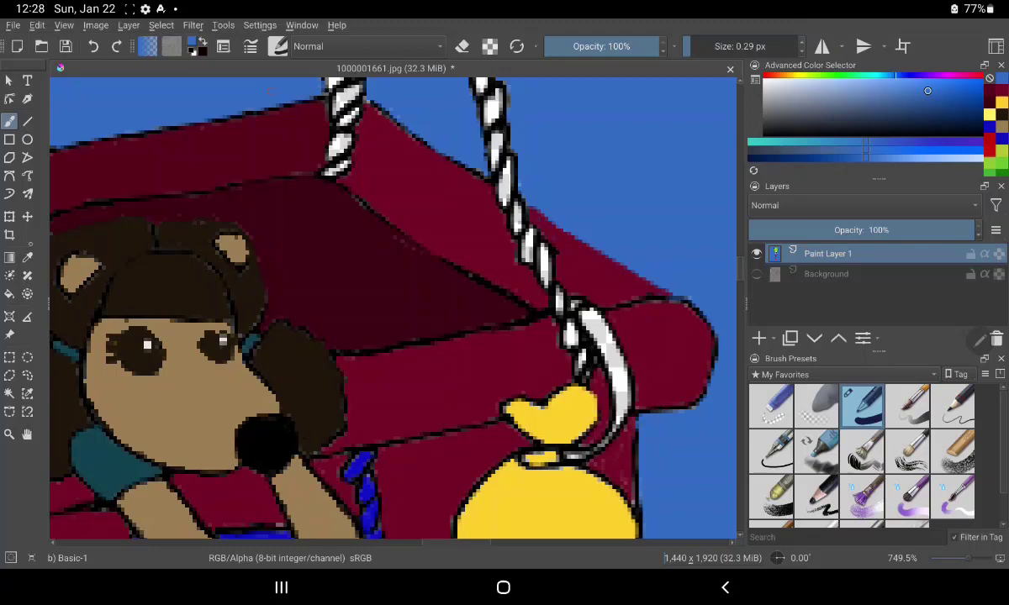
click(27, 257)
click(357, 466)
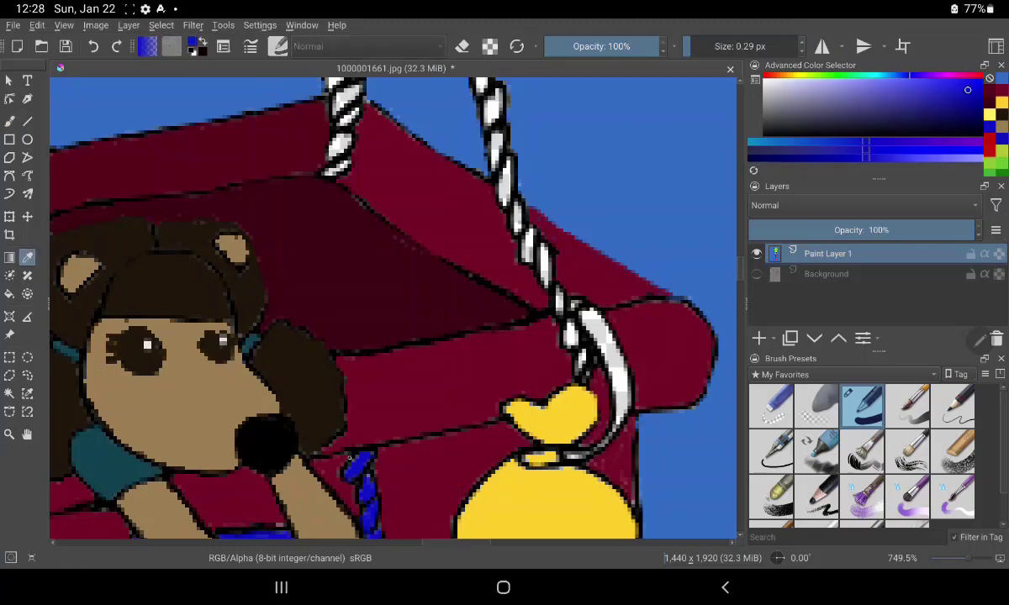
Paint the hook, the bag's clasp and the strap's white patches saturated blue
click(10, 121)
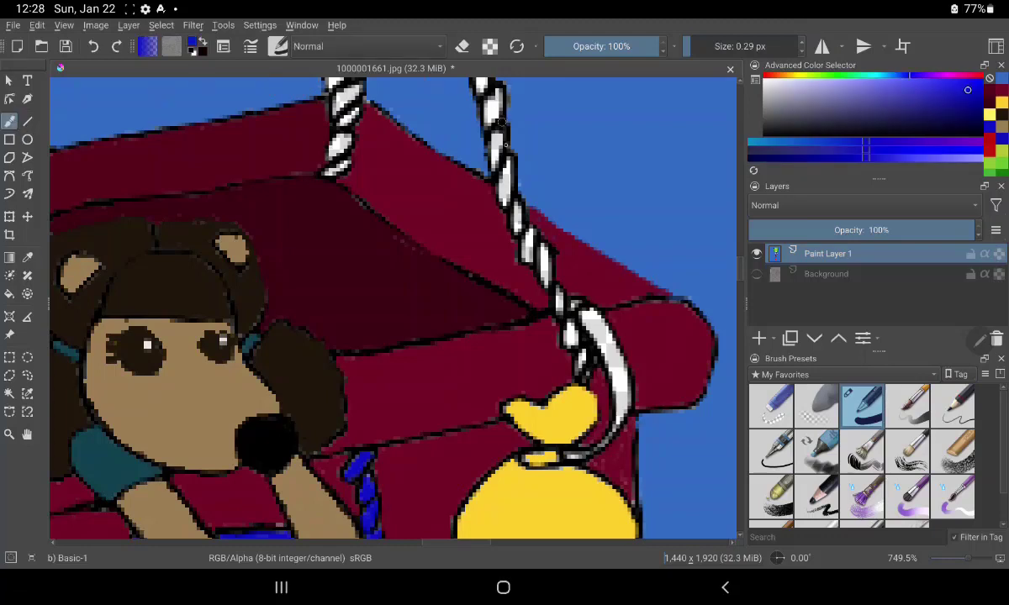
drag(586, 352, 589, 374)
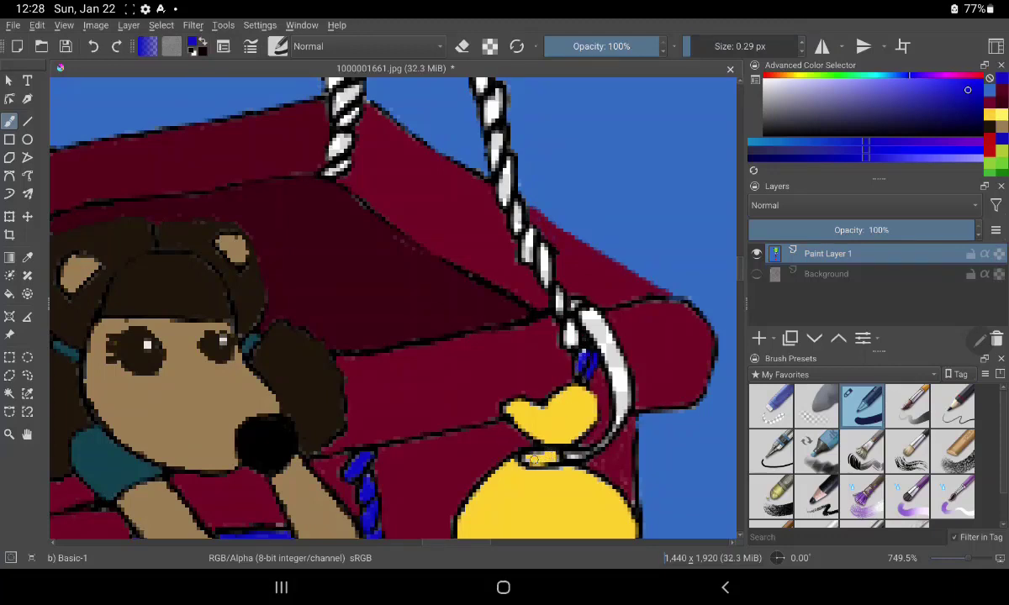
mouse_move(531, 459)
mouse_down()
mouse_move(588, 456)
mouse_move(622, 405)
mouse_move(617, 362)
mouse_up()
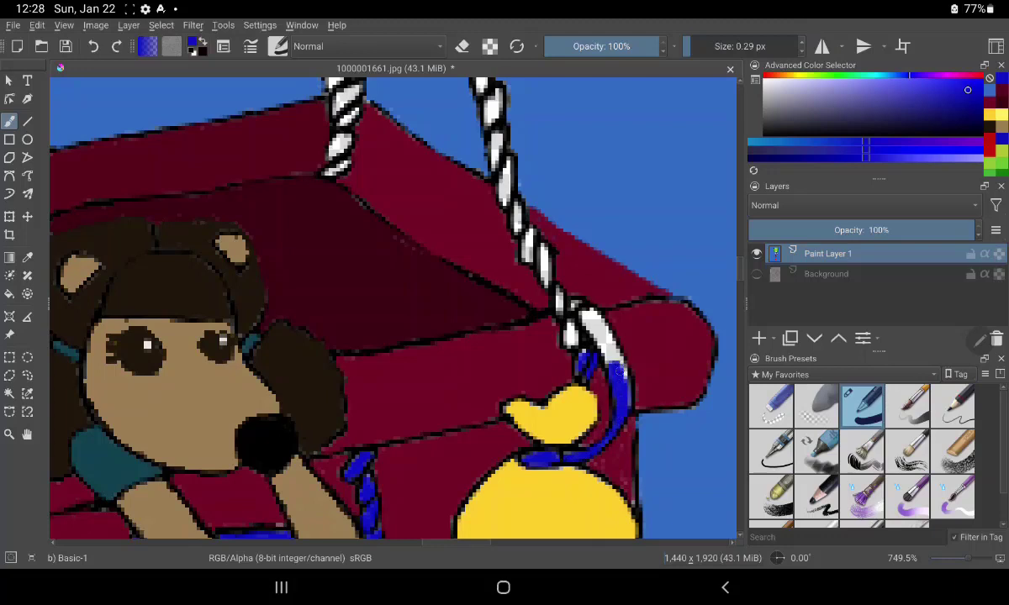
drag(618, 363, 596, 329)
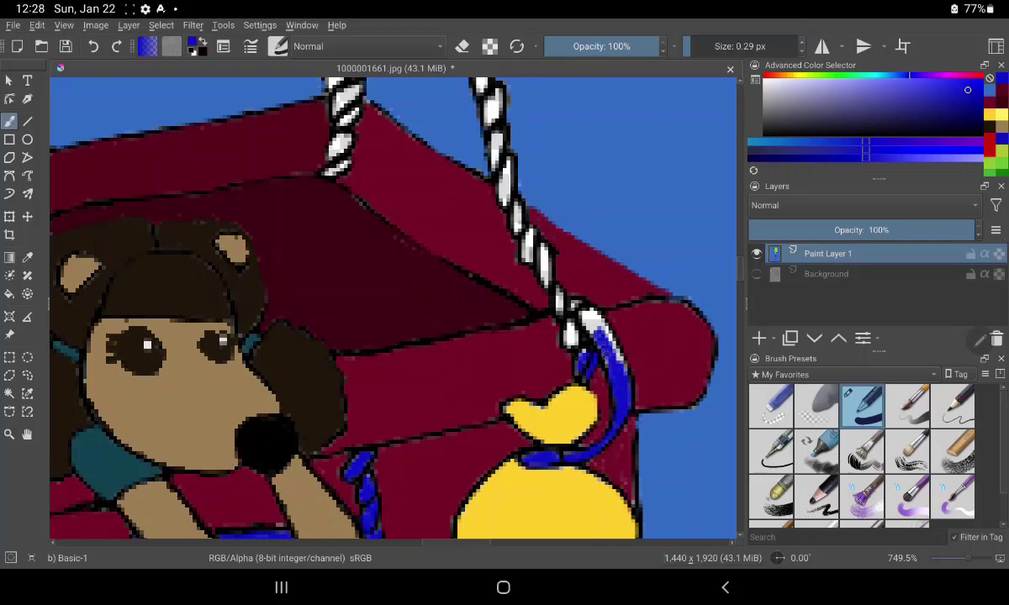
mouse_move(605, 330)
mouse_down()
mouse_move(614, 345)
mouse_move(586, 320)
mouse_up()
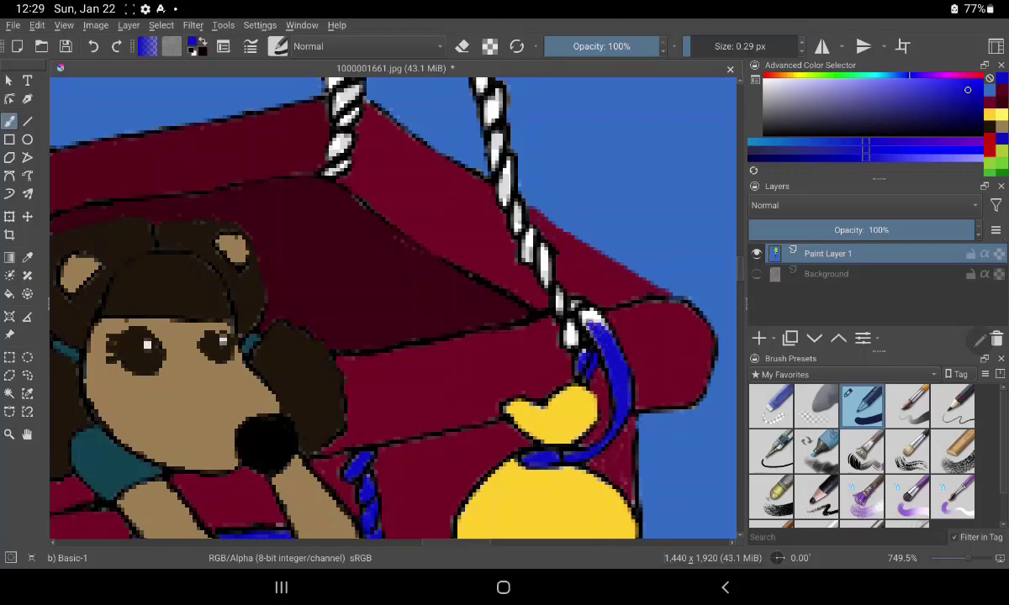
drag(584, 312, 603, 353)
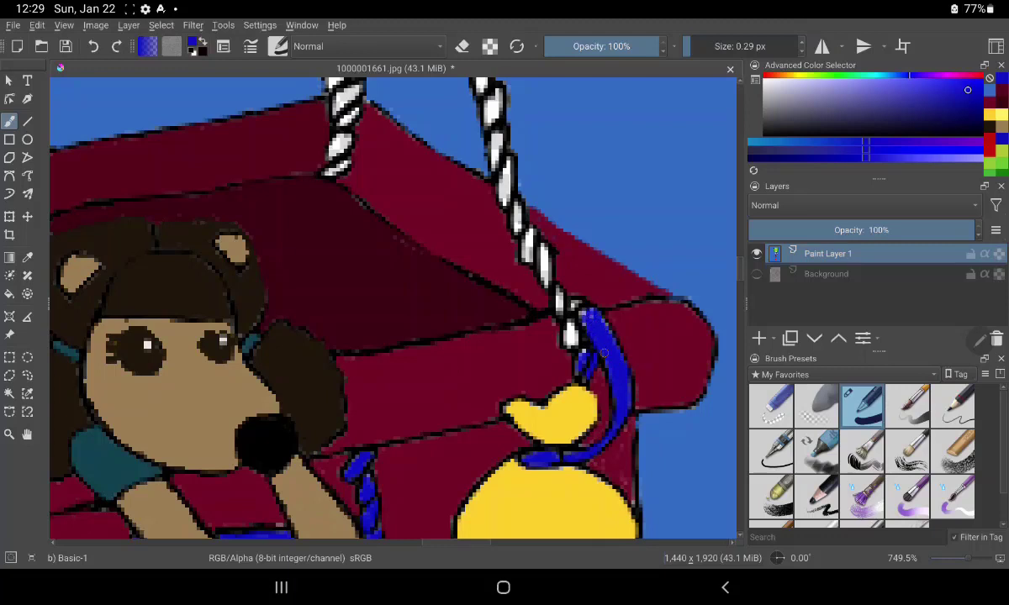
drag(582, 317, 588, 313)
drag(574, 338, 568, 328)
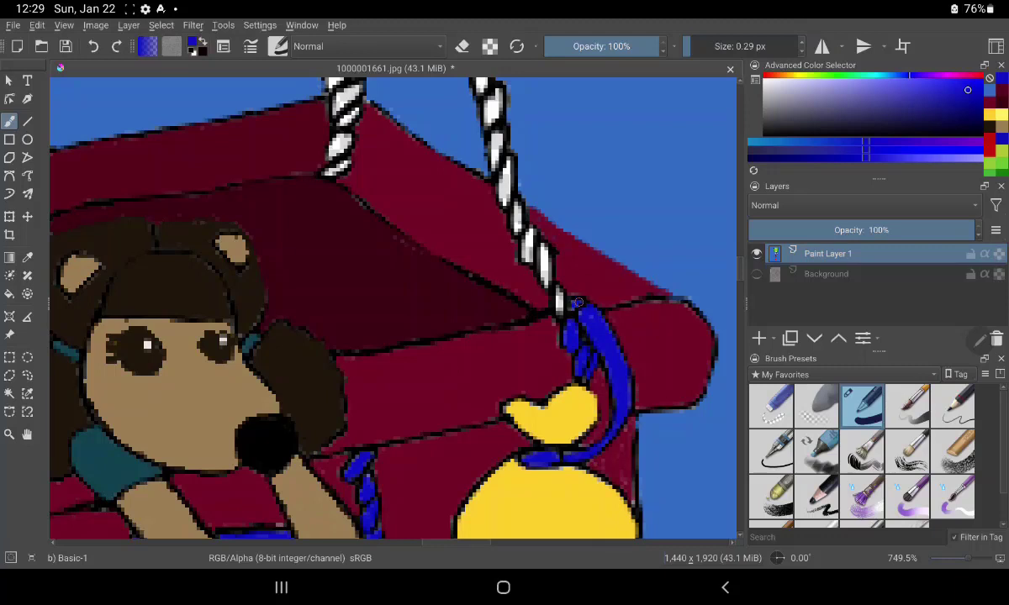
Extend the blue up the right rope's white segments above the basket
mouse_move(575, 307)
mouse_down()
mouse_move(558, 296)
mouse_move(527, 234)
mouse_up()
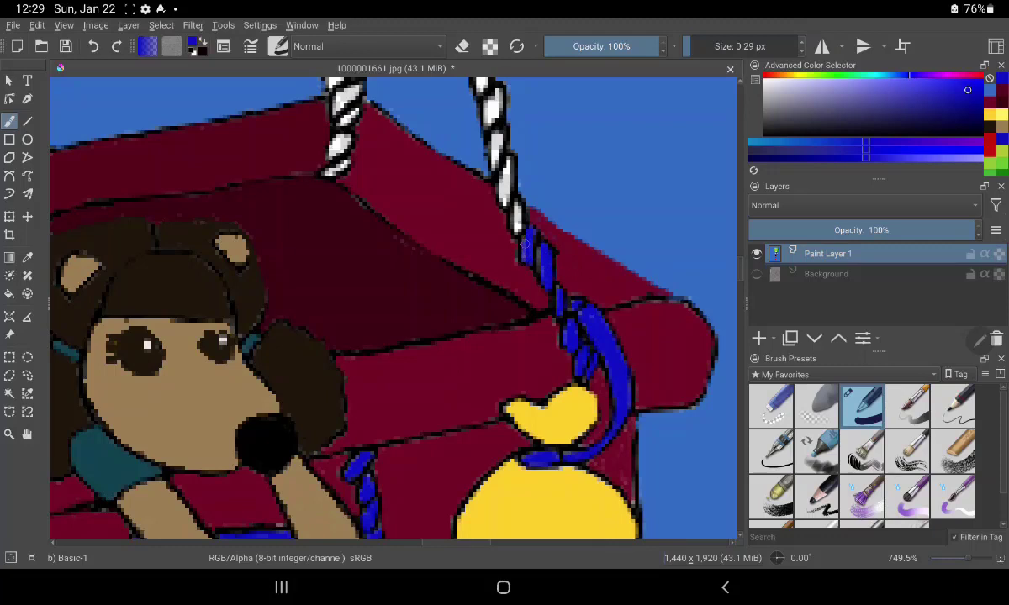
drag(521, 228, 514, 205)
drag(520, 209, 505, 171)
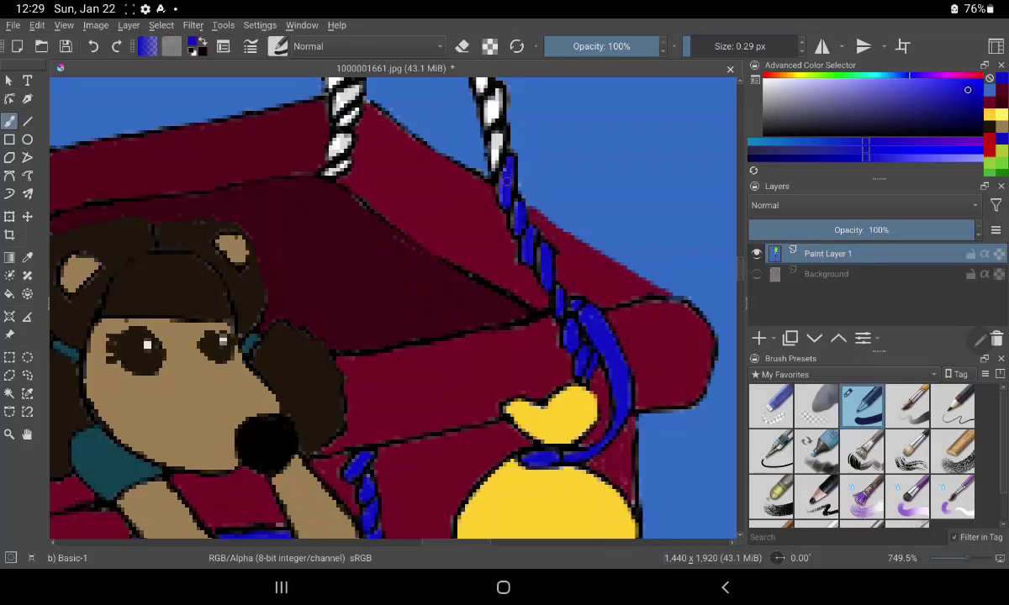
drag(506, 180, 497, 134)
drag(494, 134, 497, 92)
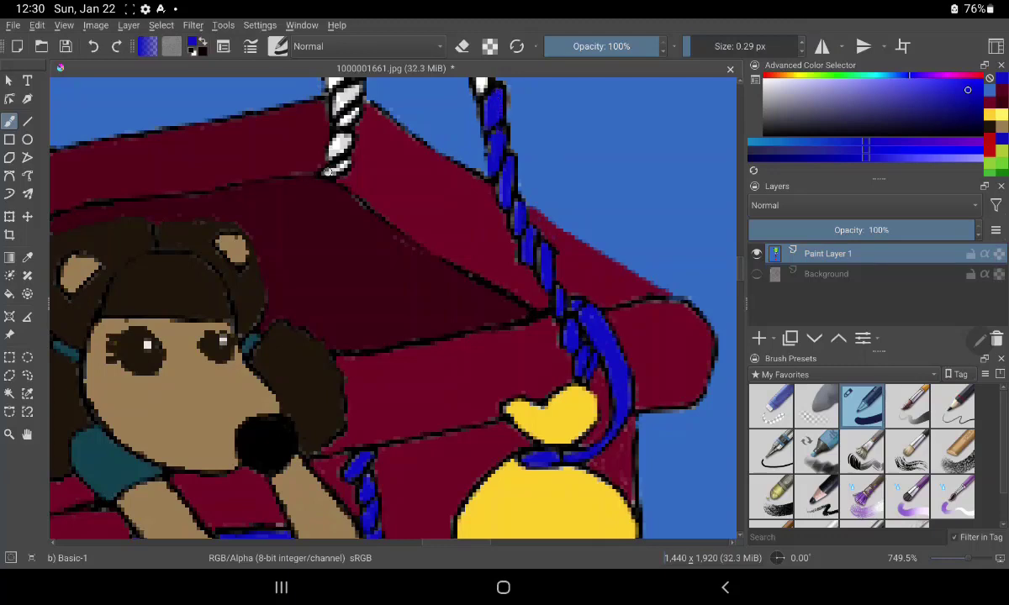
Paint the left rope's white stripes blue from its bottom tip to its top
drag(328, 175, 344, 164)
drag(339, 160, 344, 139)
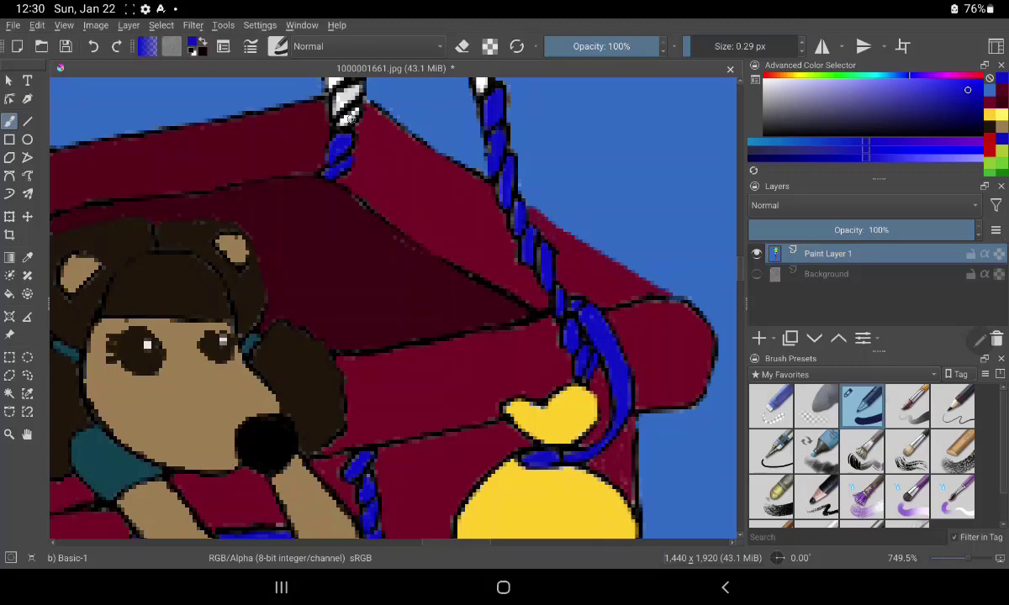
drag(342, 142, 356, 109)
mouse_move(350, 110)
mouse_down()
mouse_move(341, 91)
mouse_move(357, 84)
mouse_up()
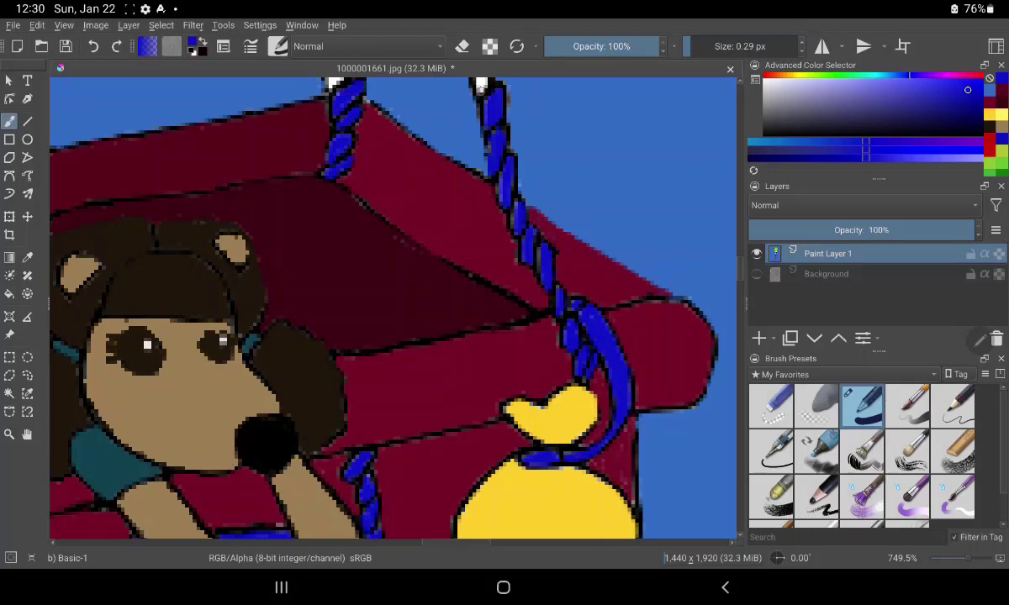
drag(479, 86, 508, 189)
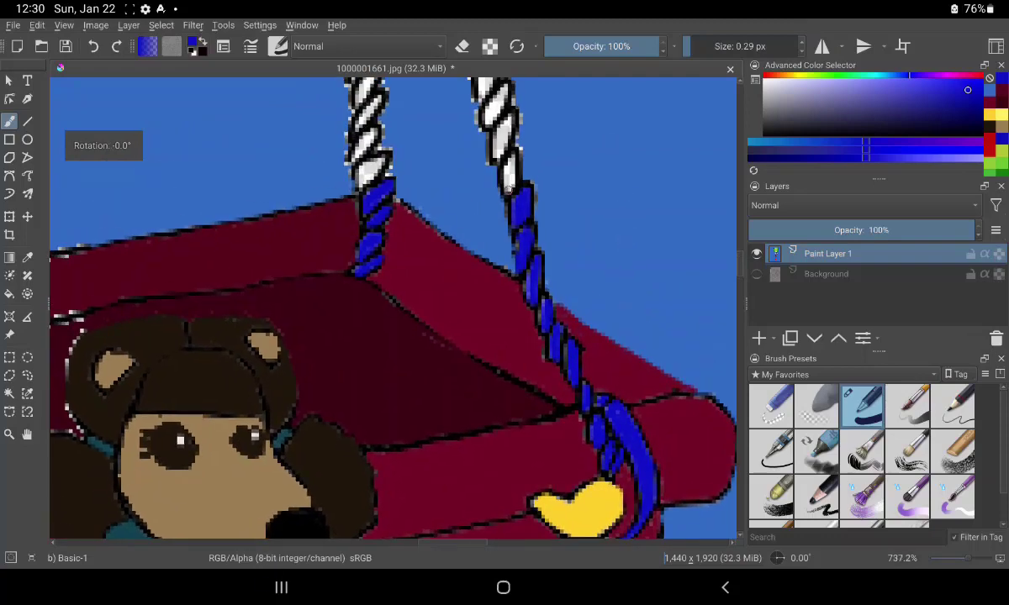
Paint the top of the right rope blue, filling its patchy white area solidly
mouse_move(579, 105)
mouse_down()
mouse_move(622, 137)
mouse_move(639, 237)
mouse_up()
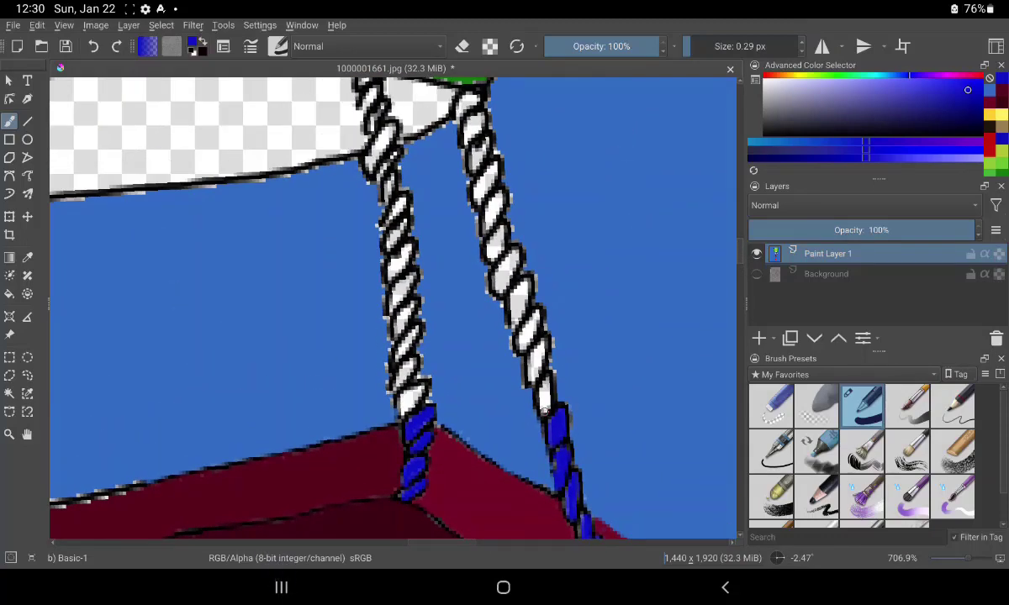
drag(459, 111, 476, 94)
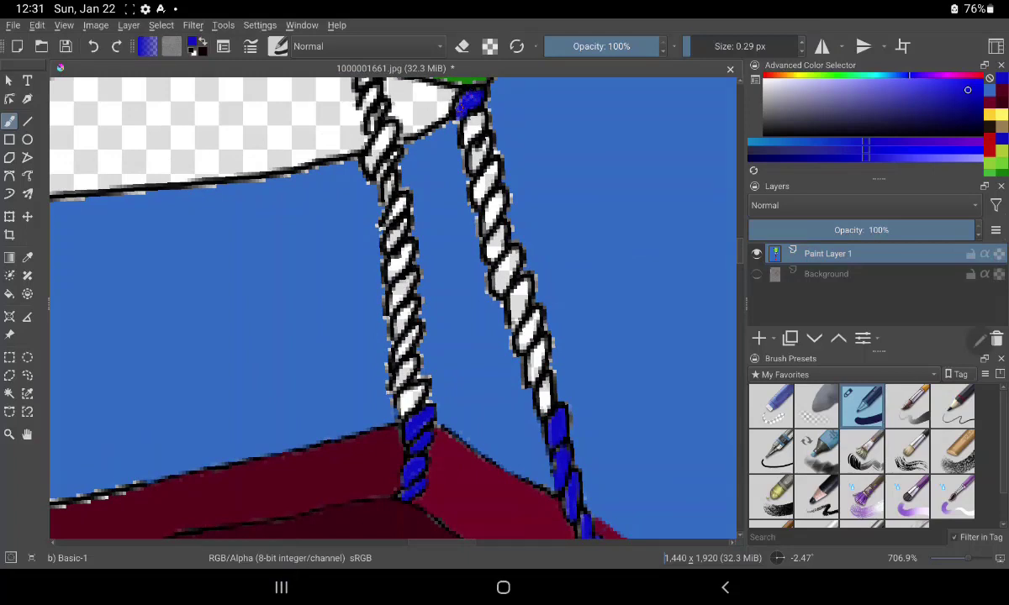
drag(475, 98, 475, 126)
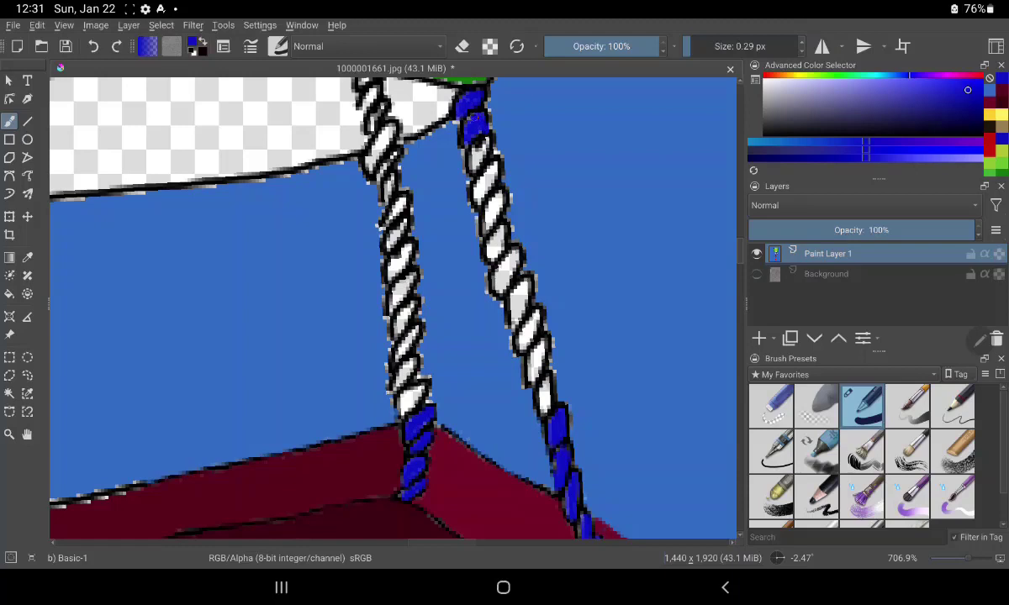
drag(475, 120, 476, 150)
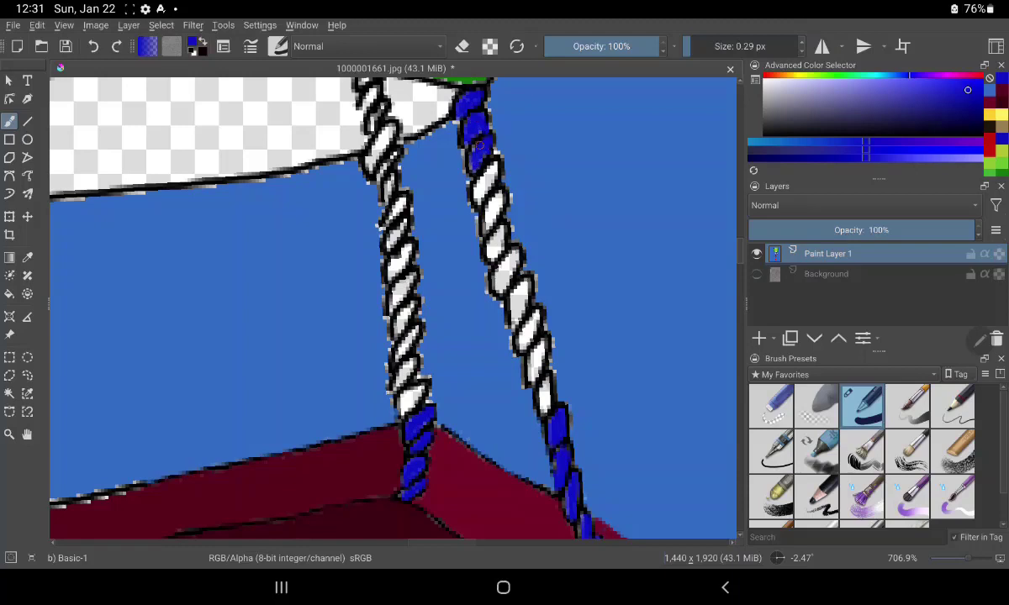
drag(477, 151, 481, 191)
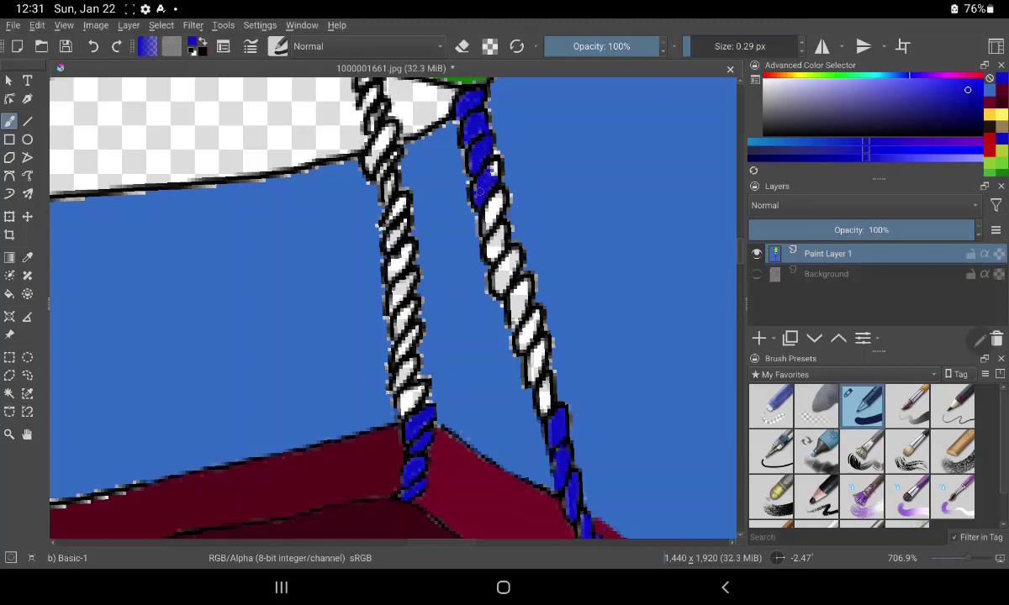
drag(485, 172, 491, 168)
Fill the right rope's remaining lower white segments and the left rope's top highlight blue
mouse_move(481, 189)
mouse_down()
mouse_move(492, 203)
mouse_move(499, 197)
mouse_up()
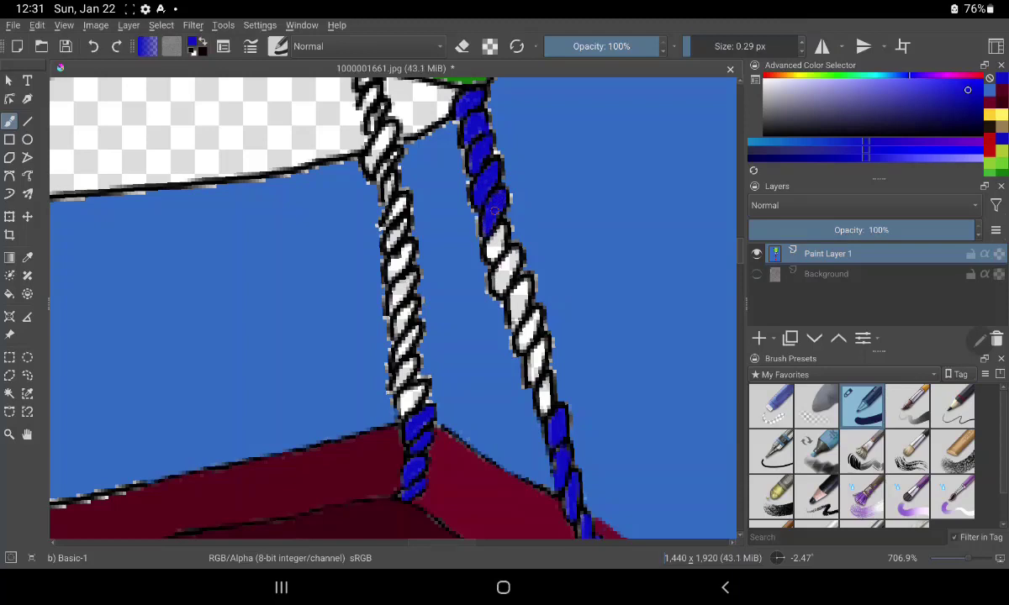
mouse_move(496, 210)
mouse_down()
mouse_move(503, 280)
mouse_move(508, 262)
mouse_up()
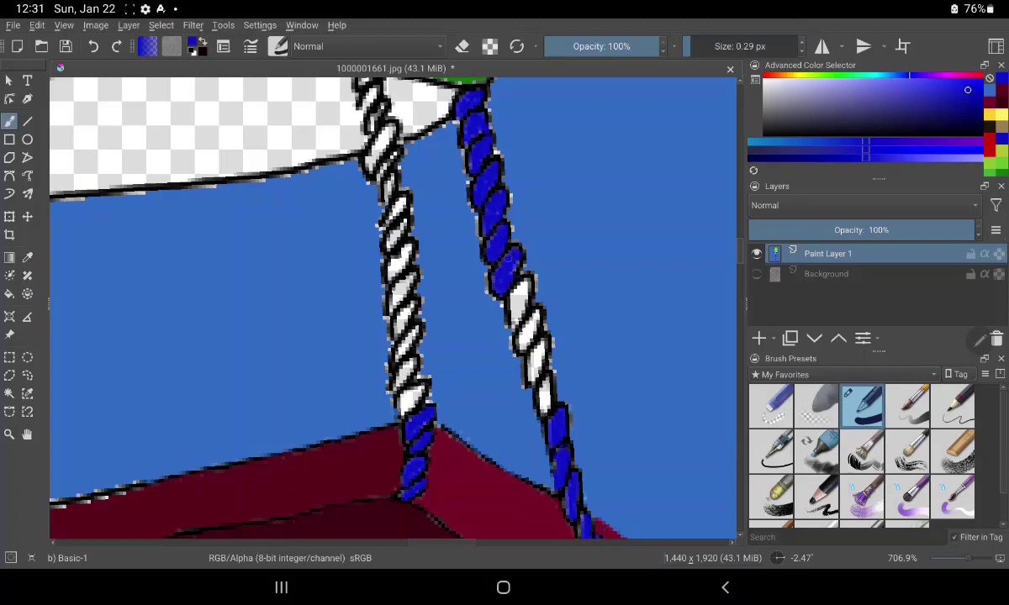
mouse_move(510, 255)
mouse_down()
mouse_move(517, 298)
mouse_move(523, 284)
mouse_up()
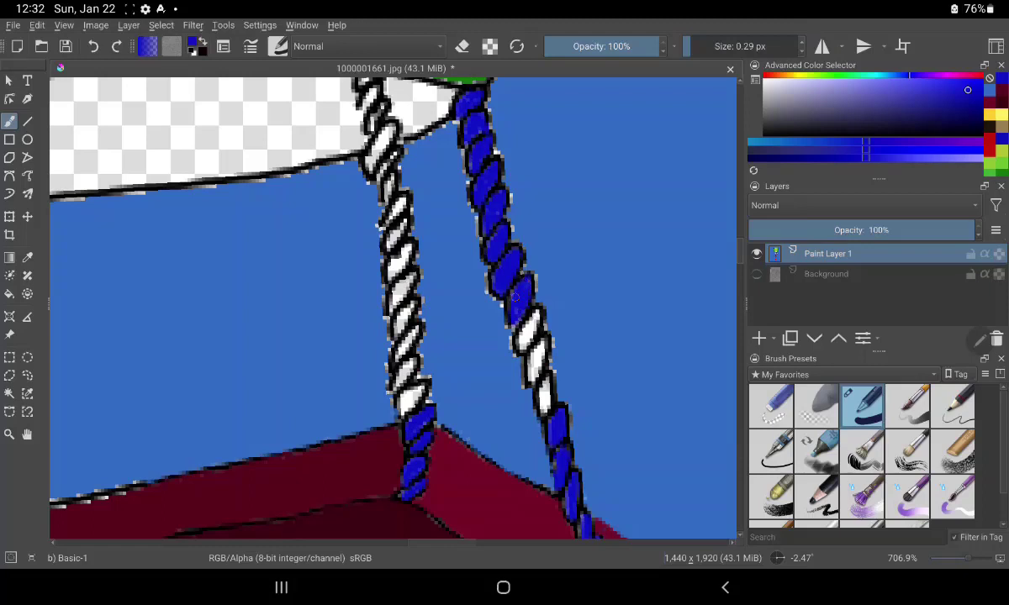
drag(514, 293, 524, 325)
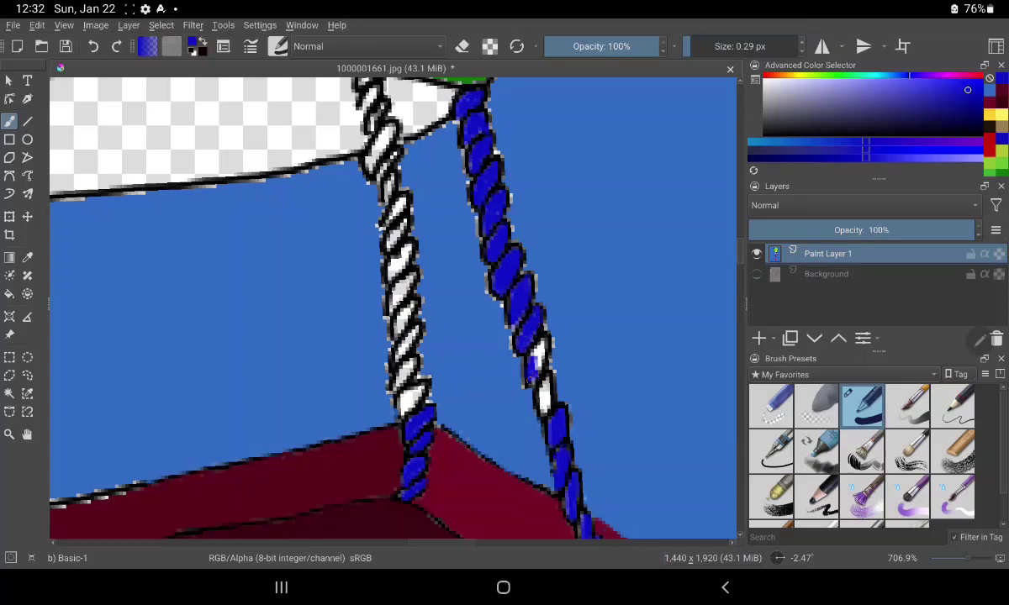
drag(534, 344, 537, 349)
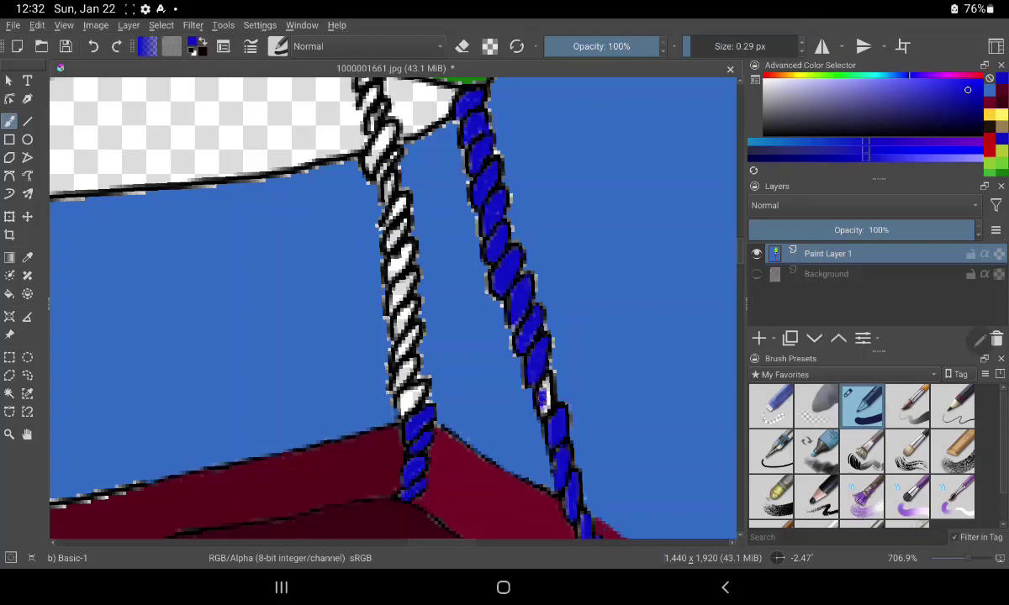
drag(544, 408, 547, 384)
drag(370, 164, 392, 130)
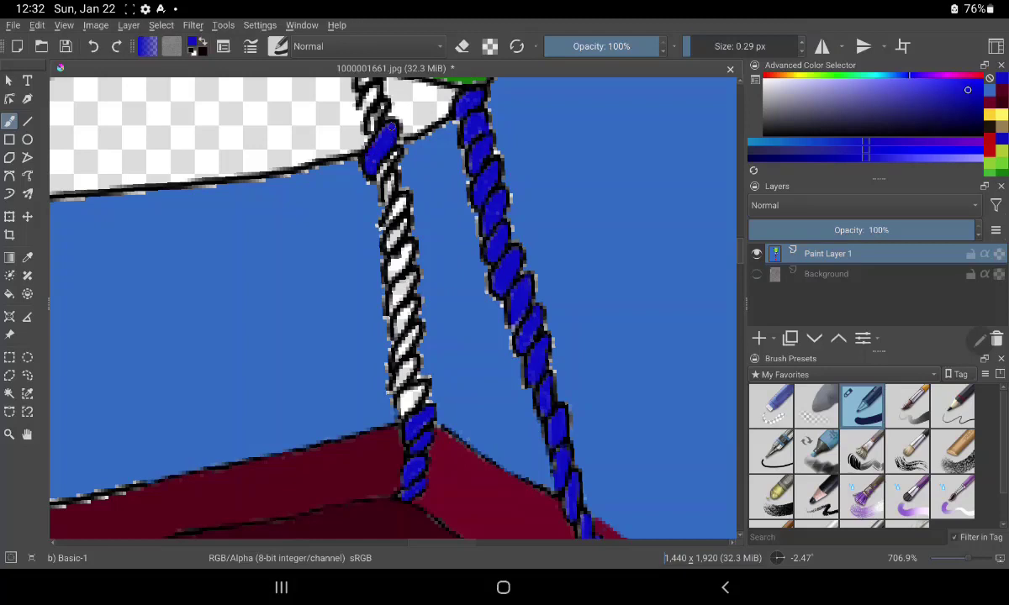
Cover the left rope's remaining white stripes blue, working down toward the basket
drag(364, 162, 397, 152)
drag(383, 169, 389, 192)
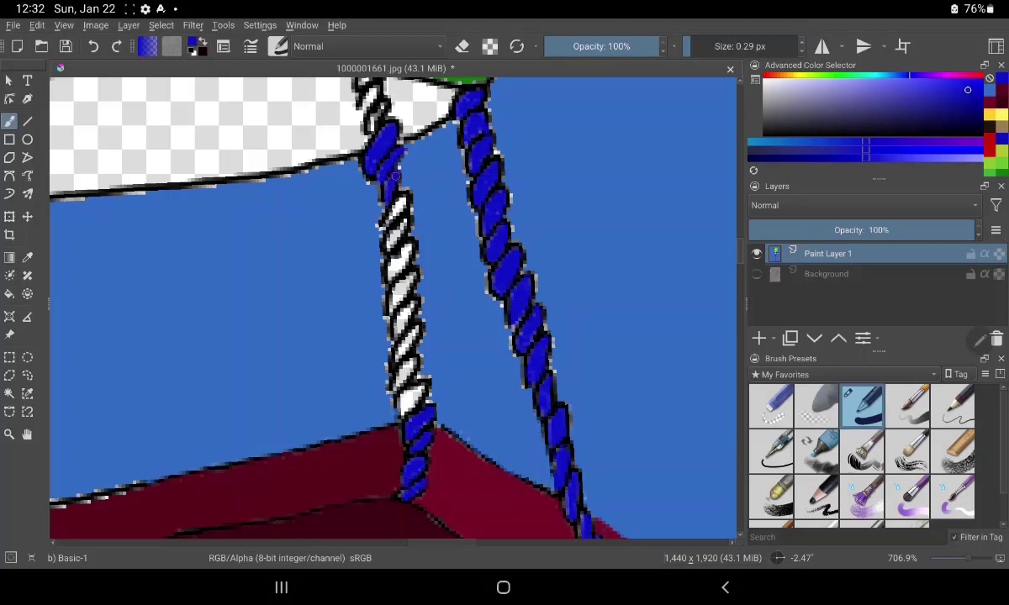
drag(395, 181, 388, 218)
drag(388, 218, 409, 287)
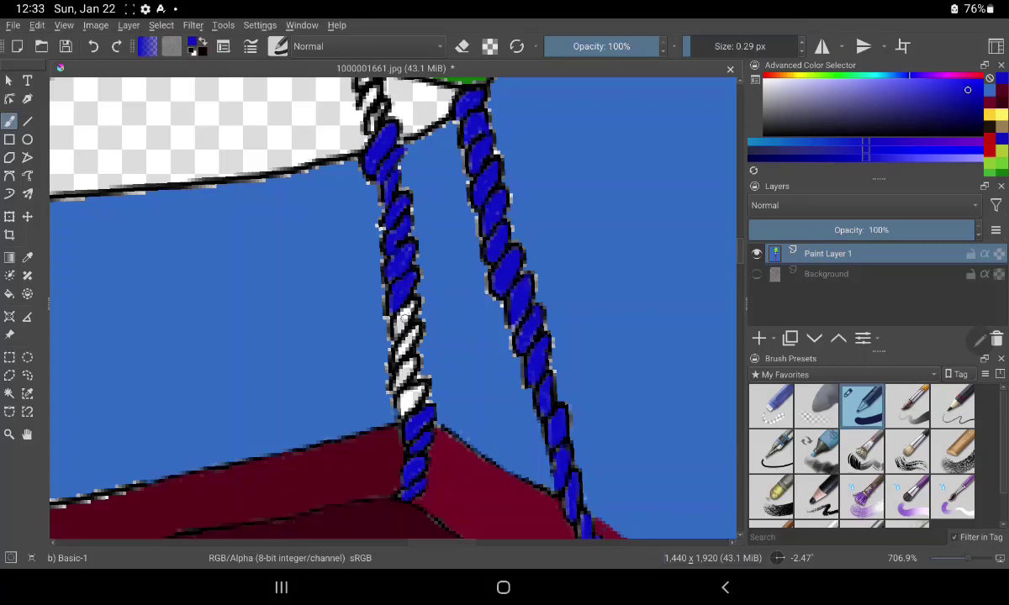
drag(400, 324, 411, 306)
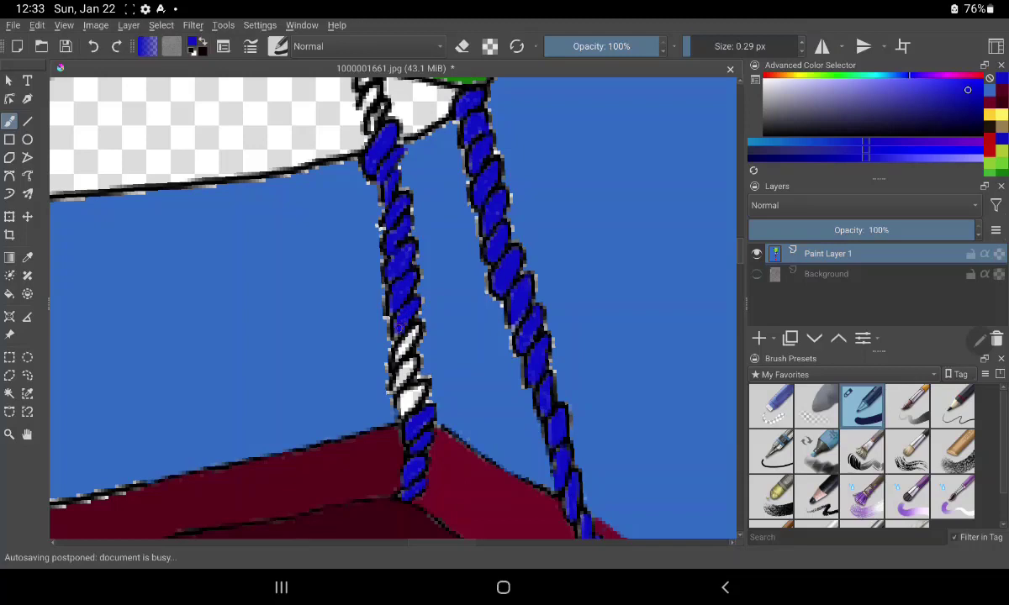
mouse_move(412, 340)
mouse_down()
mouse_move(405, 319)
mouse_move(384, 306)
mouse_move(411, 395)
mouse_move(417, 381)
mouse_up()
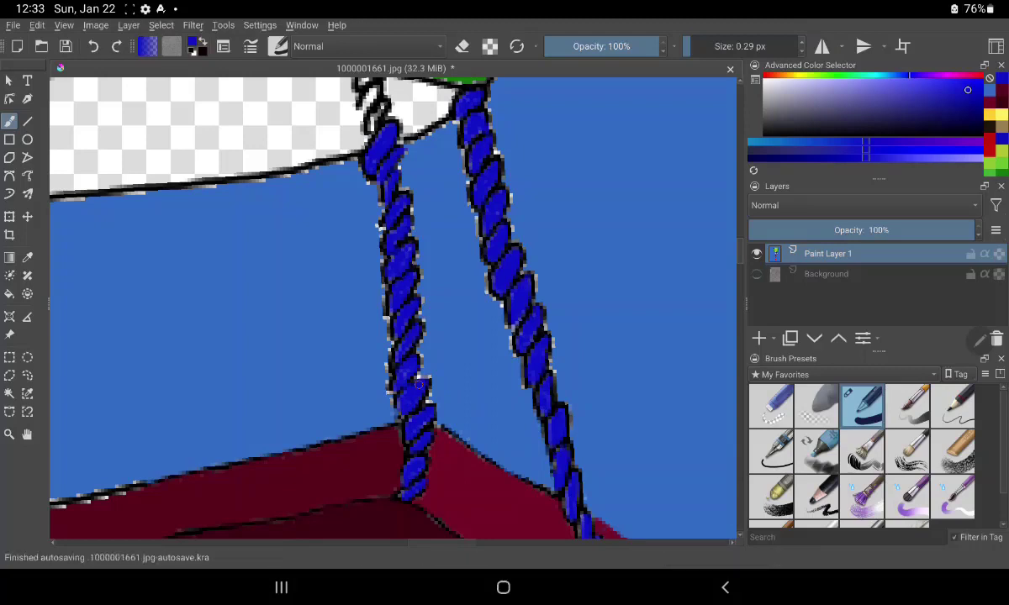
Sample the sky blue and paint over ragged white pixels on the right rope's outline, undoing one stroke
click(27, 257)
click(82, 214)
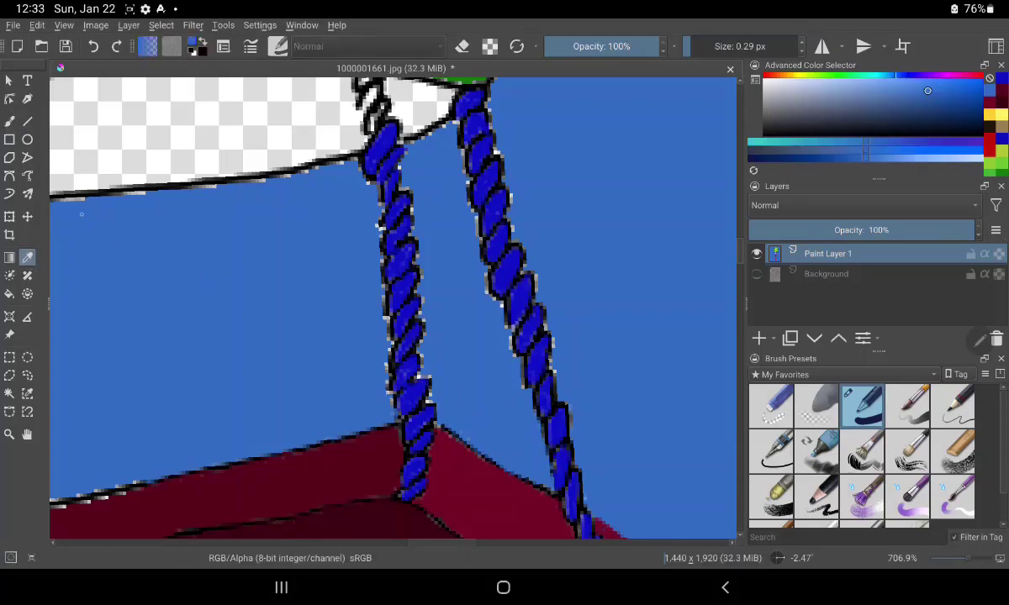
click(9, 120)
drag(458, 124, 464, 133)
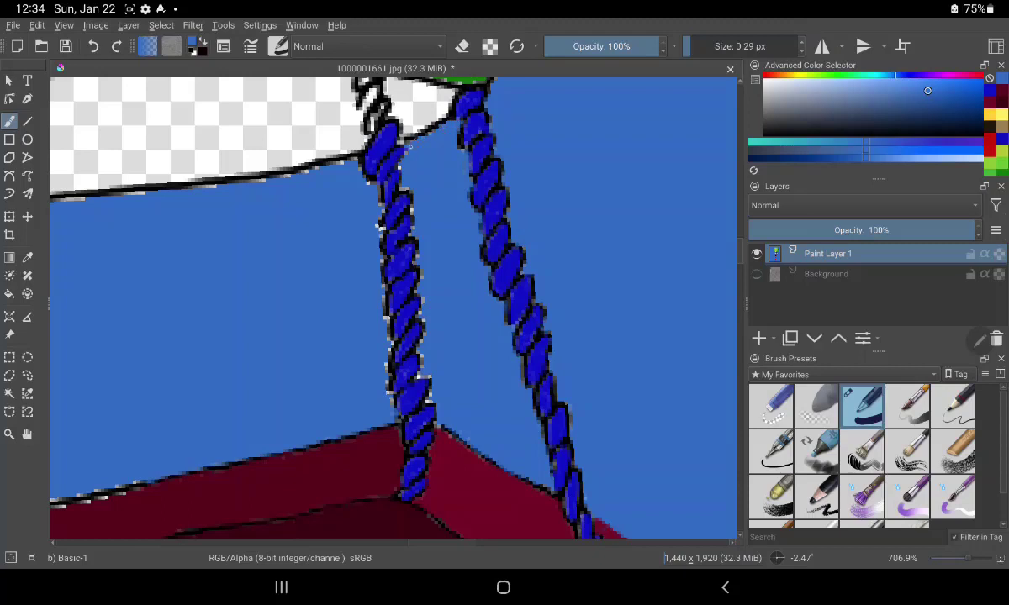
drag(399, 153, 398, 166)
key(ctrl+z)
Cover the left rope's outline and the jagged white top edge with sky blue
click(411, 317)
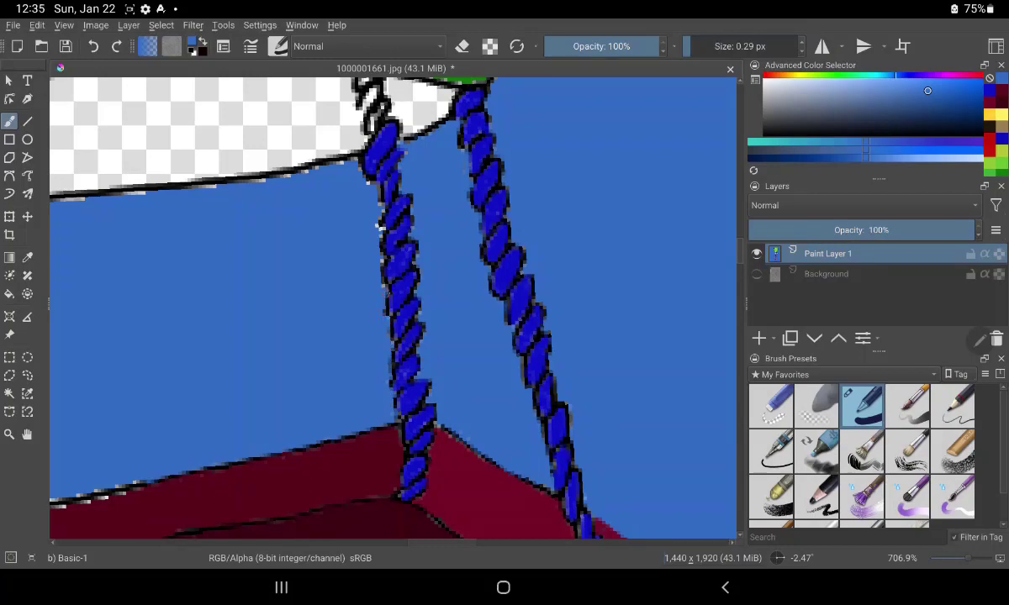
drag(383, 258, 387, 267)
drag(379, 221, 386, 234)
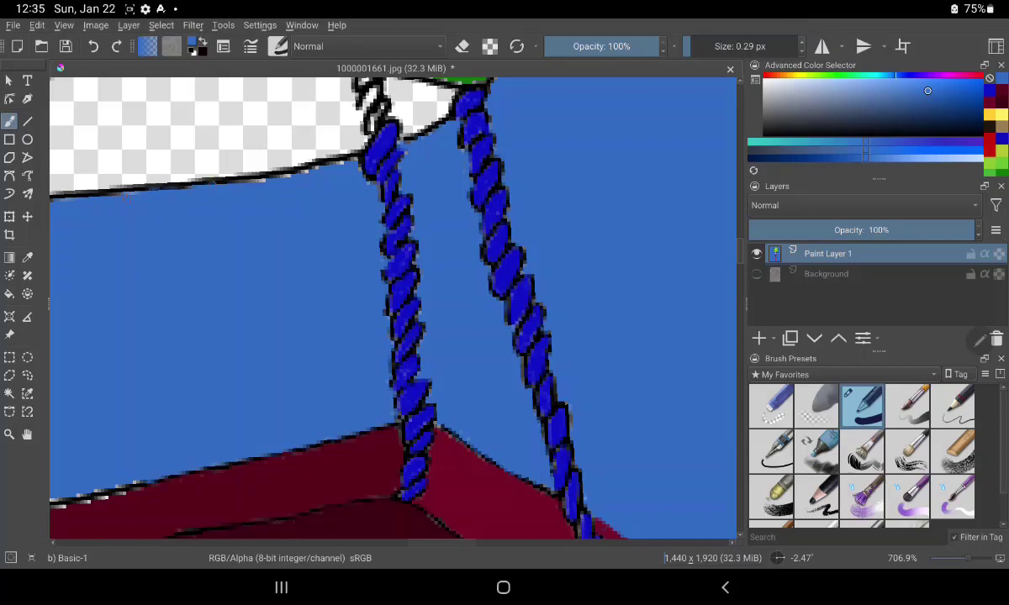
drag(240, 171, 261, 165)
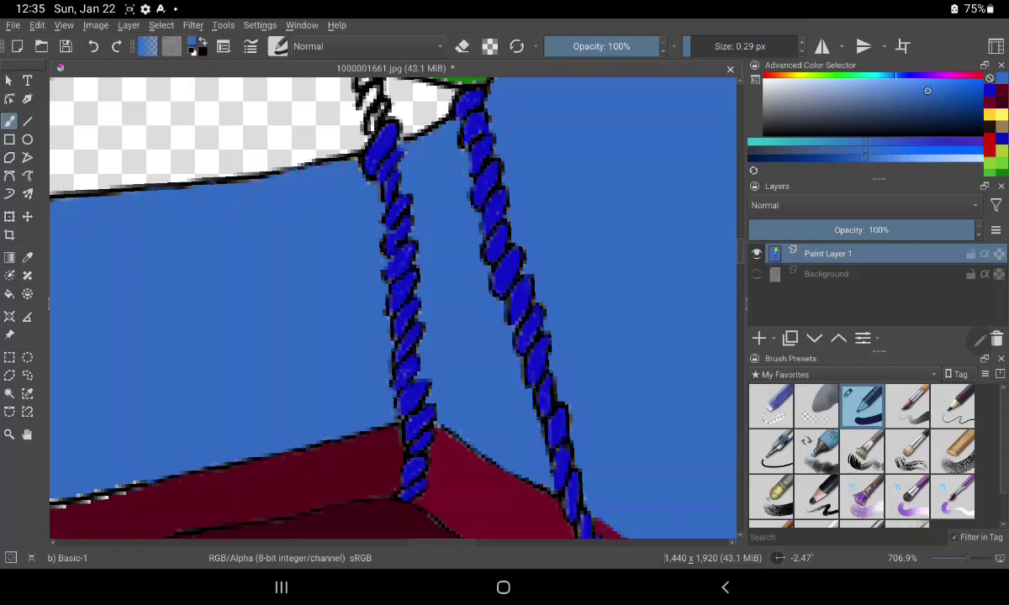
drag(320, 152, 357, 159)
Sample the basket's dark red for its jagged top edge, then clean the lower-left rim with sky blue
click(27, 257)
click(505, 495)
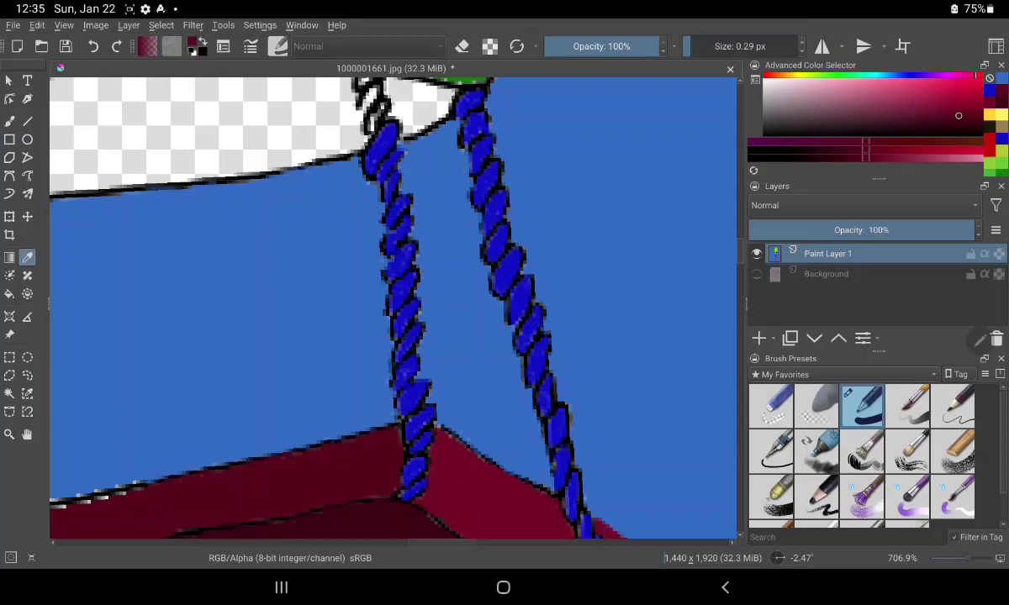
click(10, 121)
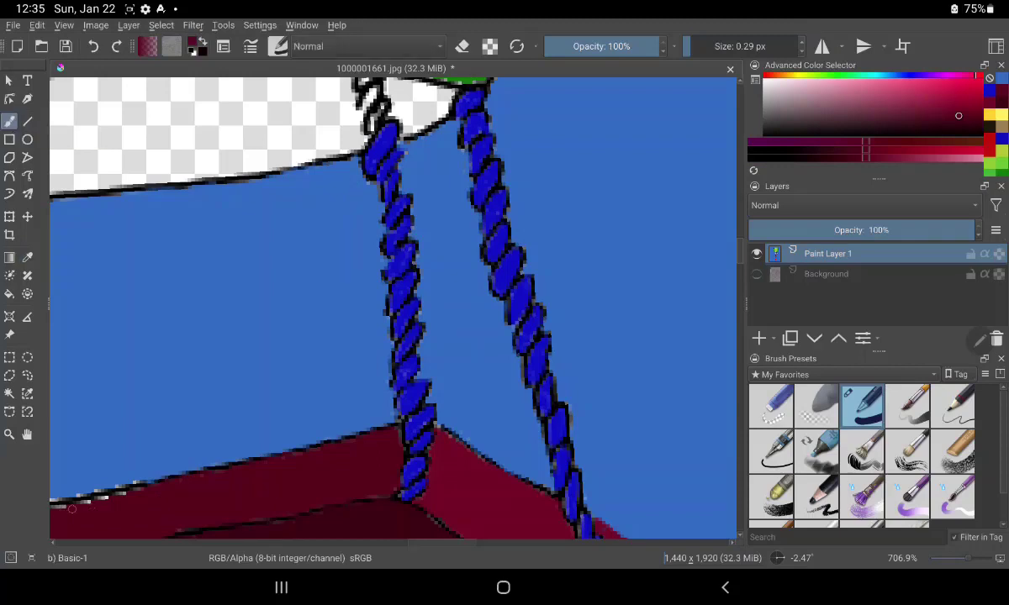
drag(71, 508, 141, 491)
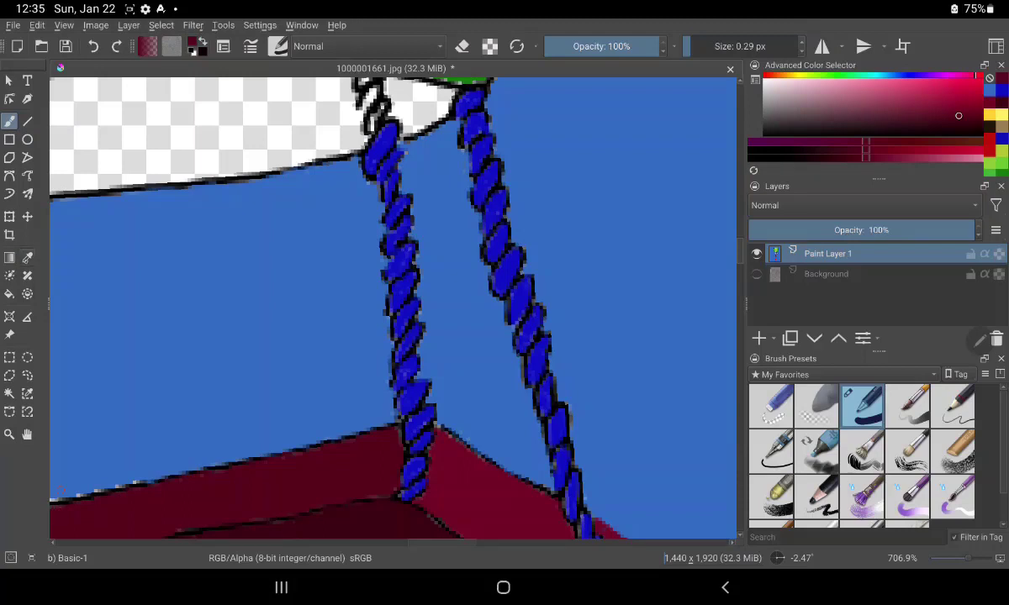
ctrl+click(73, 484)
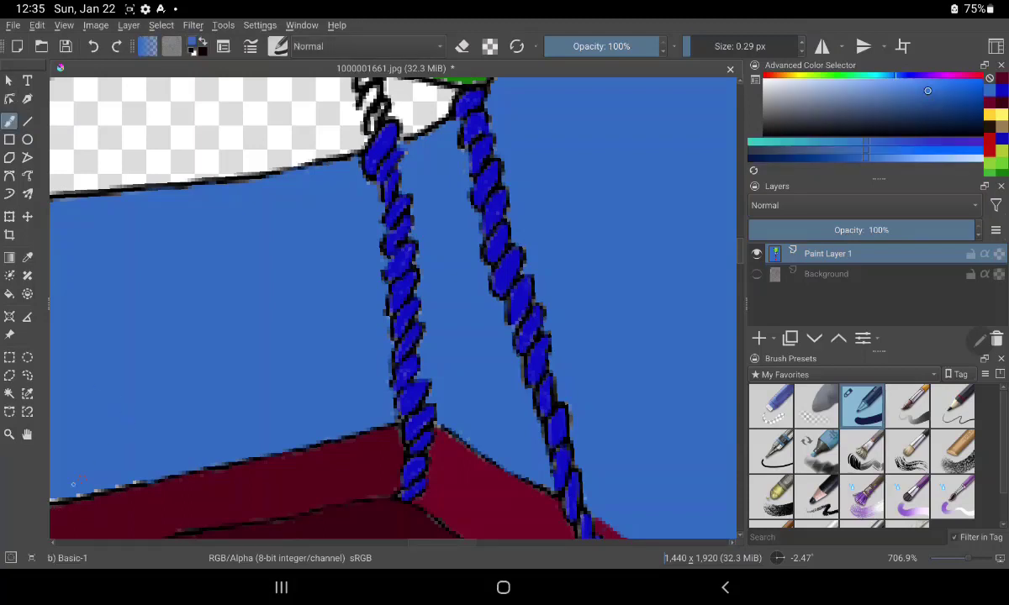
mouse_move(50, 487)
mouse_down()
mouse_move(109, 486)
mouse_move(121, 455)
mouse_move(143, 454)
mouse_up()
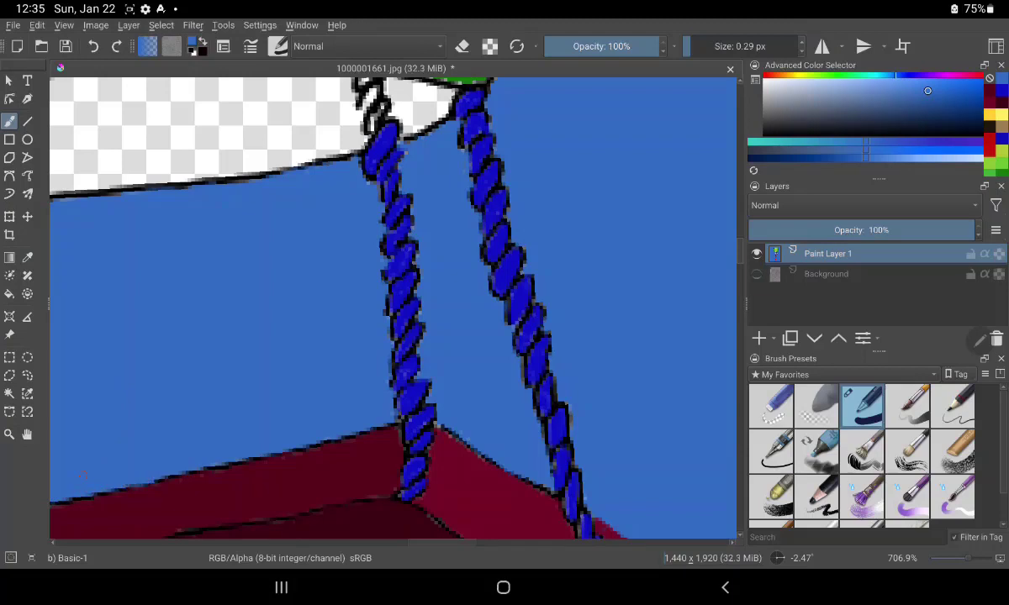
Pan to the white ropes, redraw gaps in the right rope's outline, and retouch the left rope's white
drag(249, 241, 688, 188)
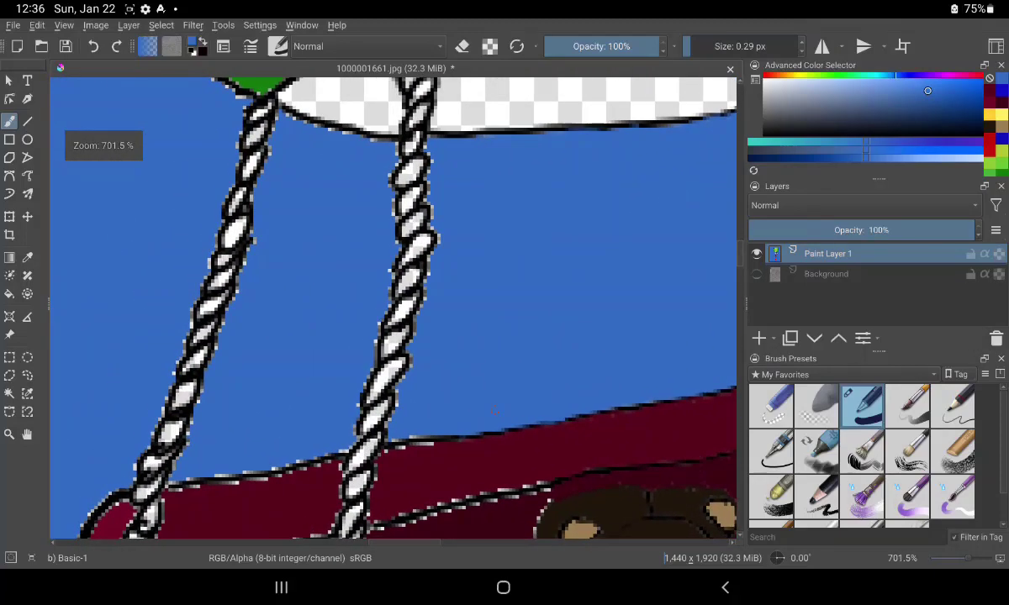
drag(399, 137, 405, 151)
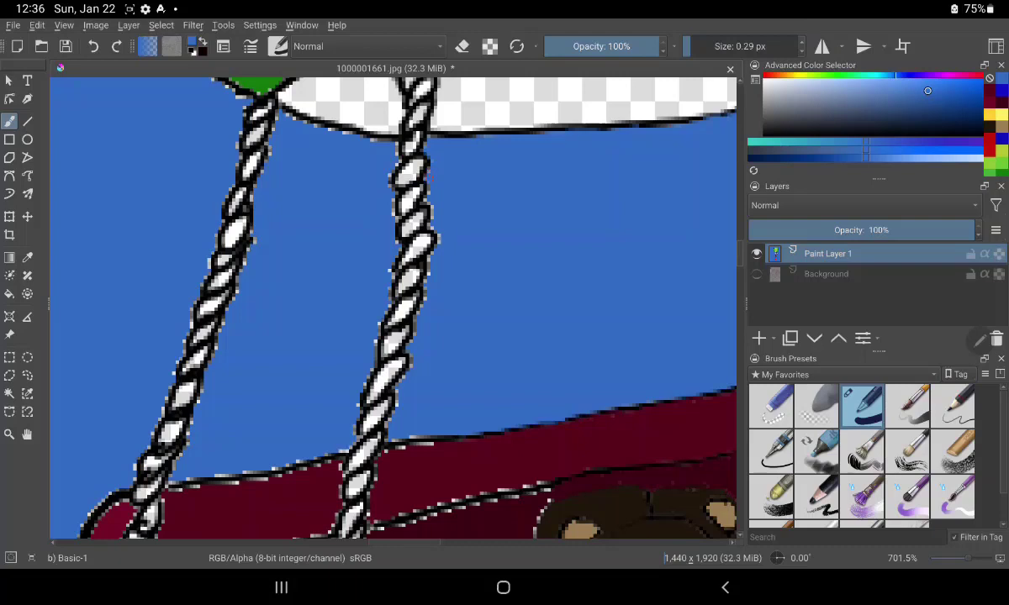
drag(405, 190, 412, 229)
drag(402, 255, 390, 296)
drag(372, 364, 361, 403)
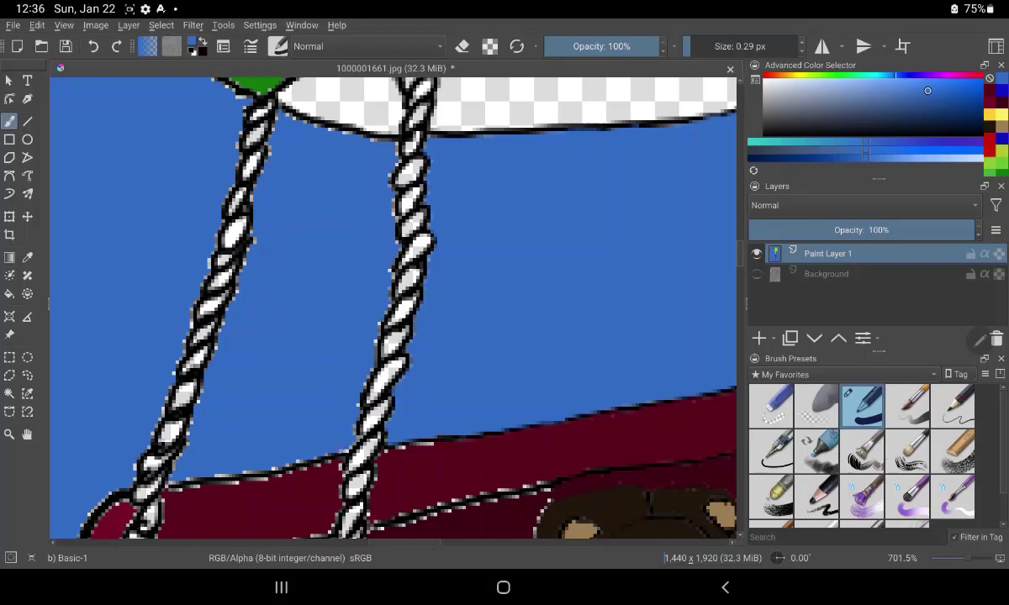
drag(335, 455, 347, 450)
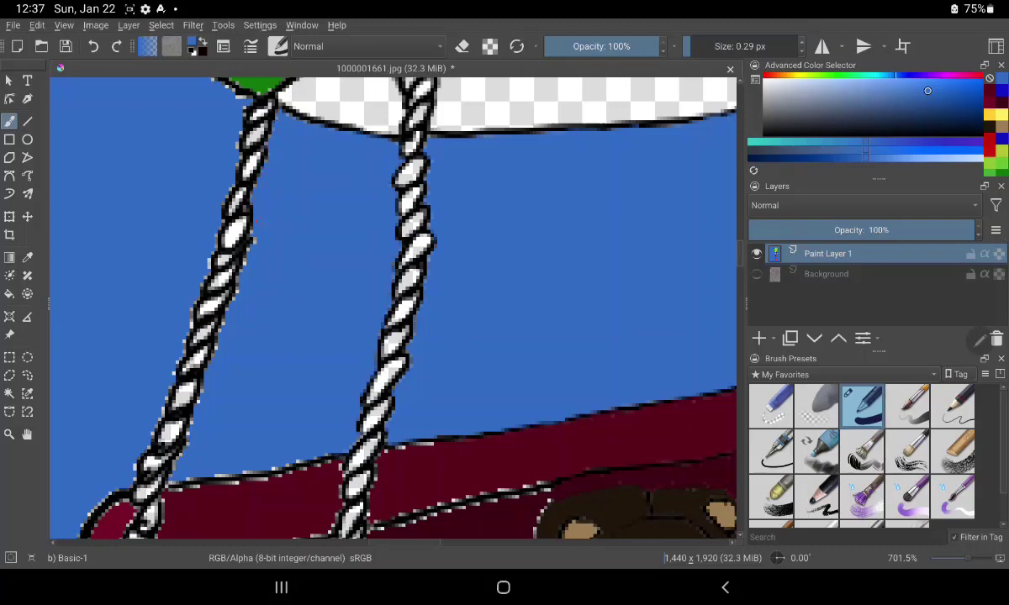
drag(236, 216, 237, 229)
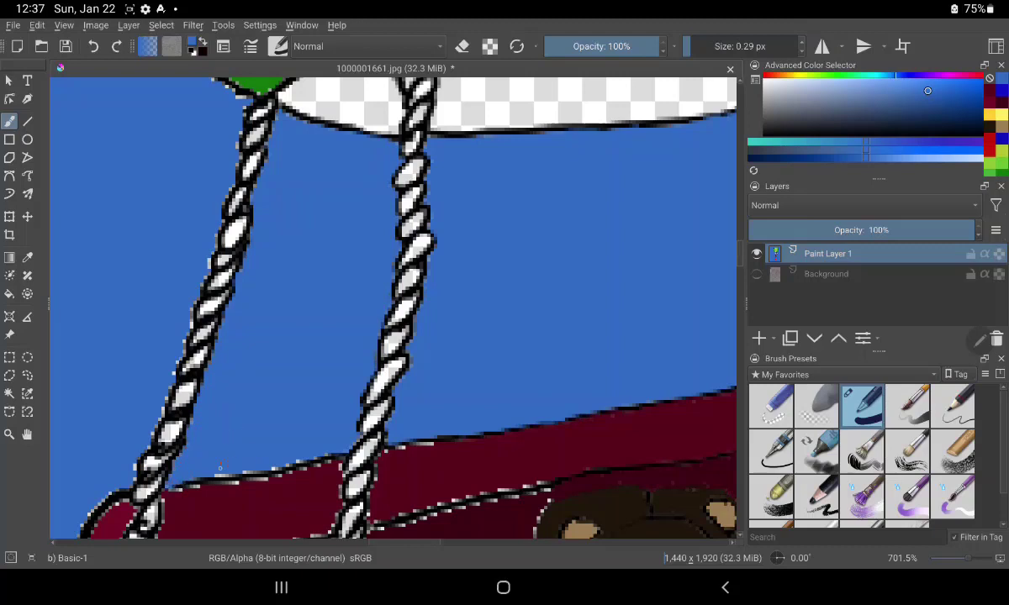
drag(217, 476, 229, 479)
Sample the basket's dark red and fill the white gaps along its top edge
click(27, 258)
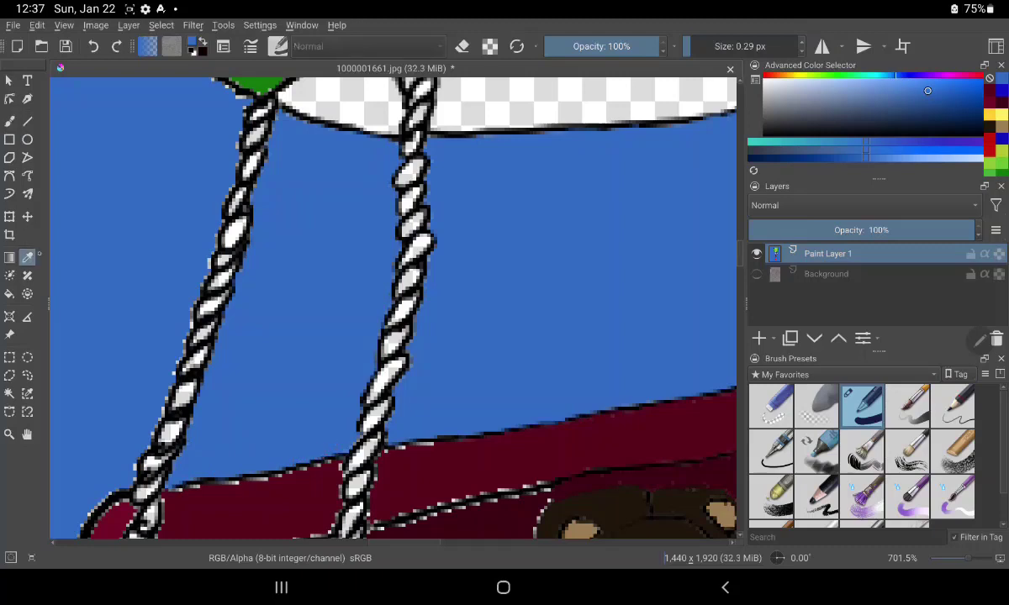
click(243, 519)
key(b)
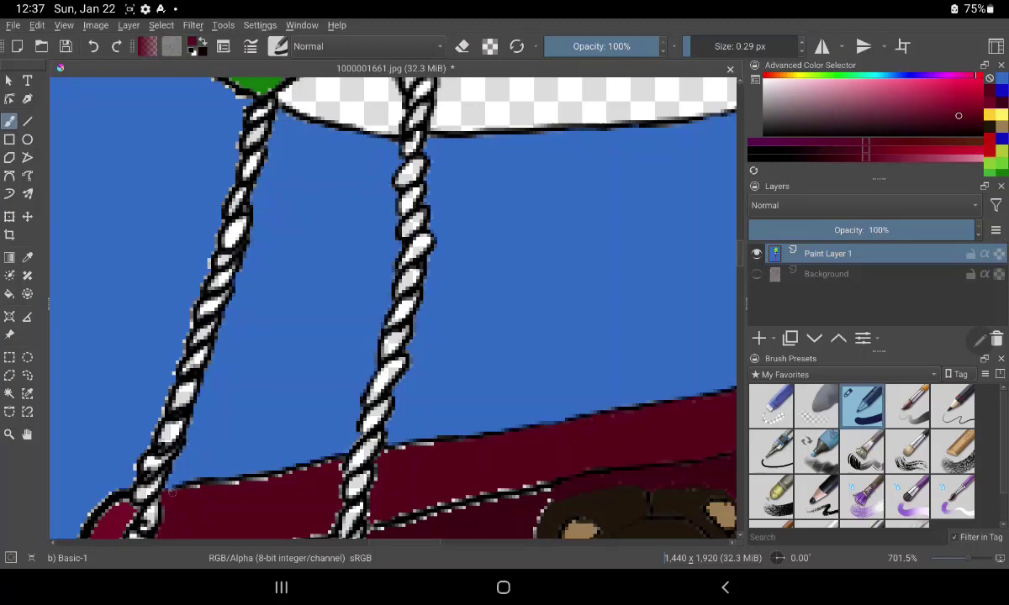
mouse_move(164, 485)
mouse_down()
mouse_move(327, 460)
mouse_move(310, 501)
mouse_move(282, 503)
mouse_up()
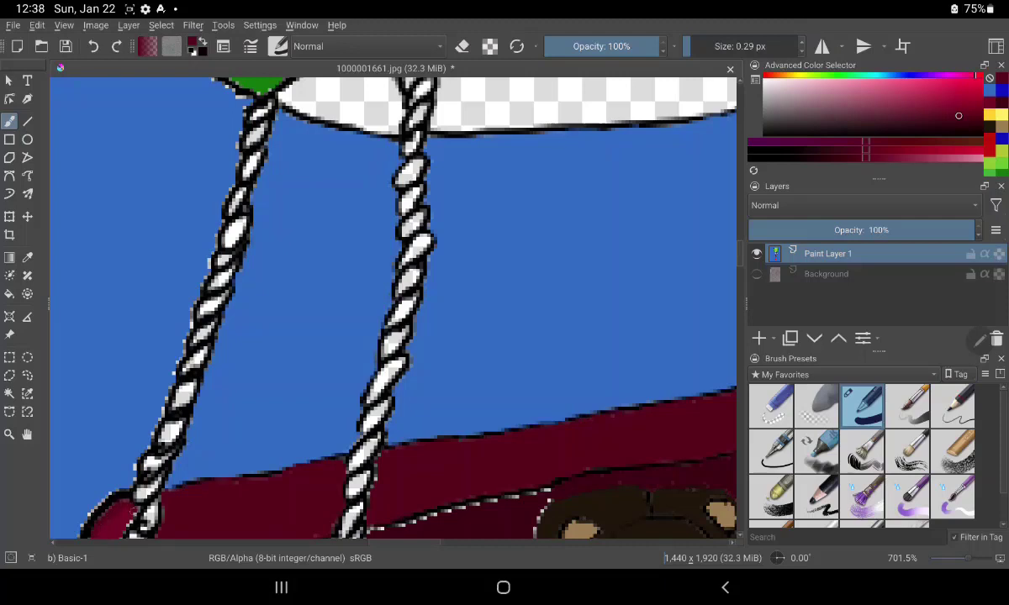
click(107, 502)
Sample sky blue, tidy the left rope's outline, and pan the dog's head into view
click(27, 257)
click(537, 252)
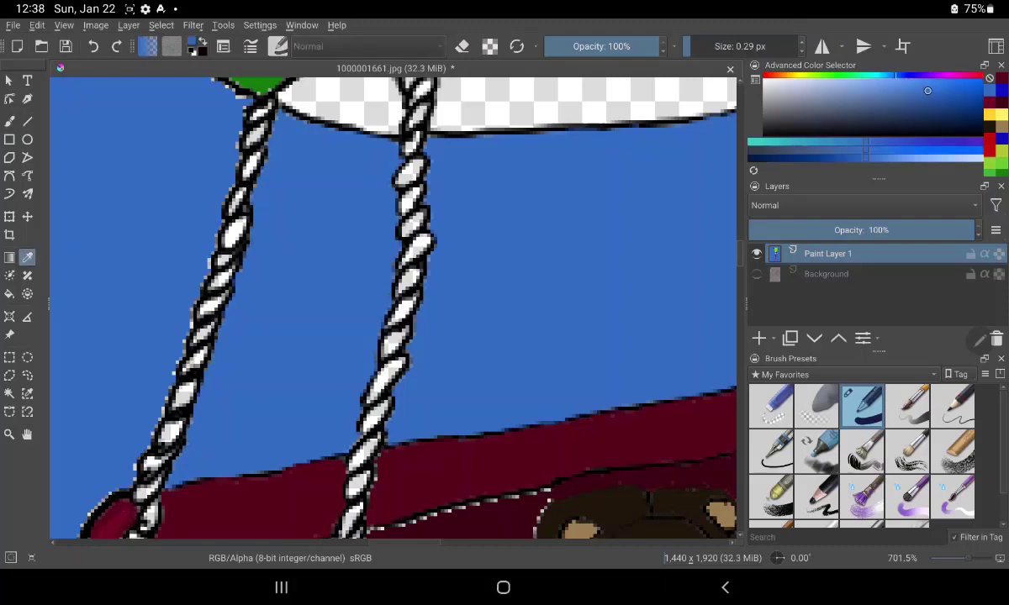
click(9, 121)
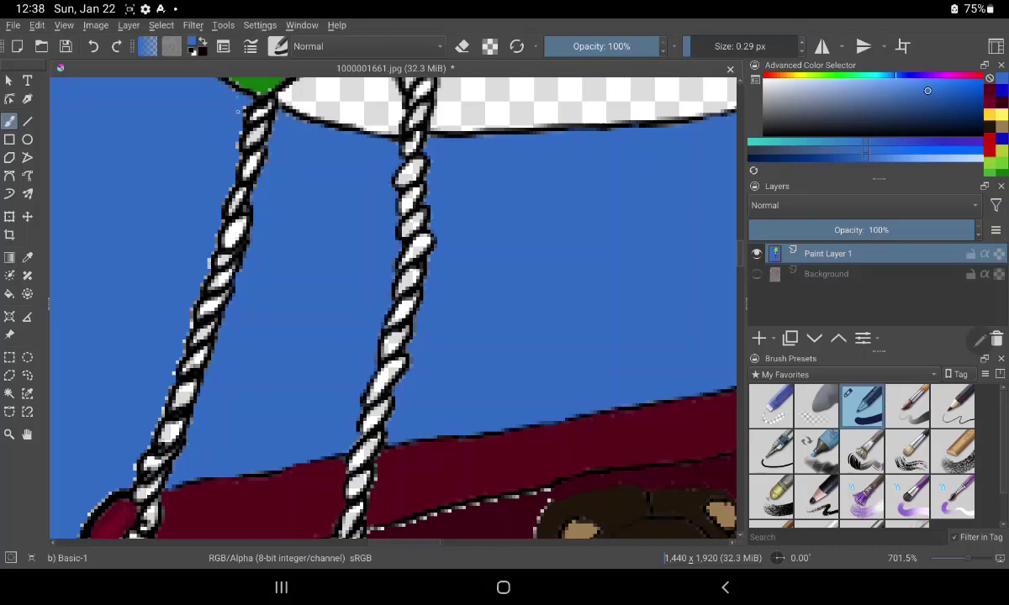
drag(222, 107, 230, 101)
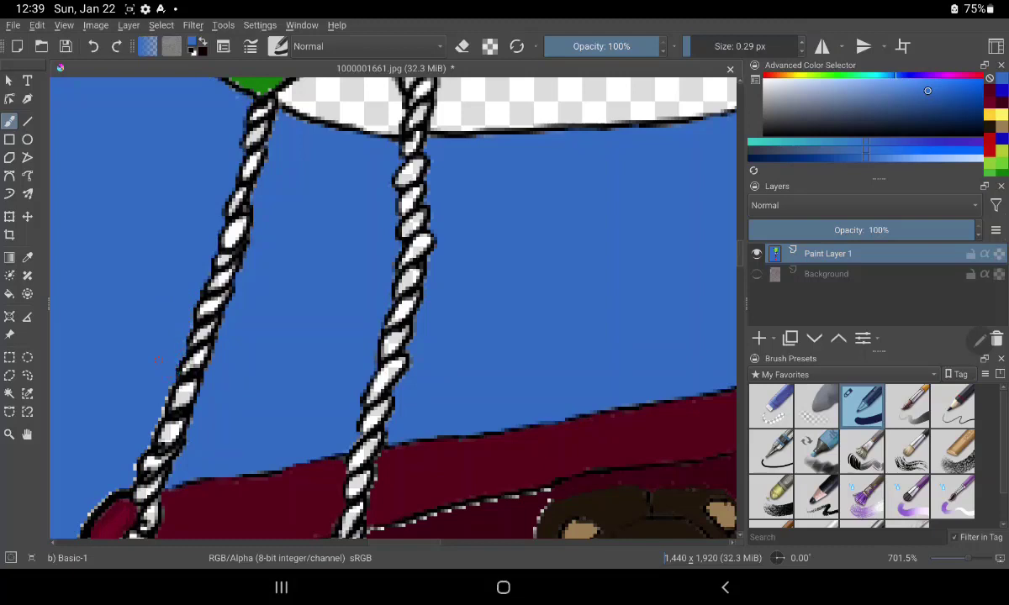
mouse_move(163, 361)
mouse_down()
mouse_move(156, 437)
mouse_move(137, 469)
mouse_move(84, 511)
mouse_move(85, 528)
mouse_up()
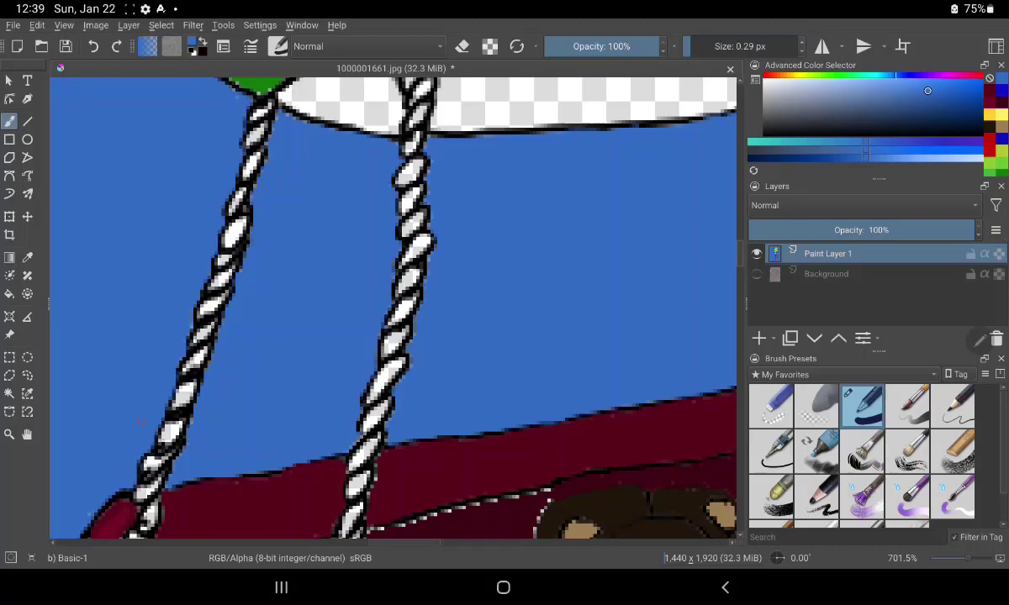
mouse_move(622, 485)
mouse_down()
mouse_move(637, 339)
mouse_move(619, 299)
mouse_move(585, 311)
mouse_up()
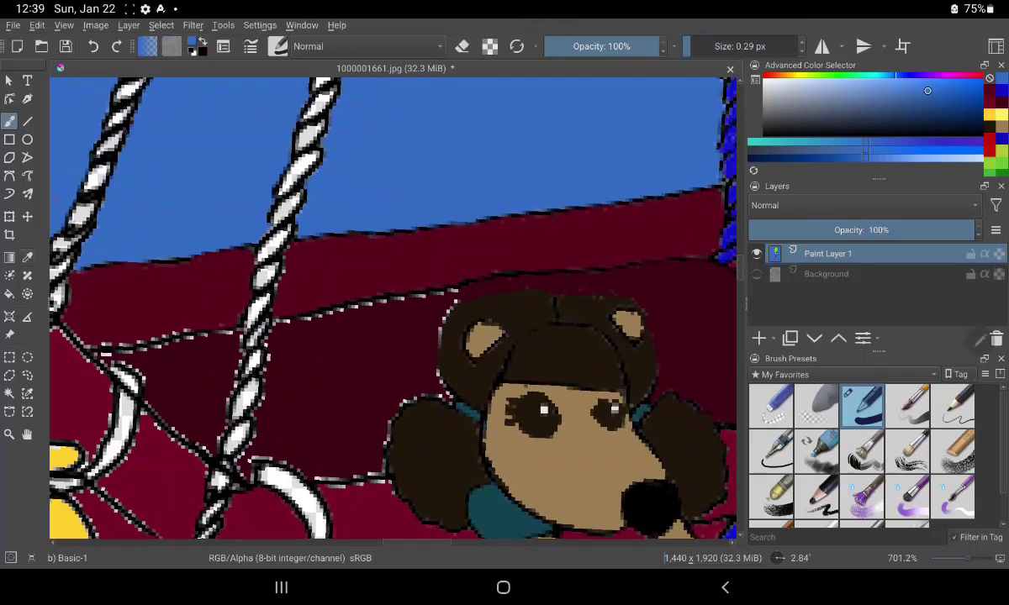
click(26, 257)
Sample the dark blue and paint the lower white strands of the middle rope blue
click(728, 236)
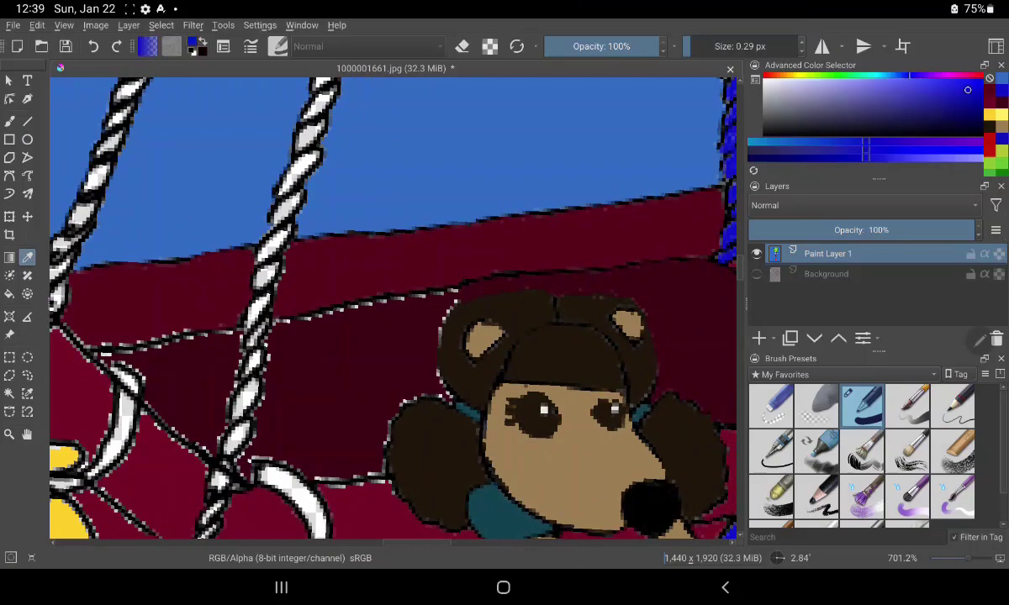
click(9, 121)
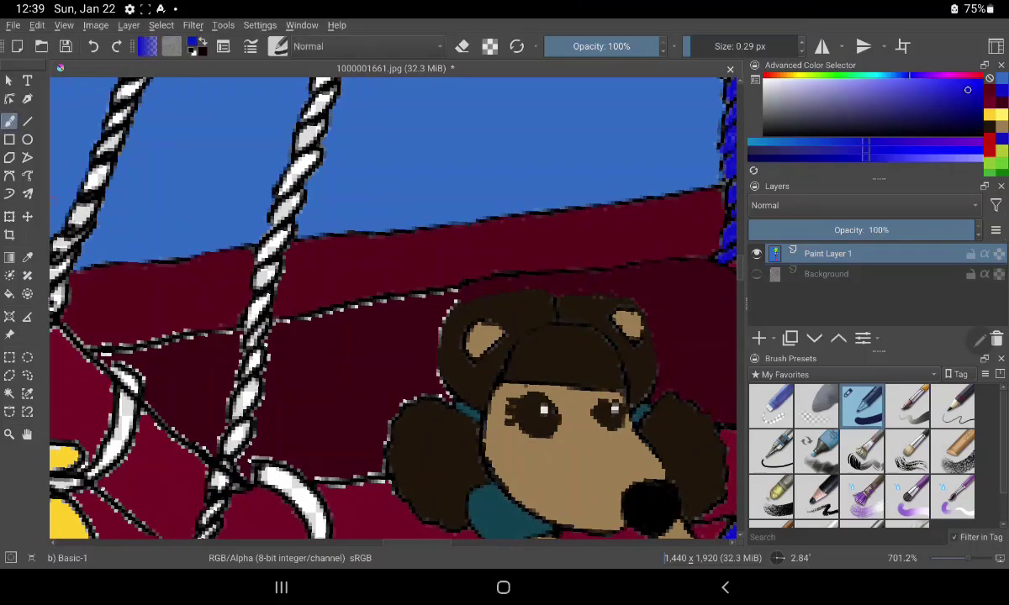
click(234, 433)
mouse_move(232, 430)
mouse_down()
mouse_move(241, 442)
mouse_move(245, 430)
mouse_move(227, 451)
mouse_up()
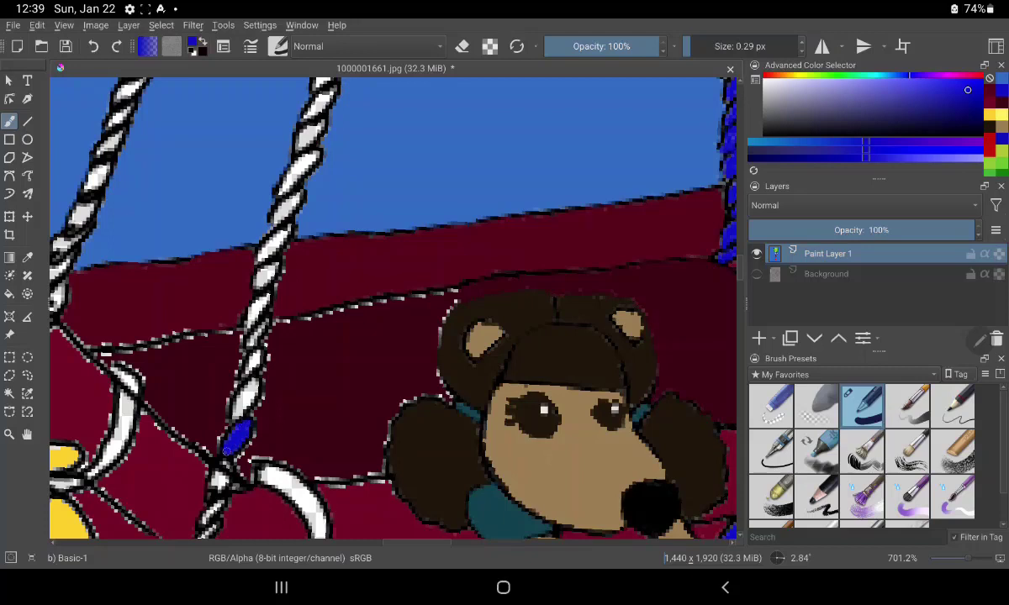
drag(232, 378, 240, 412)
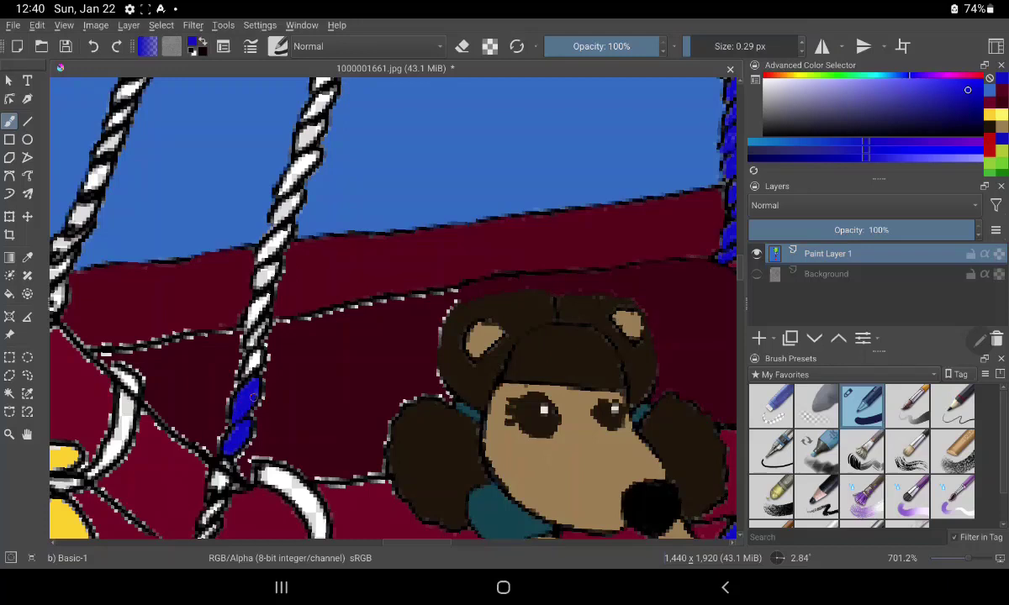
mouse_move(250, 380)
mouse_down()
mouse_move(268, 319)
mouse_move(248, 320)
mouse_up()
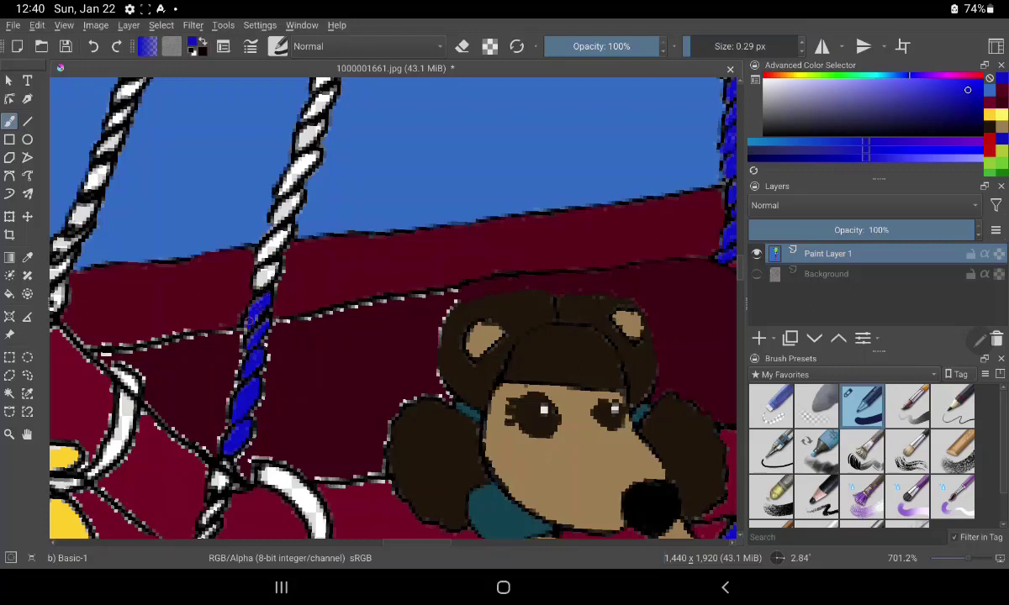
drag(251, 313, 267, 266)
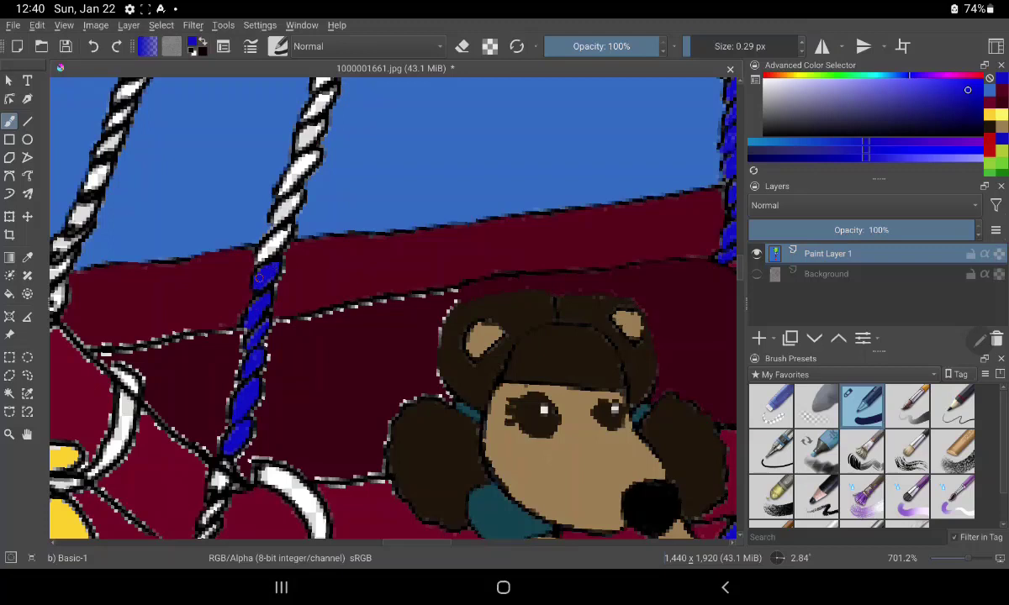
Continue painting the middle rope's strands blue up to its top
mouse_move(261, 261)
mouse_down()
mouse_move(273, 241)
mouse_move(264, 250)
mouse_up()
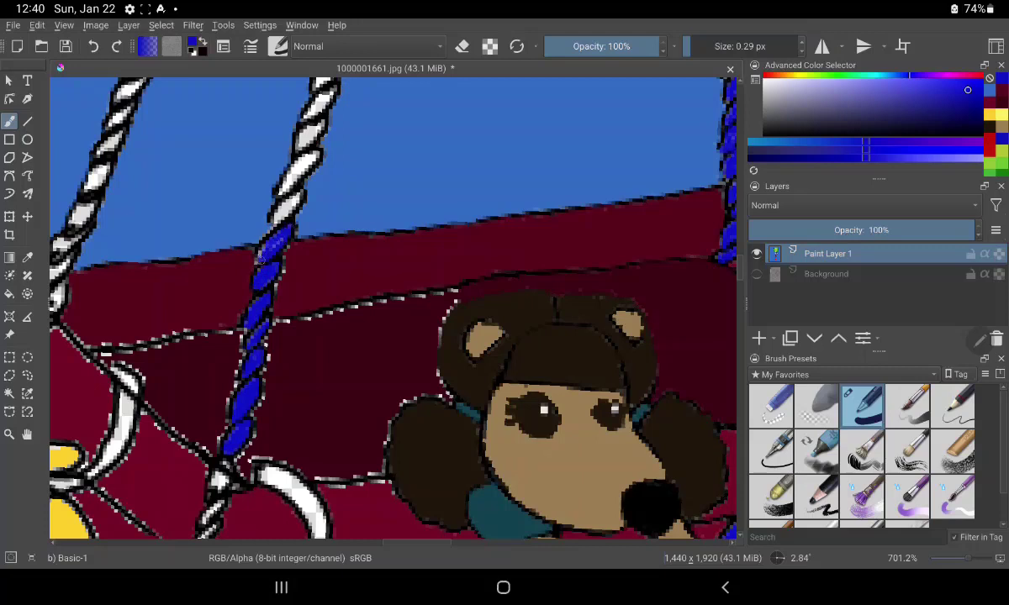
drag(273, 245, 288, 229)
drag(287, 204, 282, 216)
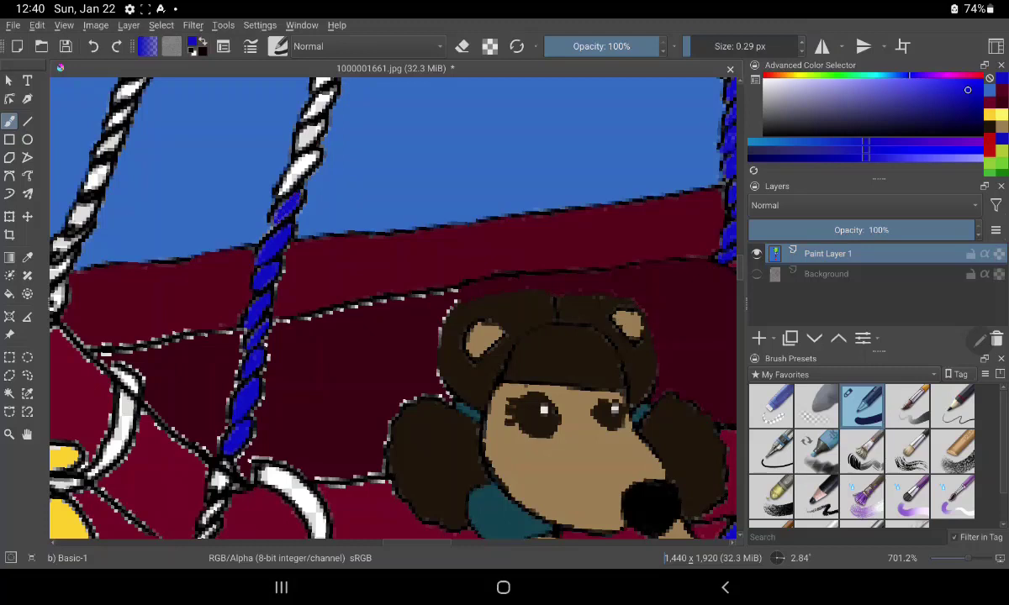
mouse_move(291, 174)
mouse_down()
mouse_move(306, 160)
mouse_move(274, 161)
mouse_move(264, 180)
mouse_move(298, 142)
mouse_move(305, 166)
mouse_move(294, 143)
mouse_move(271, 169)
mouse_up()
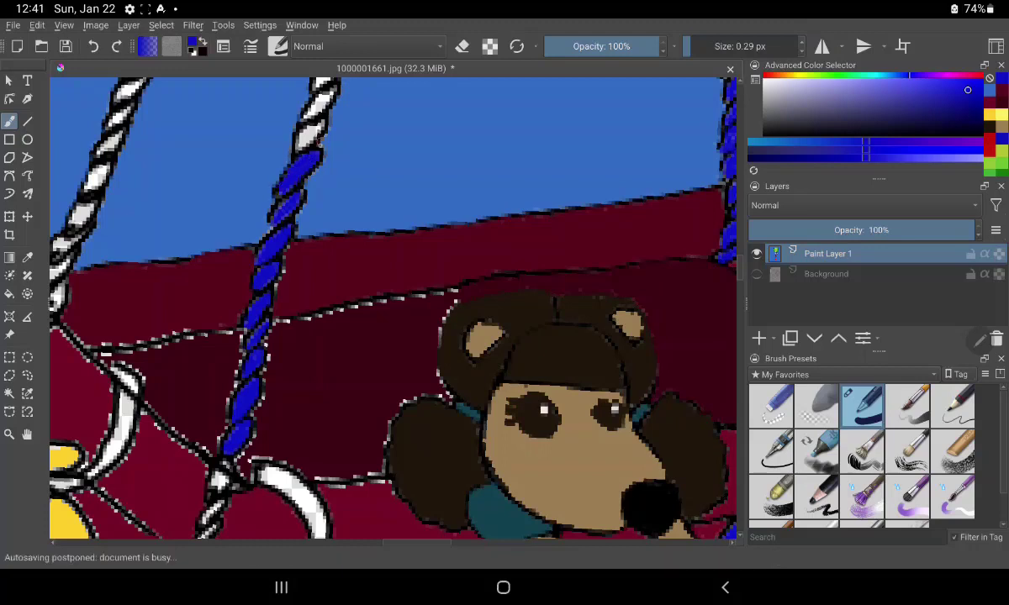
mouse_move(290, 126)
mouse_down()
mouse_move(280, 139)
mouse_move(304, 116)
mouse_move(294, 128)
mouse_up()
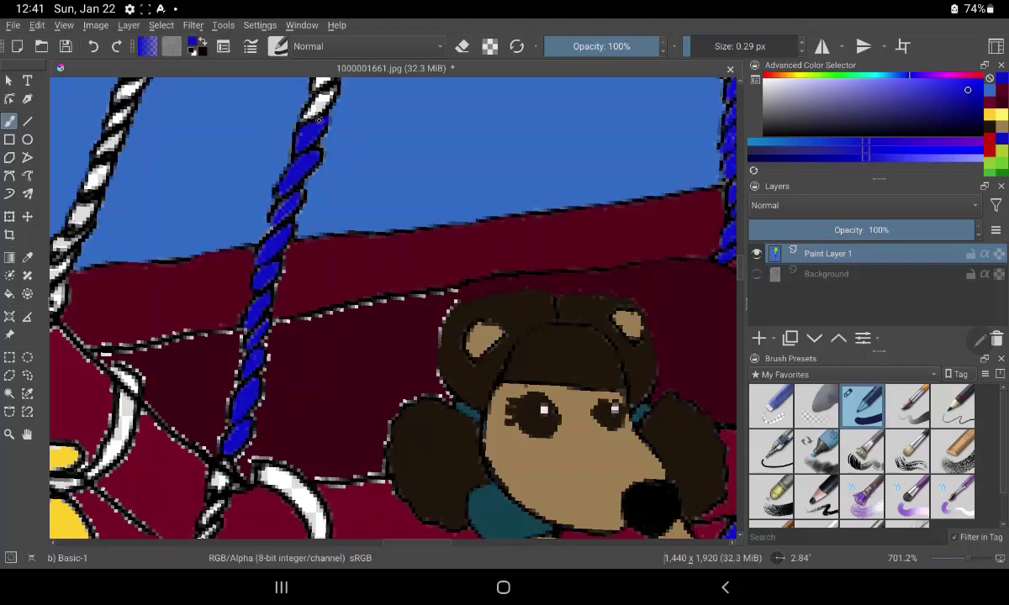
mouse_move(311, 116)
mouse_down()
mouse_move(333, 89)
mouse_move(322, 99)
mouse_up()
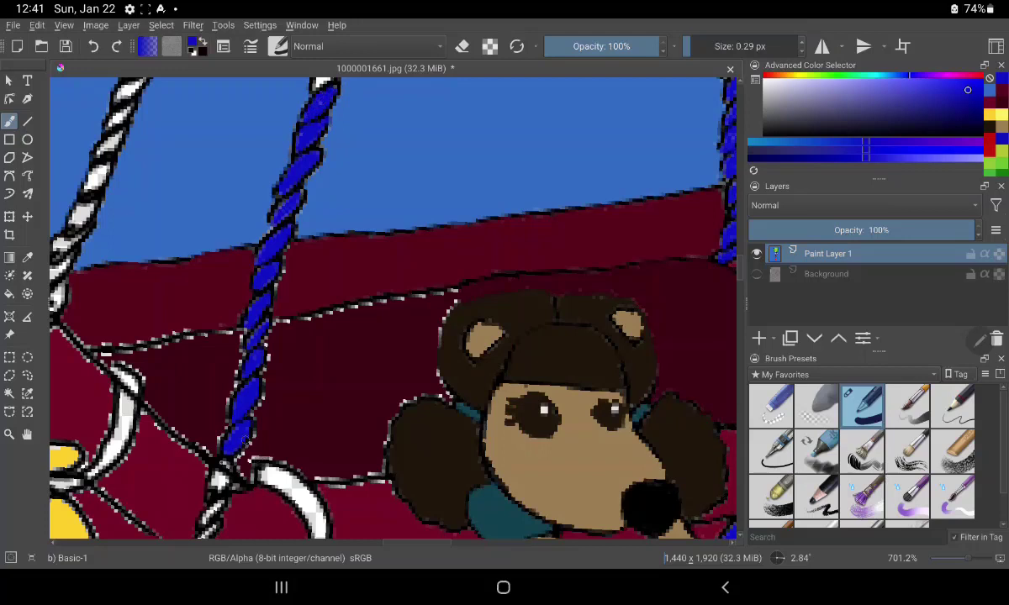
Paint the lower rope section and the bottom of the left rope blue
drag(215, 464, 204, 520)
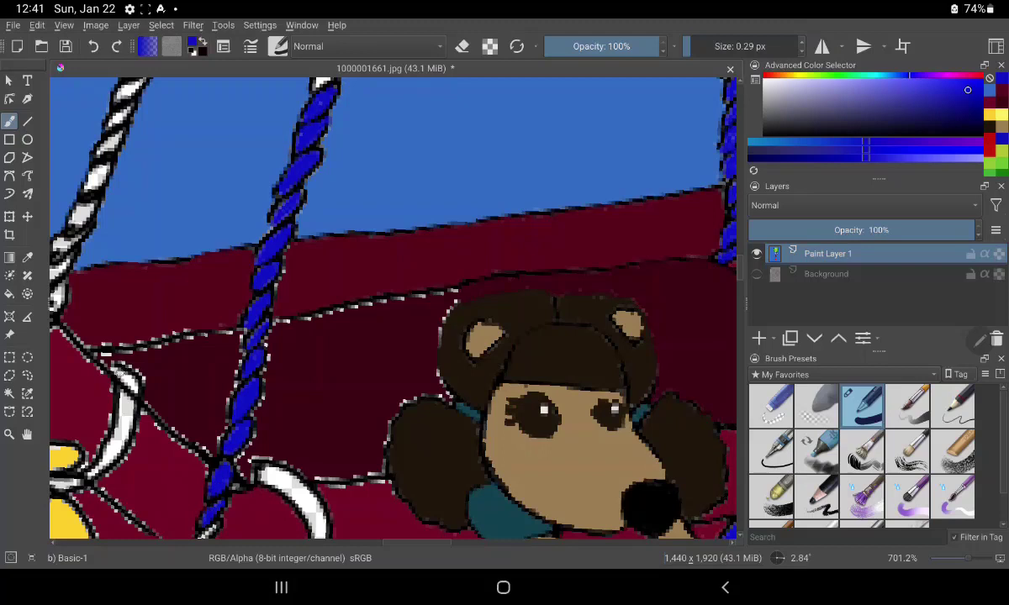
mouse_move(115, 366)
mouse_down()
mouse_move(132, 393)
mouse_move(116, 430)
mouse_up()
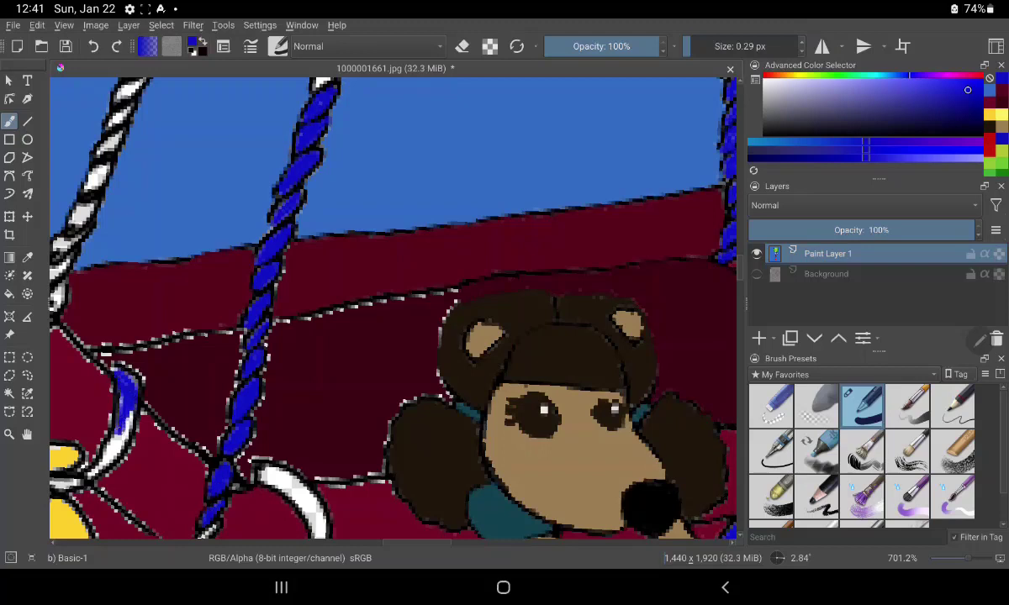
mouse_move(116, 370)
mouse_down()
mouse_move(105, 429)
mouse_move(118, 433)
mouse_move(84, 447)
mouse_up()
drag(116, 415, 84, 454)
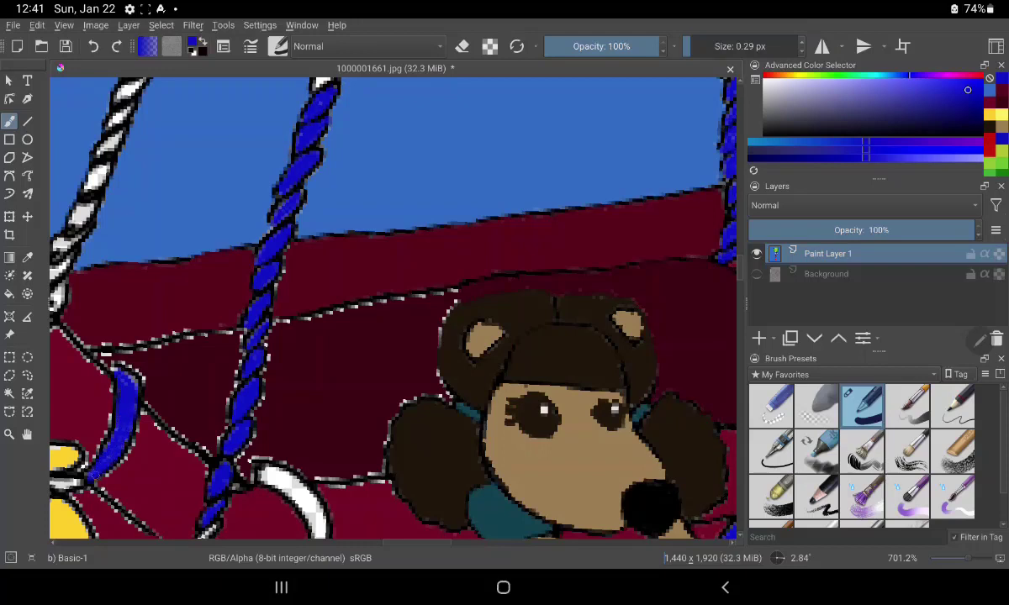
mouse_move(50, 484)
mouse_down()
mouse_move(86, 474)
mouse_move(64, 447)
mouse_up()
drag(59, 452, 71, 431)
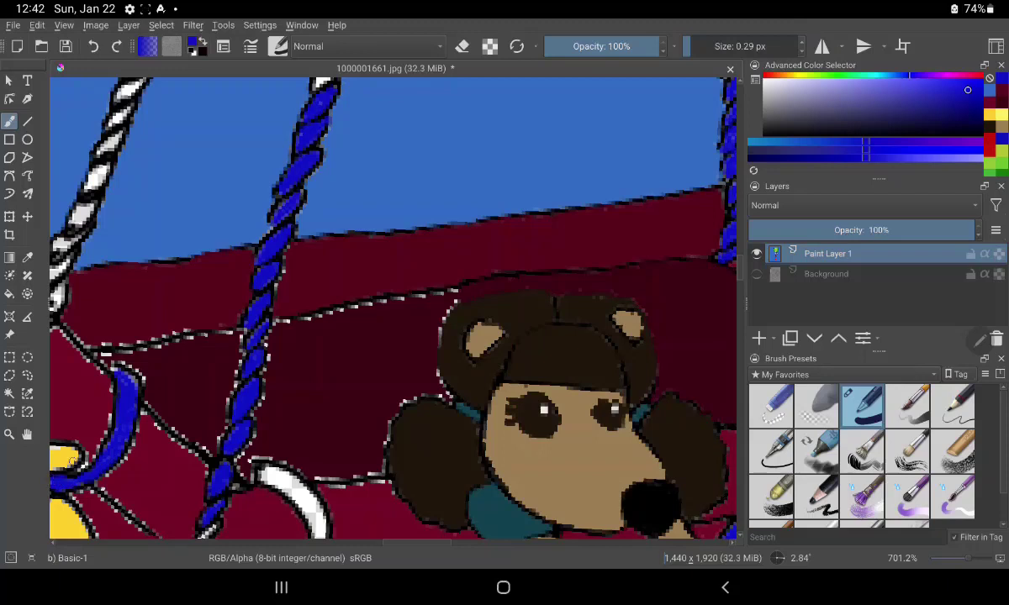
drag(540, 187, 560, 292)
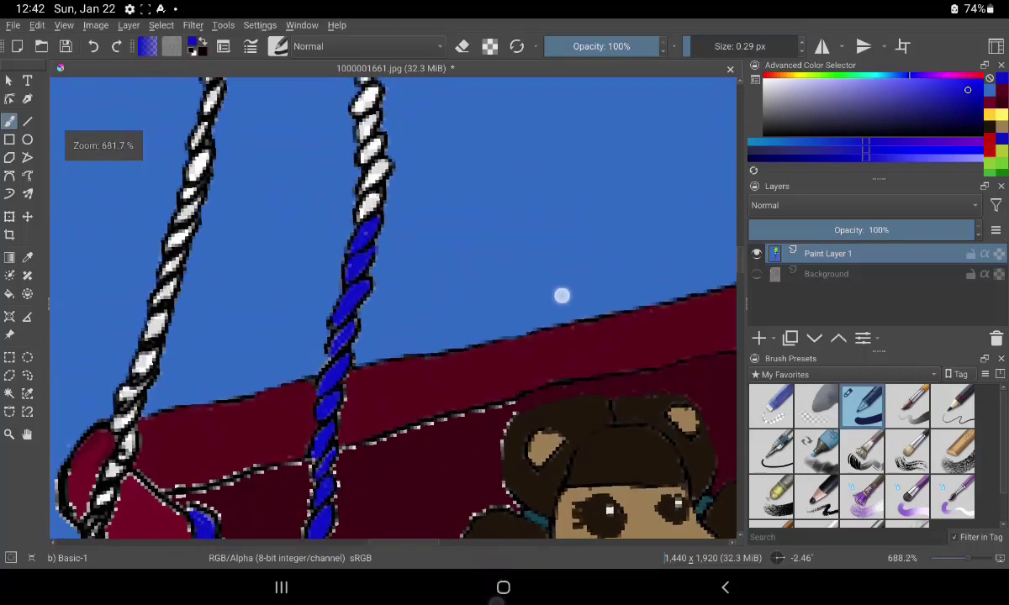
Paint every white segment of the left rope blue, bottom to top
mouse_move(108, 471)
mouse_down()
mouse_move(93, 467)
mouse_move(104, 474)
mouse_move(108, 434)
mouse_move(125, 438)
mouse_move(114, 415)
mouse_move(133, 380)
mouse_up()
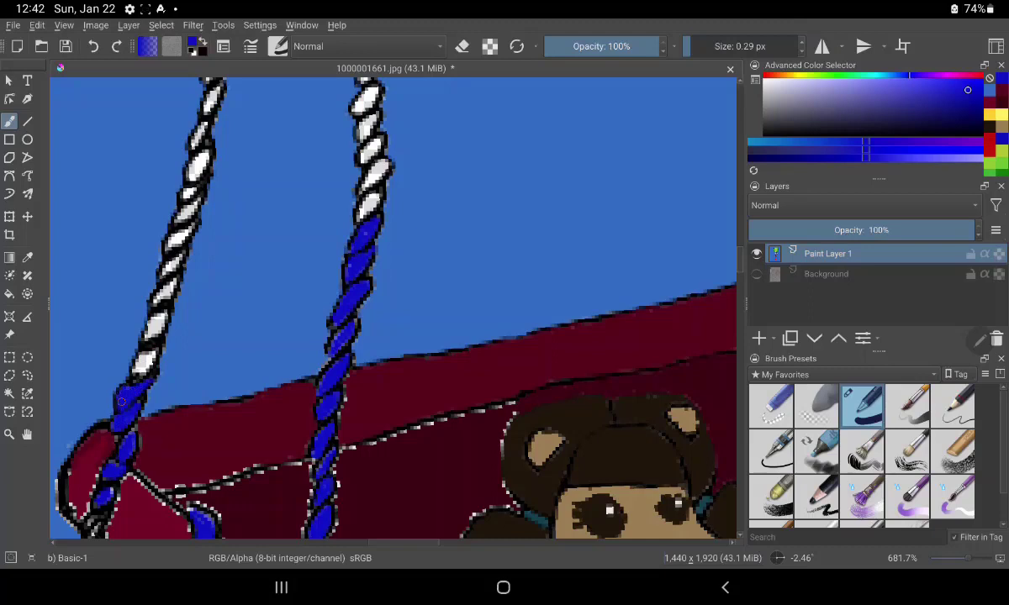
mouse_move(134, 379)
mouse_down()
mouse_move(146, 357)
mouse_move(141, 327)
mouse_up()
drag(151, 336, 169, 295)
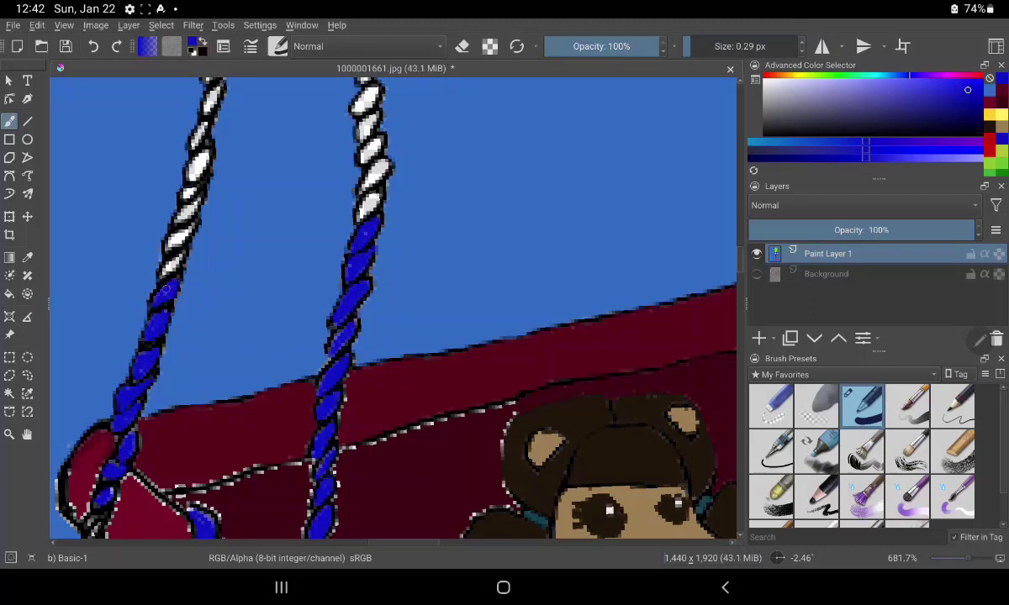
drag(168, 296, 172, 259)
mouse_move(184, 244)
mouse_down()
mouse_move(168, 225)
mouse_move(182, 214)
mouse_move(162, 218)
mouse_move(186, 185)
mouse_up()
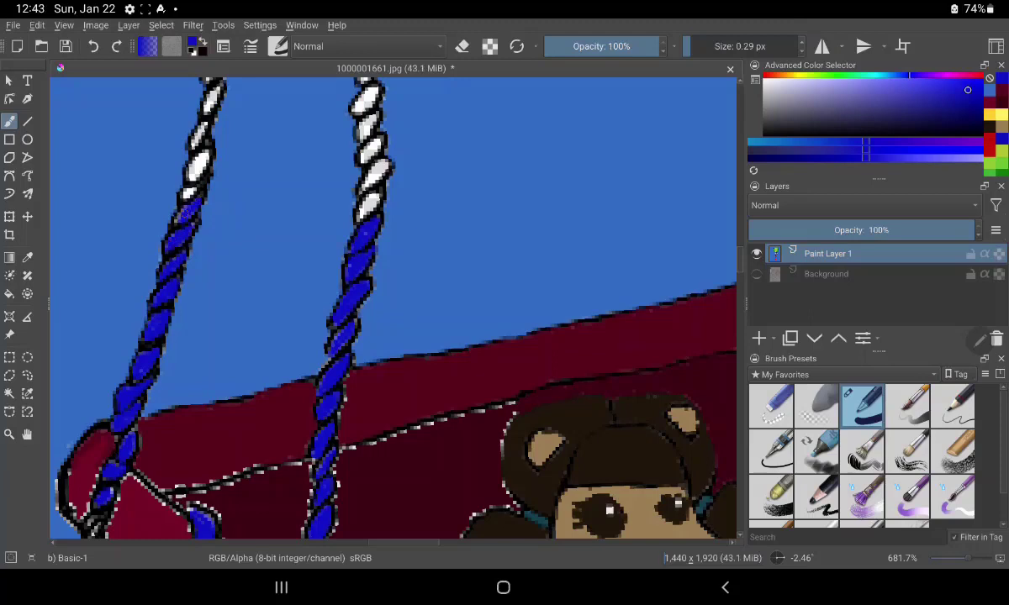
drag(194, 128, 199, 136)
mouse_move(185, 188)
mouse_down()
mouse_move(199, 187)
mouse_move(210, 89)
mouse_up()
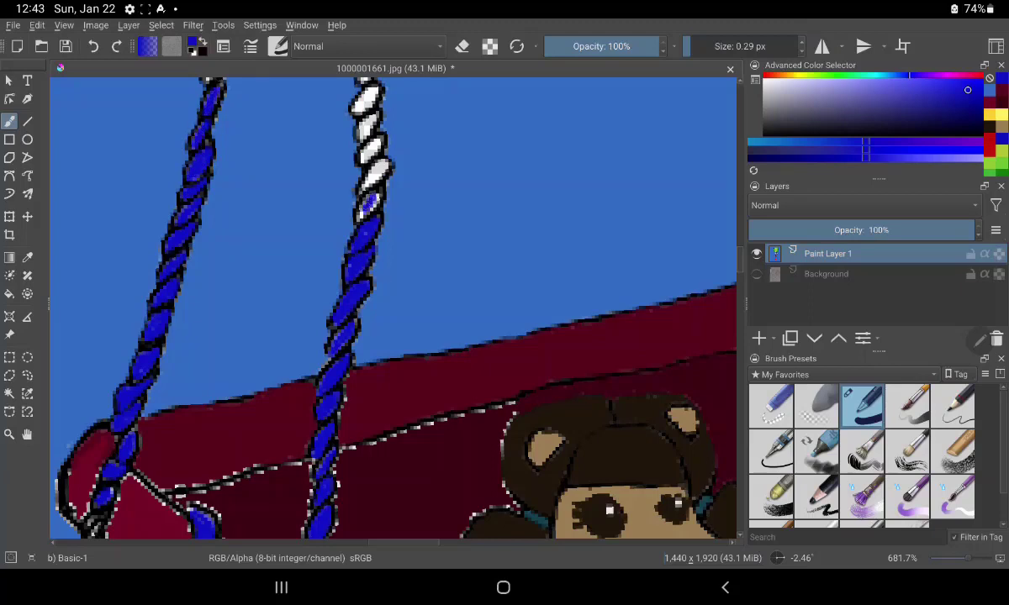
Paint the right rope's white segments blue up to its tip
drag(367, 212, 375, 196)
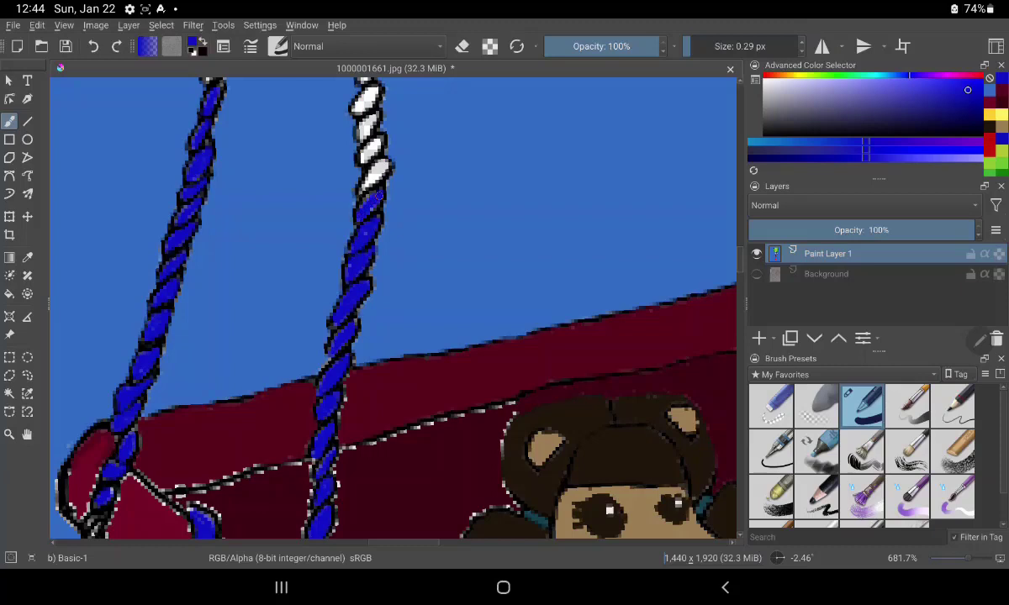
drag(377, 168, 373, 179)
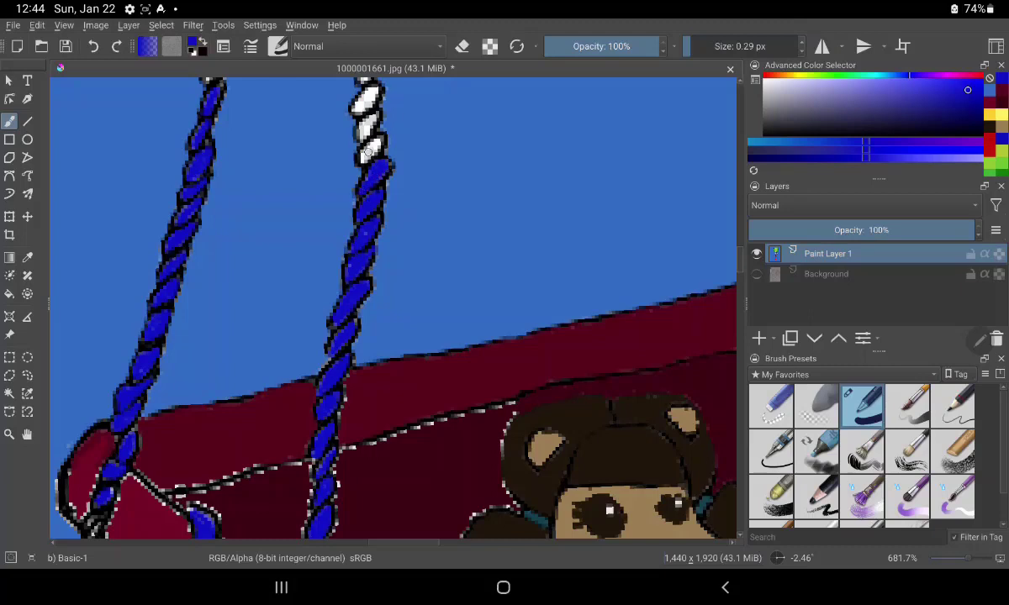
mouse_move(367, 153)
mouse_down()
mouse_move(376, 152)
mouse_move(363, 119)
mouse_up()
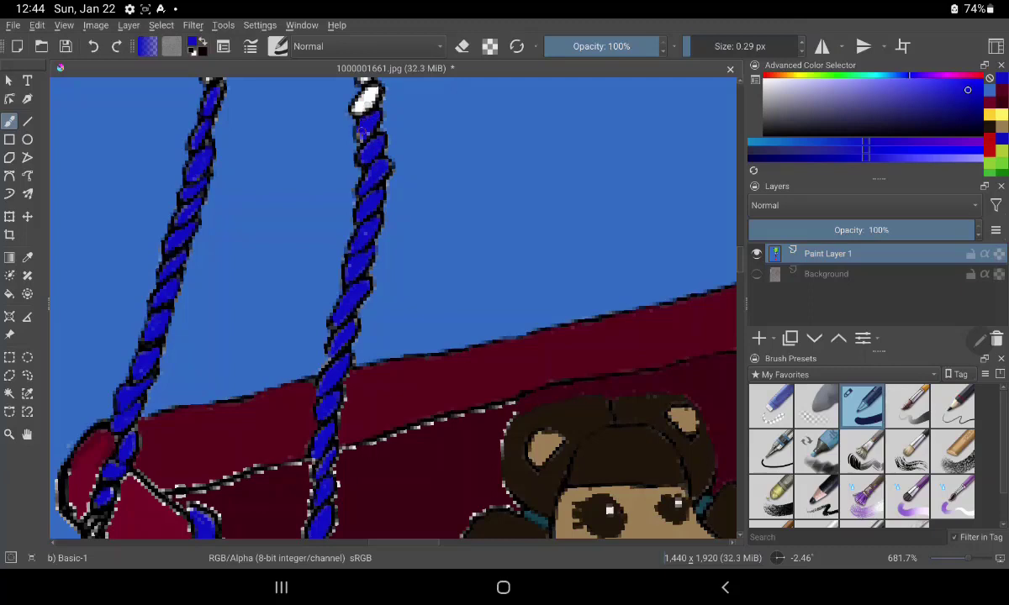
drag(360, 108, 367, 94)
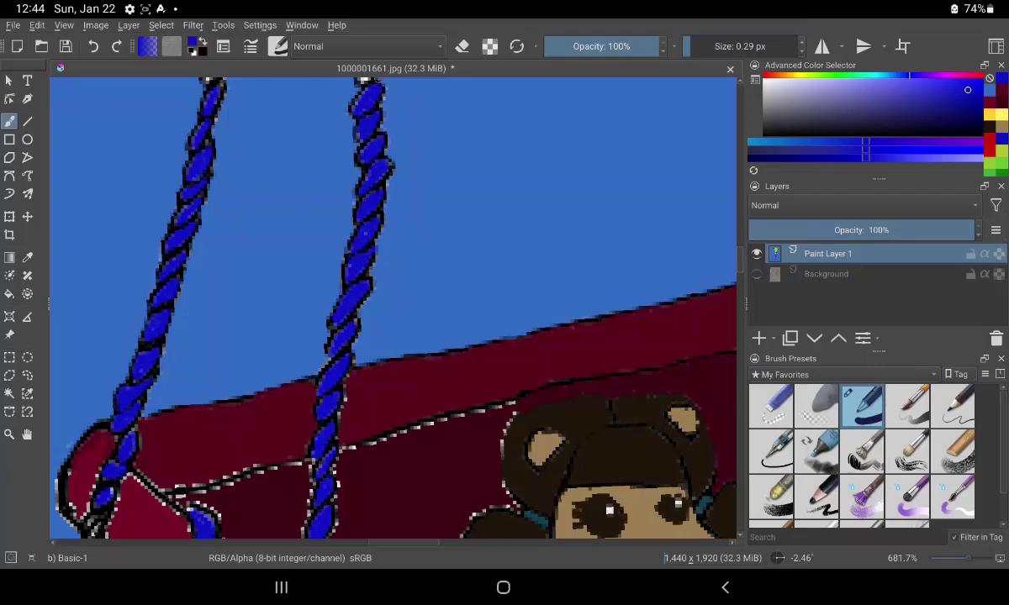
Cover the last white patches at the tops of the middle and left ropes in blue
drag(527, 184, 518, 308)
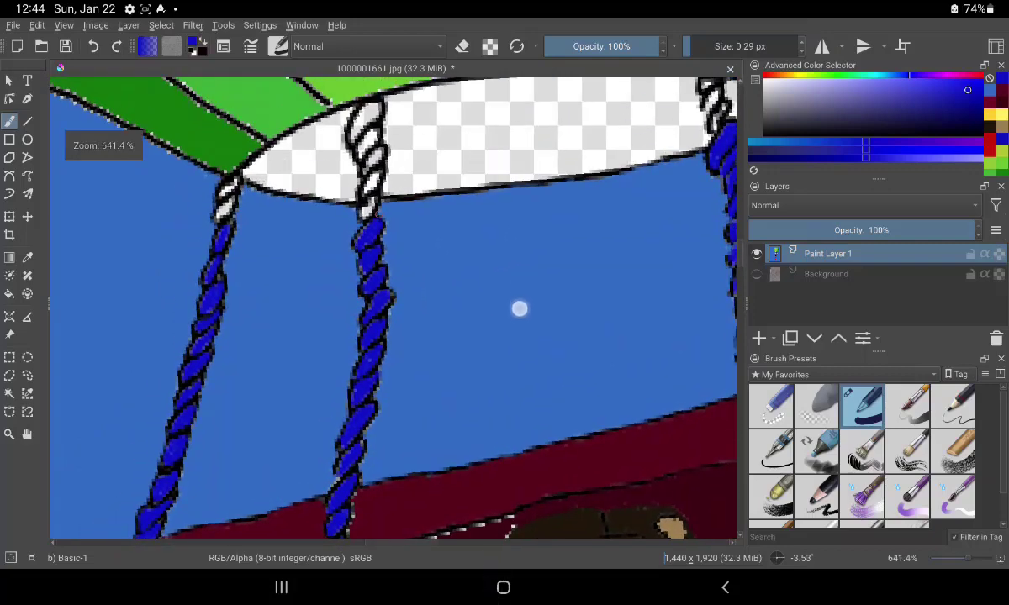
mouse_move(359, 108)
mouse_down()
mouse_move(358, 121)
mouse_move(370, 101)
mouse_move(362, 116)
mouse_move(369, 111)
mouse_up()
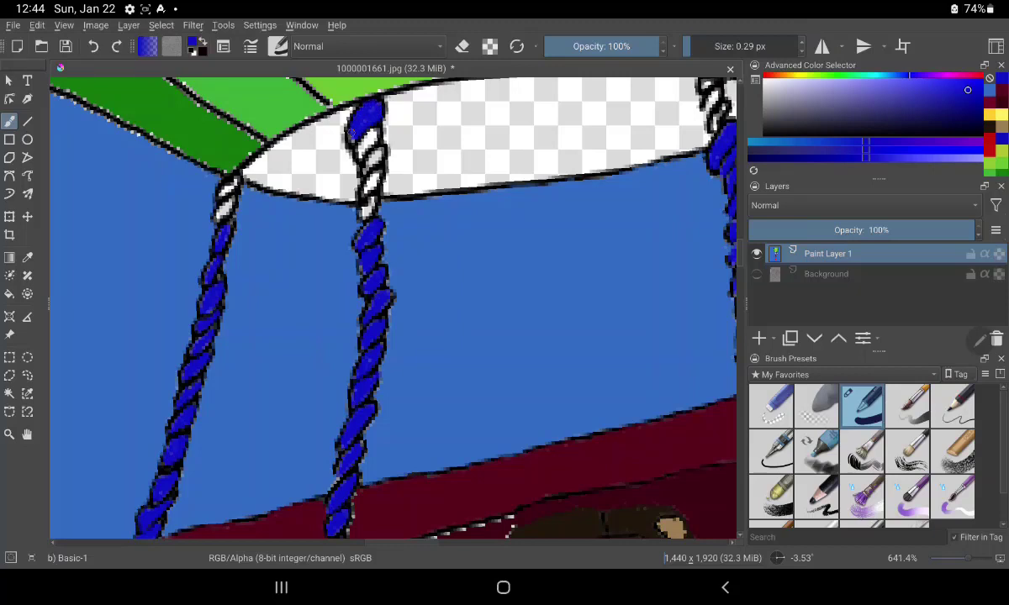
mouse_move(360, 150)
mouse_down()
mouse_move(370, 134)
mouse_move(345, 122)
mouse_move(355, 162)
mouse_move(361, 141)
mouse_move(367, 216)
mouse_up()
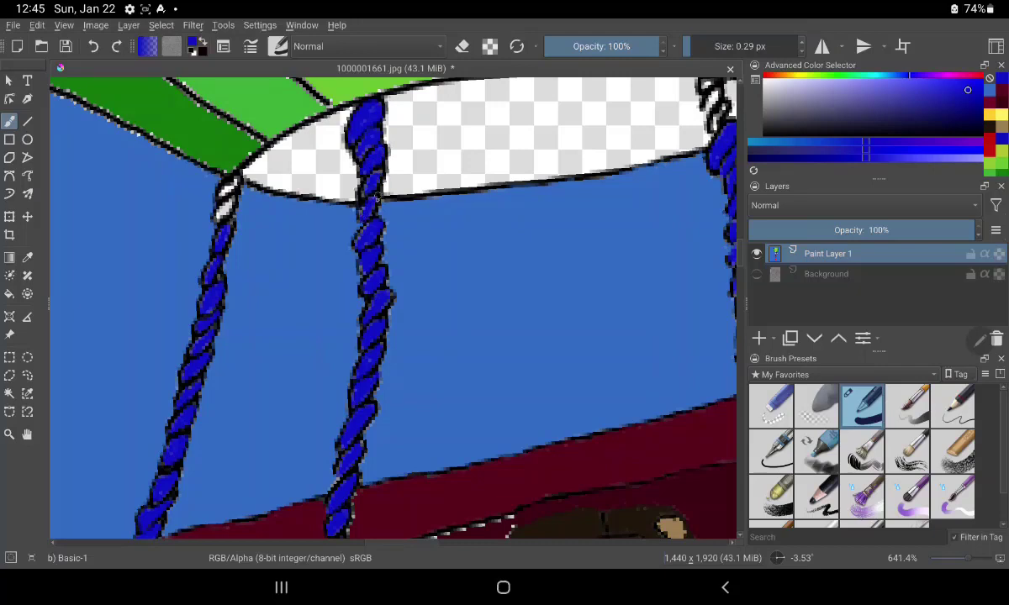
click(225, 208)
mouse_move(220, 190)
mouse_down()
mouse_move(207, 209)
mouse_move(210, 183)
mouse_up()
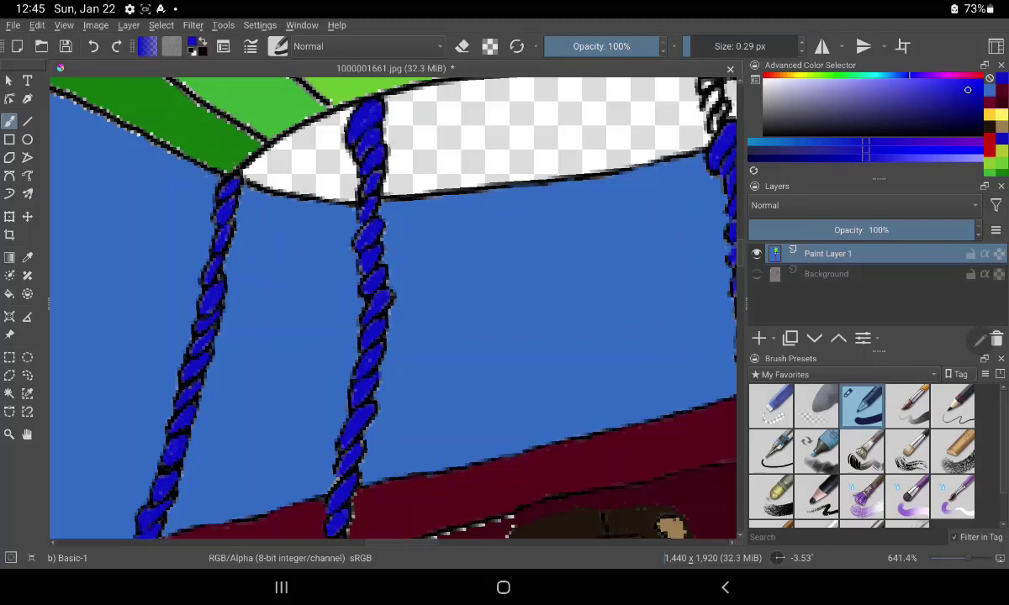
Touch up the blue rope's edge near the basket corner
drag(594, 491, 613, 372)
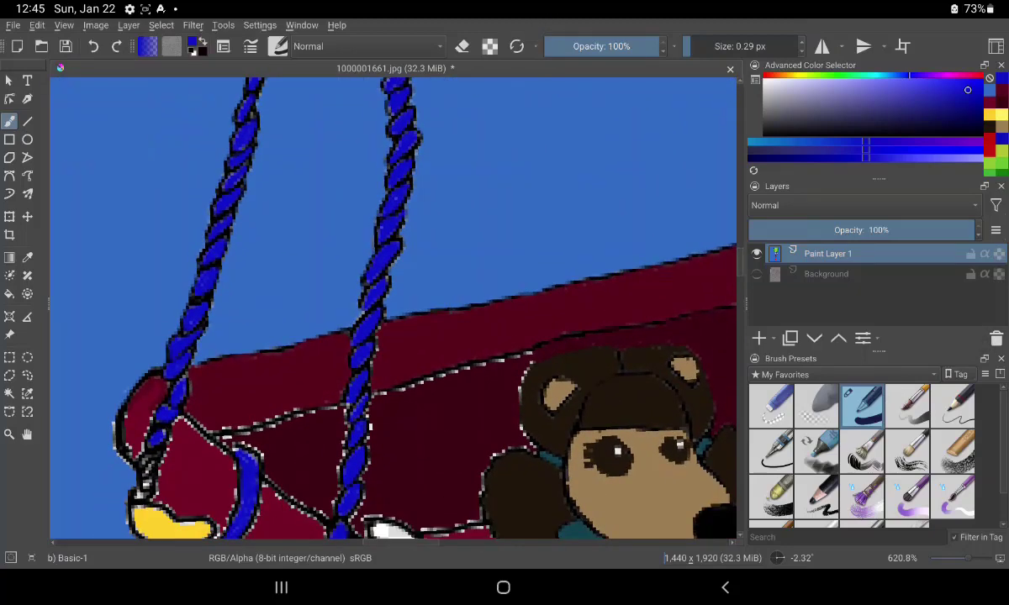
mouse_move(143, 444)
mouse_down()
mouse_move(140, 431)
mouse_move(137, 497)
mouse_up()
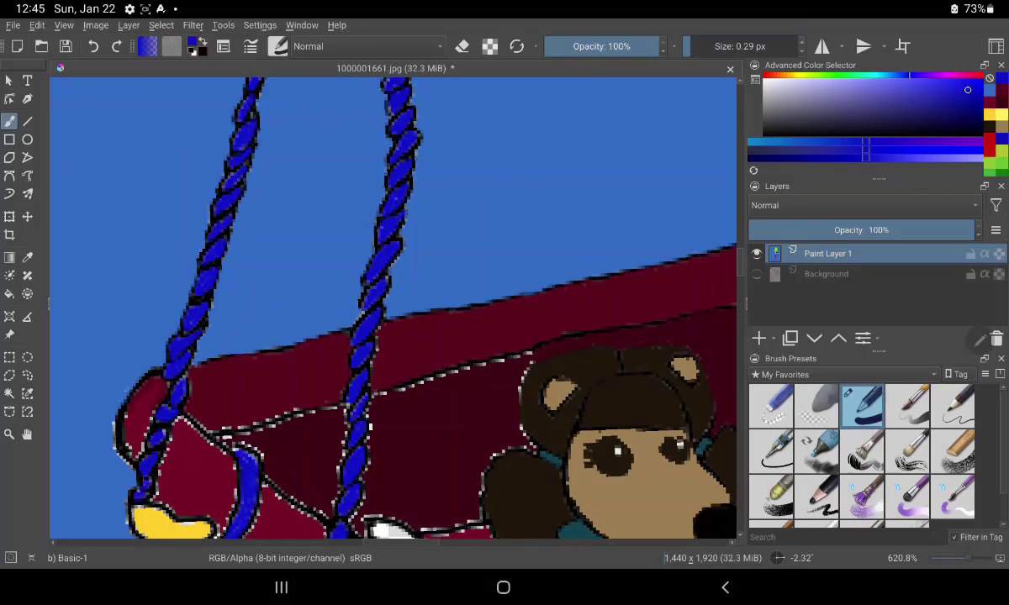
click(27, 257)
Paint dark red over the white fringe on the basket's left corner, resampling a nearby red once
click(546, 319)
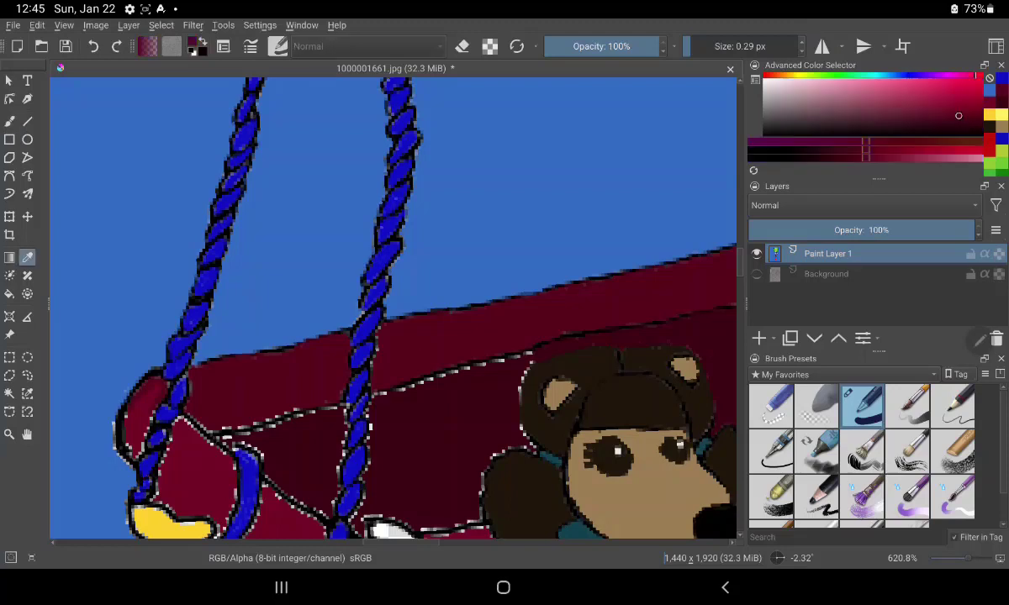
key(b)
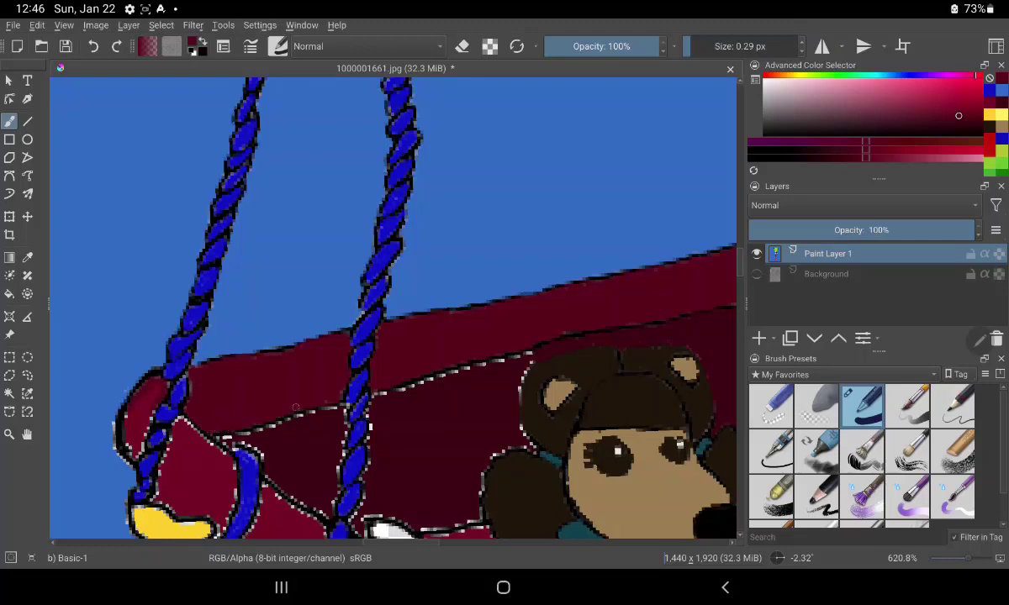
drag(124, 420, 145, 382)
key(ctrl+z)
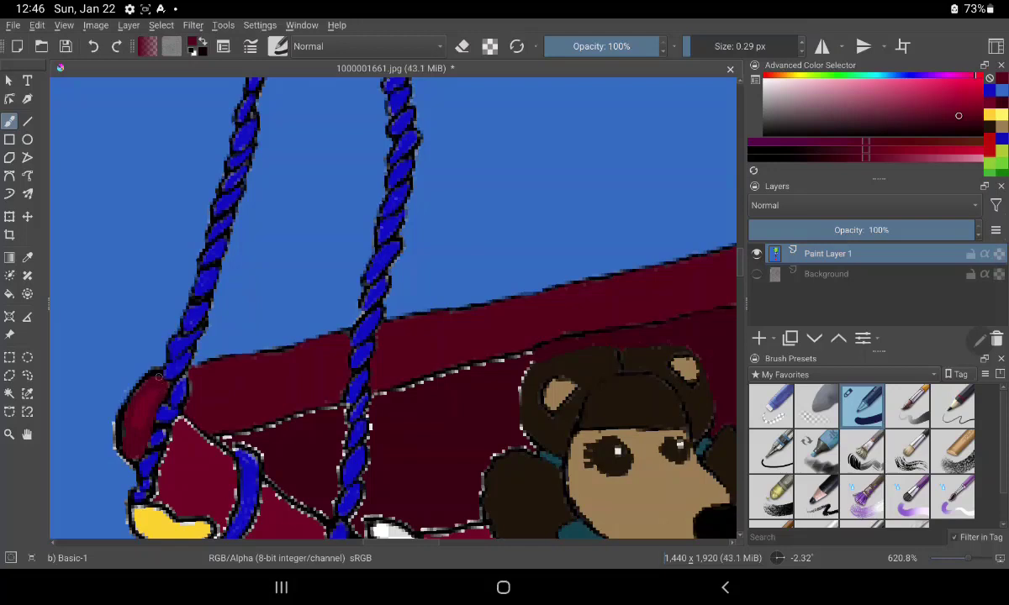
drag(129, 391, 127, 427)
key(p)
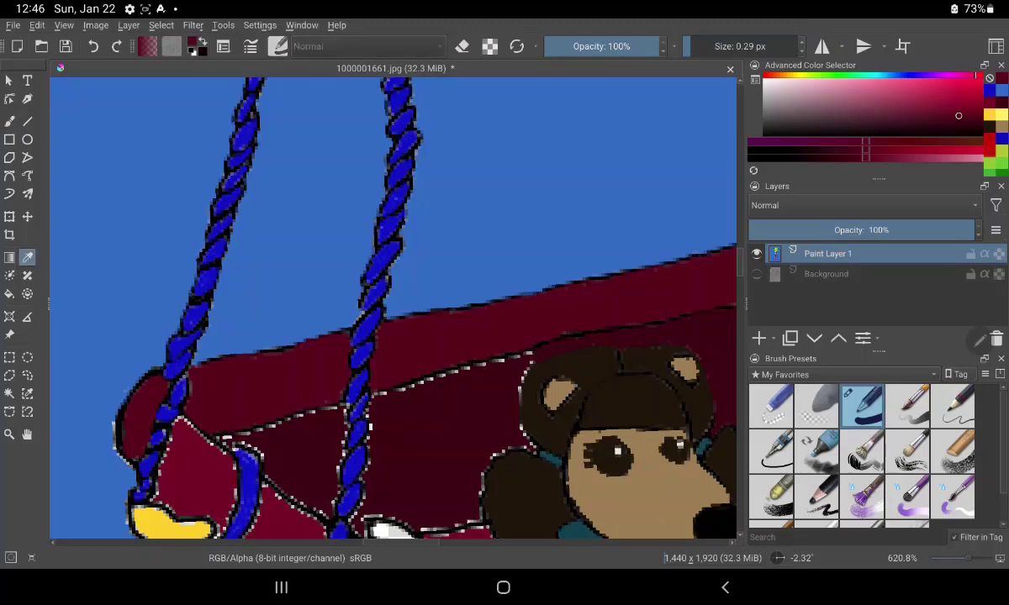
click(196, 469)
key(b)
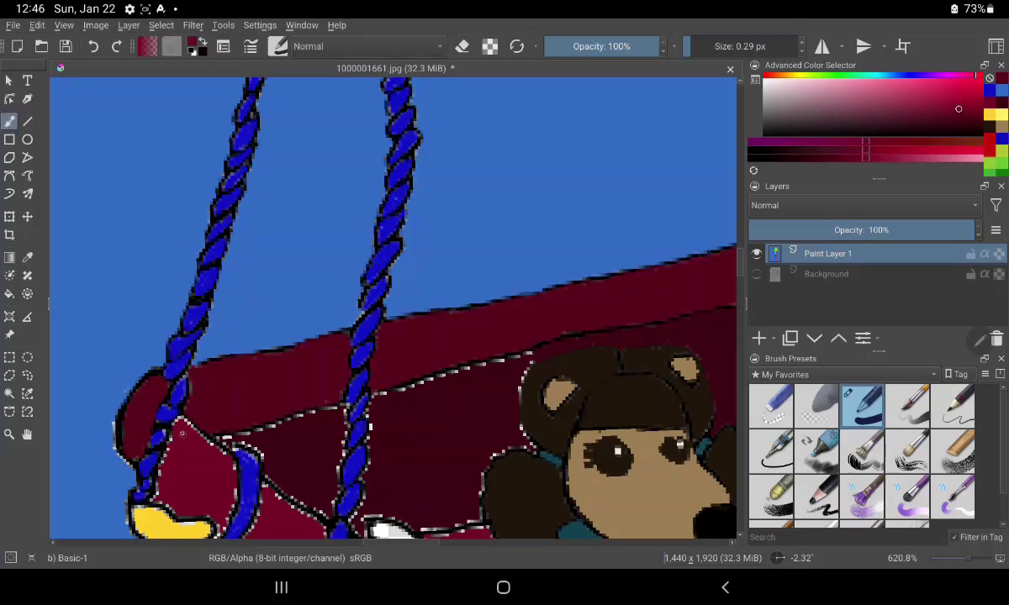
mouse_move(164, 399)
mouse_down()
mouse_move(151, 446)
mouse_move(160, 476)
mouse_move(185, 475)
mouse_up()
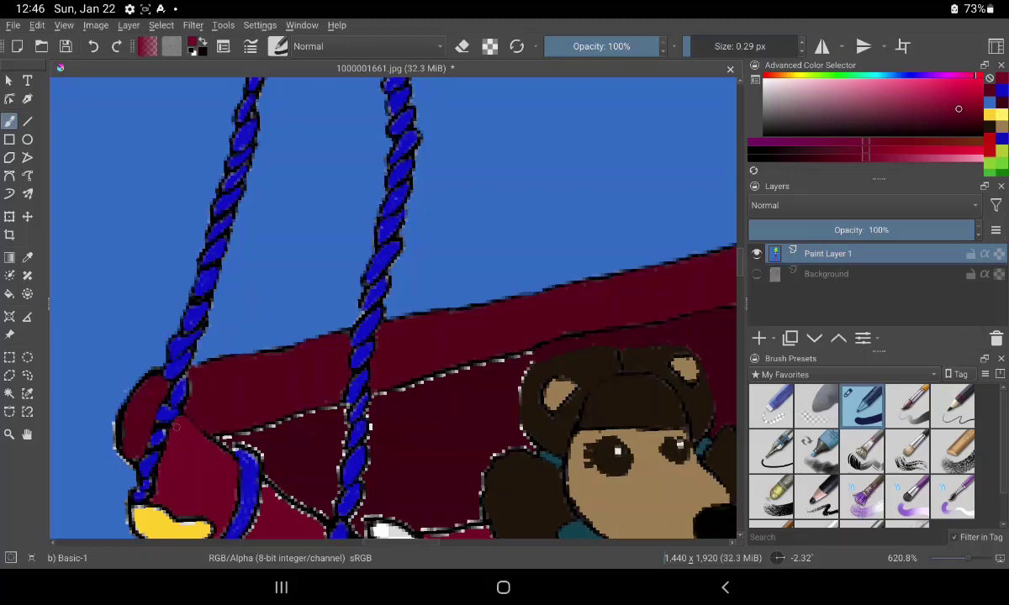
Sample a darker basket red and paint out the white fringe along the rim
key(p)
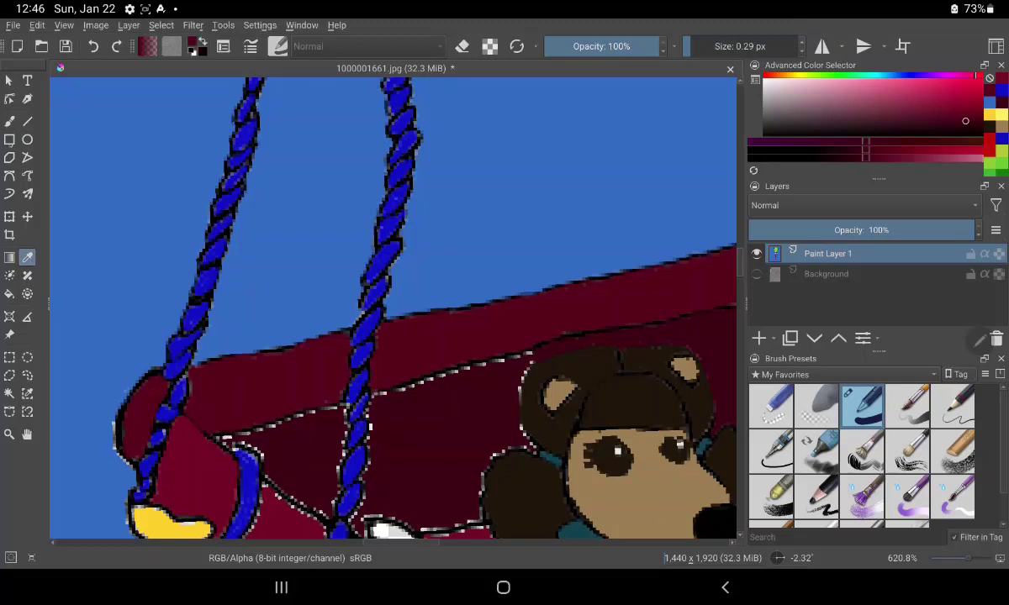
click(9, 122)
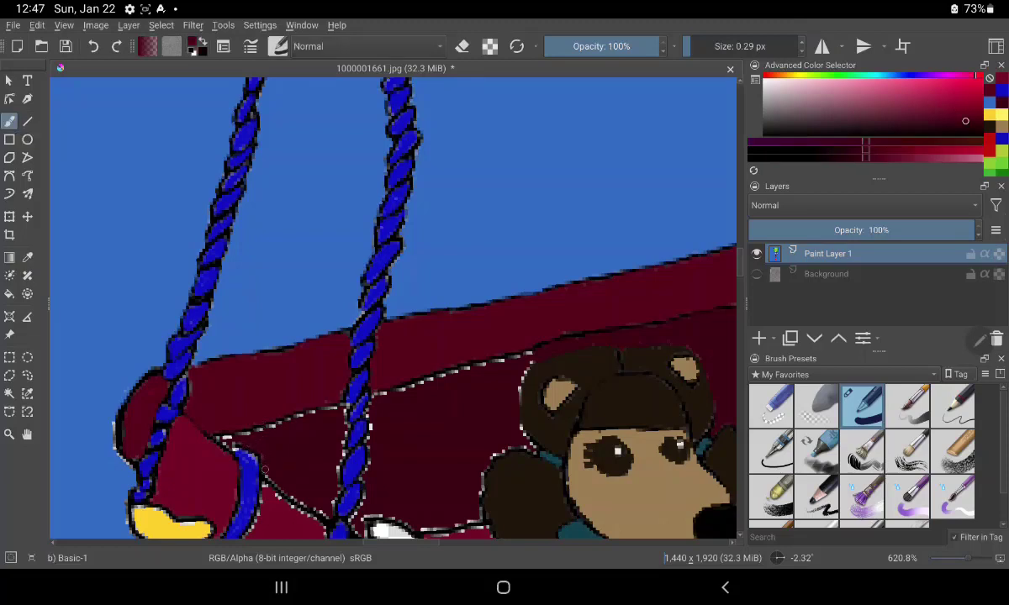
drag(264, 472, 325, 500)
drag(308, 469, 332, 495)
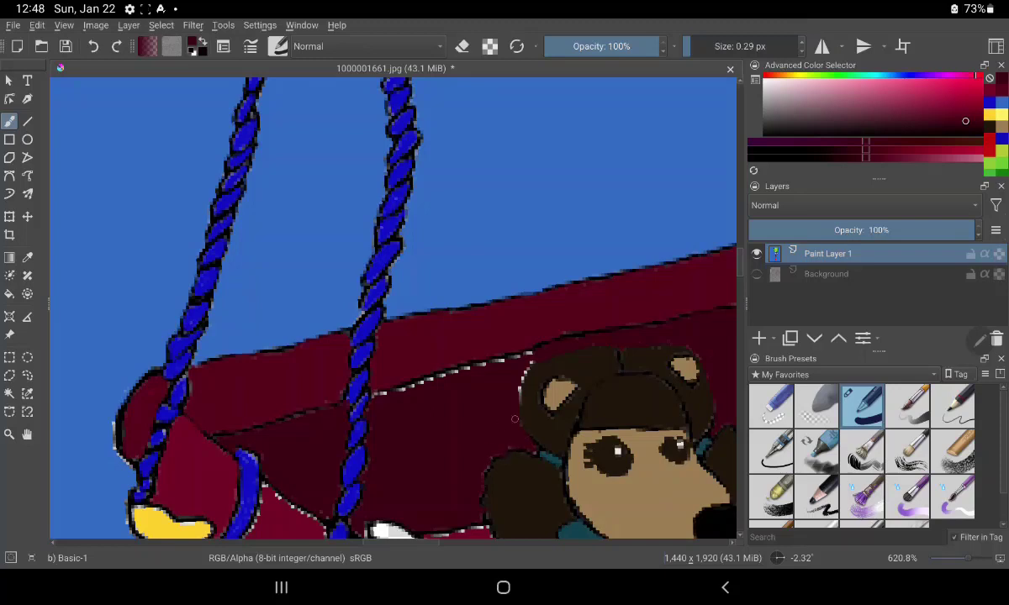
Clear the white halo around the dog's head and inner rim, resampling a brighter red
drag(522, 384, 521, 370)
drag(409, 388, 395, 393)
drag(378, 393, 525, 353)
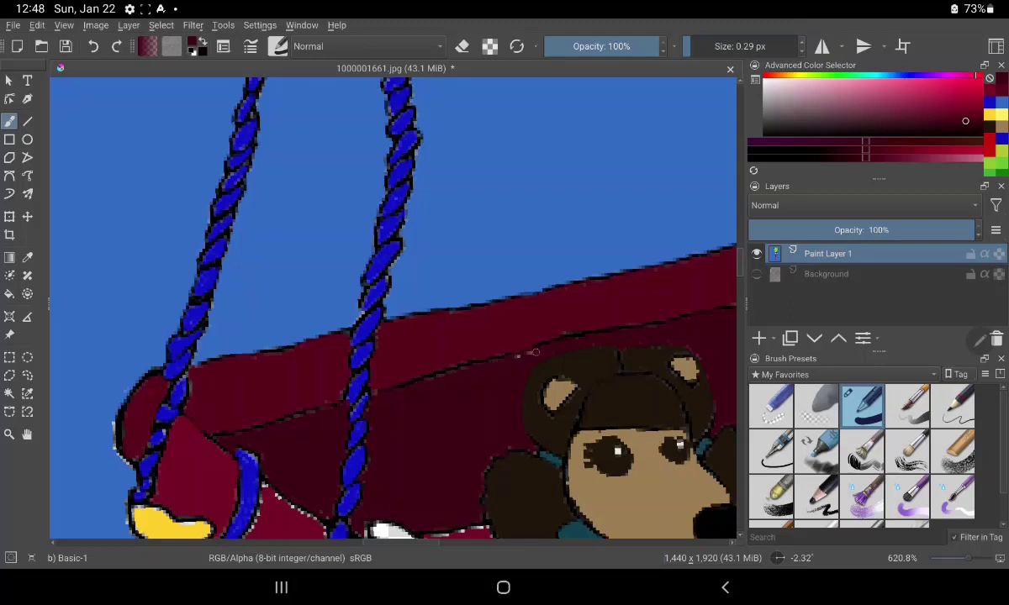
key(p)
click(401, 378)
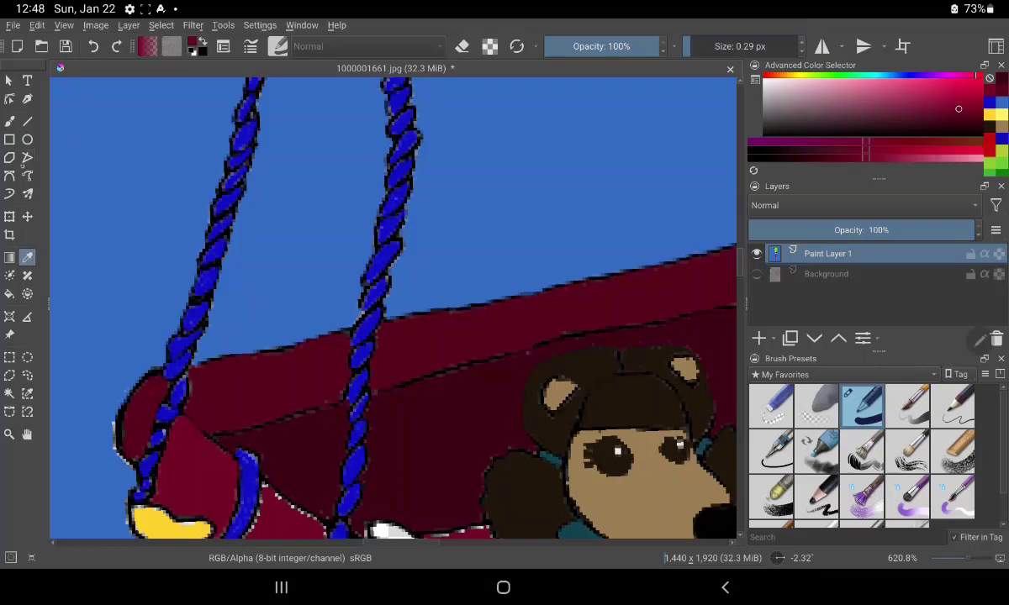
key(b)
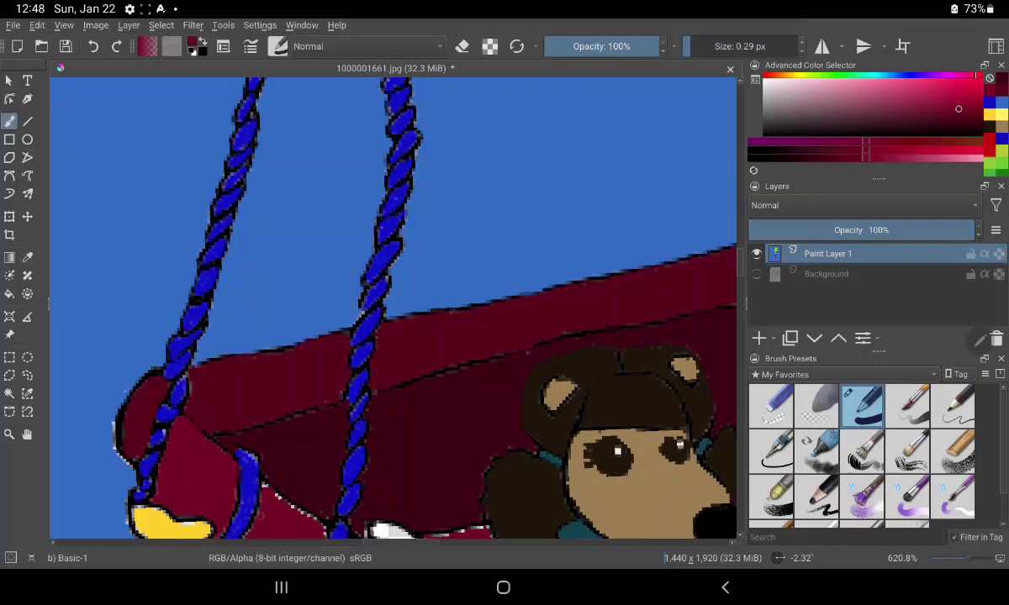
mouse_move(246, 473)
mouse_down()
mouse_move(250, 452)
mouse_move(301, 494)
mouse_up()
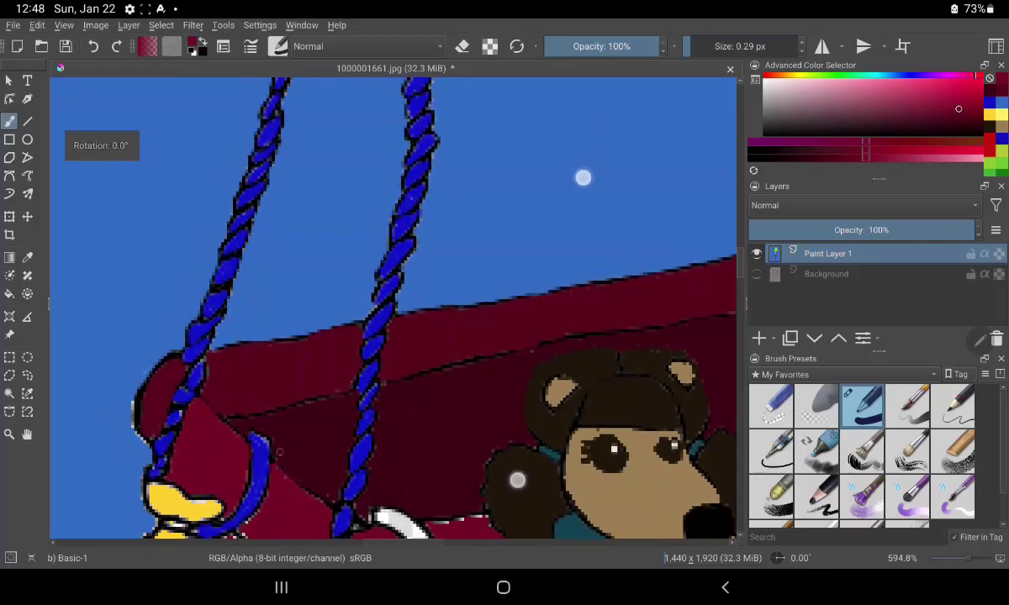
scroll(521, 286, down, 2)
scroll(521, 286, up, 1)
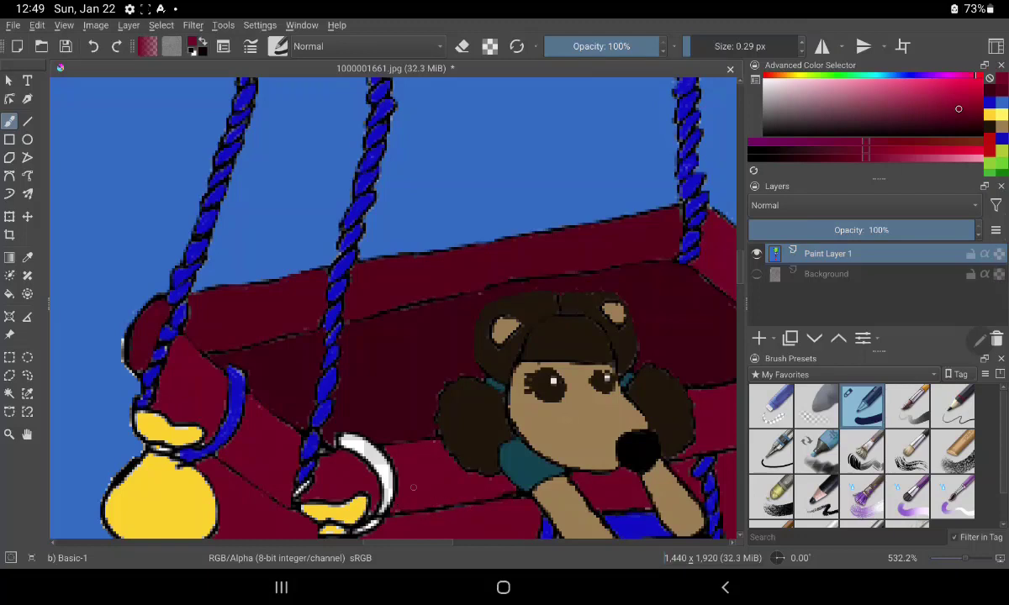
Paint the white hook solid blue from top to bottom and add a blue outline at the yellow bag's neck
ctrl+click(168, 296)
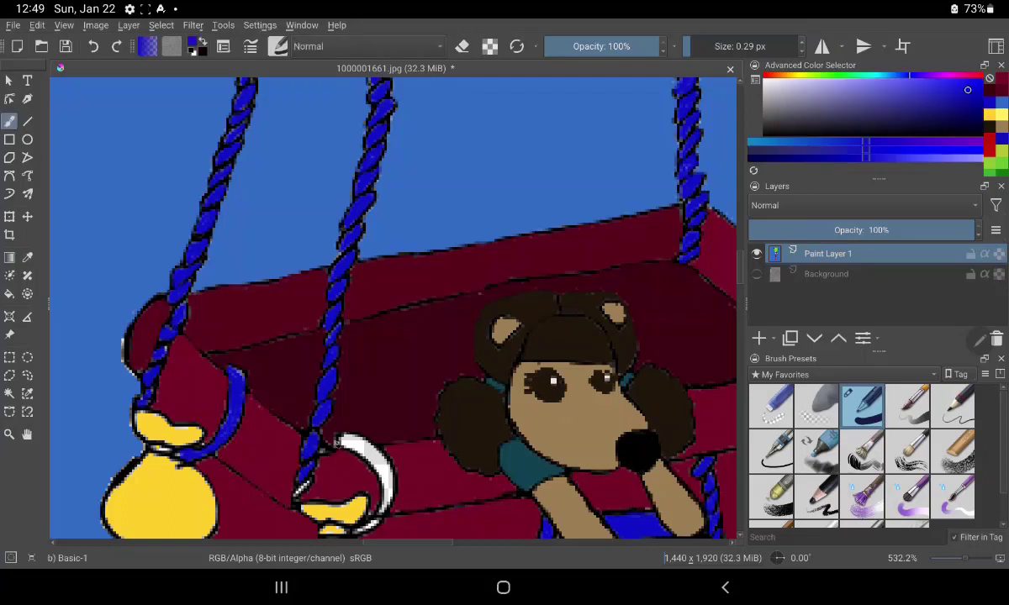
drag(343, 443, 366, 455)
key(ctrl+z)
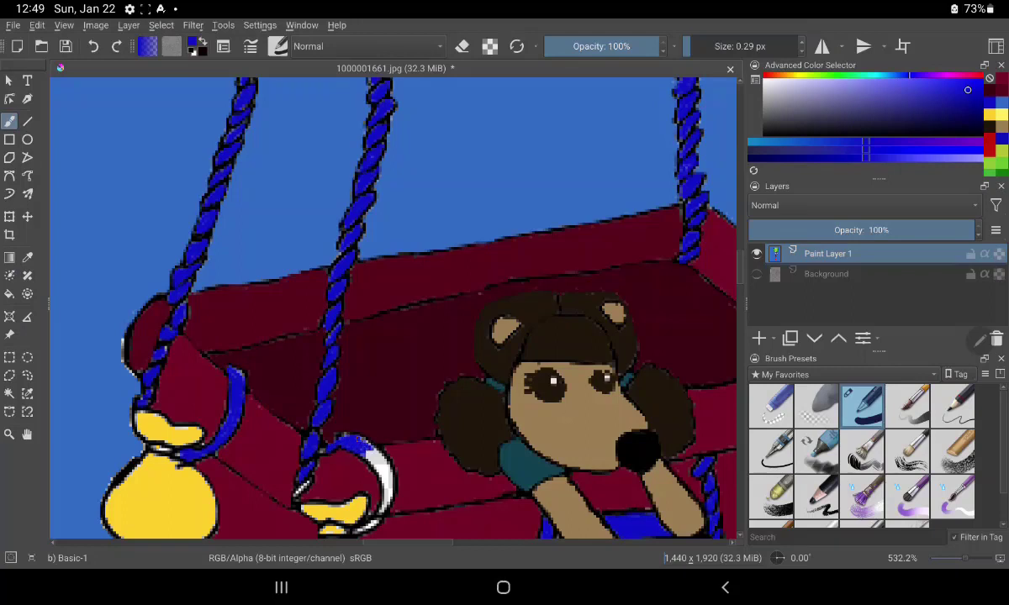
mouse_move(359, 441)
mouse_down()
mouse_move(378, 458)
mouse_move(336, 420)
mouse_move(388, 491)
mouse_move(374, 523)
mouse_up()
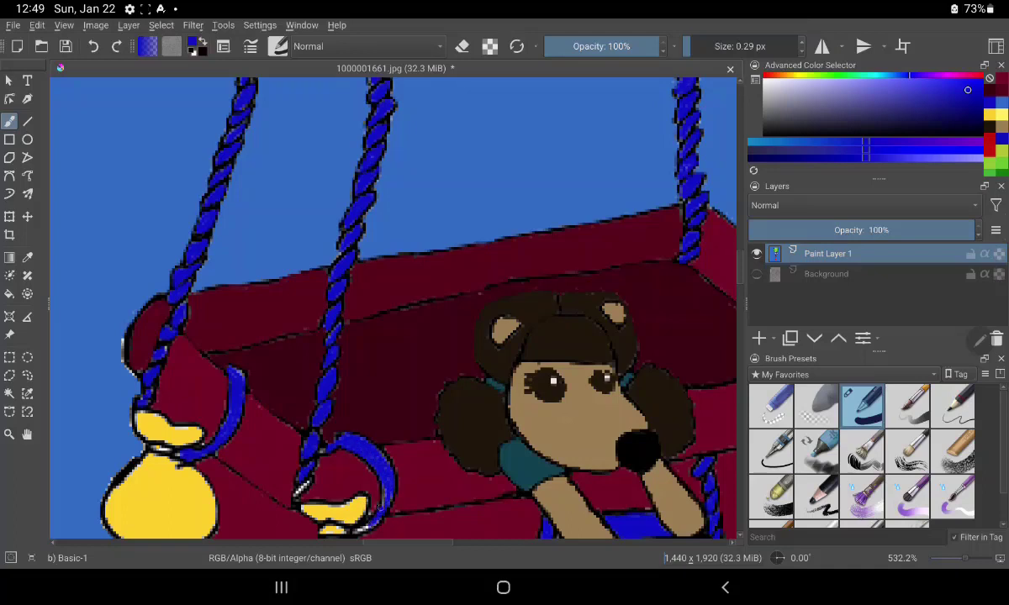
mouse_move(360, 483)
mouse_down()
mouse_move(334, 500)
mouse_move(353, 491)
mouse_up()
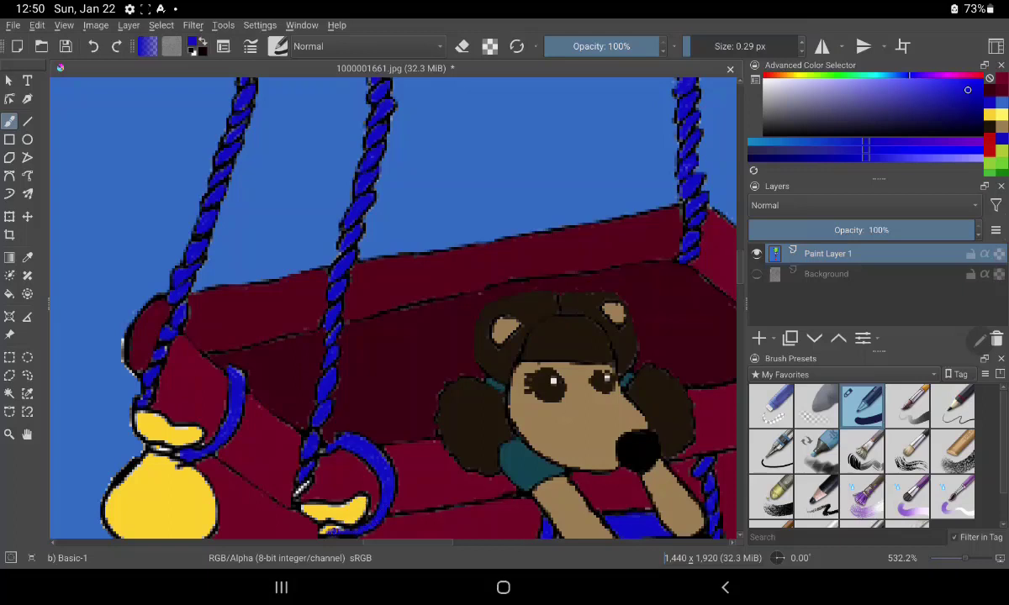
drag(323, 529, 340, 528)
drag(157, 444, 184, 454)
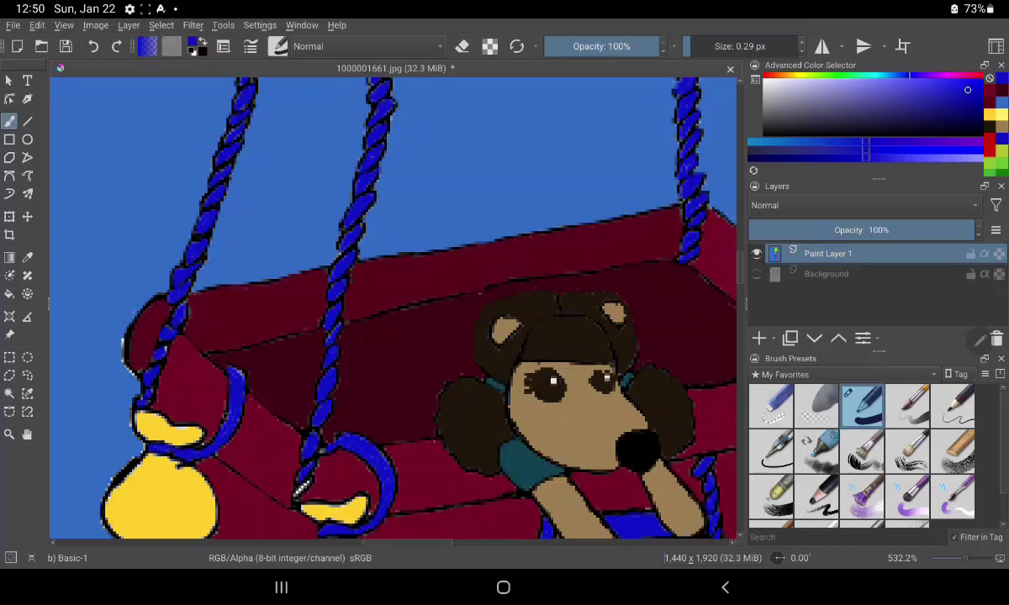
ctrl+click(84, 168)
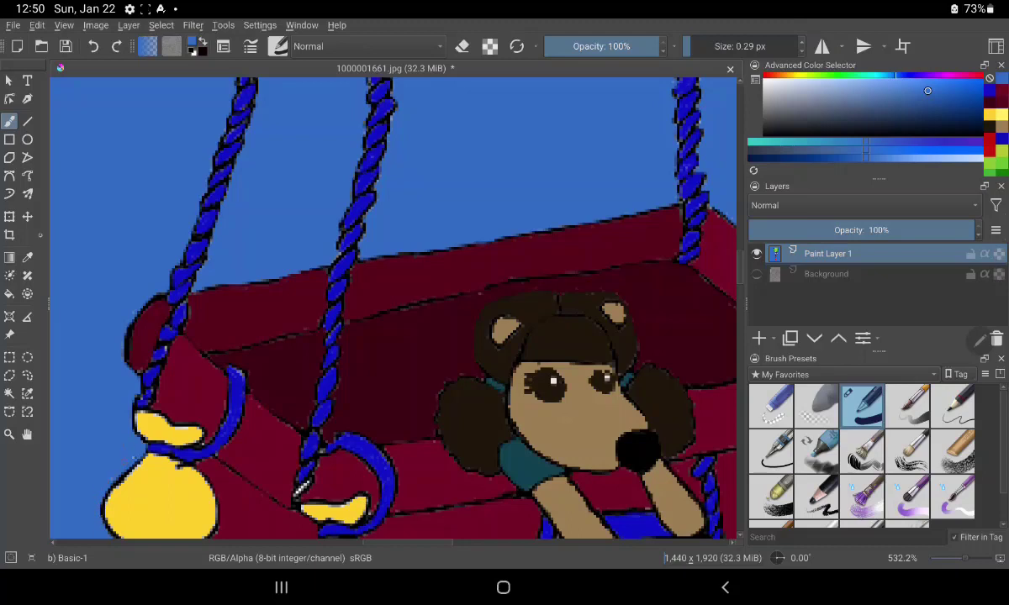
Sample the deeper rope blue and thicken the top of the blue hook
click(27, 257)
click(232, 402)
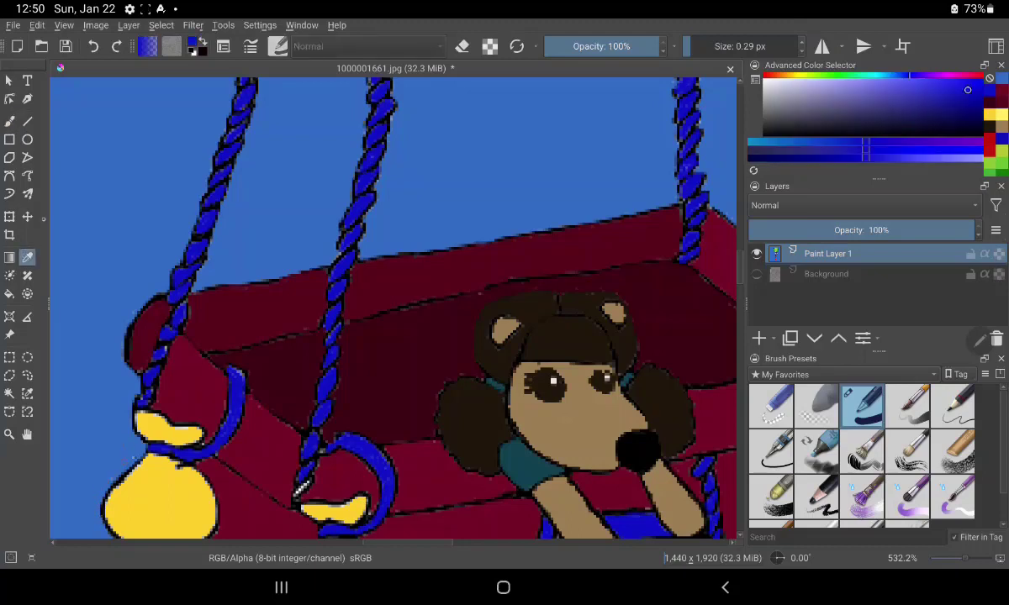
click(9, 120)
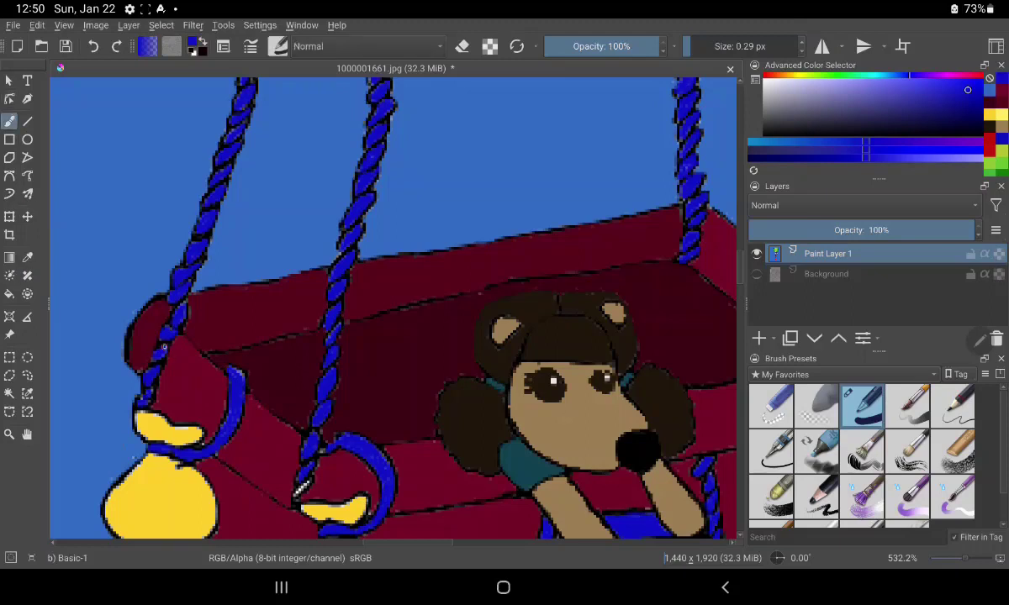
drag(303, 489, 283, 464)
key(ctrl+z)
mouse_move(242, 378)
mouse_down()
mouse_move(237, 408)
mouse_move(215, 402)
mouse_up()
Pick yellow and cover the dark outlines at the bags' necks
ctrl+click(159, 496)
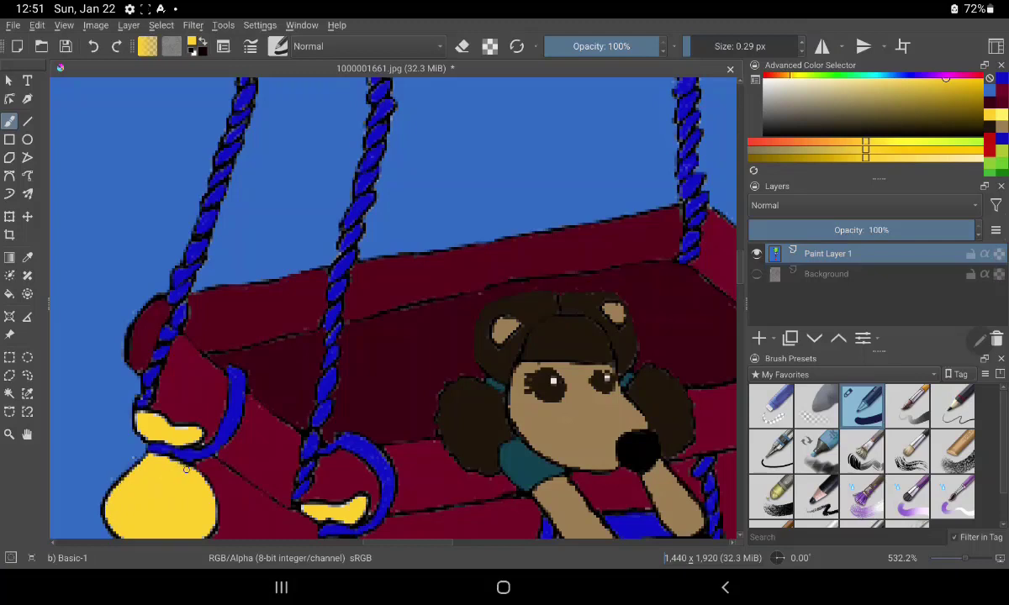
mouse_move(178, 461)
mouse_down()
mouse_move(202, 486)
mouse_move(157, 525)
mouse_move(112, 479)
mouse_up()
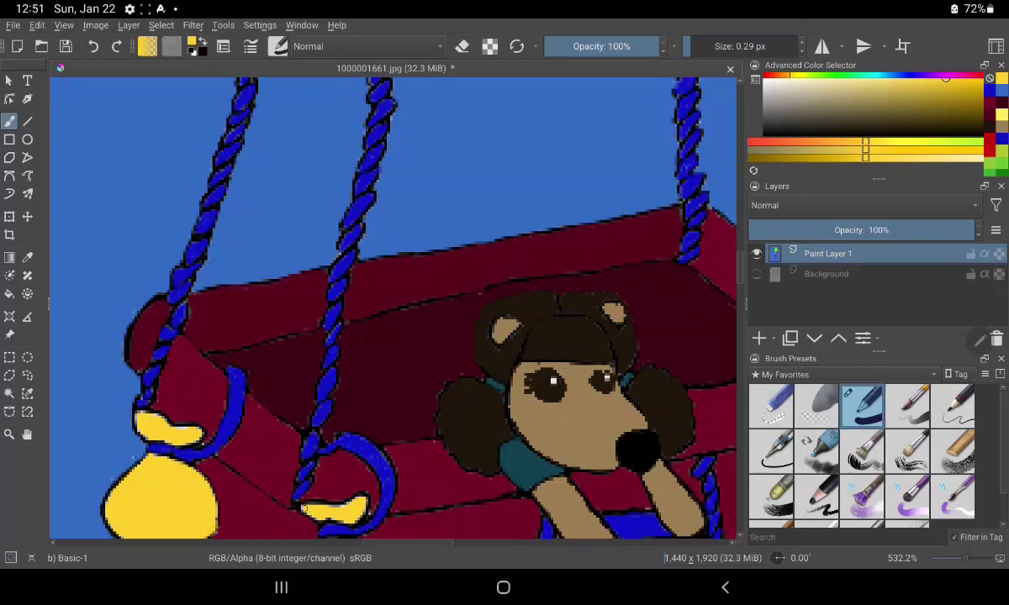
mouse_move(325, 517)
mouse_down()
mouse_move(347, 503)
mouse_move(366, 513)
mouse_up()
drag(143, 412, 183, 427)
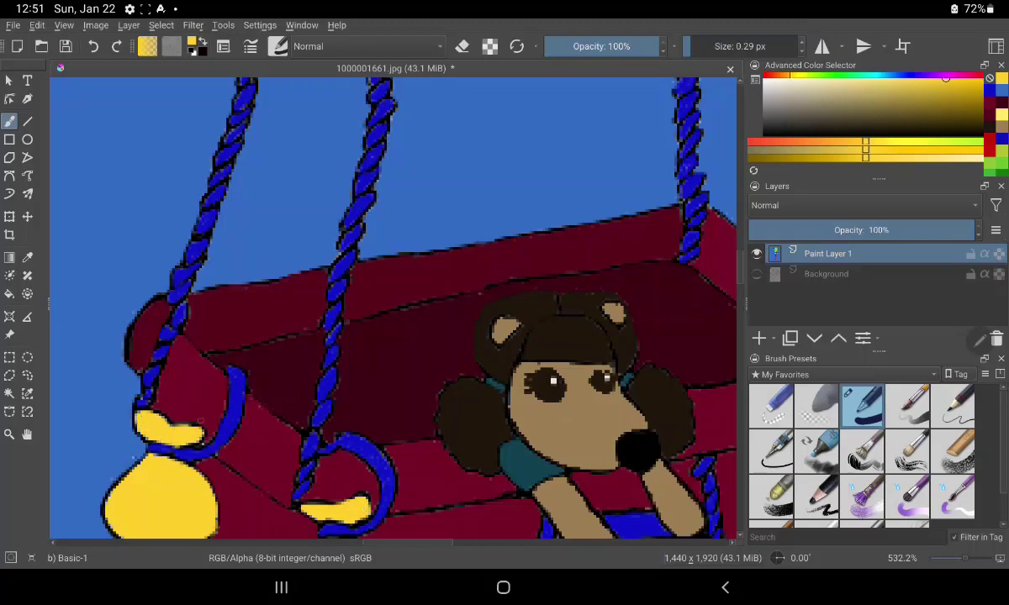
scroll(395, 302, down, 5)
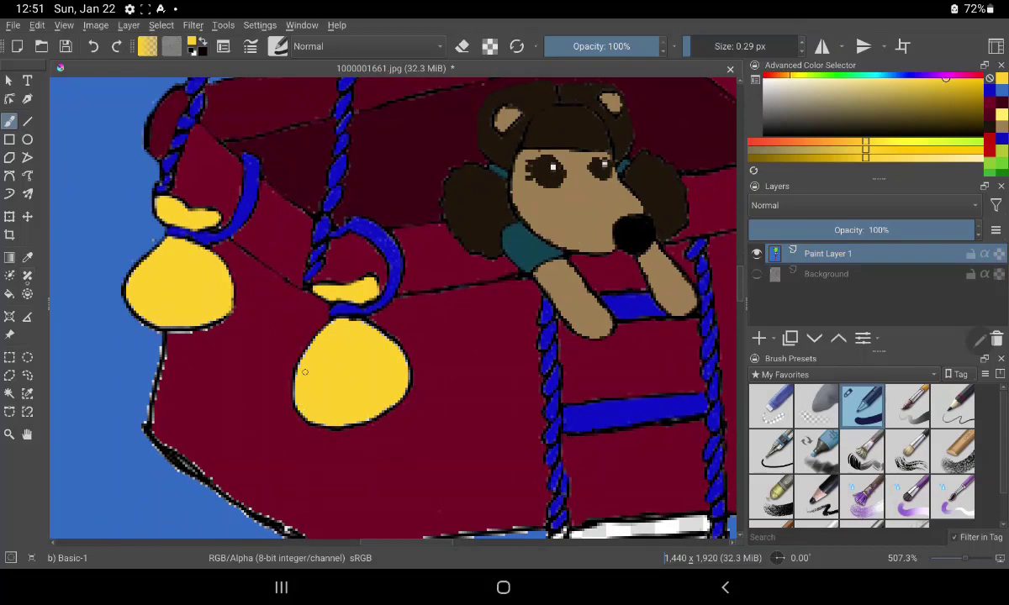
Sample the basket's maroon to cover its white left and lower fringe, then pick blue
click(27, 257)
click(269, 386)
click(9, 120)
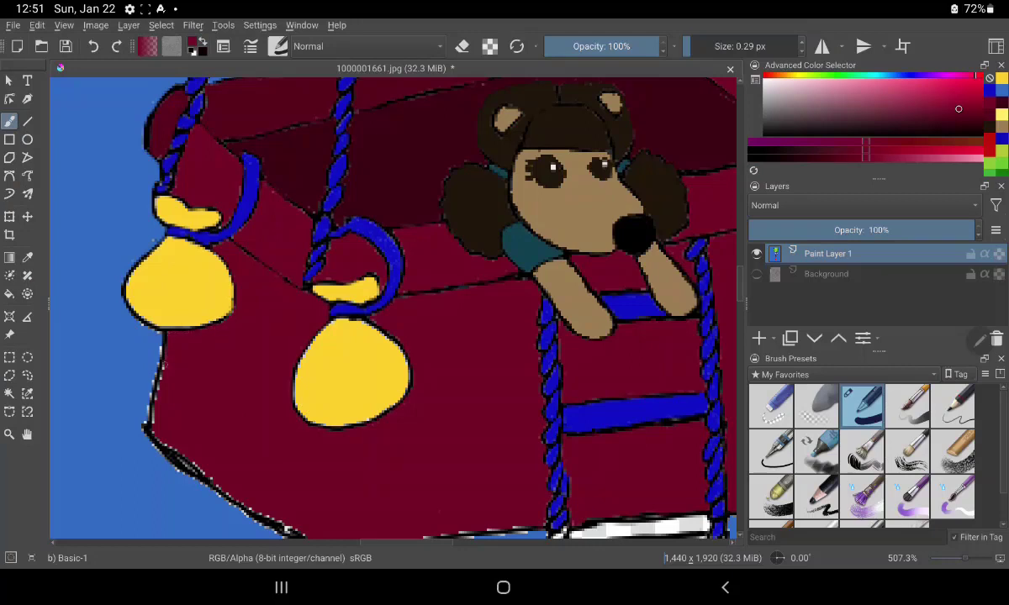
drag(163, 363, 172, 446)
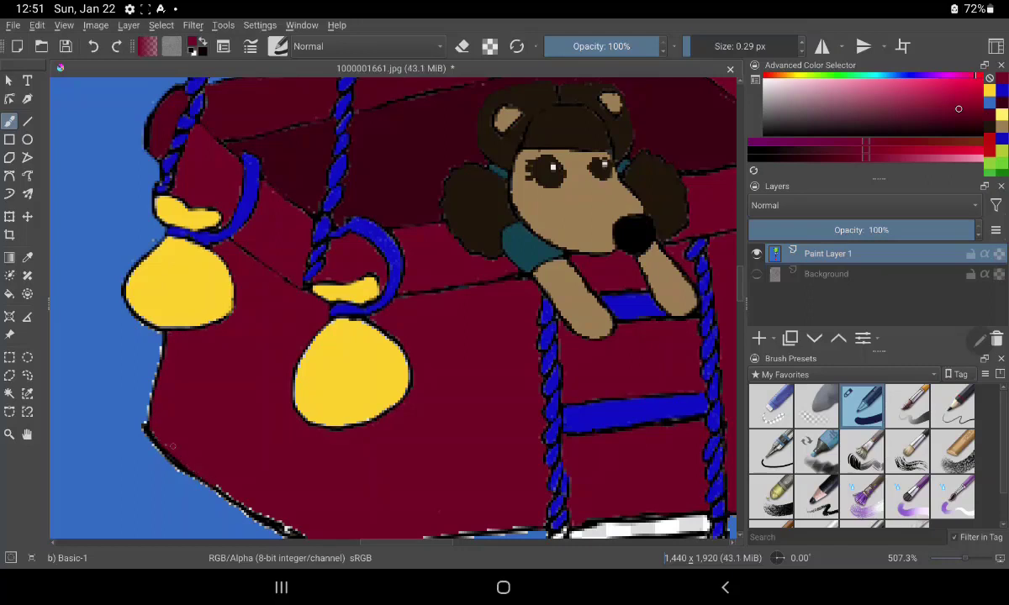
drag(248, 505, 285, 522)
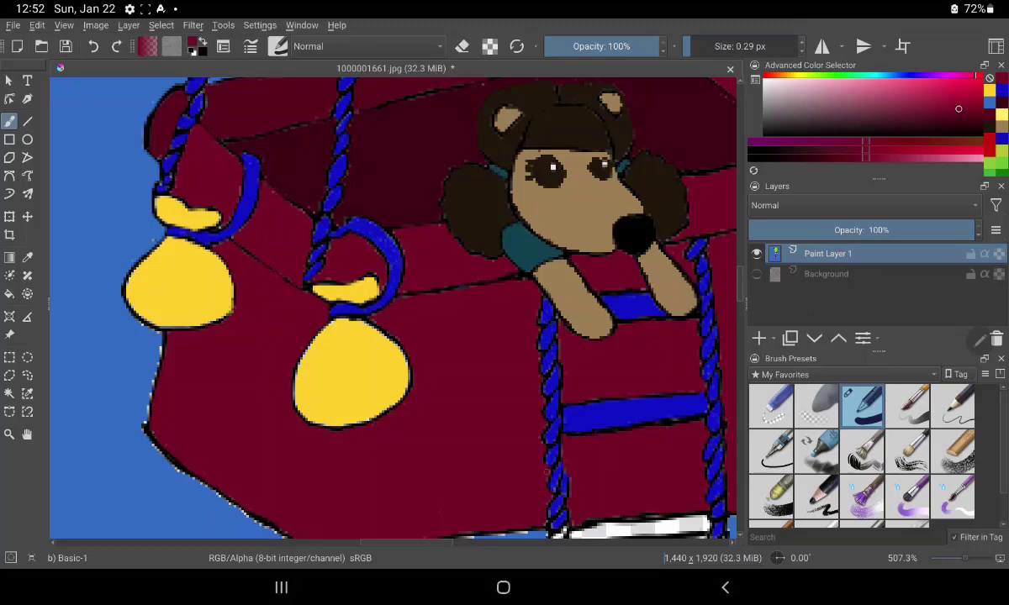
ctrl+click(630, 412)
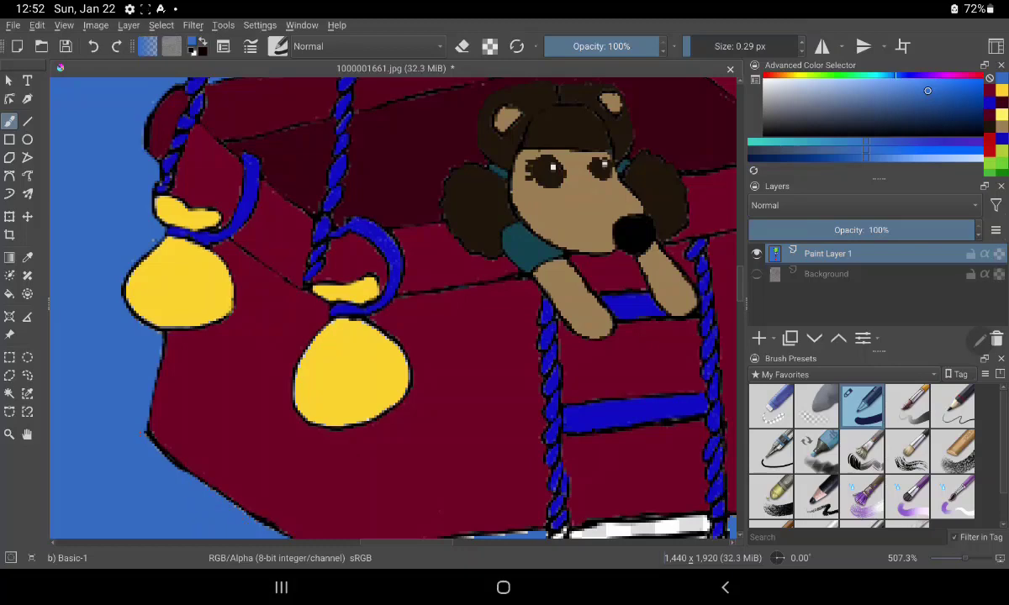
Pan down to the ladder and touch up the basket's lower edge from left to right
drag(664, 480, 539, 329)
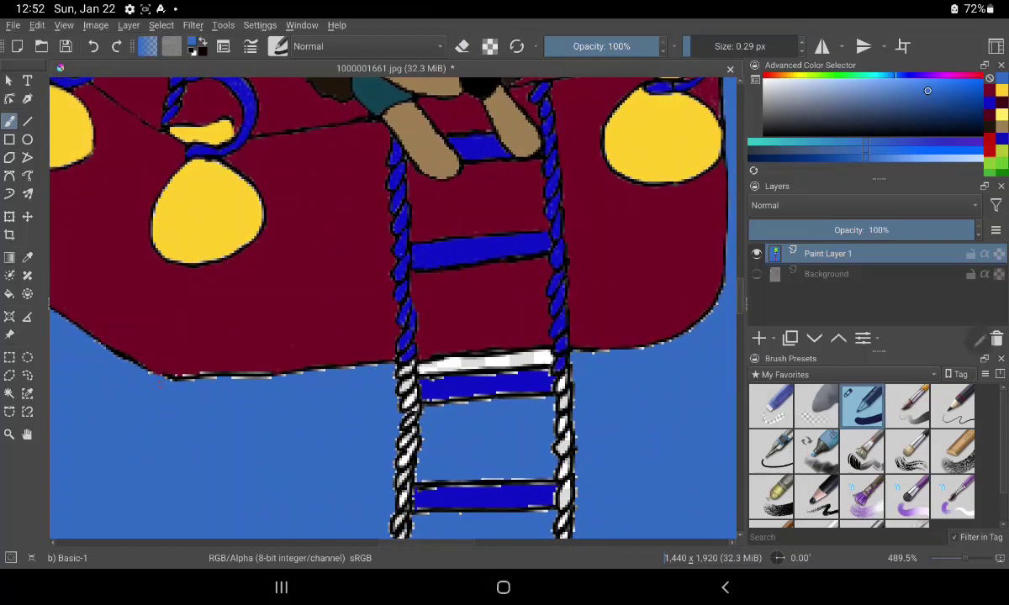
drag(82, 315, 177, 380)
drag(223, 375, 278, 372)
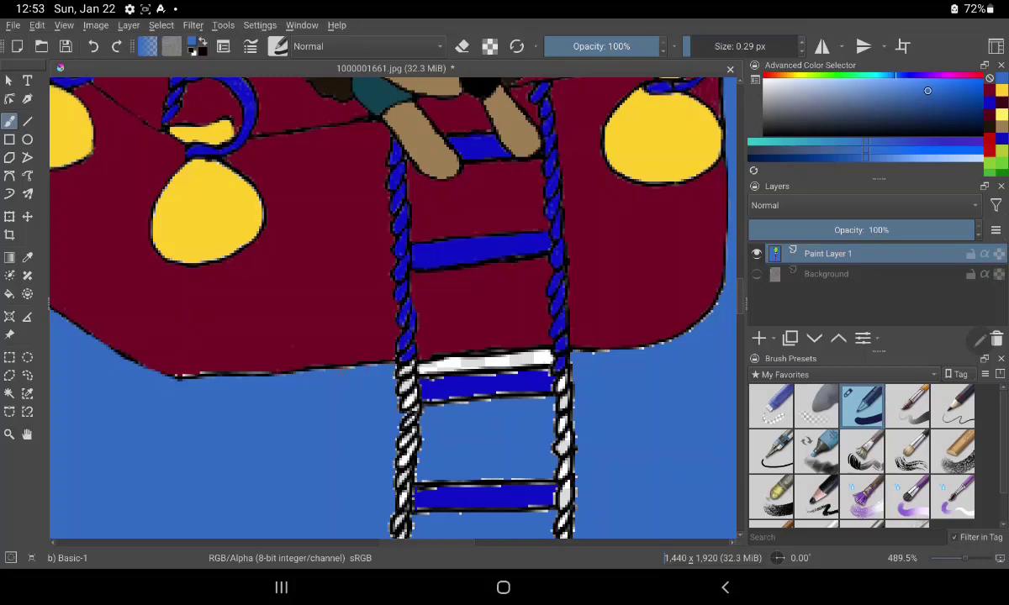
drag(346, 366, 493, 362)
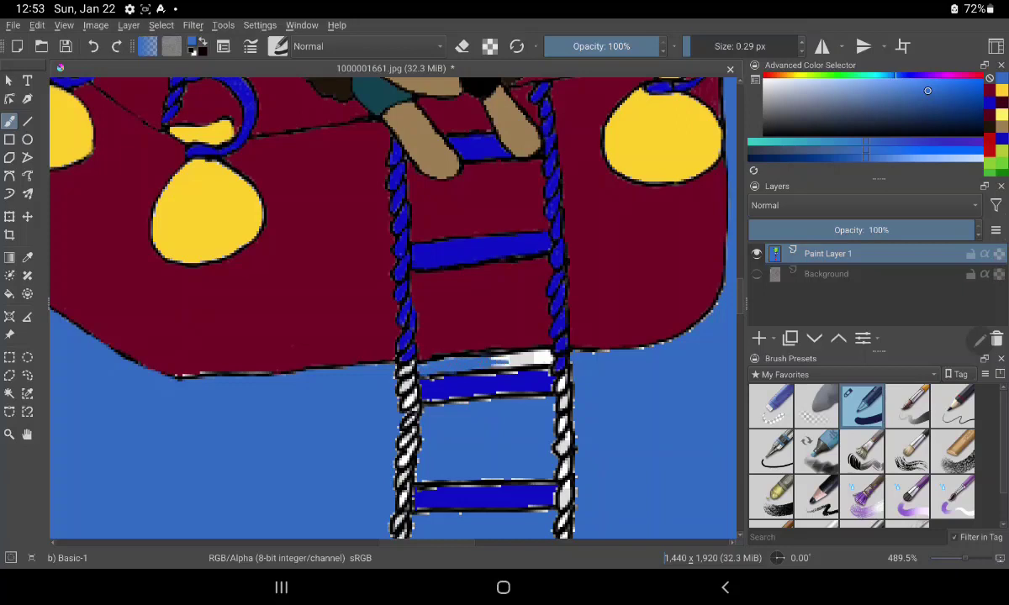
Cover the top rung's white highlight in blue, undoing a streak, and redraw its dark top outline
drag(492, 360, 526, 357)
key(ctrl+z)
mouse_move(543, 356)
mouse_down()
mouse_move(552, 360)
mouse_move(540, 357)
mouse_up()
drag(471, 354, 516, 353)
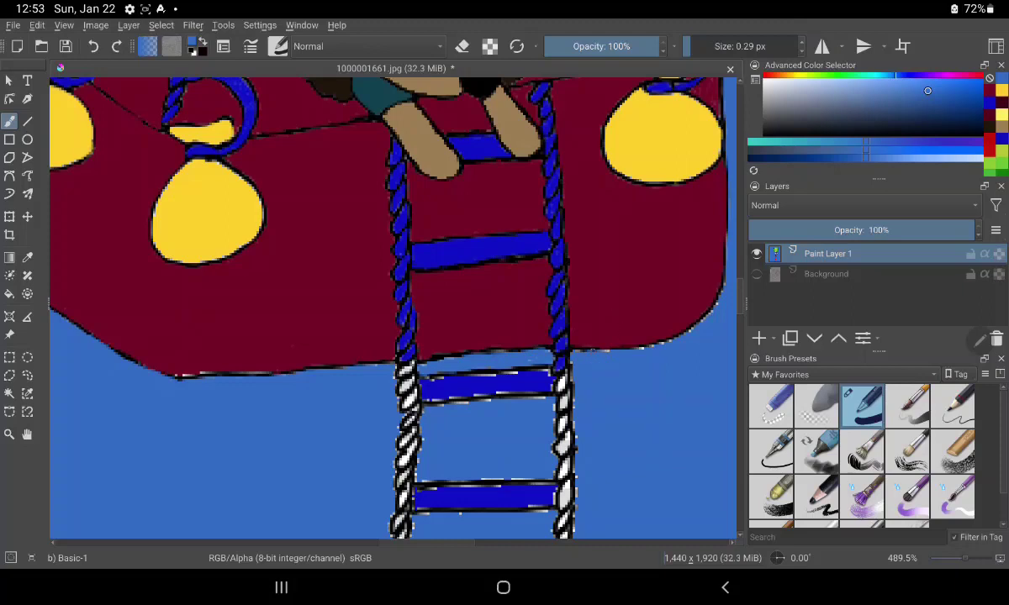
drag(668, 336, 639, 313)
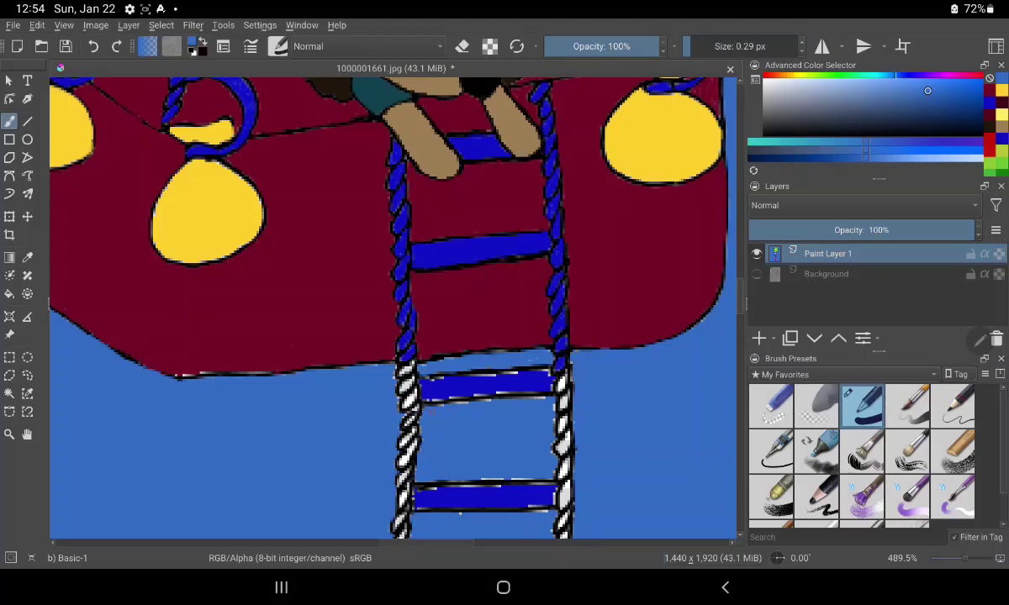
drag(425, 377, 442, 378)
drag(495, 373, 511, 371)
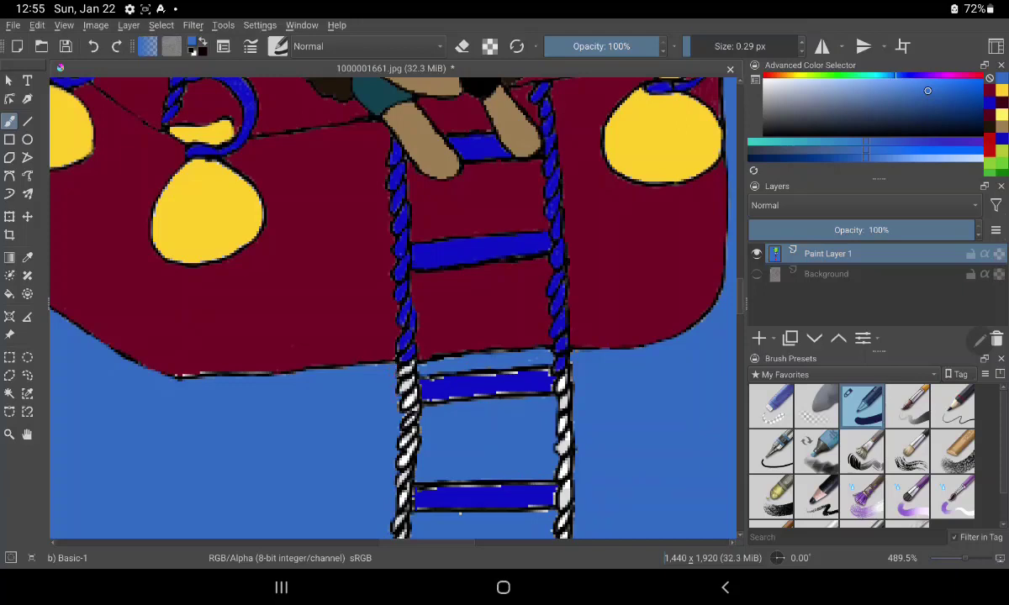
Sample the basket's maroon and cover the light fringe on its bottom edge
click(27, 257)
click(277, 303)
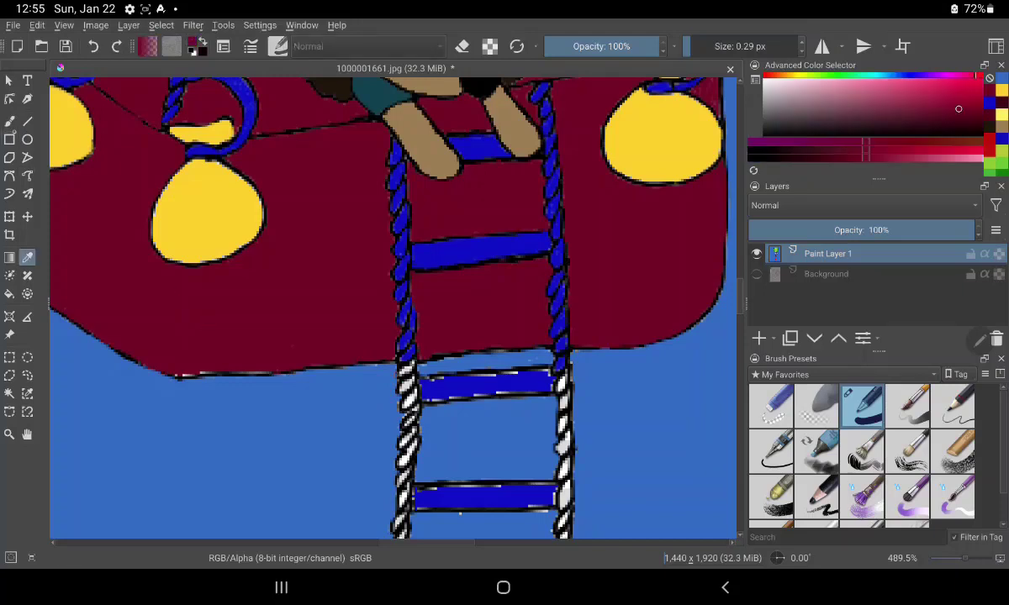
click(9, 140)
click(9, 121)
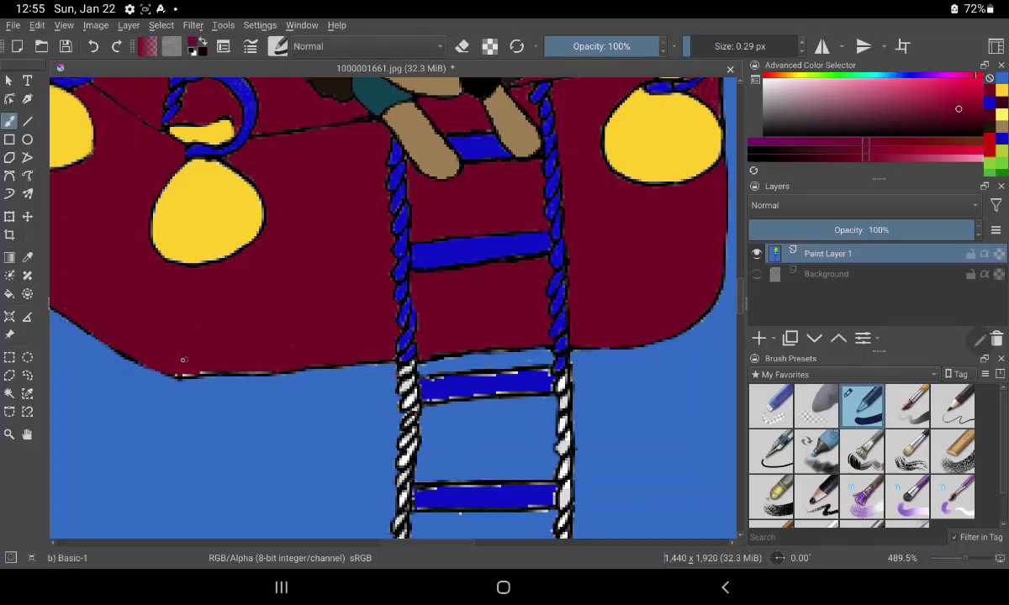
drag(179, 373, 261, 371)
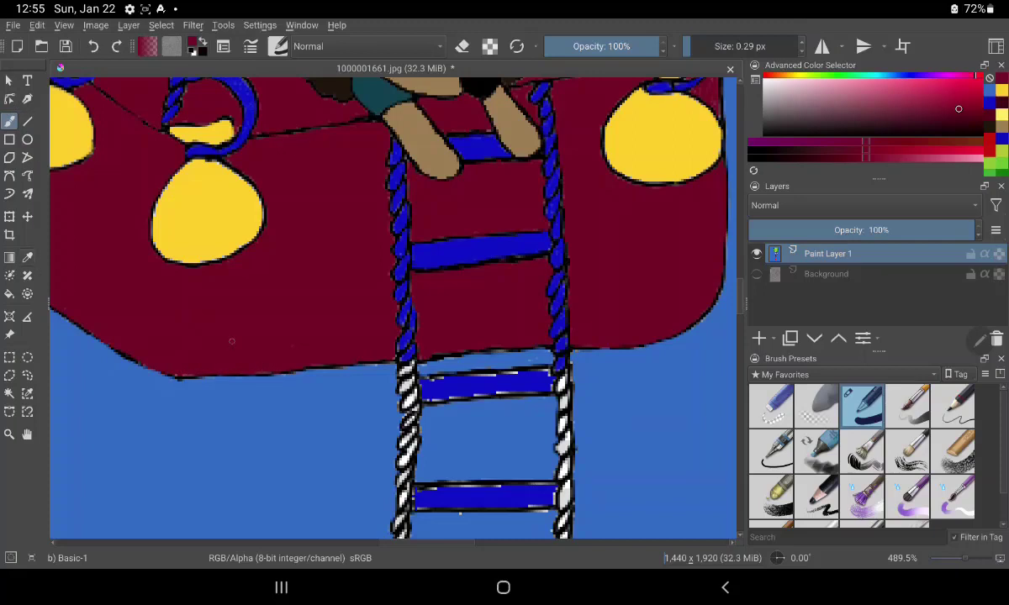
Sample the ladder's bright blue and paint the rung corner and adjacent right rope
click(27, 258)
click(483, 248)
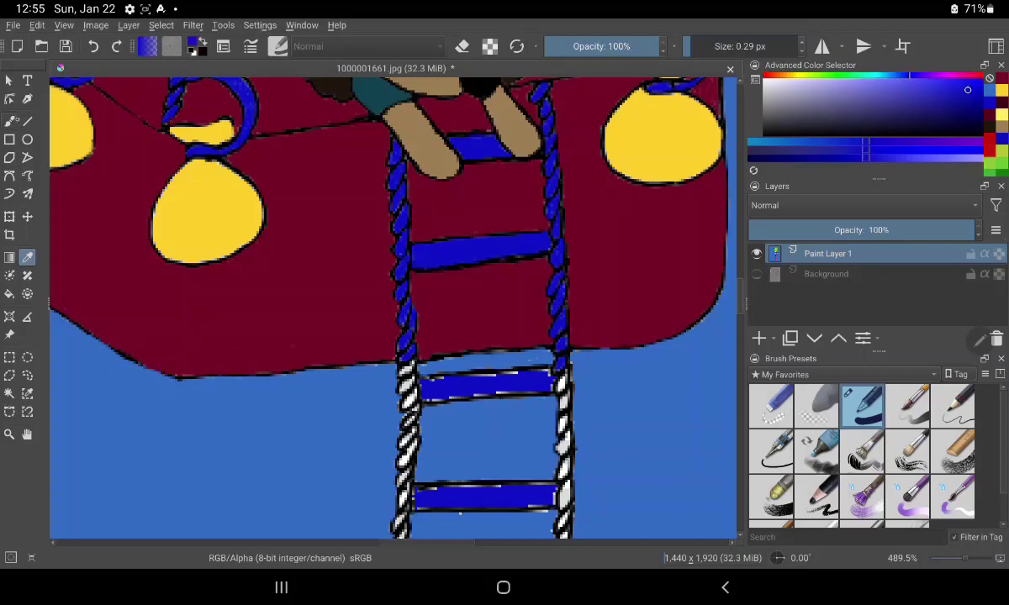
click(9, 121)
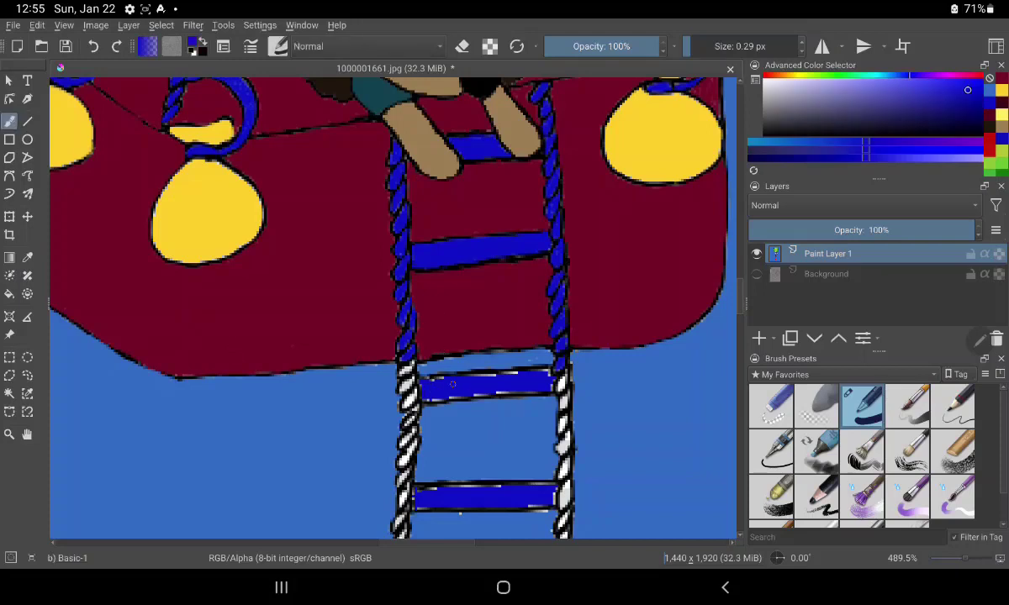
drag(427, 398, 442, 400)
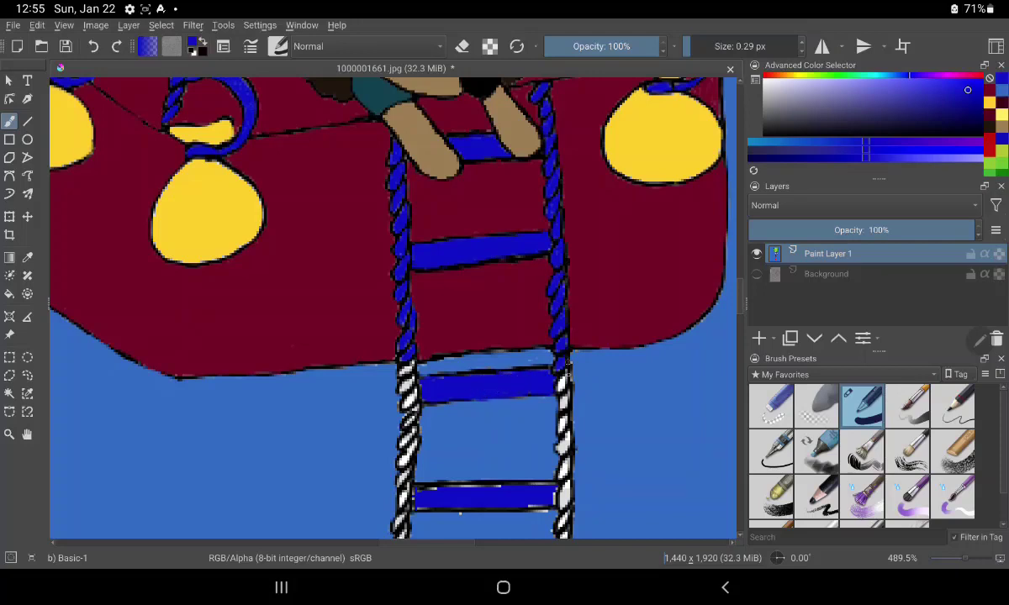
drag(561, 377, 560, 386)
mouse_move(561, 396)
mouse_down()
mouse_move(562, 411)
mouse_move(559, 389)
mouse_up()
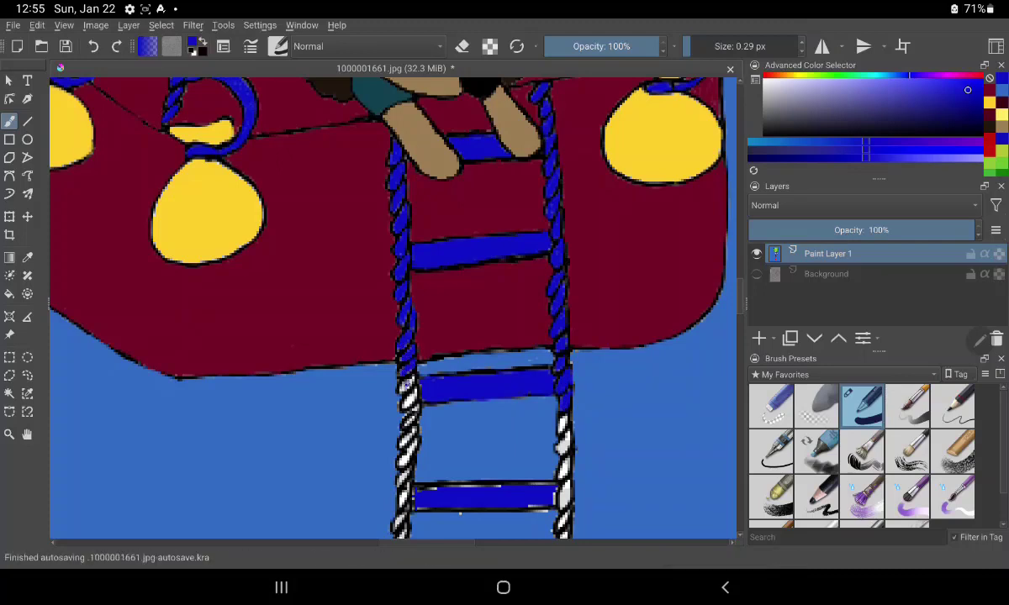
Paint the left rope blue all the way down to the bottom
drag(403, 359, 414, 404)
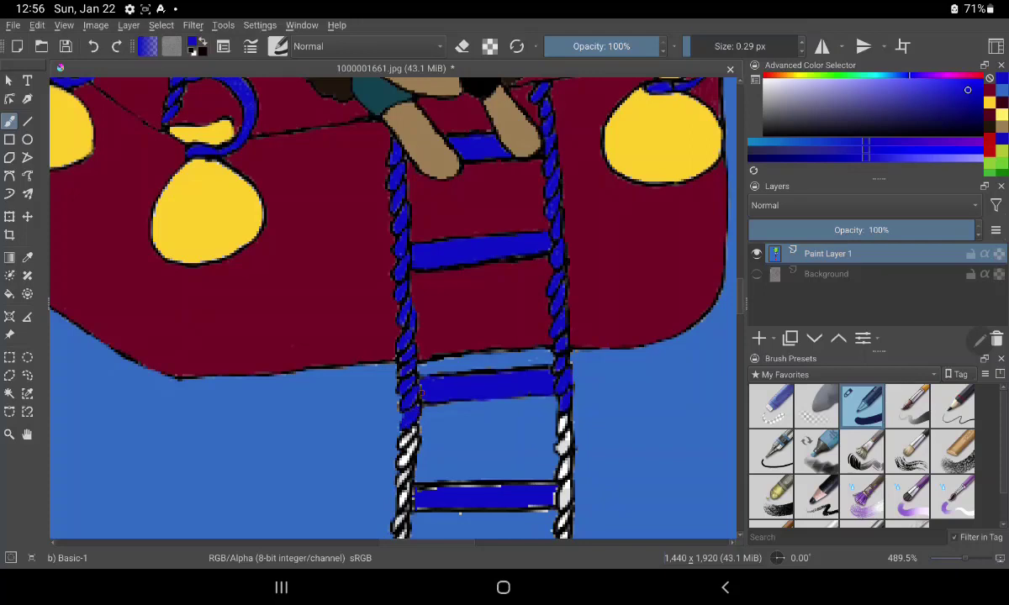
drag(411, 419, 403, 469)
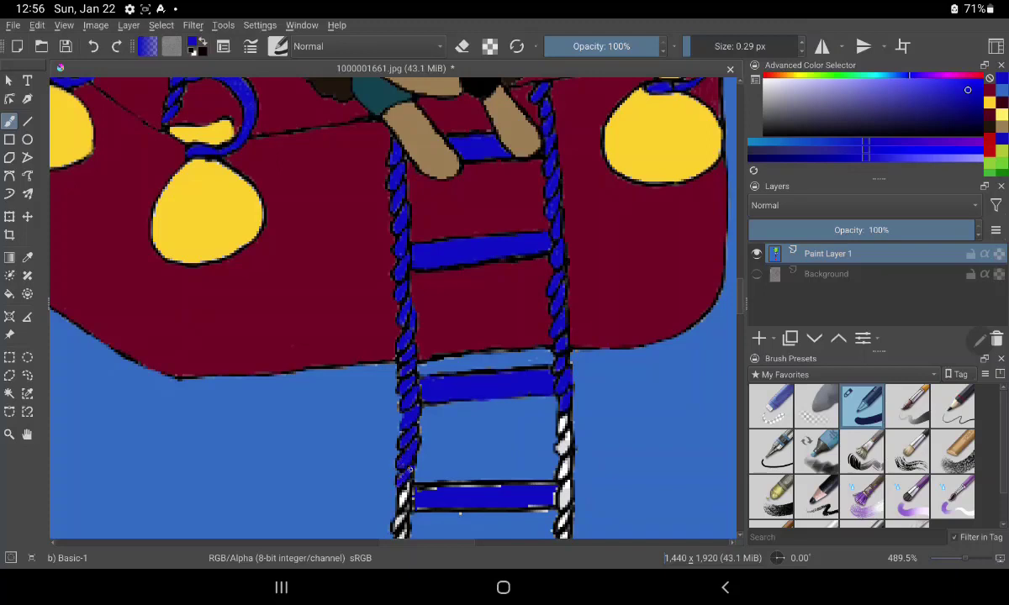
drag(405, 488, 400, 507)
drag(402, 518, 400, 538)
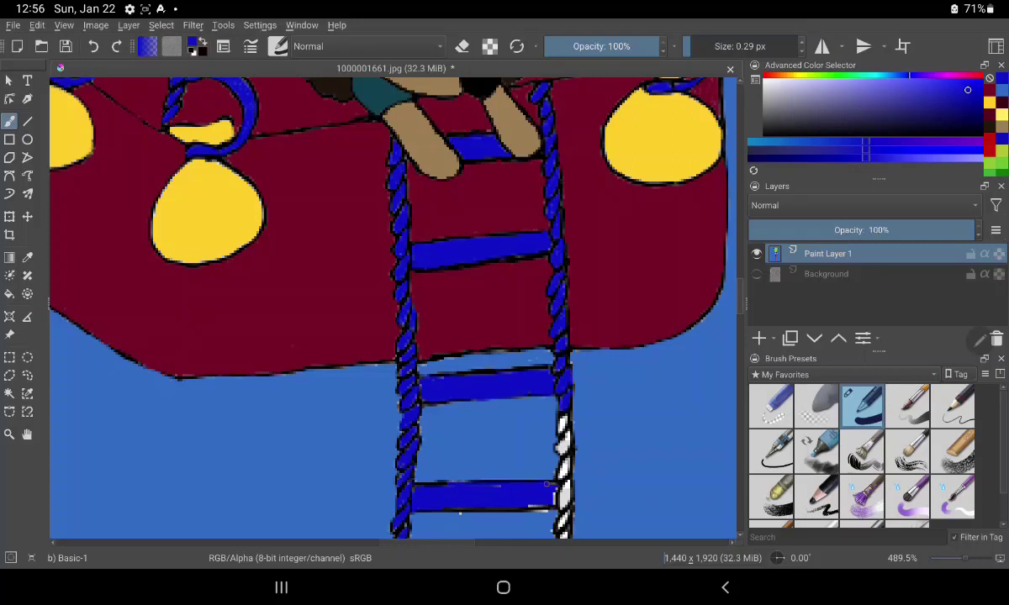
Fill the bottom rung's right end and paint the remaining white right-rope sections blue
drag(551, 487, 544, 507)
drag(560, 428, 560, 448)
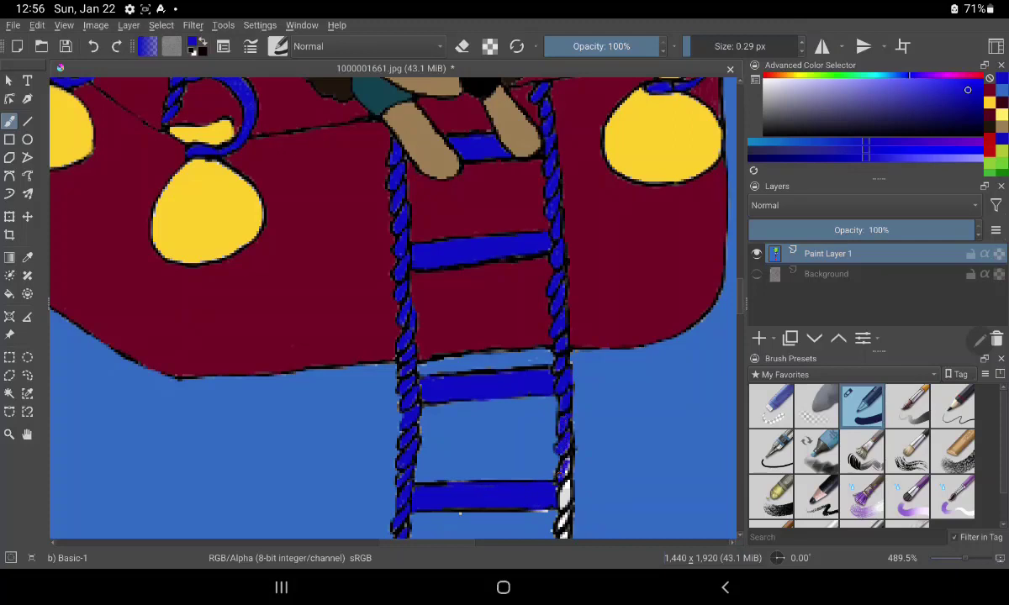
drag(563, 481, 566, 448)
drag(565, 448, 562, 533)
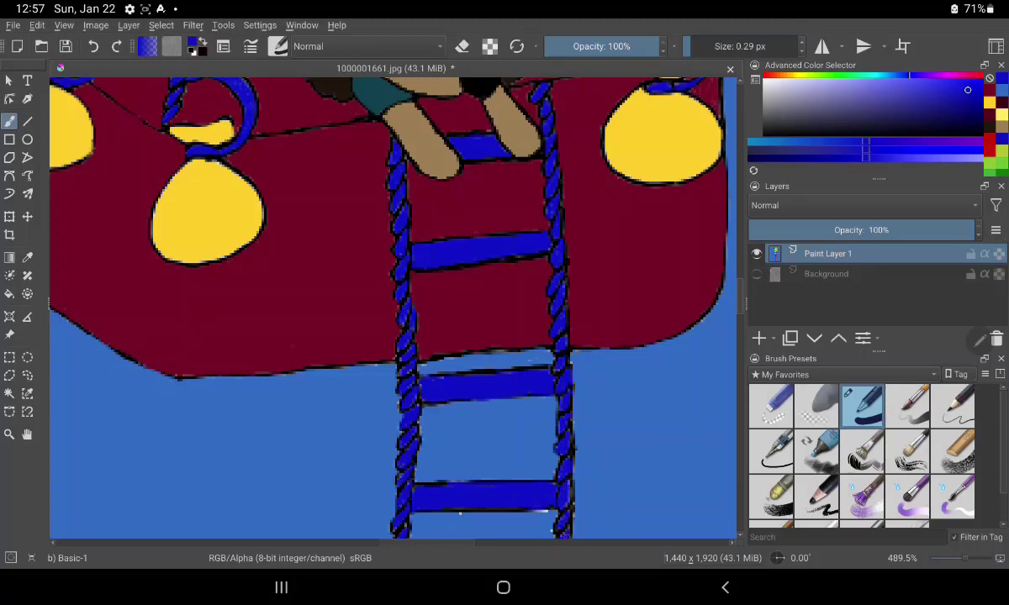
Sample the sky's light blue as the brush colour, undoing a stray mark near the rung
click(27, 258)
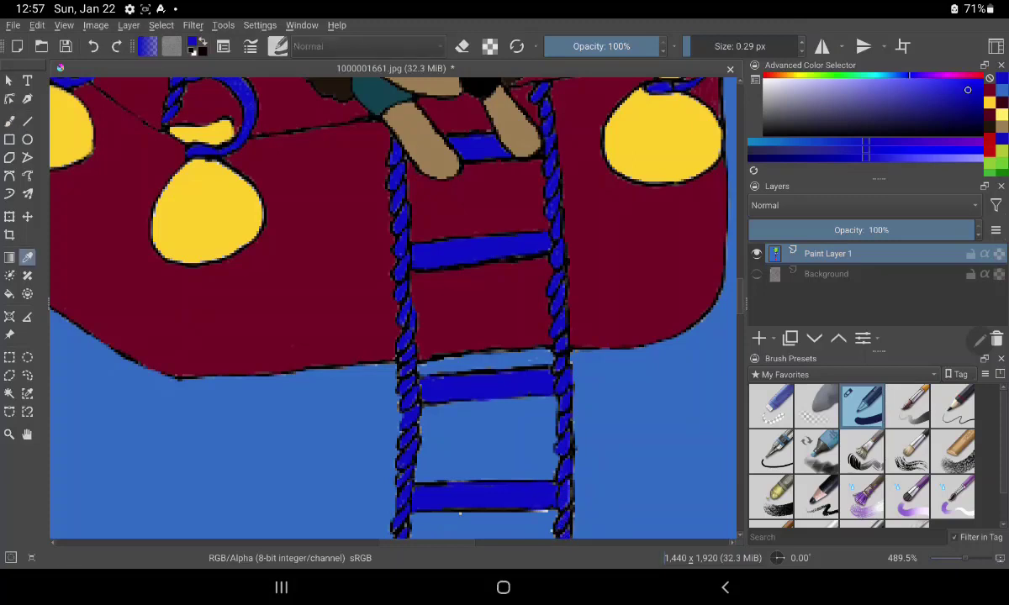
click(486, 520)
click(9, 121)
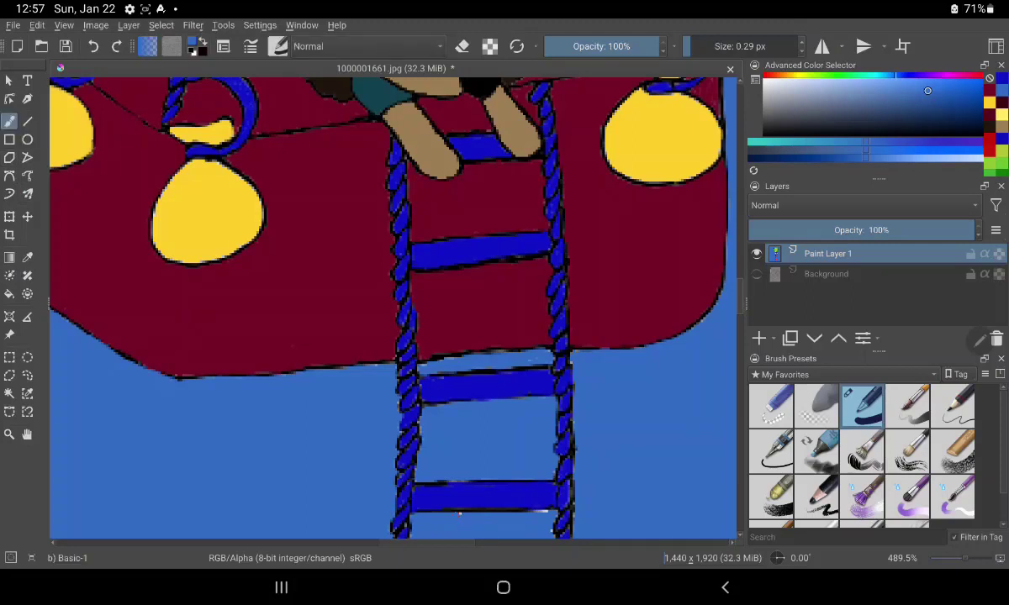
drag(503, 479, 514, 481)
key(ctrl+z)
Scroll the canvas down to bring the lower ladder ropes into view
scroll(639, 278, down, 2)
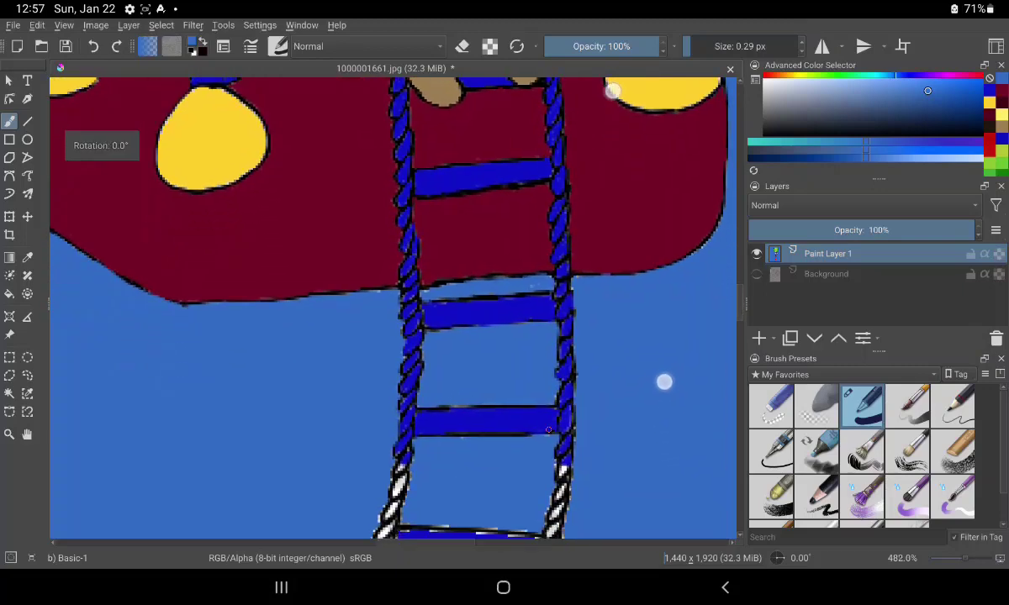
scroll(639, 277, down, 3)
scroll(669, 479, down, 3)
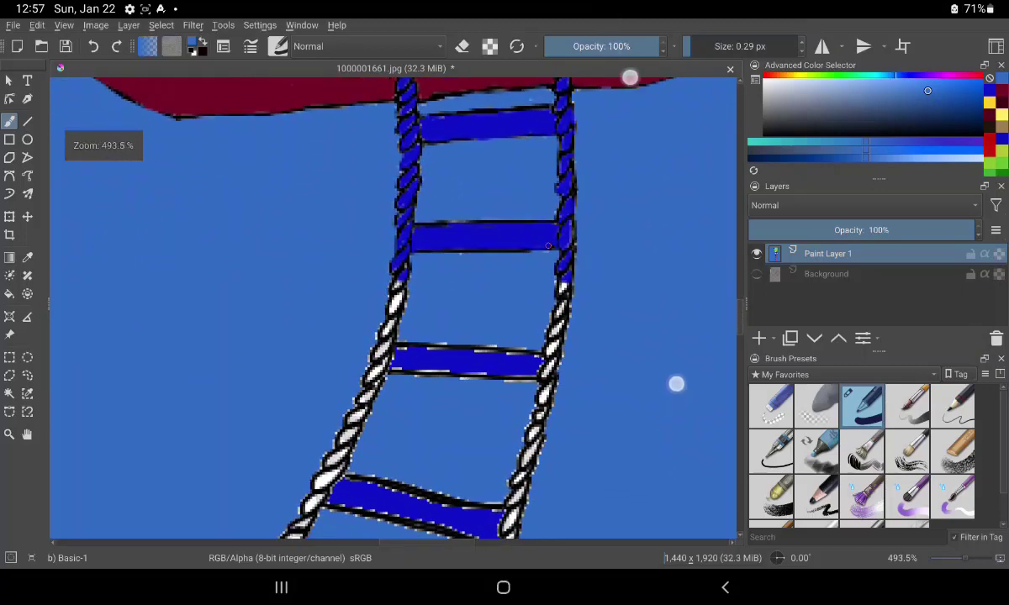
scroll(672, 395, down, 2)
scroll(673, 342, up, 2)
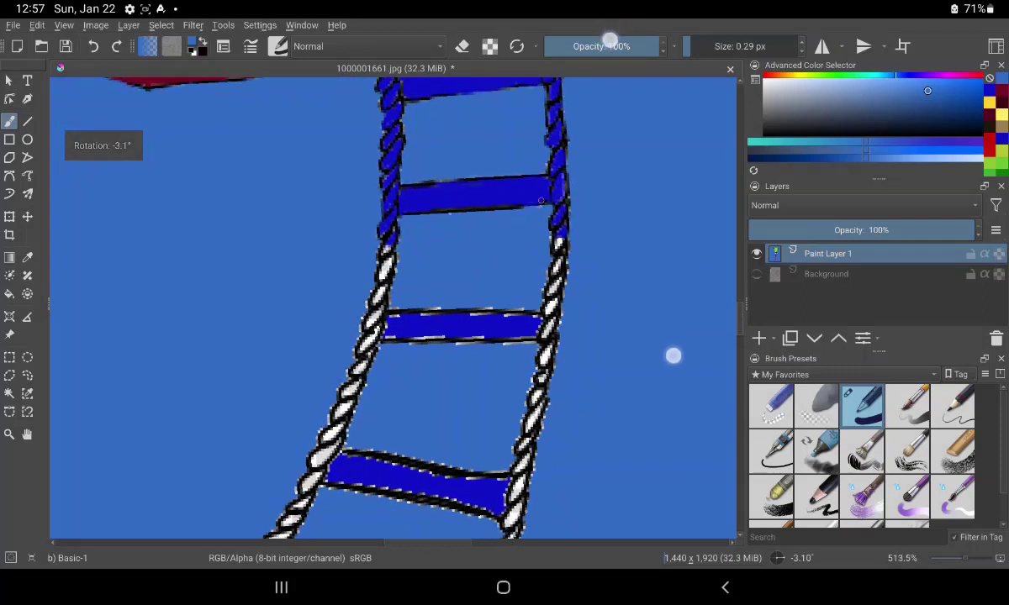
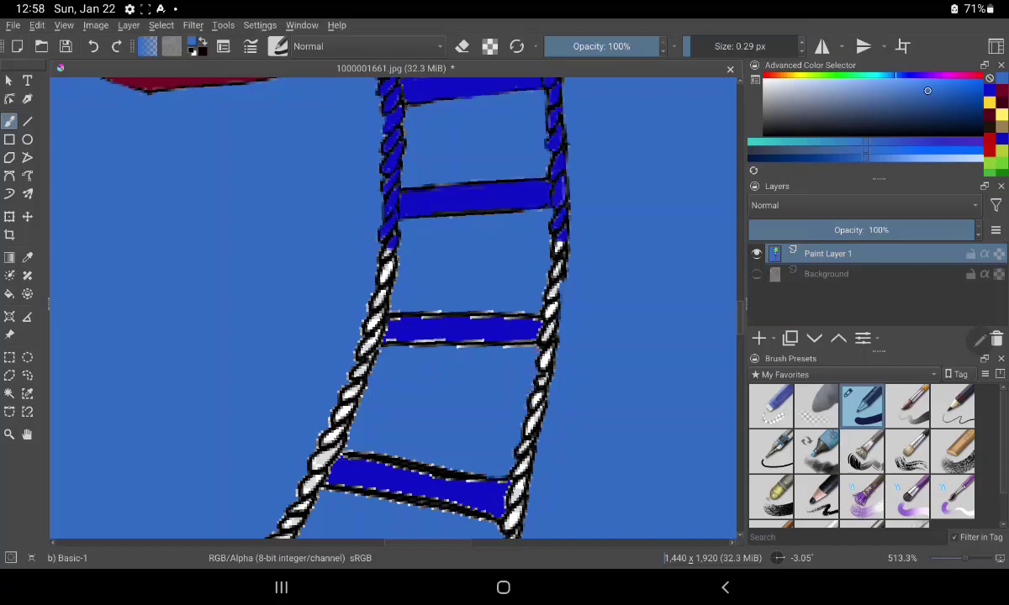
Touch up the middle and bottom rung edges, then sample the rung's dark blue
drag(419, 346, 519, 344)
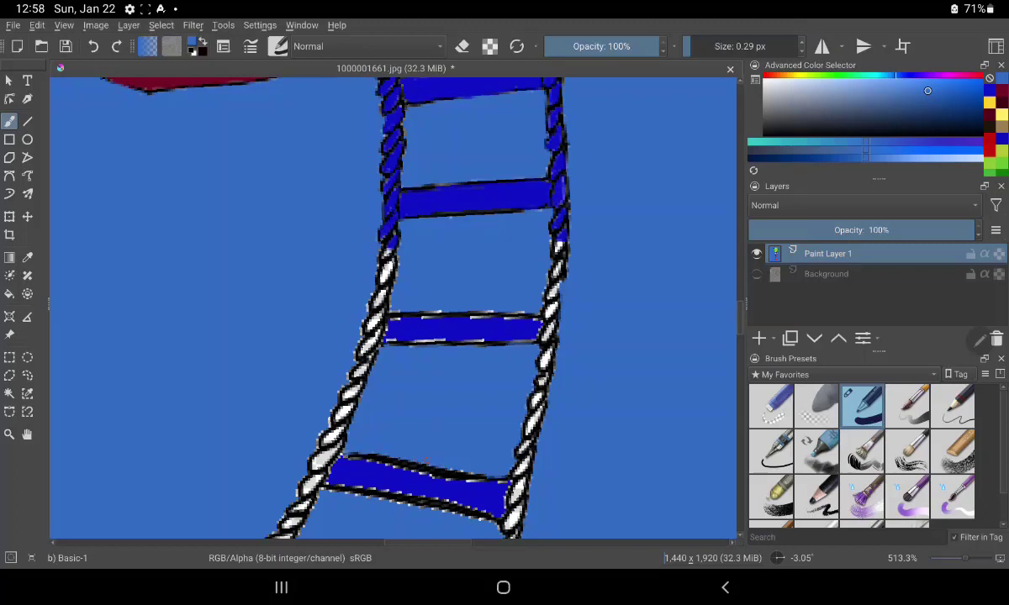
drag(449, 471, 482, 476)
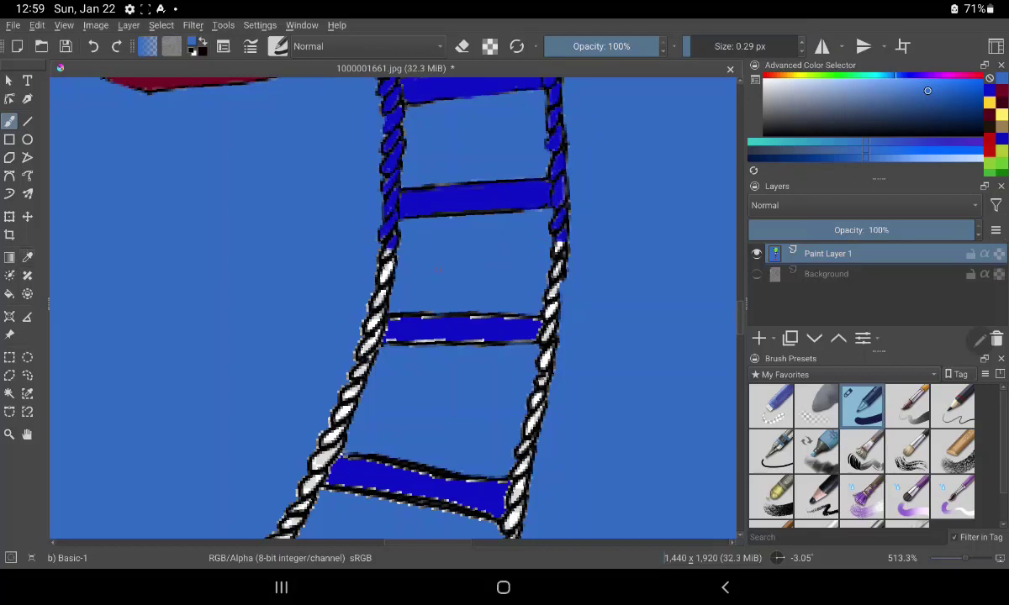
click(27, 258)
click(445, 195)
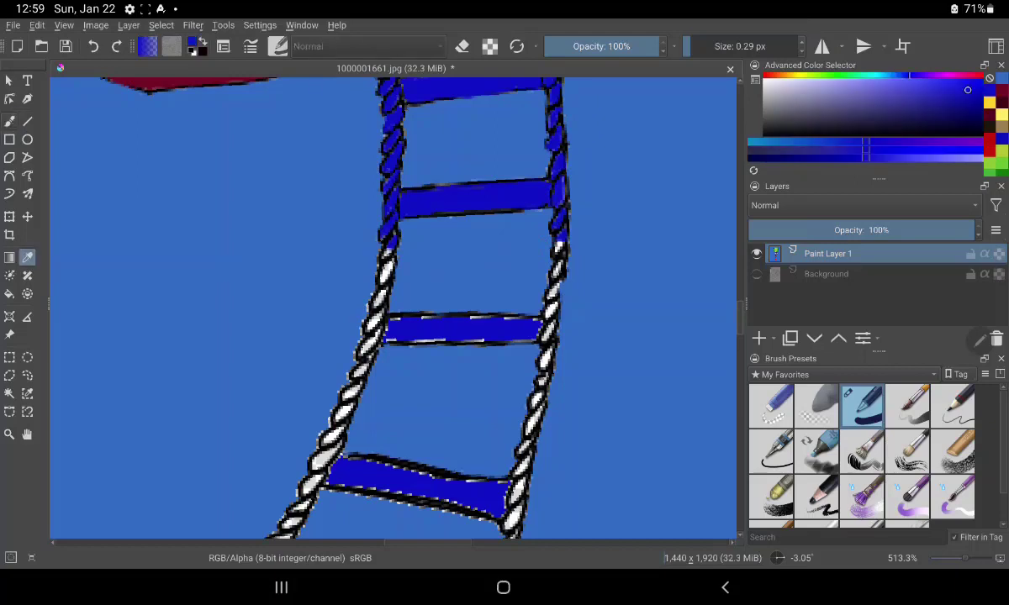
click(9, 122)
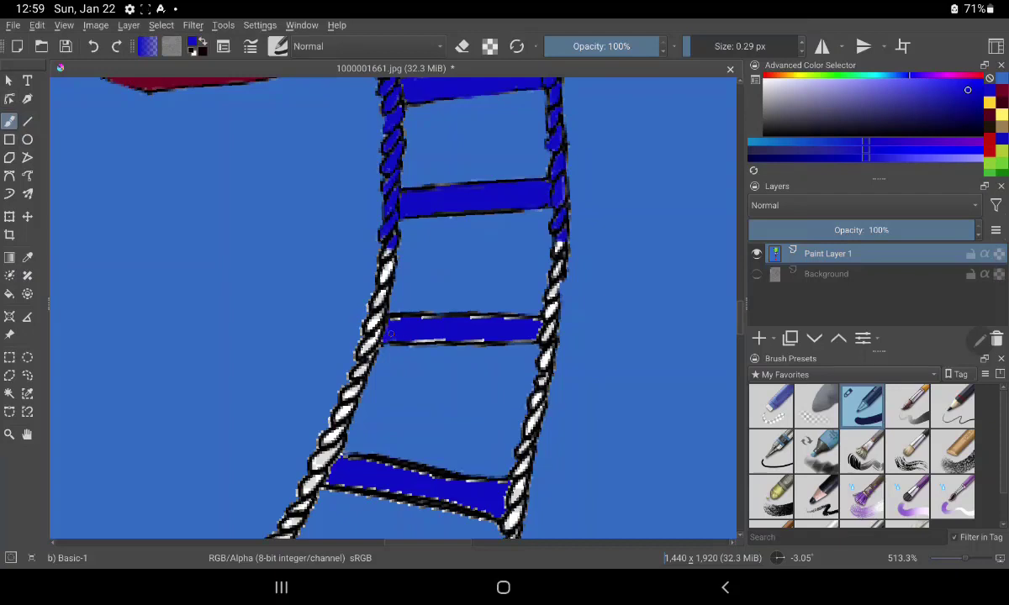
Paint dark blue over the white specks on the middle rung, undoing the last stroke
drag(390, 333, 442, 328)
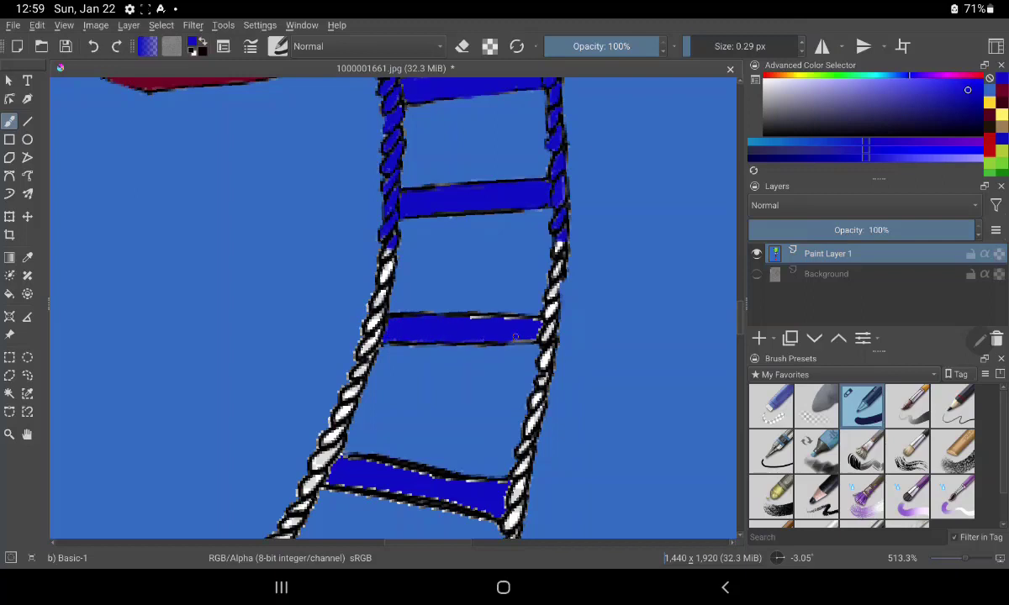
drag(515, 337, 536, 333)
key(ctrl+z)
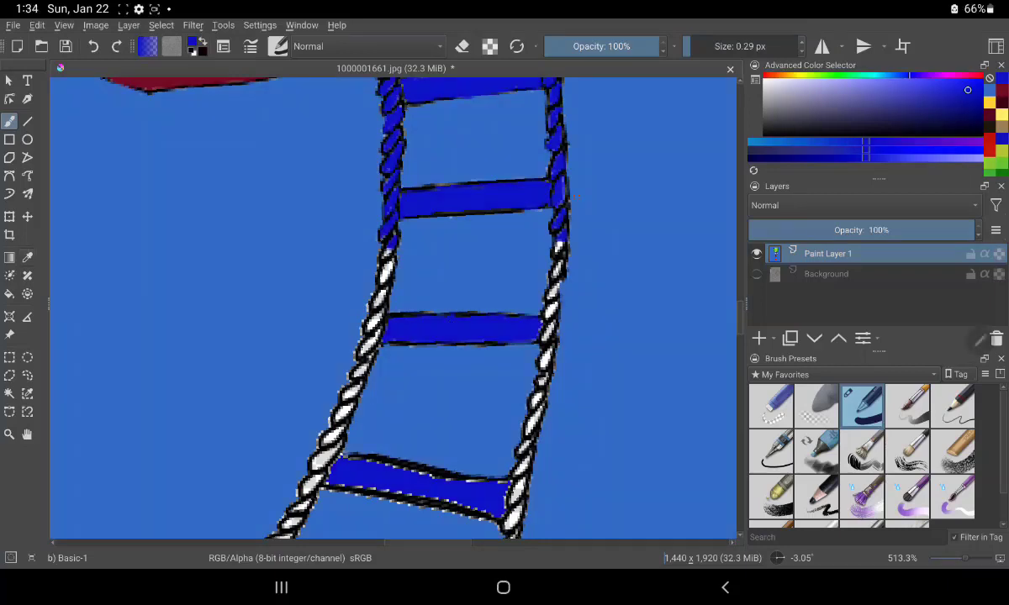
key(p)
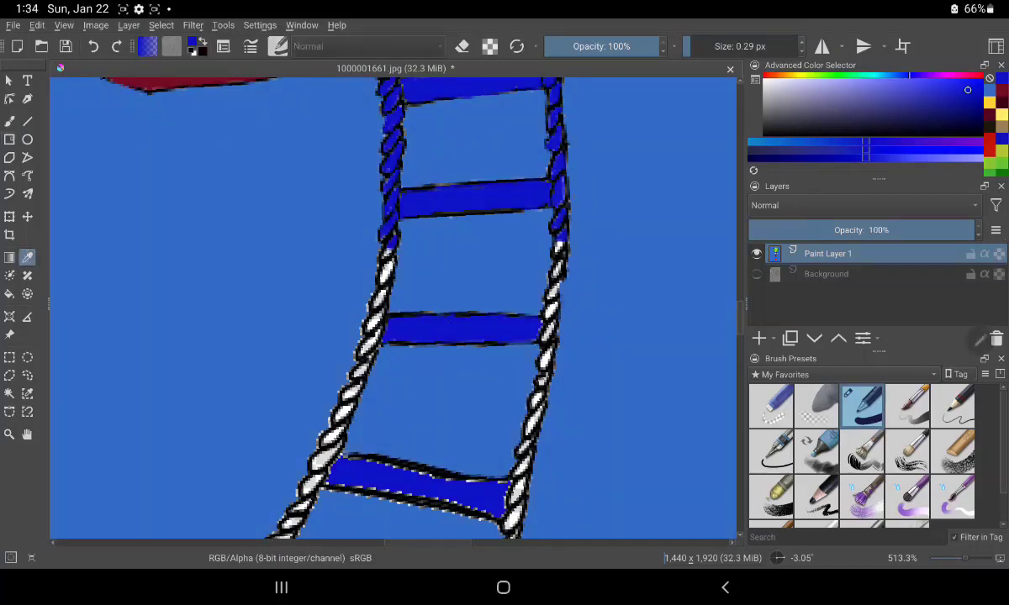
Paint the white right rope dark blue from the upper rungs down to the bottom
key(b)
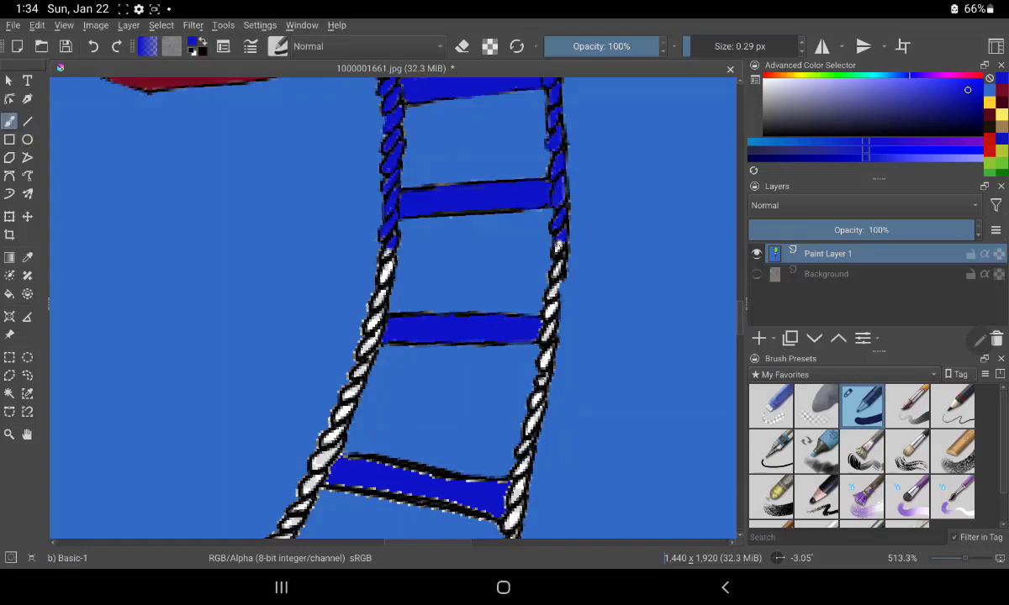
drag(560, 237, 559, 249)
drag(570, 243, 556, 271)
drag(552, 283, 555, 316)
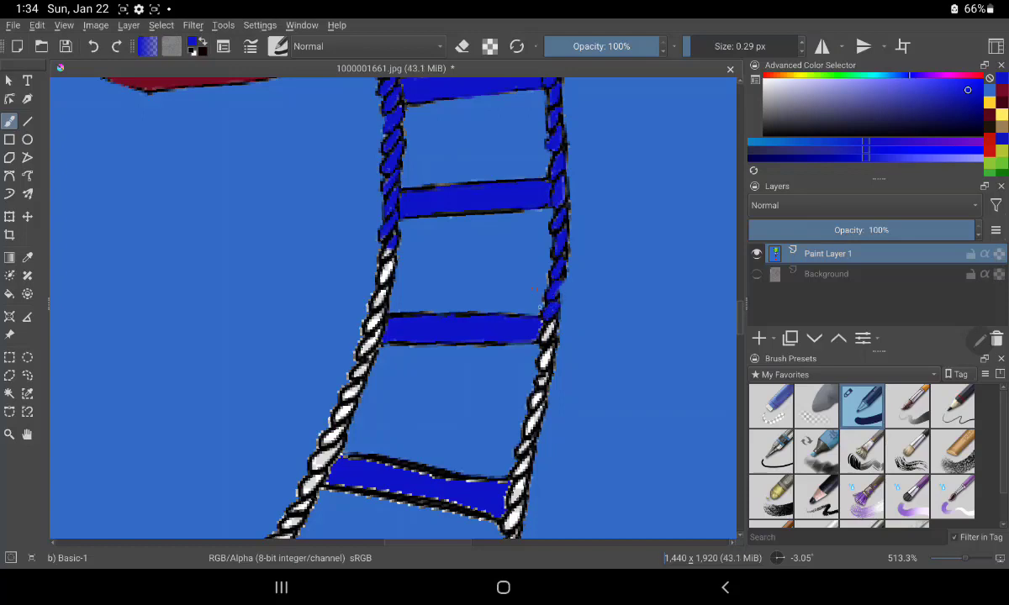
drag(551, 318, 546, 340)
drag(548, 345, 544, 368)
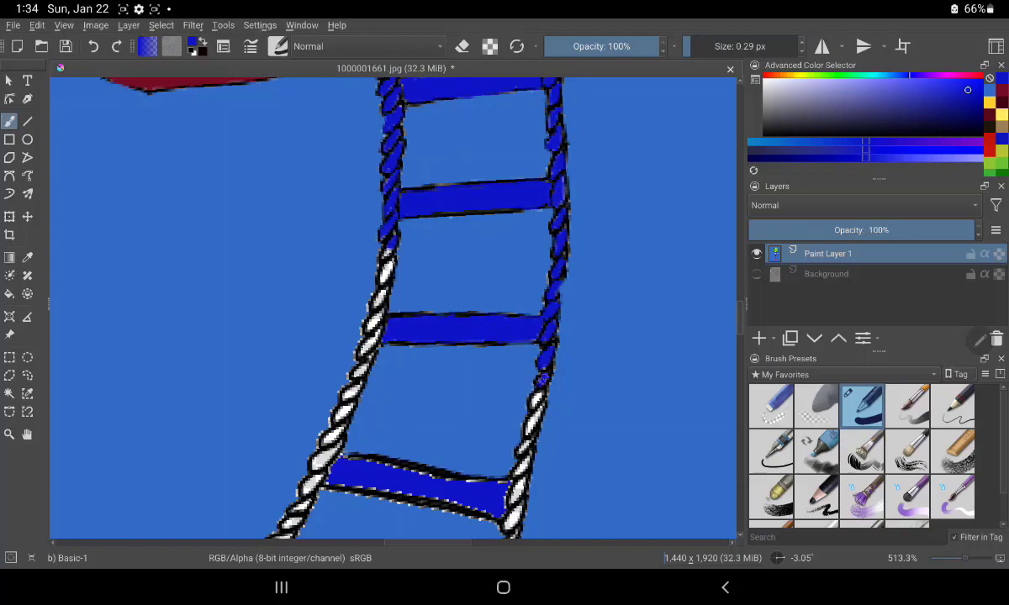
drag(540, 387, 547, 359)
drag(540, 406, 521, 452)
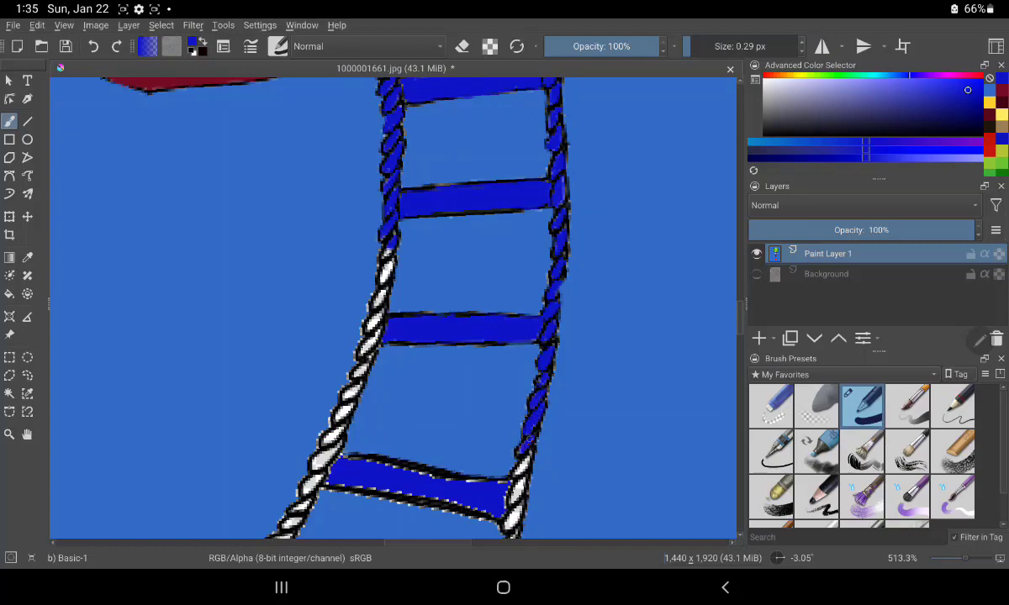
mouse_move(528, 439)
mouse_down()
mouse_move(511, 528)
mouse_move(520, 512)
mouse_up()
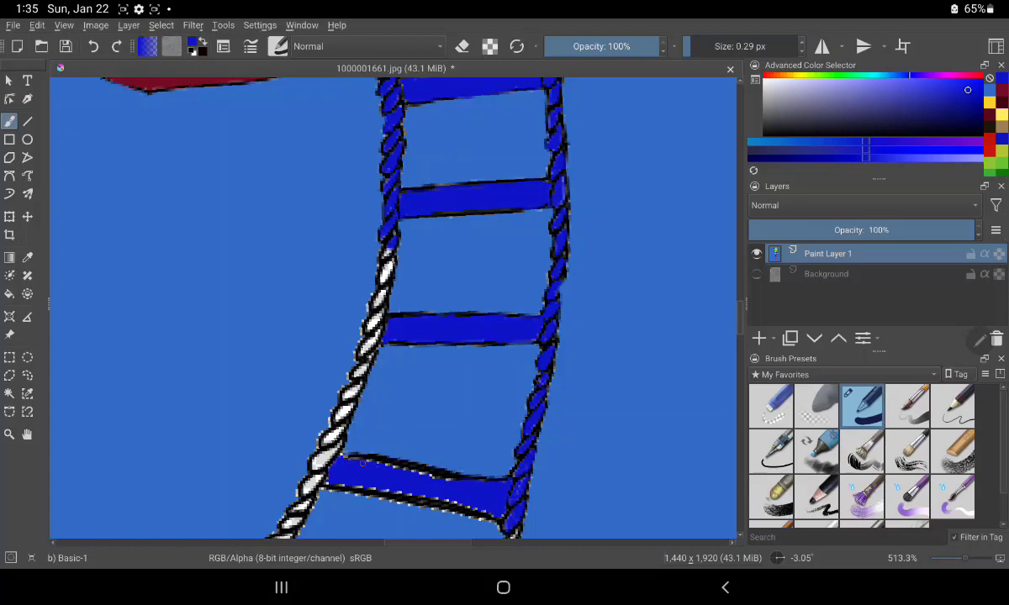
Touch up the bottom rung's edges and paint the left rope blue down to its tip
drag(362, 462, 412, 473)
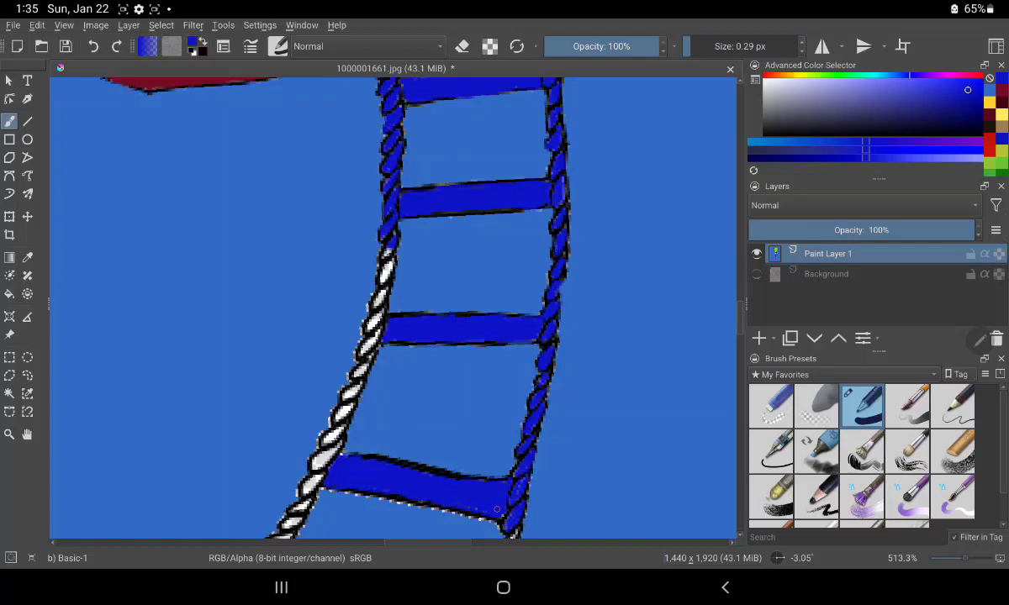
drag(461, 507, 501, 509)
mouse_move(380, 220)
mouse_down()
mouse_move(395, 233)
mouse_move(365, 352)
mouse_up()
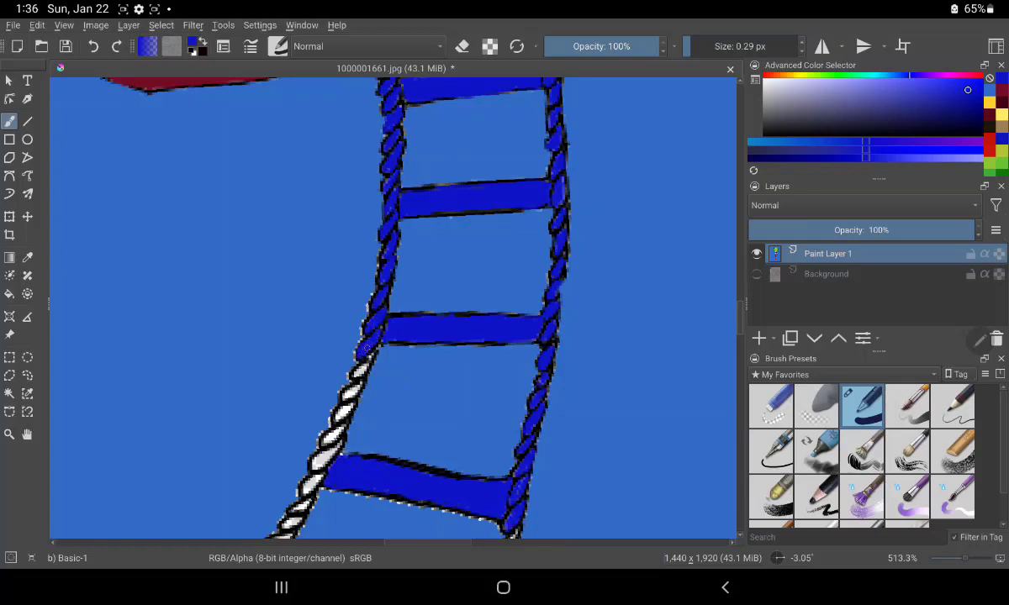
drag(368, 353, 338, 418)
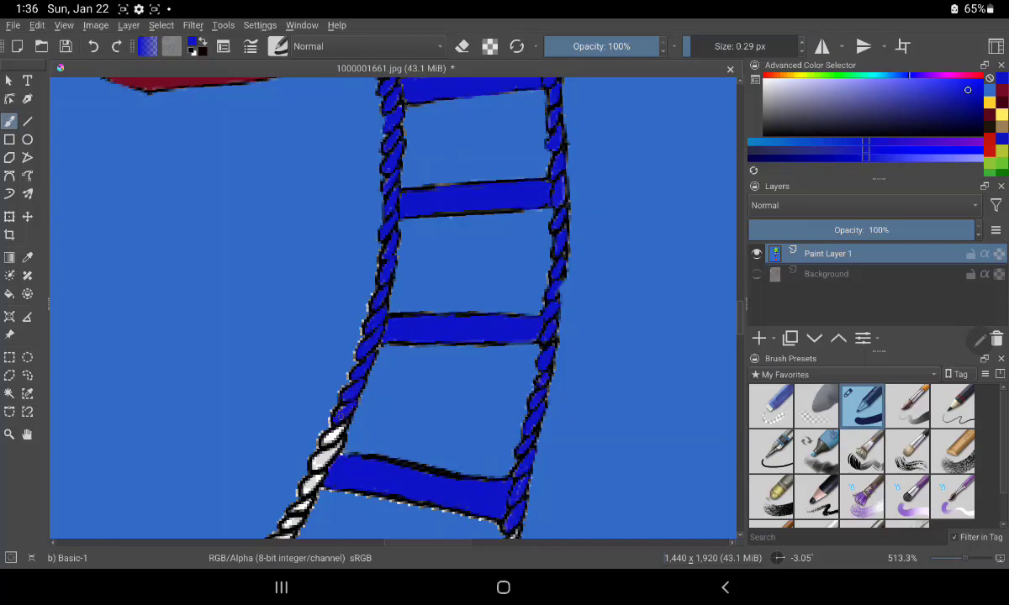
drag(335, 426, 296, 514)
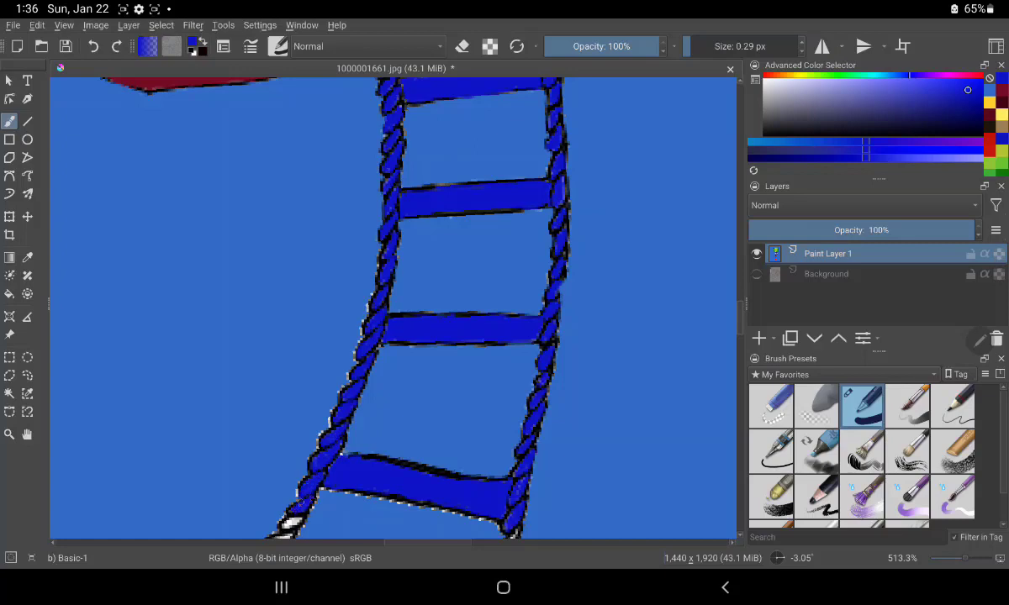
drag(297, 514, 289, 527)
Sample the sky-blue background and brush out stray marks by the upper rope and bottom rung
click(27, 258)
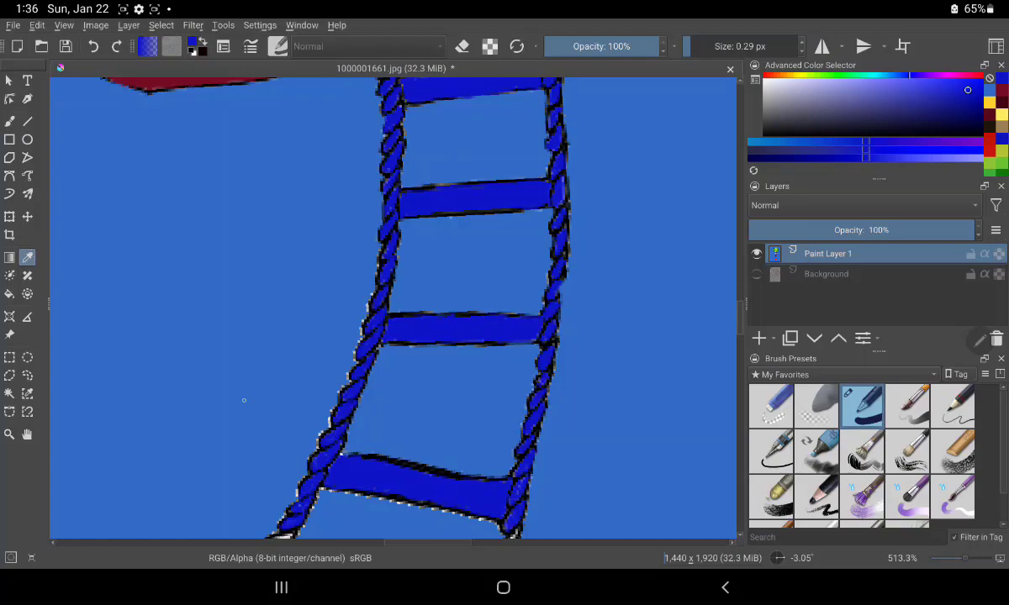
click(244, 400)
click(9, 121)
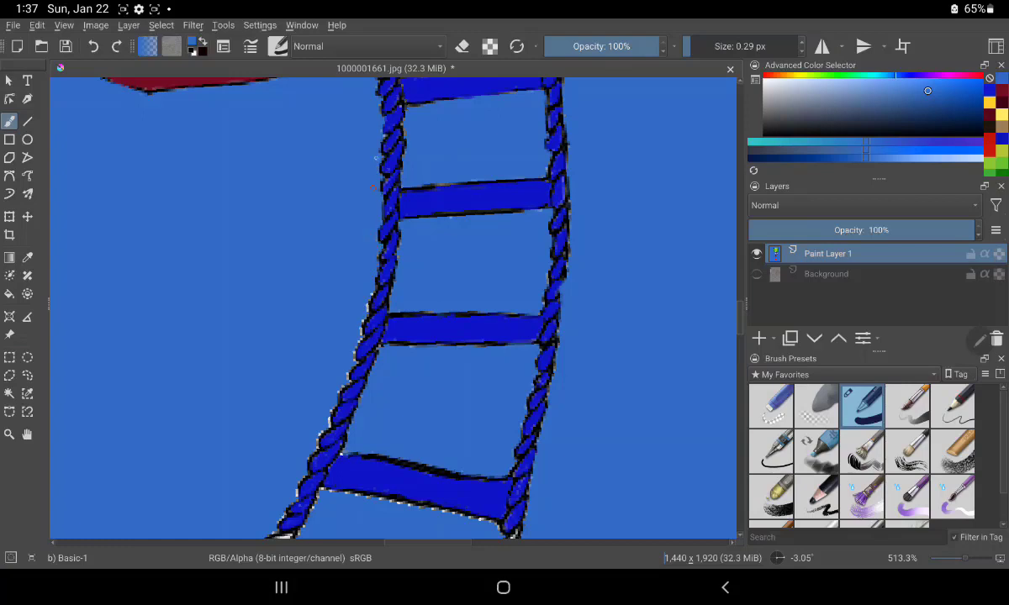
drag(375, 131, 386, 135)
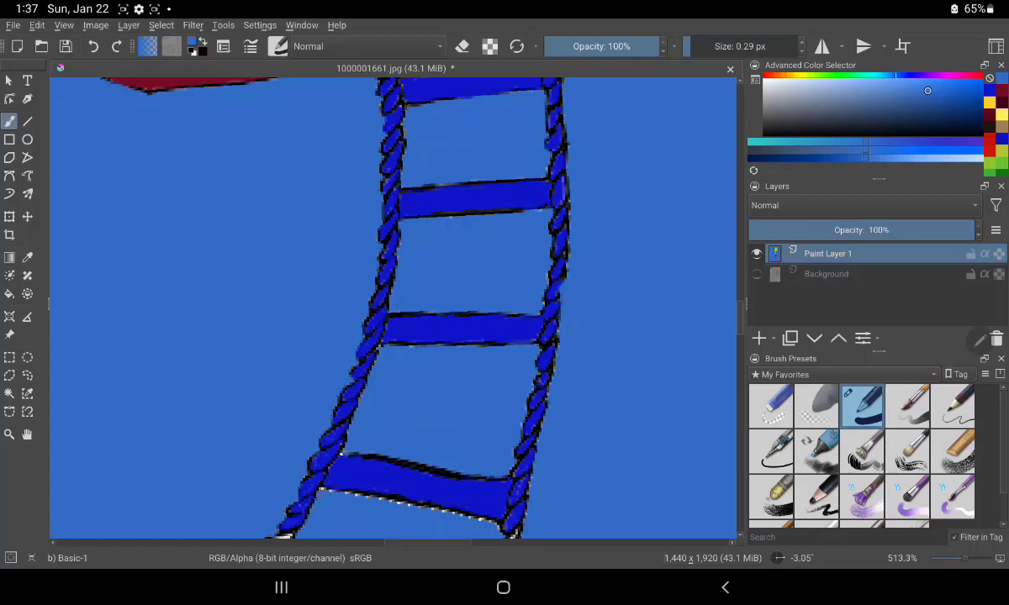
drag(319, 461, 420, 479)
drag(477, 516, 498, 521)
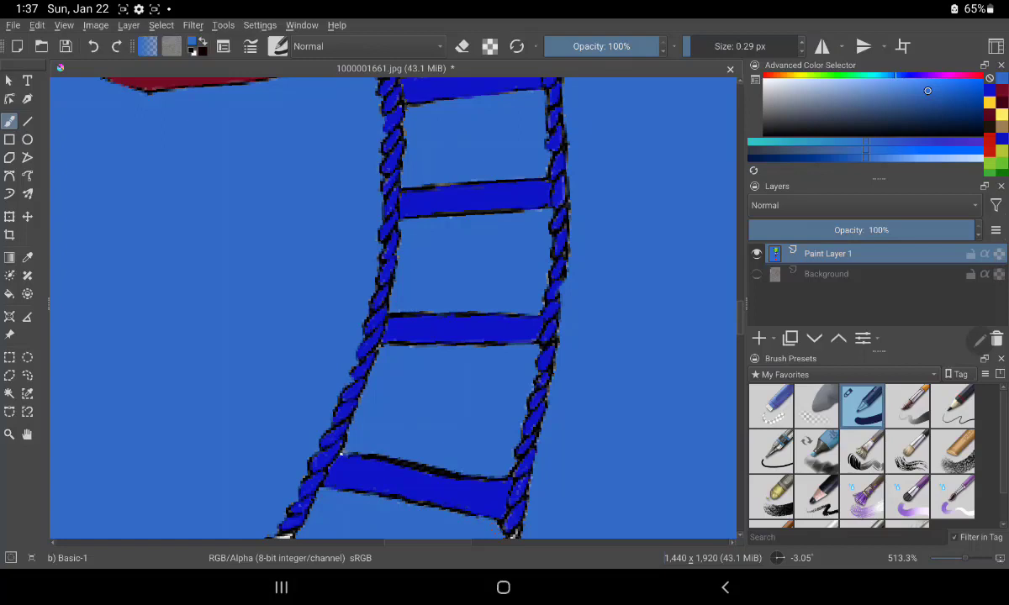
drag(494, 464, 493, 490)
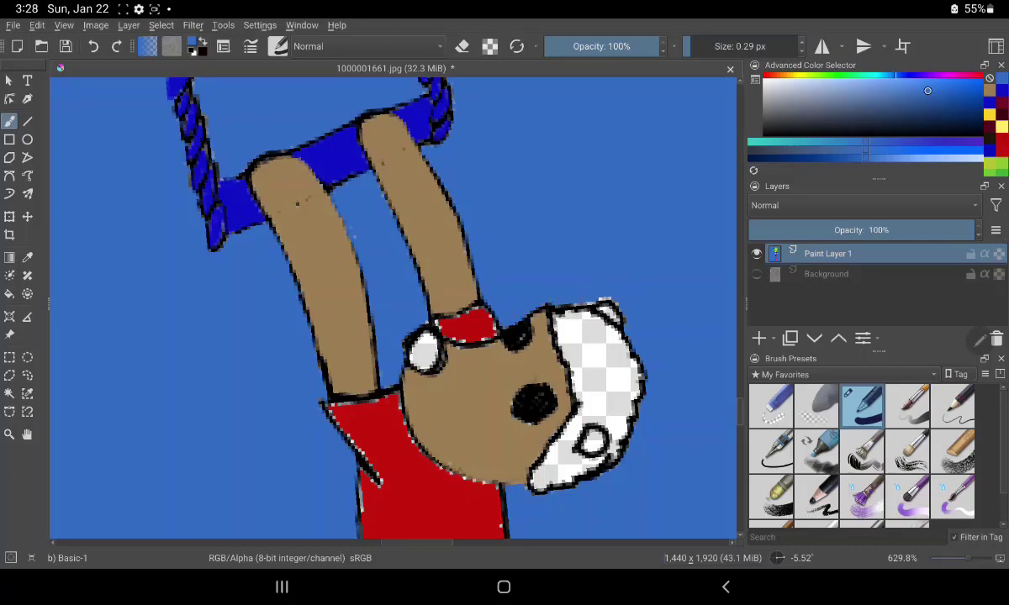
Add dark marks above the helmet, then fill the ear circle and a helmet spot with tan skin
drag(538, 287, 570, 279)
click(27, 257)
click(470, 403)
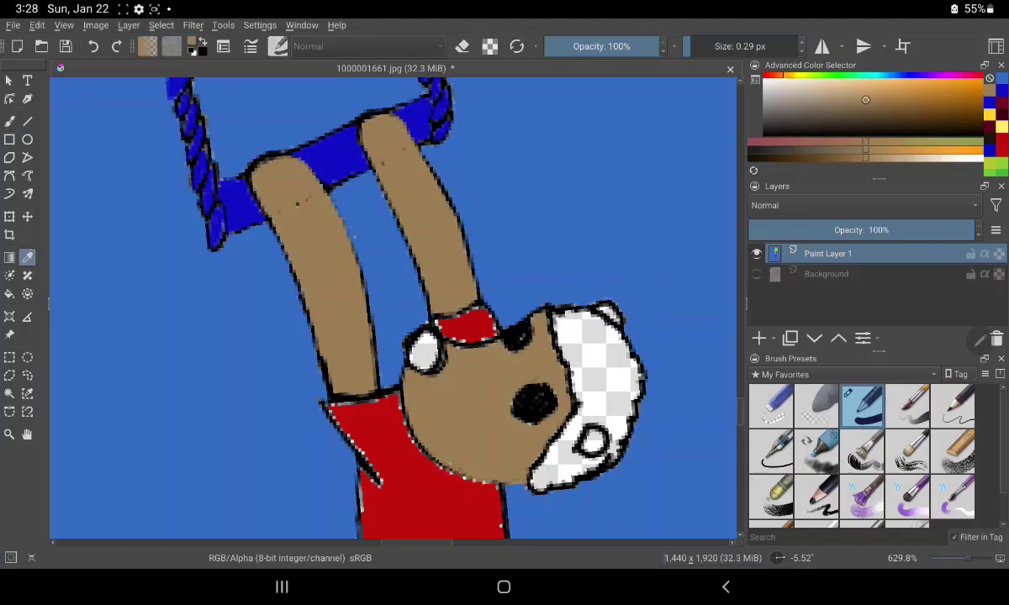
click(9, 121)
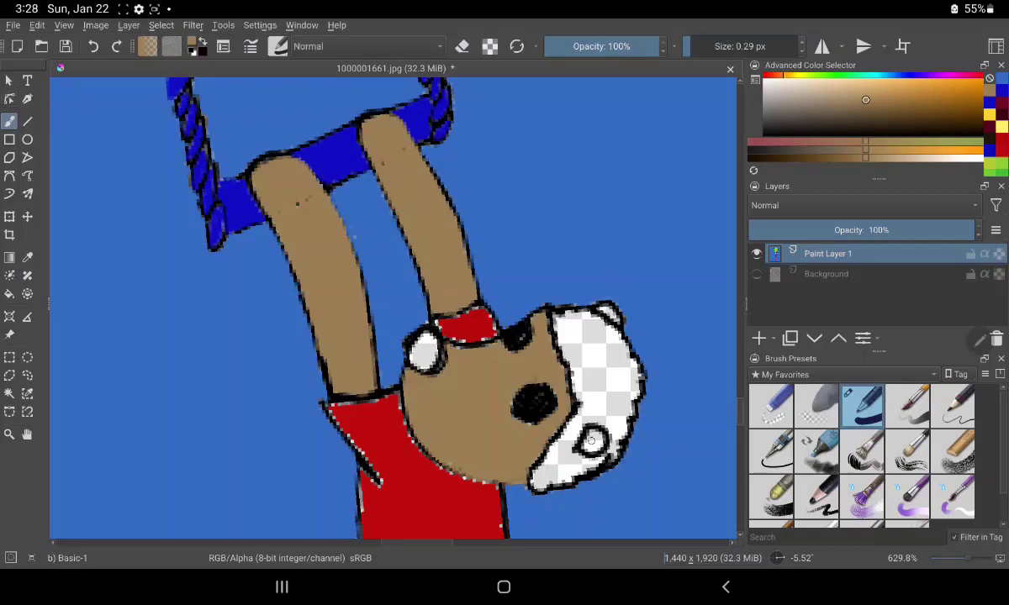
drag(589, 436, 597, 447)
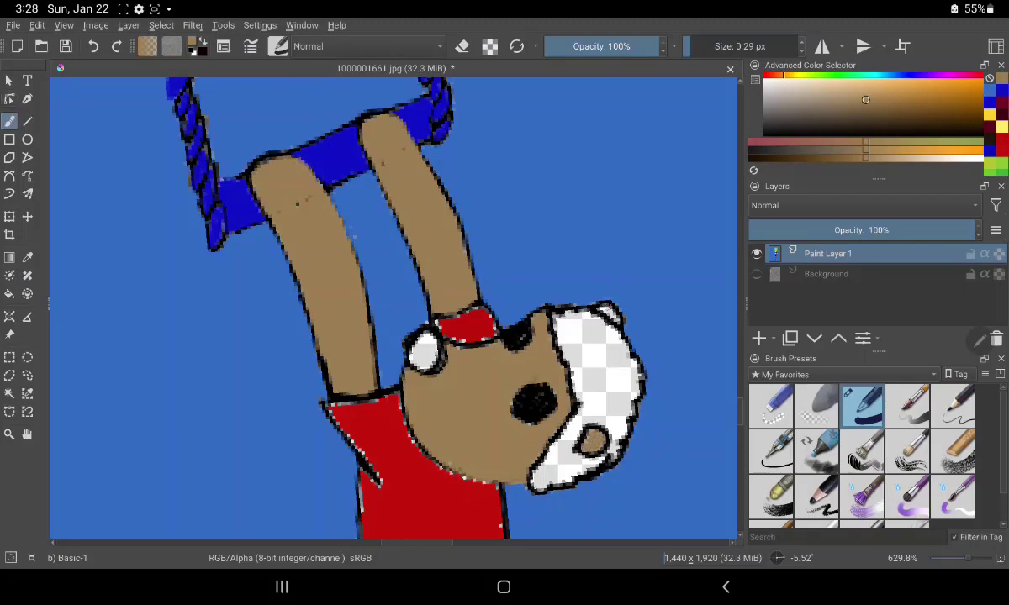
mouse_move(605, 310)
mouse_down()
mouse_move(616, 319)
mouse_move(581, 303)
mouse_up()
Sample black, fill the left eye solid black and add black strokes inside the helmet
click(26, 257)
click(532, 403)
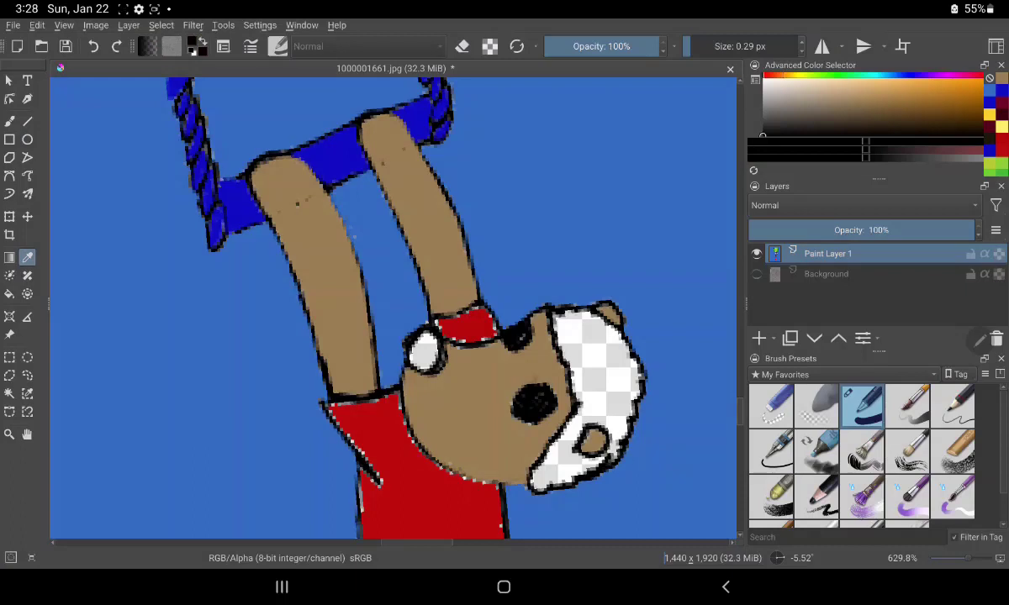
click(9, 121)
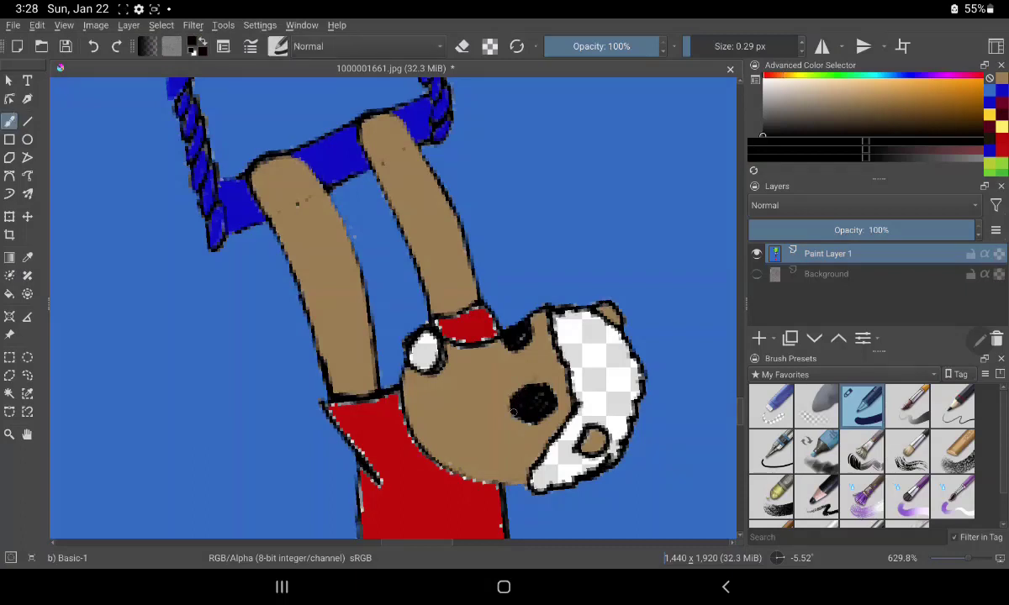
click(513, 411)
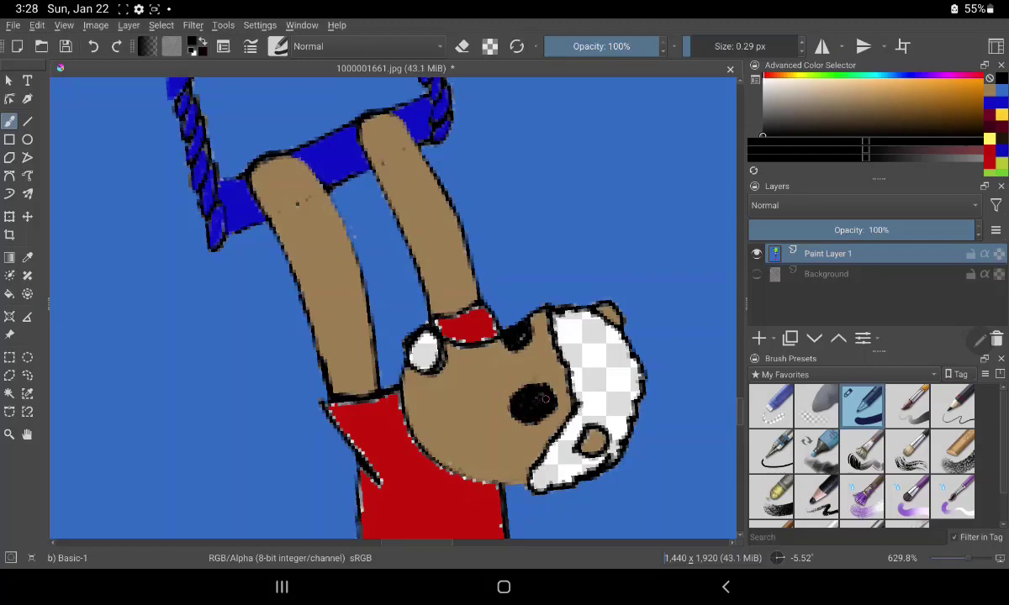
click(533, 416)
mouse_move(411, 346)
mouse_down()
mouse_move(429, 359)
mouse_move(428, 320)
mouse_up()
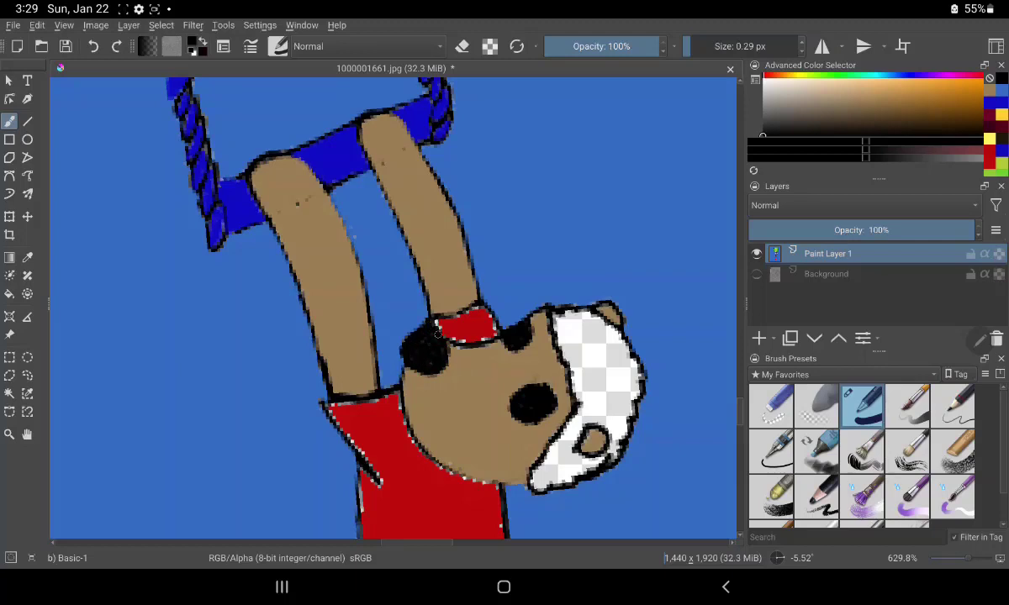
mouse_move(578, 353)
mouse_down()
mouse_move(570, 378)
mouse_move(567, 358)
mouse_move(580, 391)
mouse_move(575, 361)
mouse_move(580, 378)
mouse_move(585, 353)
mouse_move(598, 419)
mouse_up()
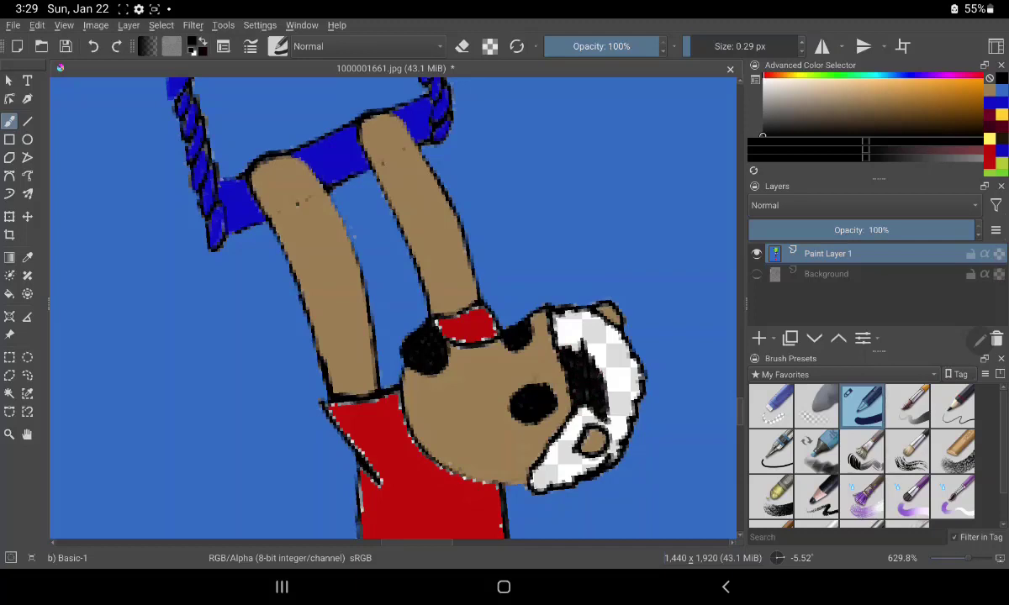
drag(563, 374, 563, 400)
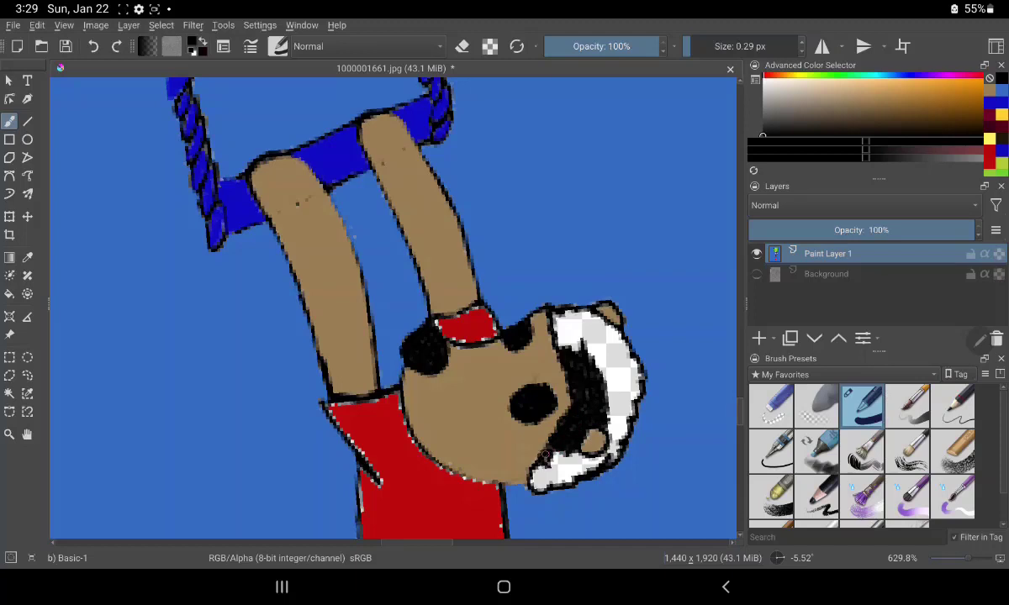
Paint black over the white and light patches in the figure's beard
mouse_move(533, 482)
mouse_down()
mouse_move(576, 469)
mouse_move(562, 472)
mouse_move(551, 458)
mouse_up()
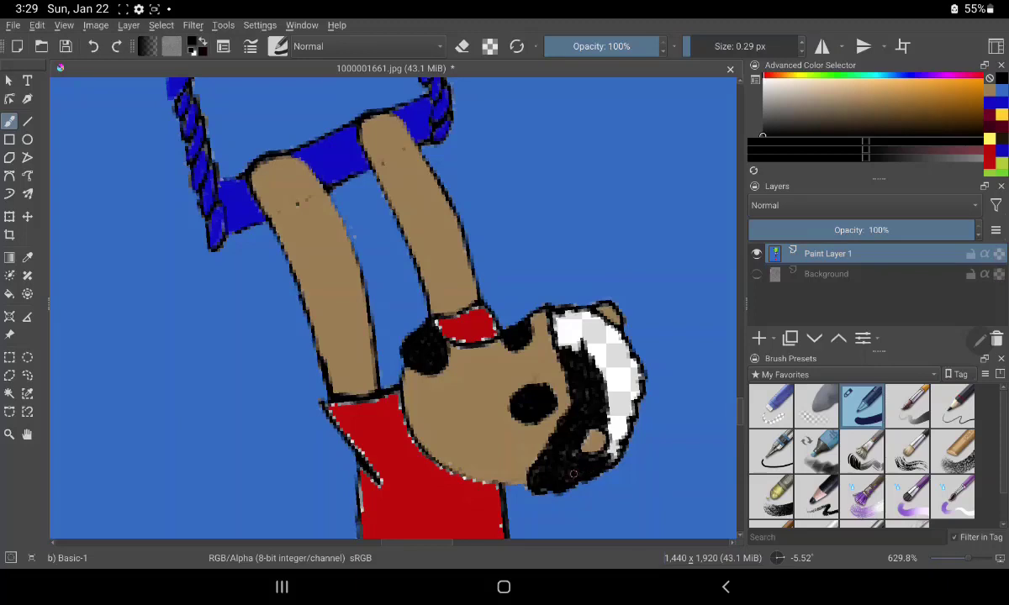
drag(592, 461, 556, 433)
mouse_move(595, 372)
mouse_down()
mouse_move(625, 427)
mouse_move(612, 440)
mouse_up()
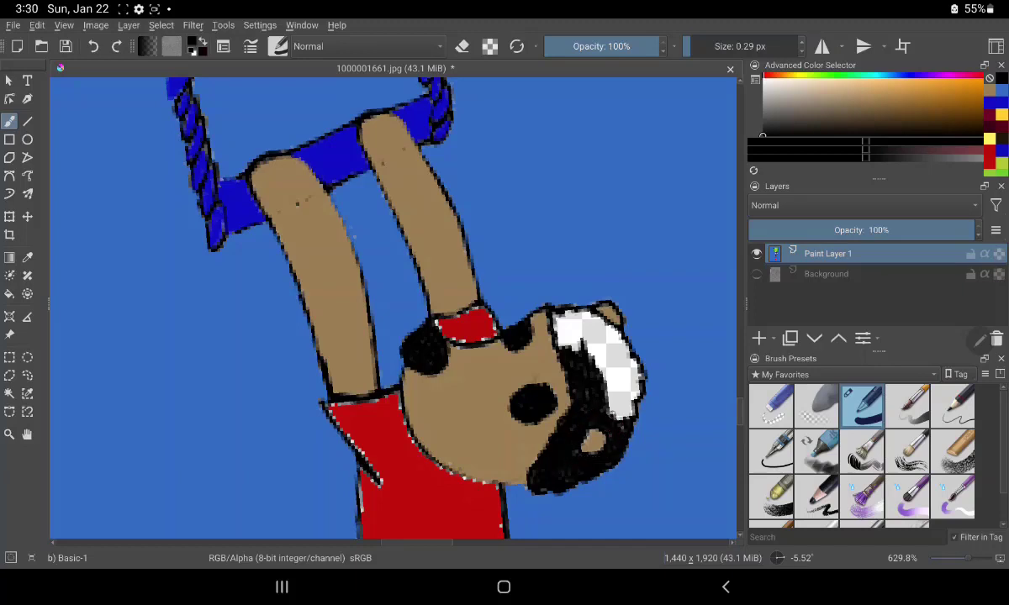
mouse_move(589, 391)
mouse_down()
mouse_move(626, 416)
mouse_move(622, 390)
mouse_up()
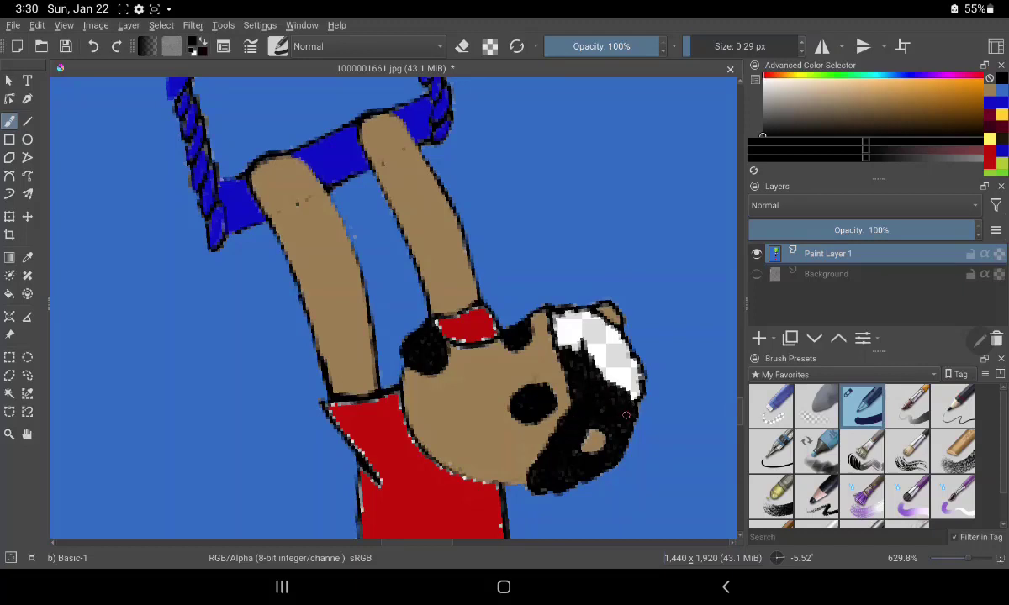
mouse_move(568, 427)
mouse_down()
mouse_move(633, 427)
mouse_move(636, 365)
mouse_move(593, 338)
mouse_up()
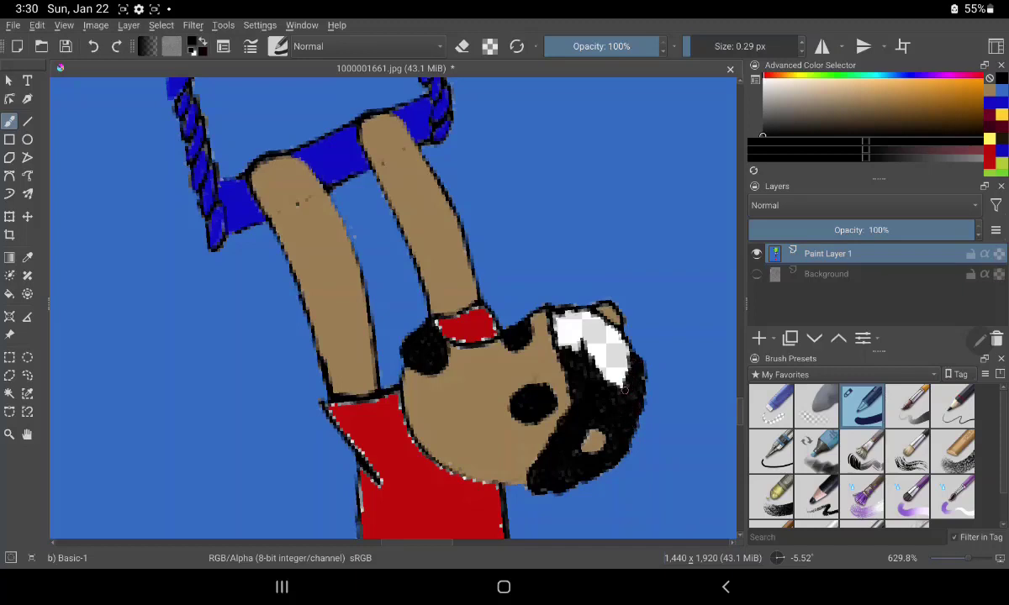
Cover the grey patch and white highlight in the hair with solid black
drag(620, 380, 612, 344)
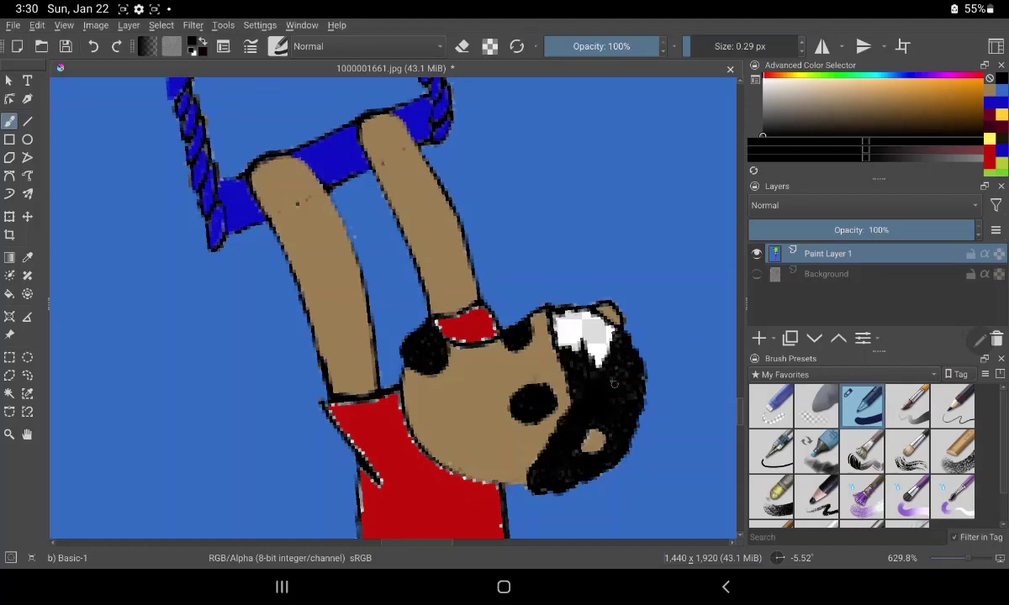
mouse_move(607, 340)
mouse_down()
mouse_move(614, 385)
mouse_move(548, 317)
mouse_move(553, 340)
mouse_up()
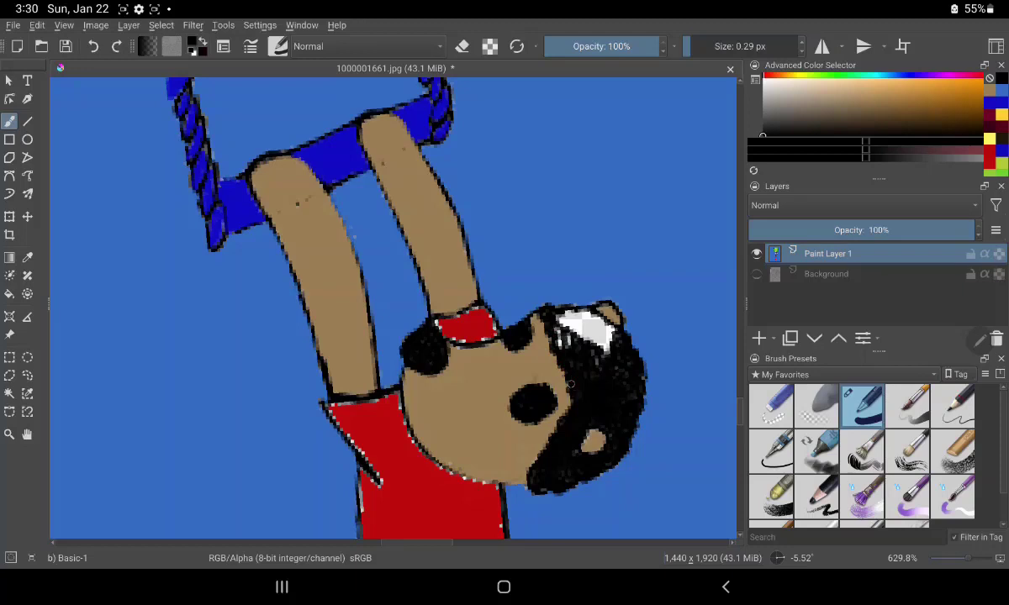
mouse_move(549, 308)
mouse_down()
mouse_move(579, 309)
mouse_move(602, 330)
mouse_up()
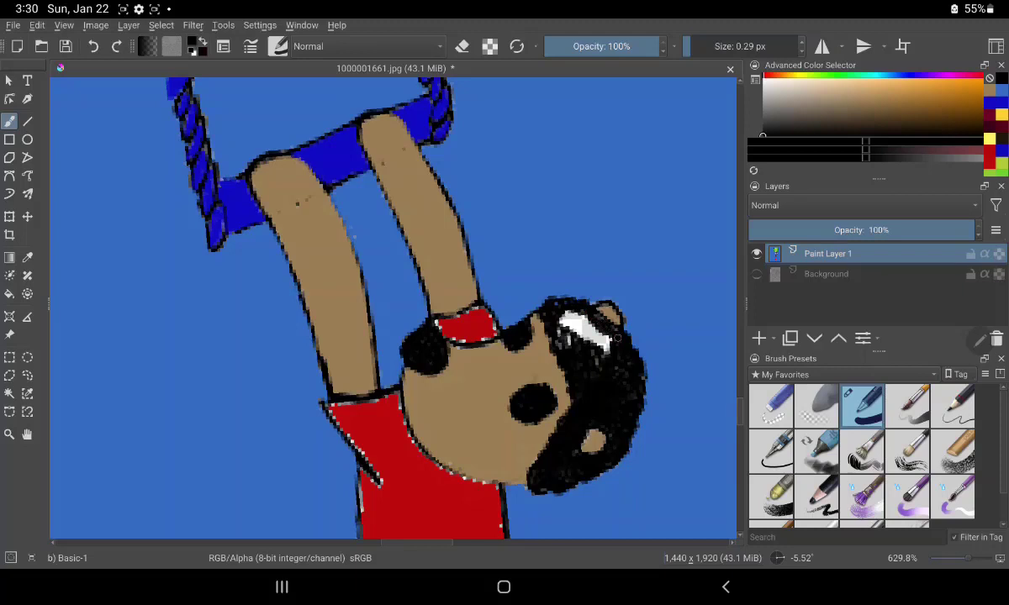
mouse_move(576, 330)
mouse_down()
mouse_move(564, 337)
mouse_move(558, 306)
mouse_move(626, 371)
mouse_up()
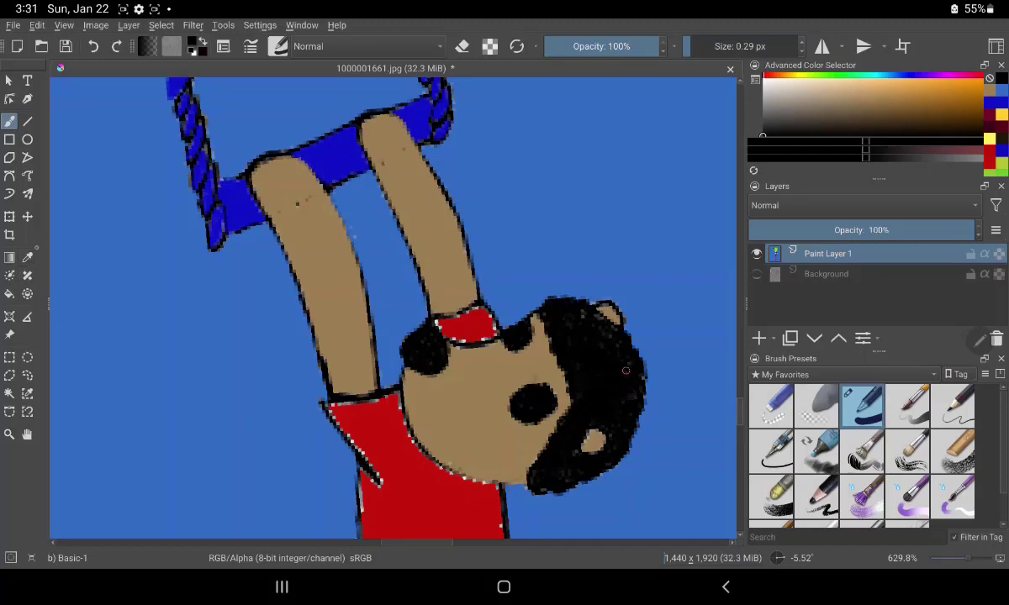
Sample the shirt red and paint over speckled spots on the shirt's sides and collar
click(27, 258)
click(437, 504)
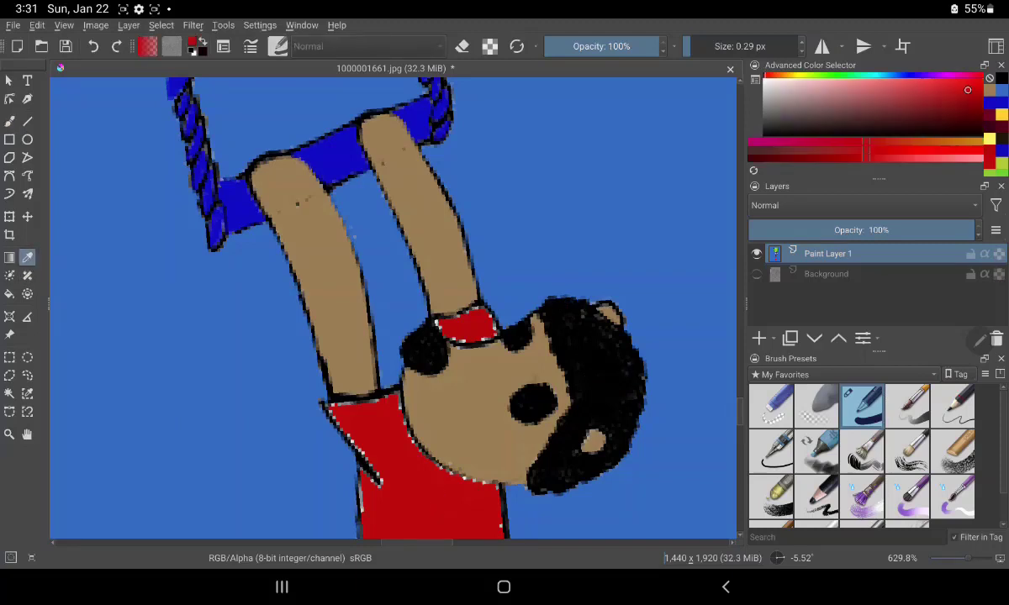
click(9, 121)
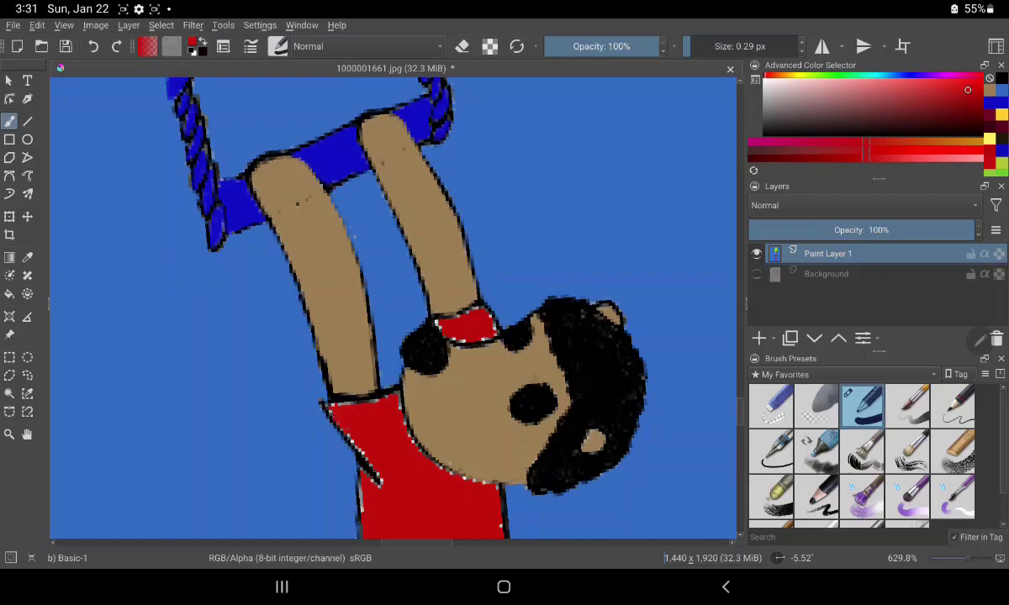
drag(326, 412, 376, 476)
mouse_move(308, 376)
mouse_down()
mouse_move(331, 384)
mouse_move(367, 373)
mouse_move(383, 408)
mouse_up()
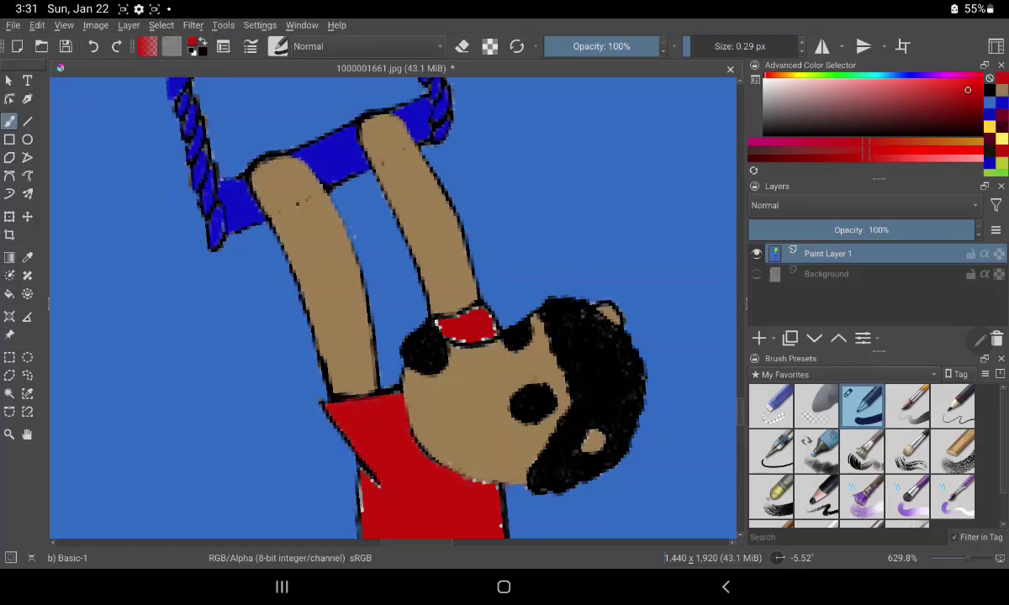
drag(499, 485, 502, 514)
drag(439, 320, 463, 307)
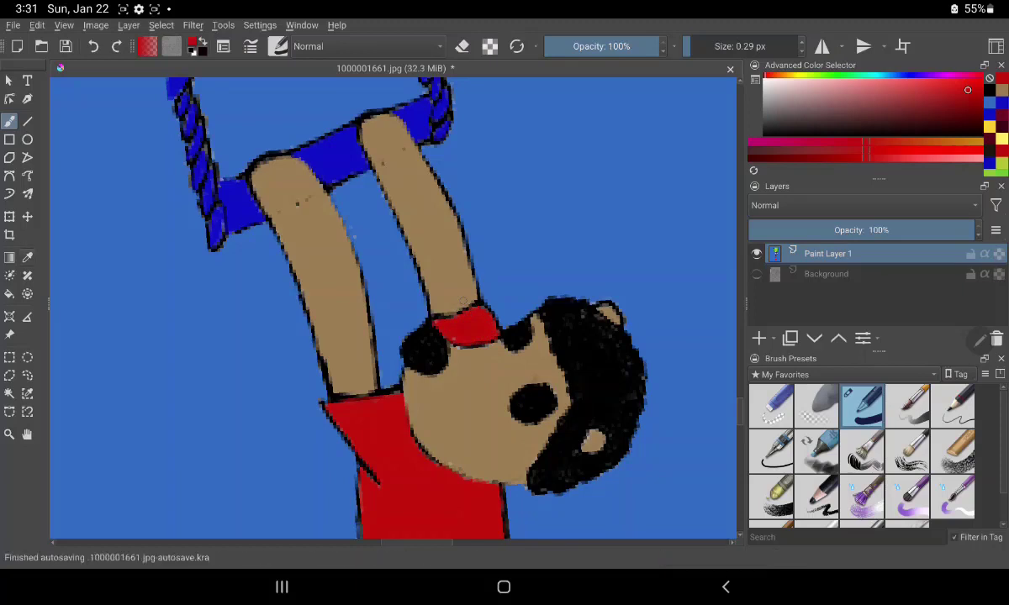
click(27, 257)
Pick the tan skin colour, touch up the arm, and undo the stray tan stroke
click(471, 403)
click(9, 121)
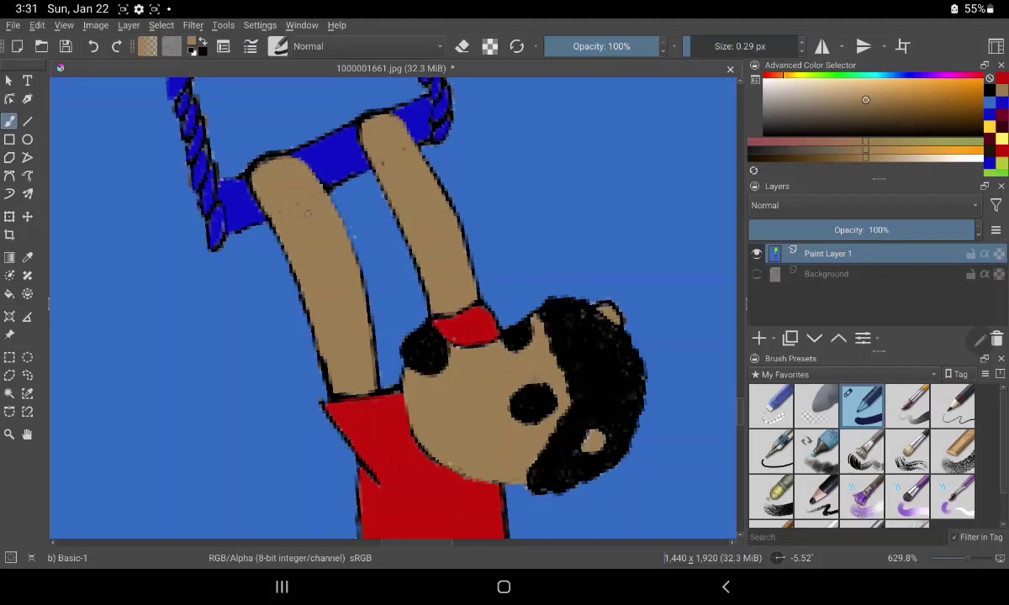
drag(308, 214, 313, 229)
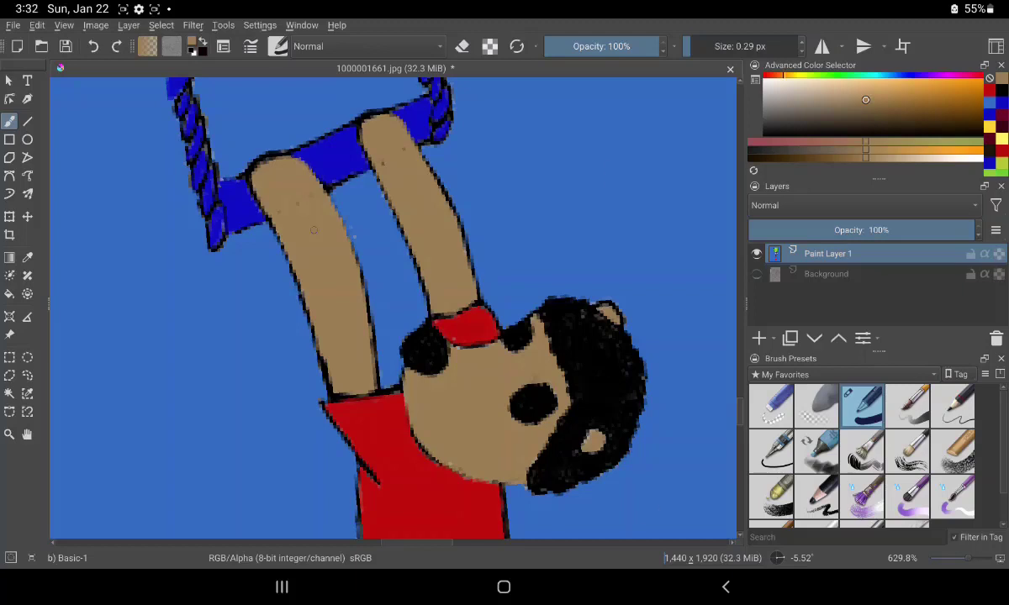
drag(662, 502, 685, 400)
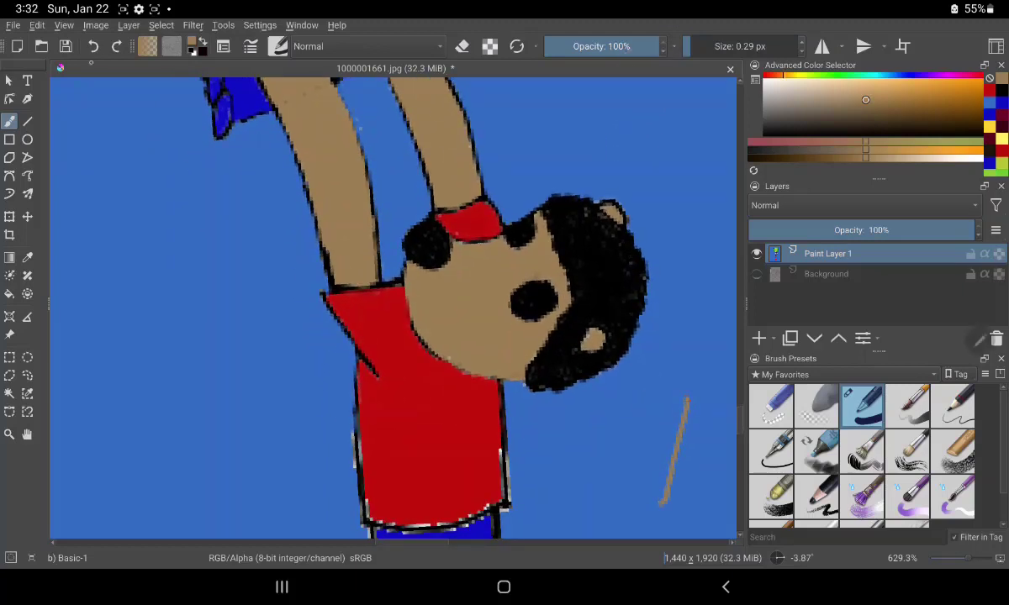
key(ctrl+z)
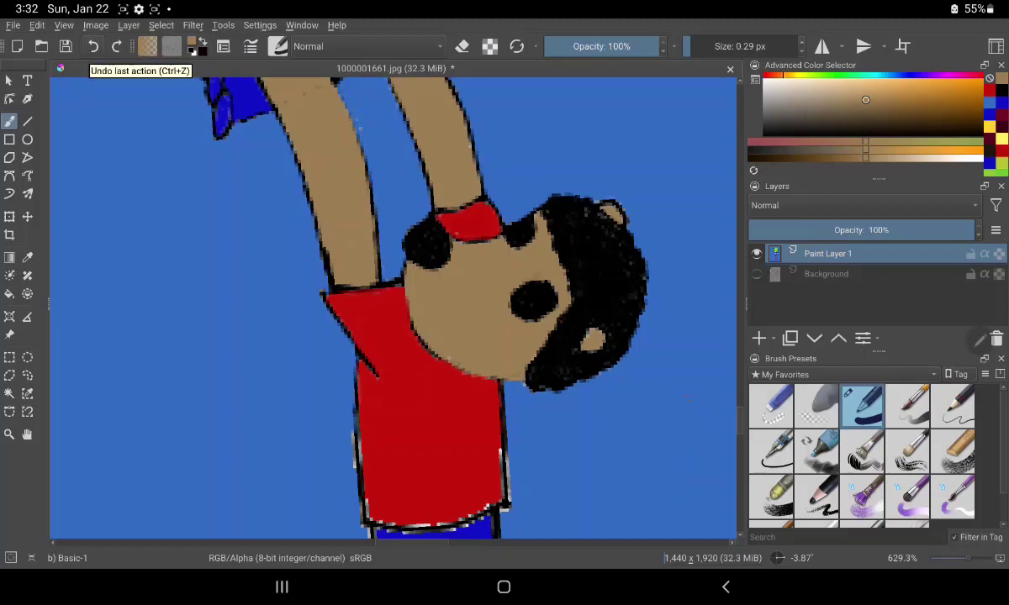
Undo an accidental tan stroke along the shirt's left edge
drag(668, 472, 680, 379)
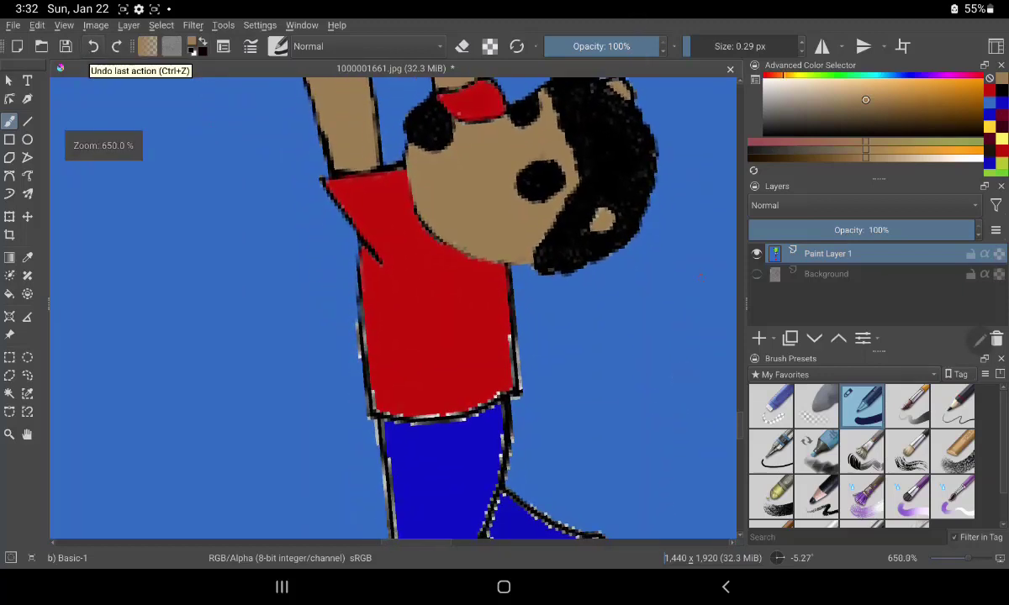
drag(370, 318, 371, 351)
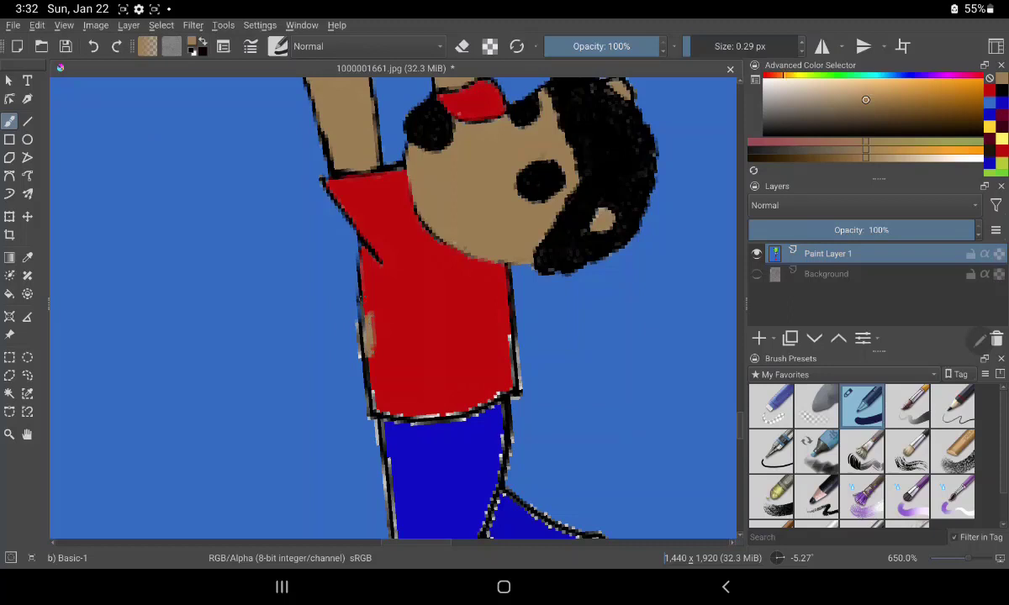
click(92, 46)
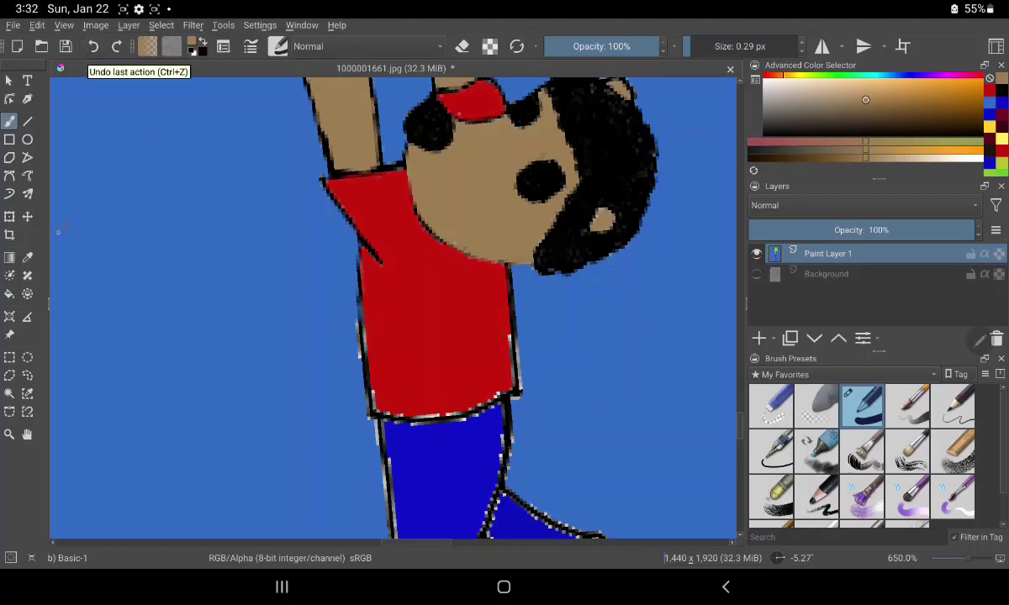
Sample the shirt red, tidy its left, lower and right edges, then pick the sky blue
click(27, 257)
click(437, 337)
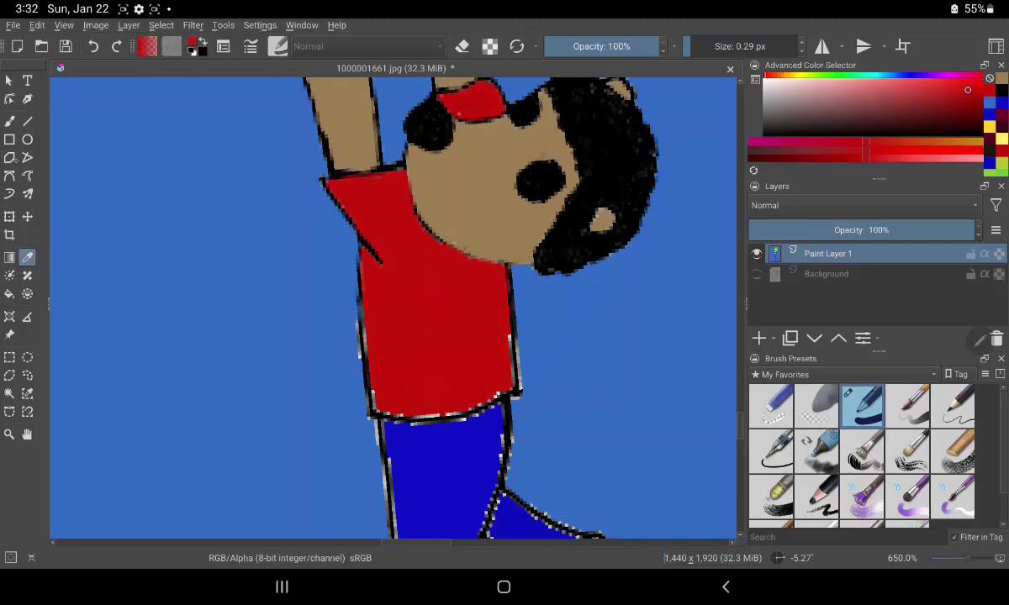
click(9, 121)
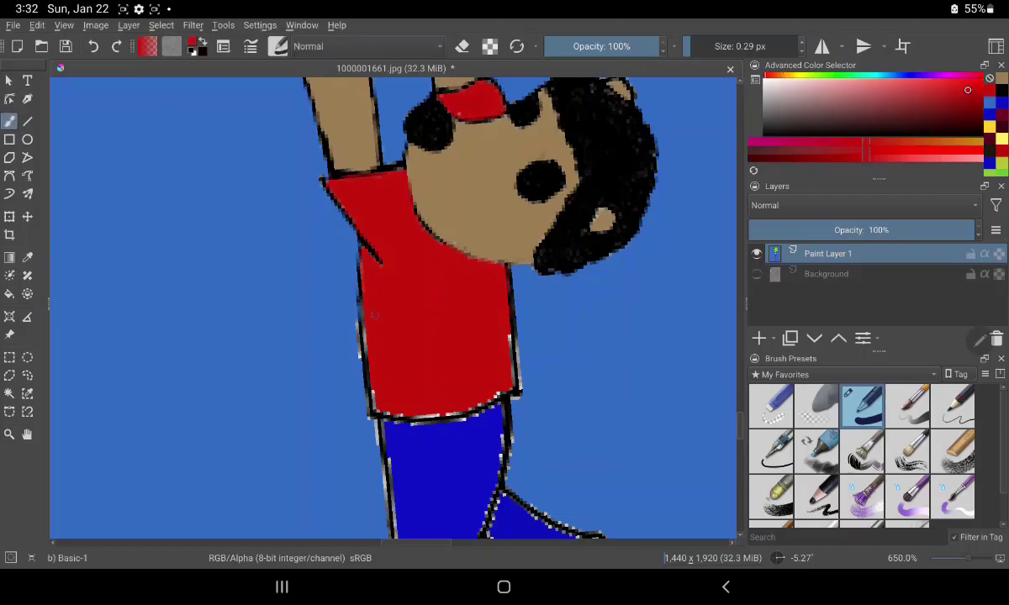
drag(367, 334, 364, 353)
mouse_move(380, 392)
mouse_down()
mouse_move(416, 389)
mouse_move(440, 414)
mouse_up()
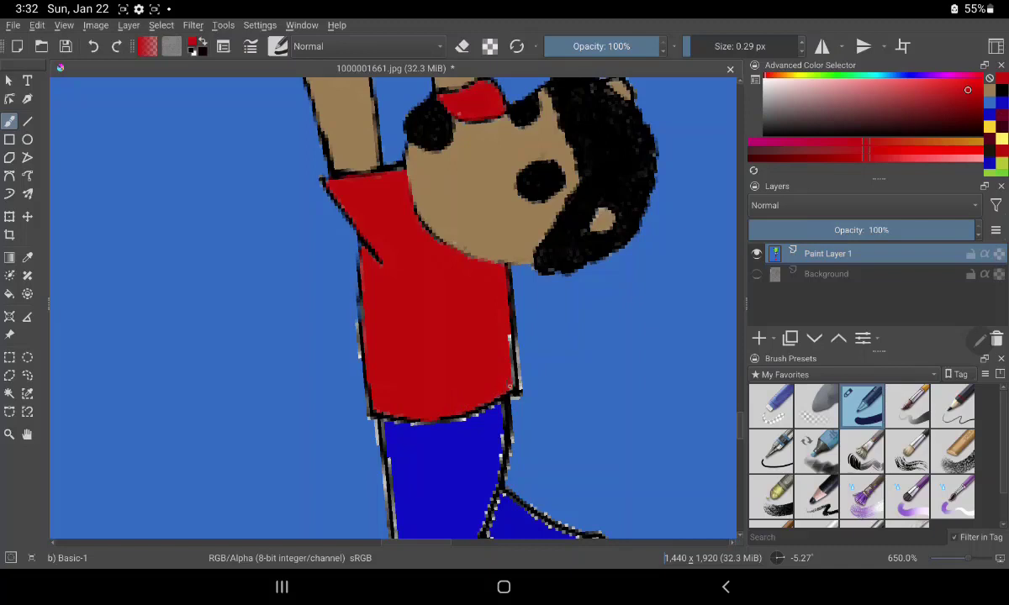
drag(508, 334, 511, 350)
click(28, 257)
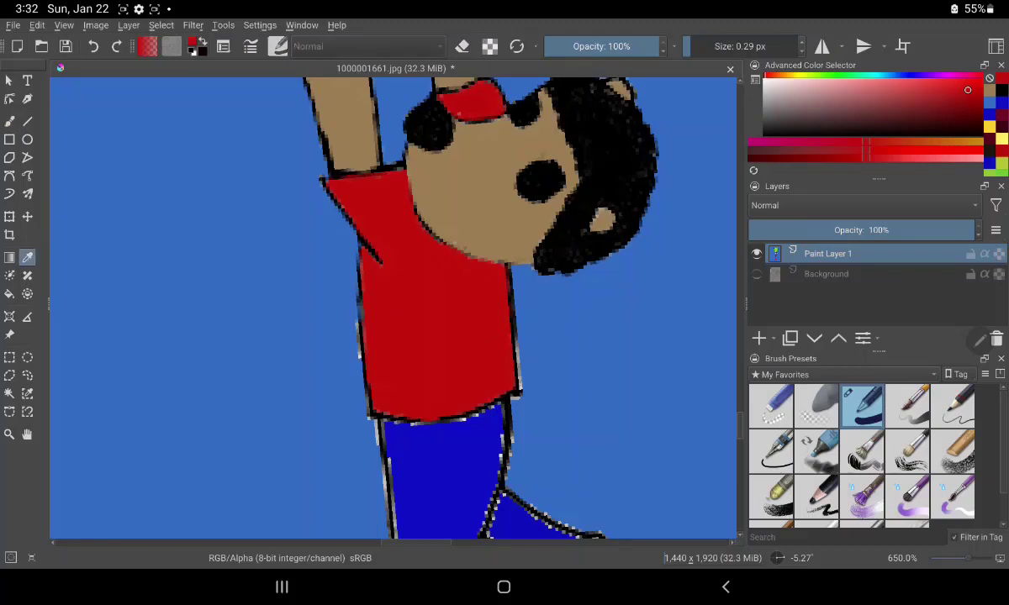
click(321, 387)
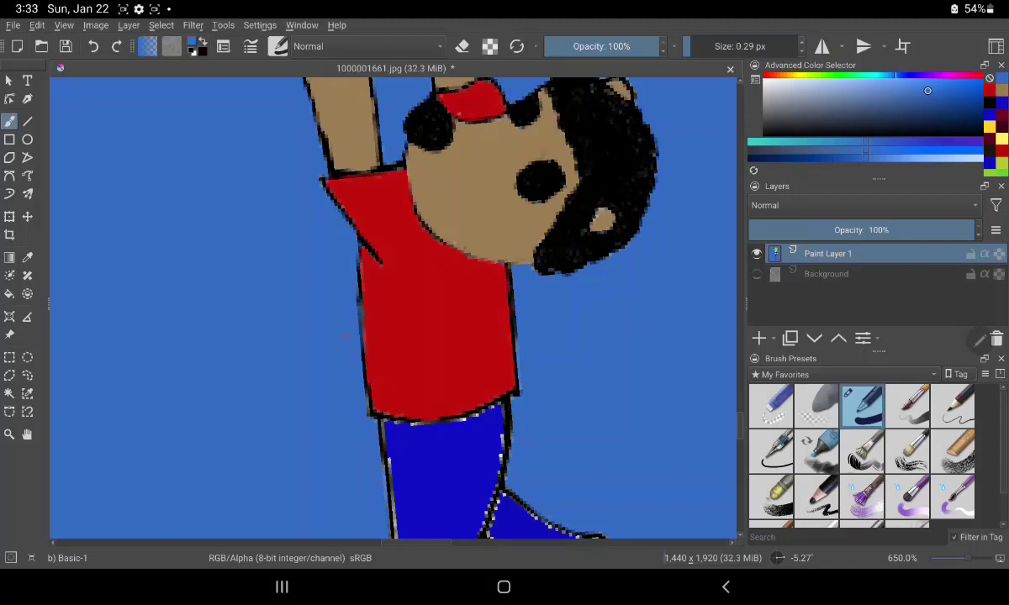
Sample the trousers' deep blue and paint over white specks along their edges and knee
scroll(671, 457, down, 5)
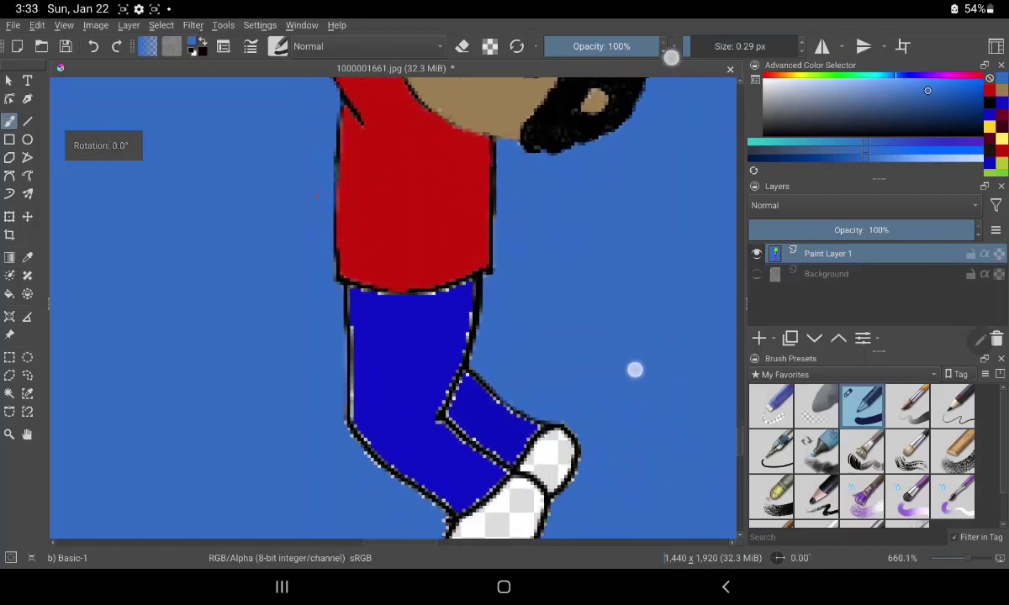
drag(635, 362, 622, 379)
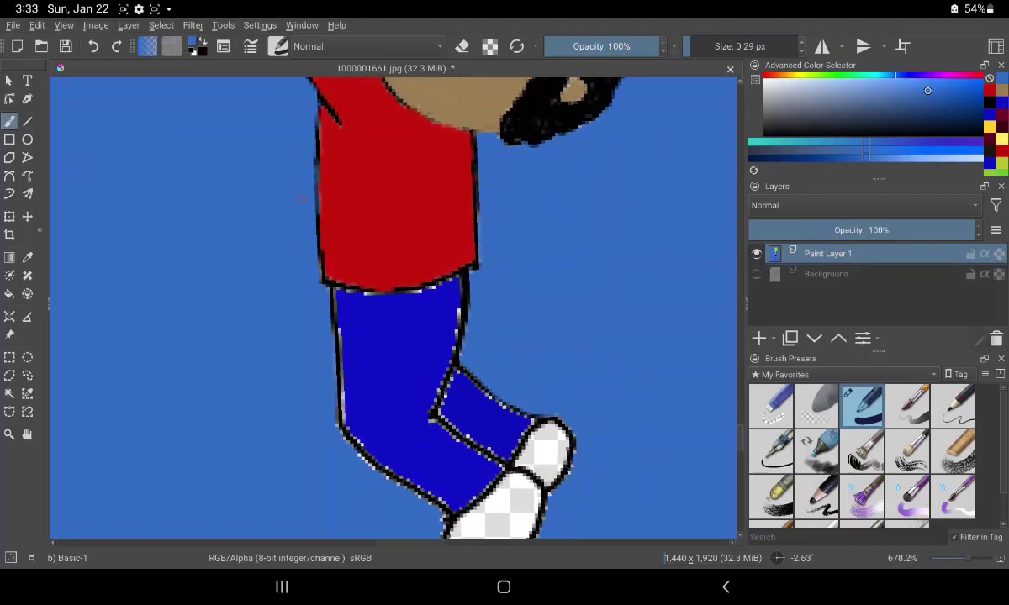
key(p)
click(387, 370)
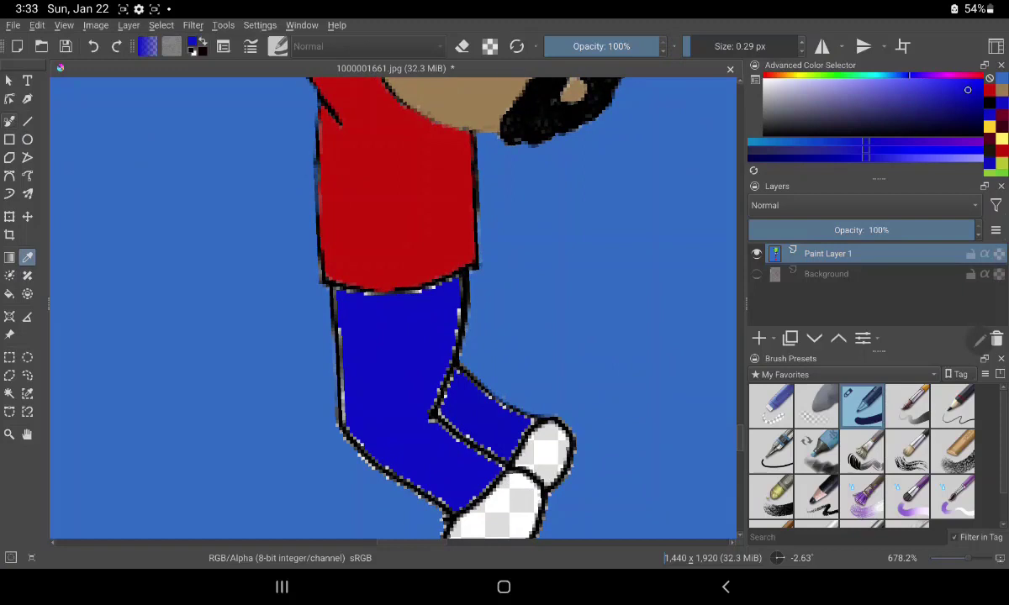
click(9, 121)
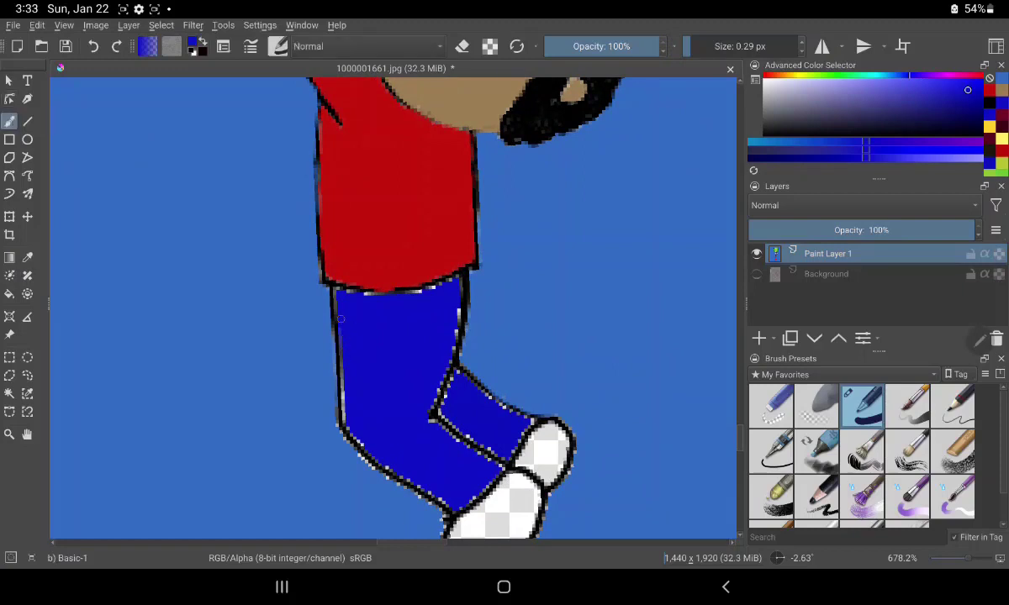
mouse_move(340, 318)
mouse_down()
mouse_move(360, 443)
mouse_move(439, 501)
mouse_move(478, 481)
mouse_up()
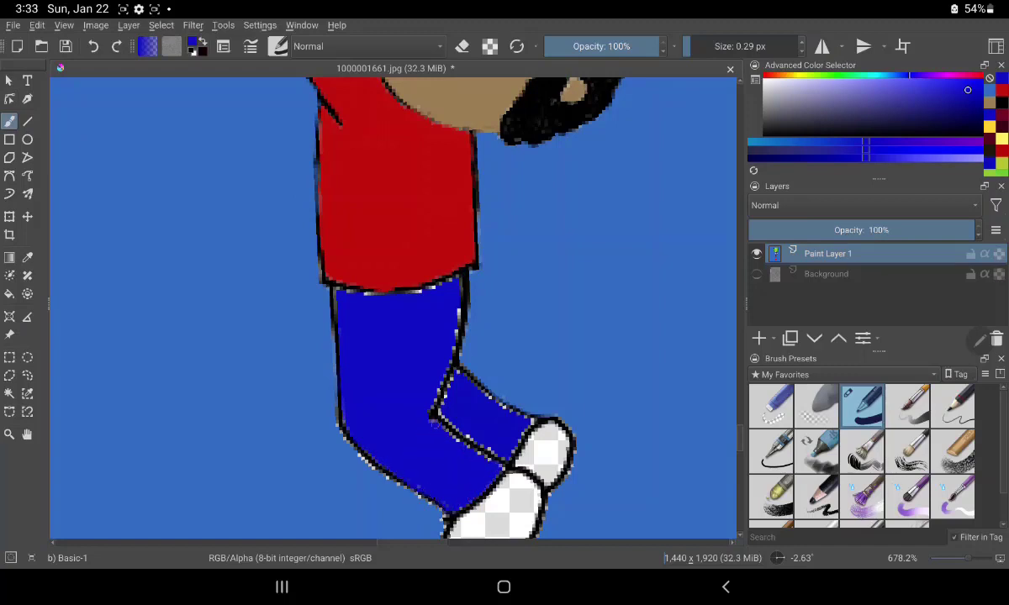
drag(434, 425, 471, 452)
drag(443, 371, 459, 300)
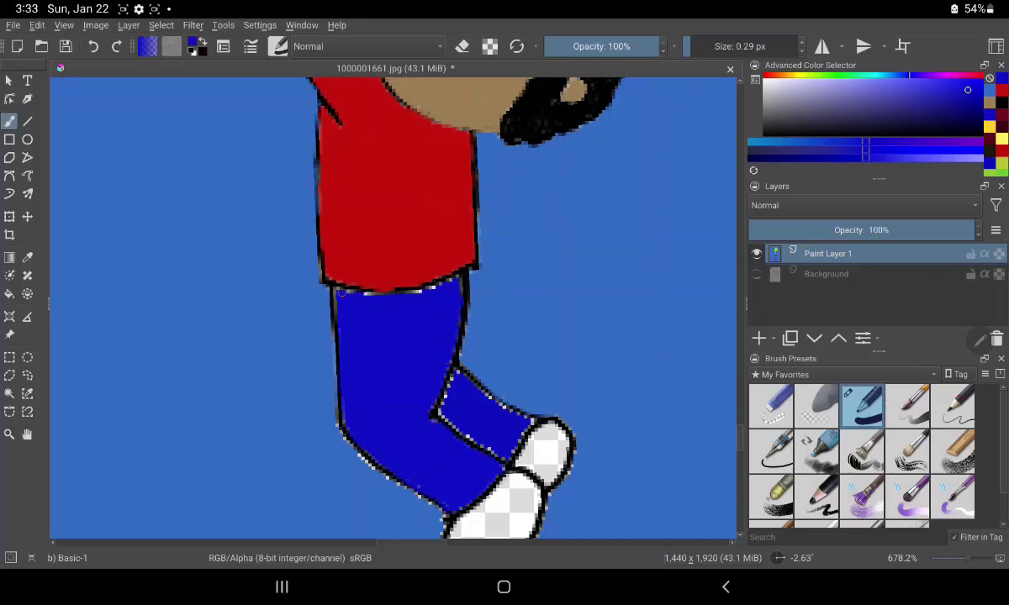
drag(338, 290, 455, 278)
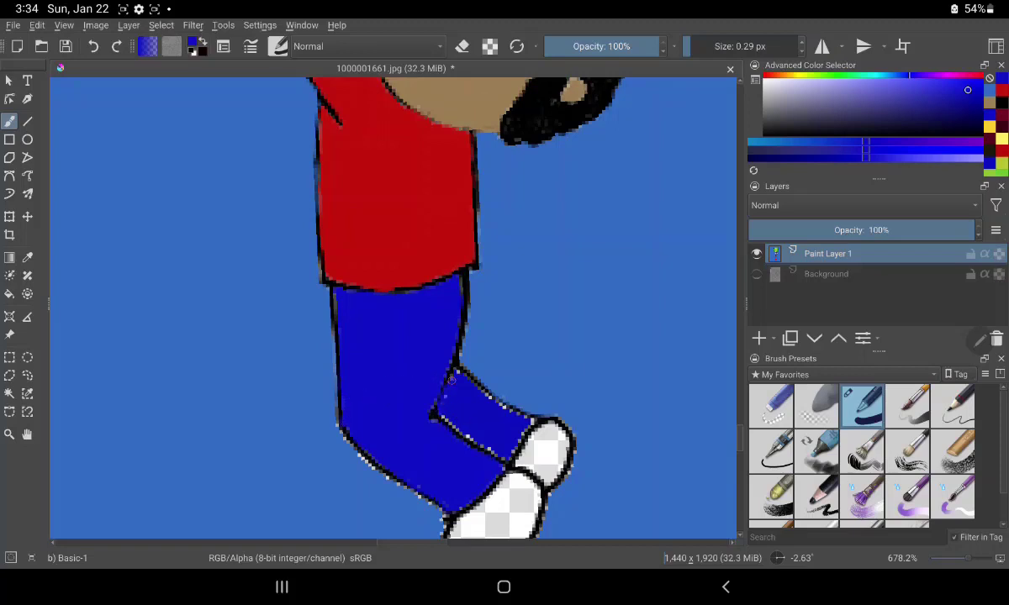
mouse_move(431, 410)
mouse_down()
mouse_move(446, 401)
mouse_move(425, 395)
mouse_move(504, 461)
mouse_up()
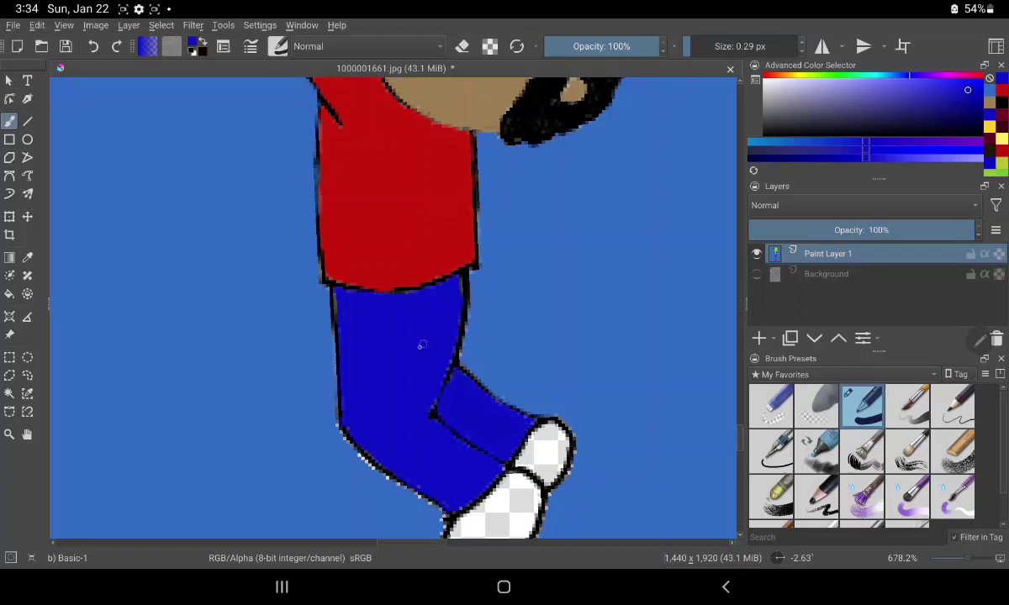
Sample the sky blue and cover the light fringe on the trousers' lower-left outline
click(27, 257)
click(90, 254)
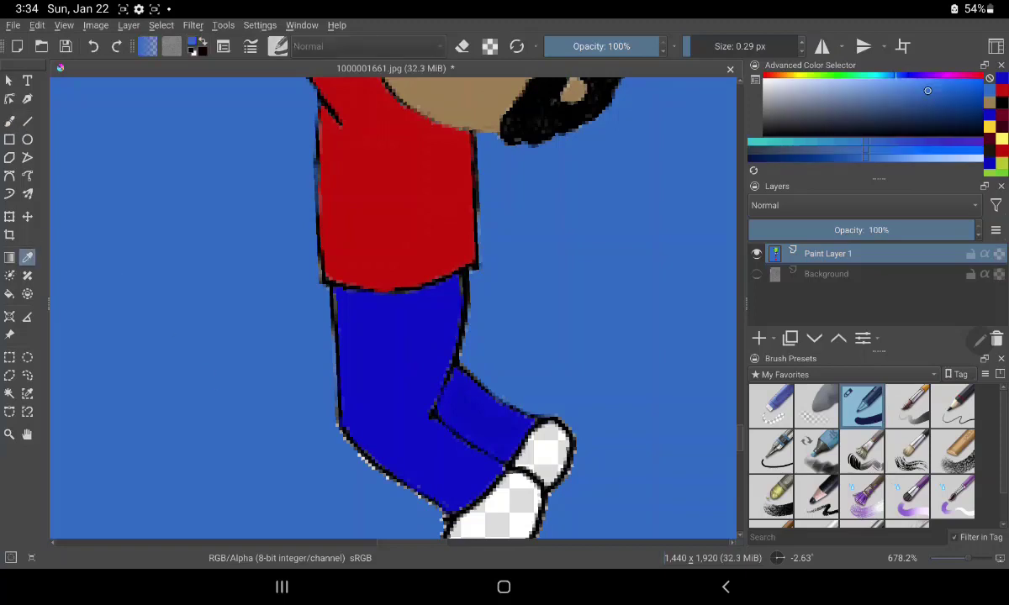
click(9, 121)
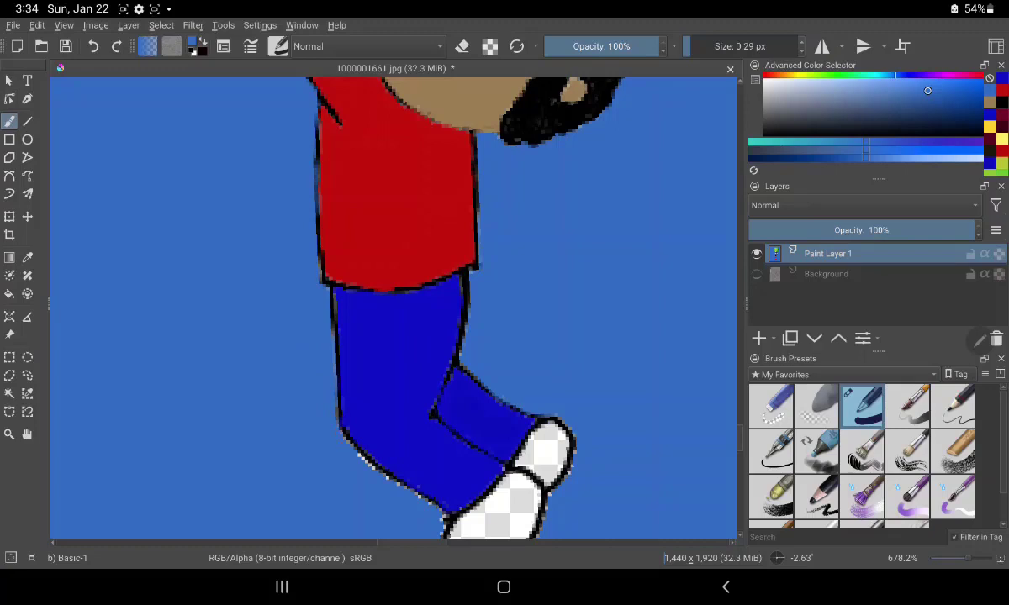
drag(338, 424, 375, 469)
Zoom in on the legs and tidy the front shoe's right outline
key(Delete)
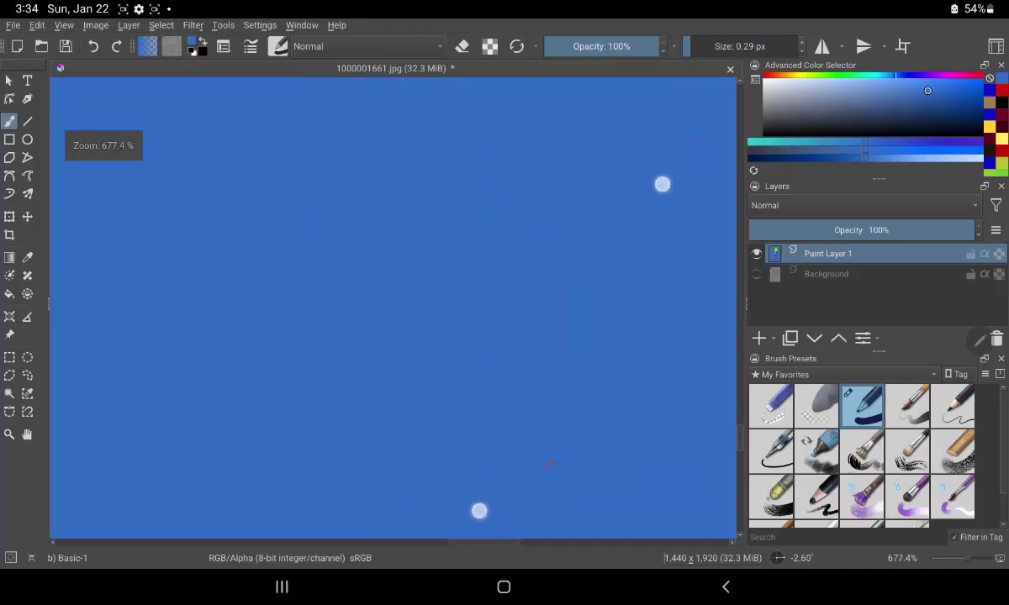
scroll(570, 347, down, 1)
scroll(601, 322, down, 3)
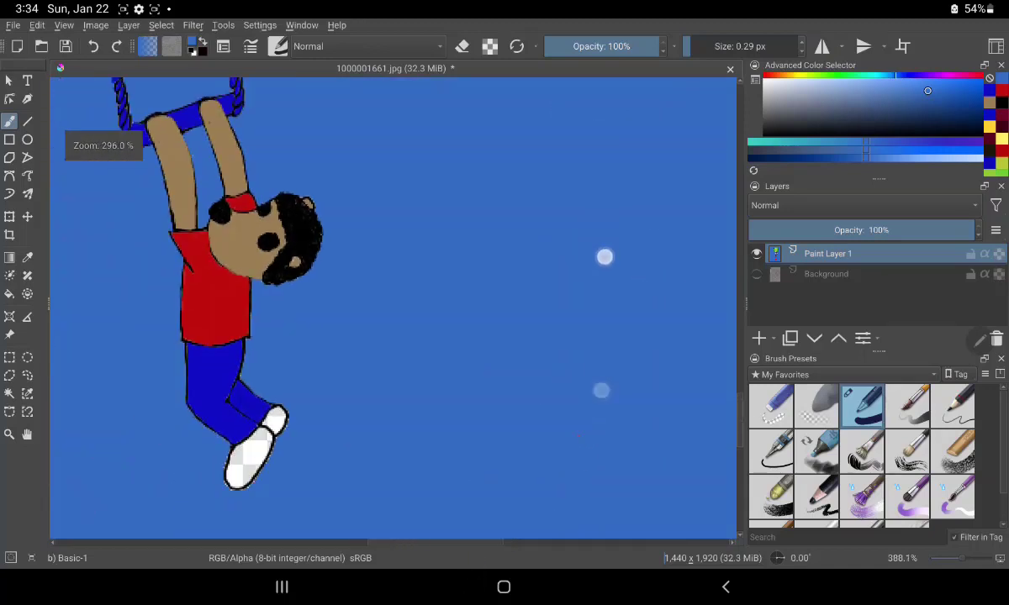
drag(428, 248, 669, 268)
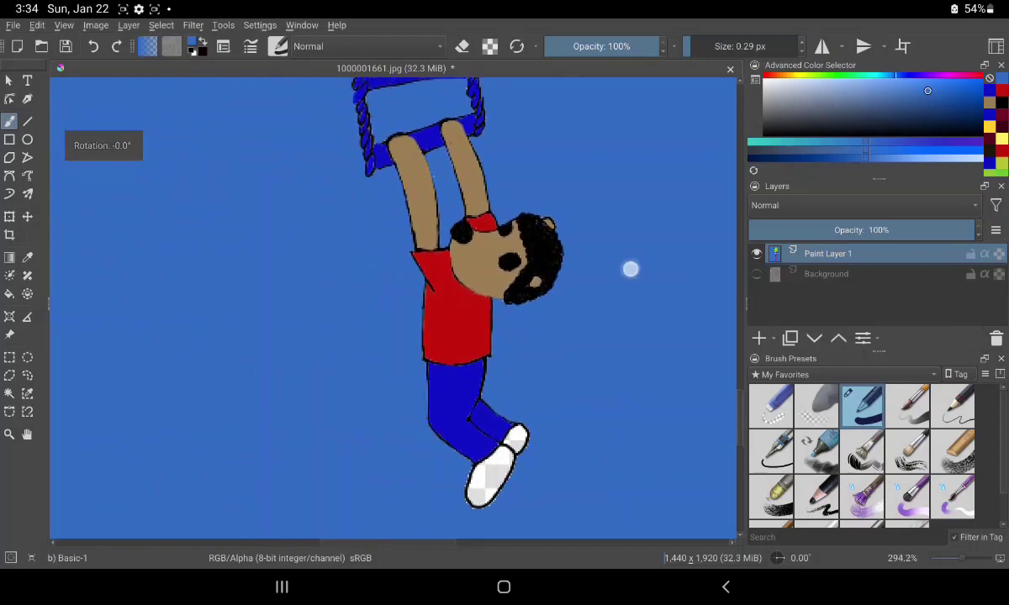
scroll(639, 386, up, 3)
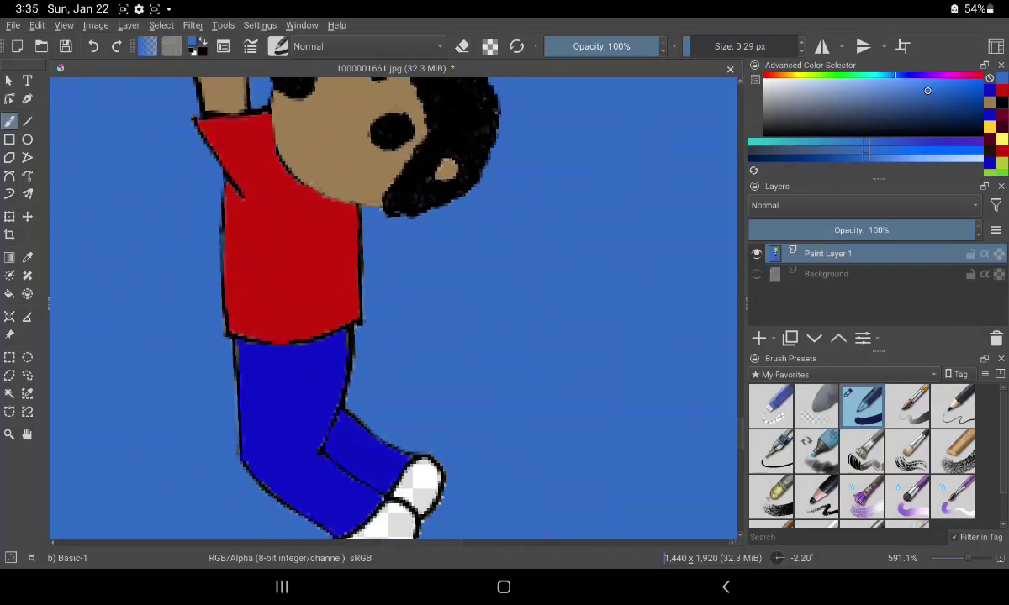
scroll(555, 353, up, 2)
scroll(570, 322, up, 1)
drag(454, 328, 637, 315)
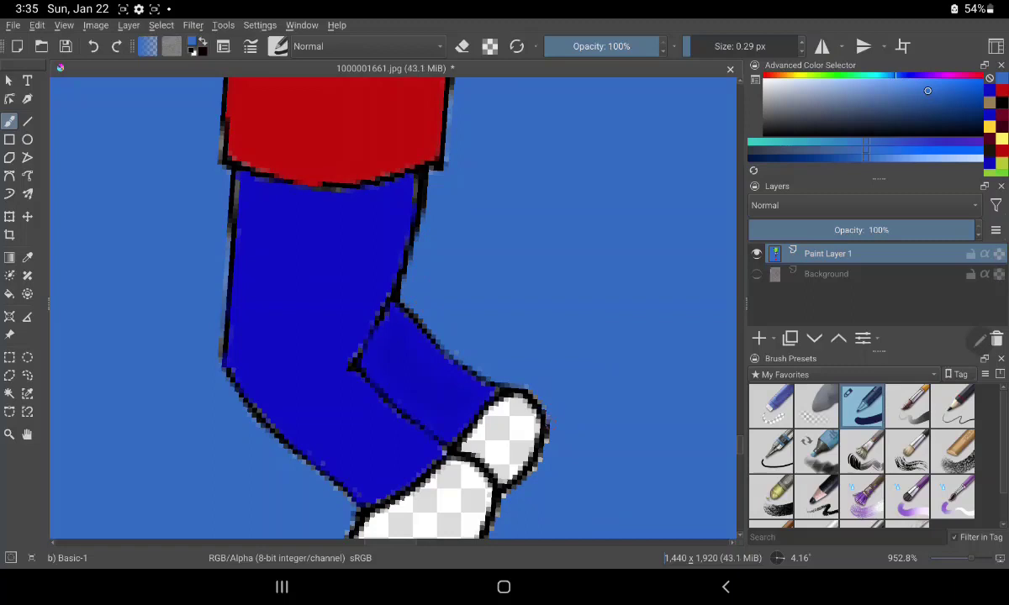
drag(551, 405, 536, 464)
Zoom out, recentre the figure, then zoom back in closely on the legs and shoes
drag(460, 478, 382, 445)
drag(547, 173, 531, 255)
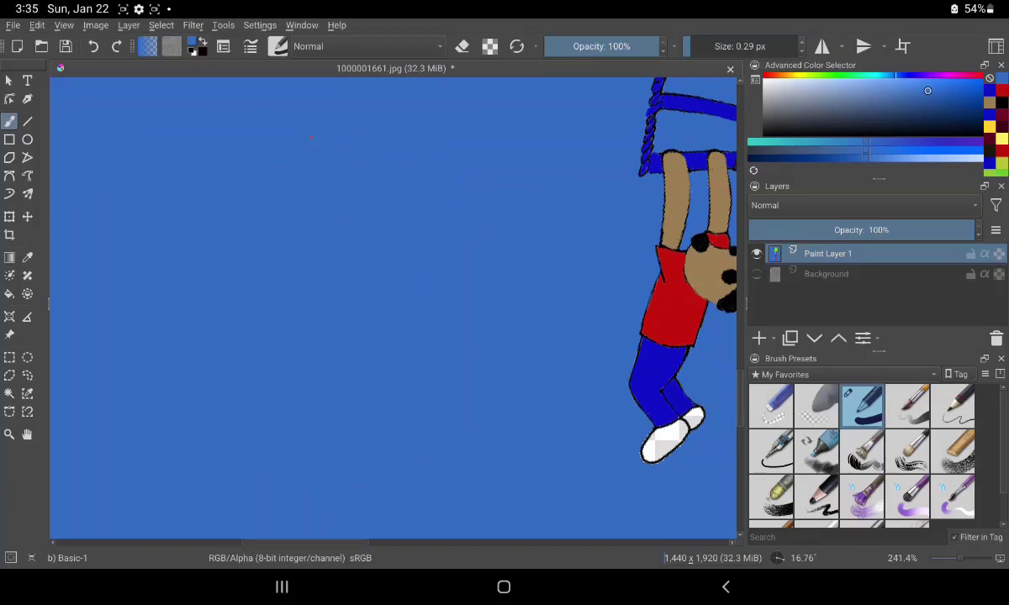
drag(491, 169, 212, 124)
drag(588, 464, 344, 414)
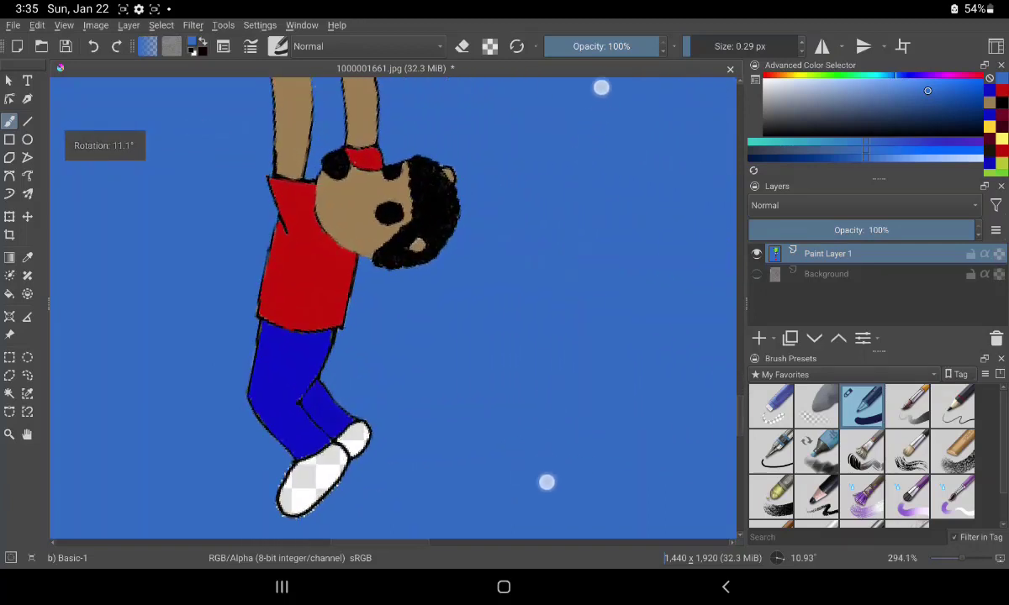
drag(540, 166, 601, 73)
drag(505, 448, 557, 519)
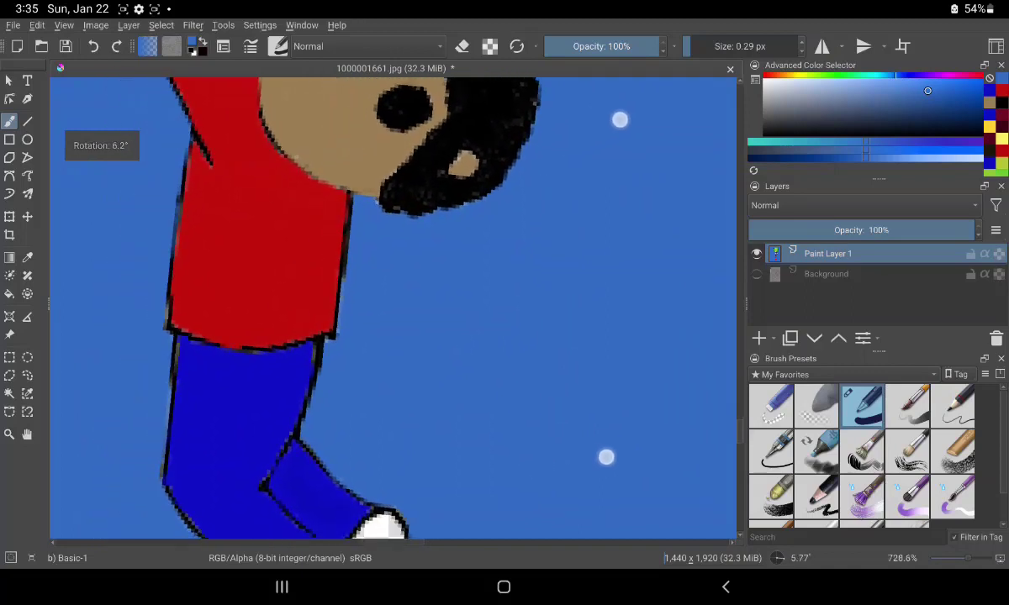
drag(619, 120, 651, 39)
drag(604, 457, 630, 379)
drag(551, 190, 628, 48)
drag(568, 460, 667, 382)
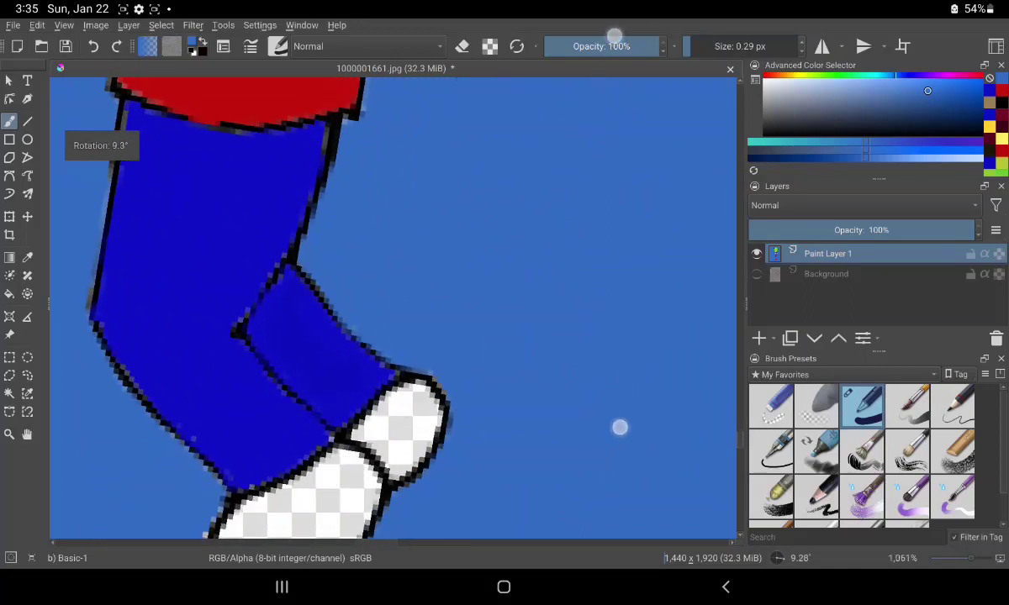
drag(628, 49, 641, 23)
drag(666, 382, 684, 351)
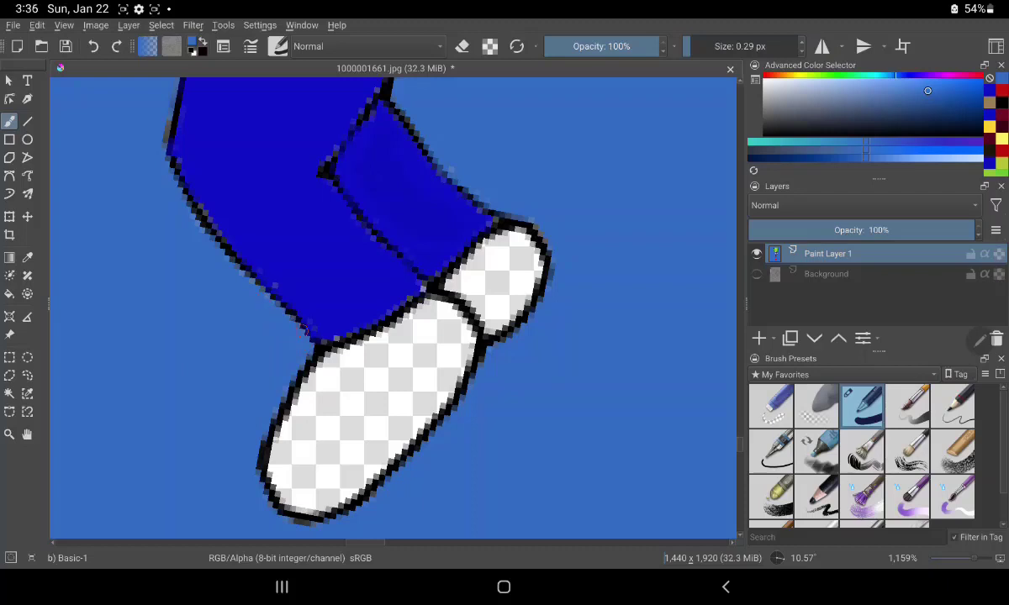
Sample the trousers' dark blue and brush it over their lower edge
click(26, 257)
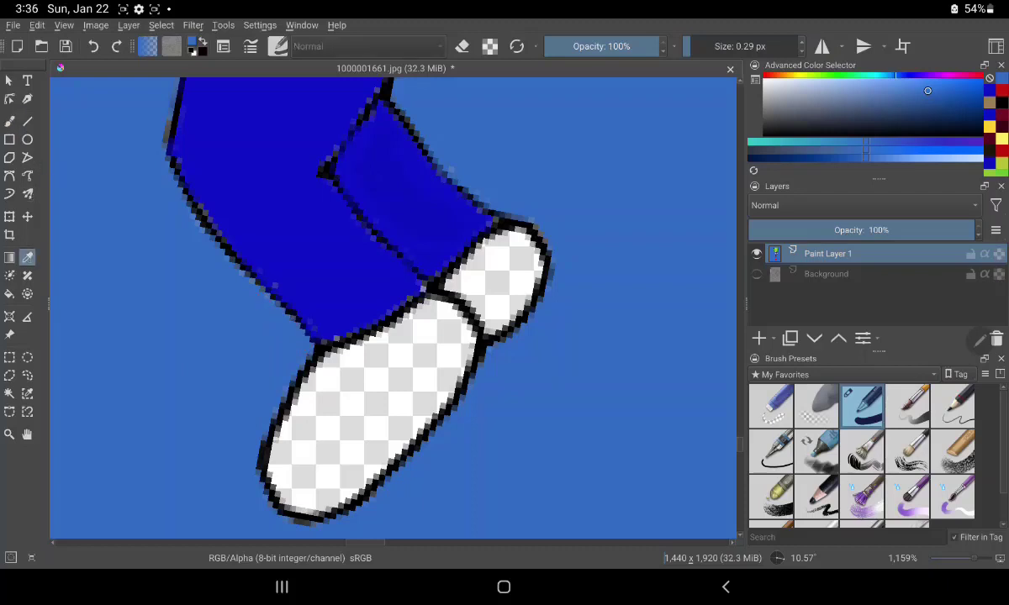
click(300, 266)
click(9, 121)
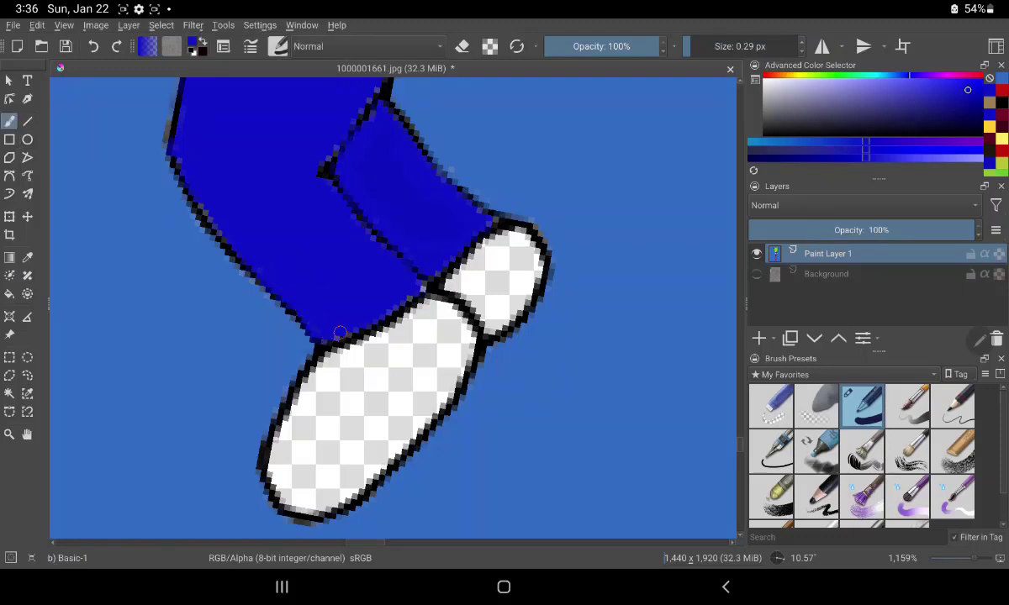
drag(410, 290, 394, 275)
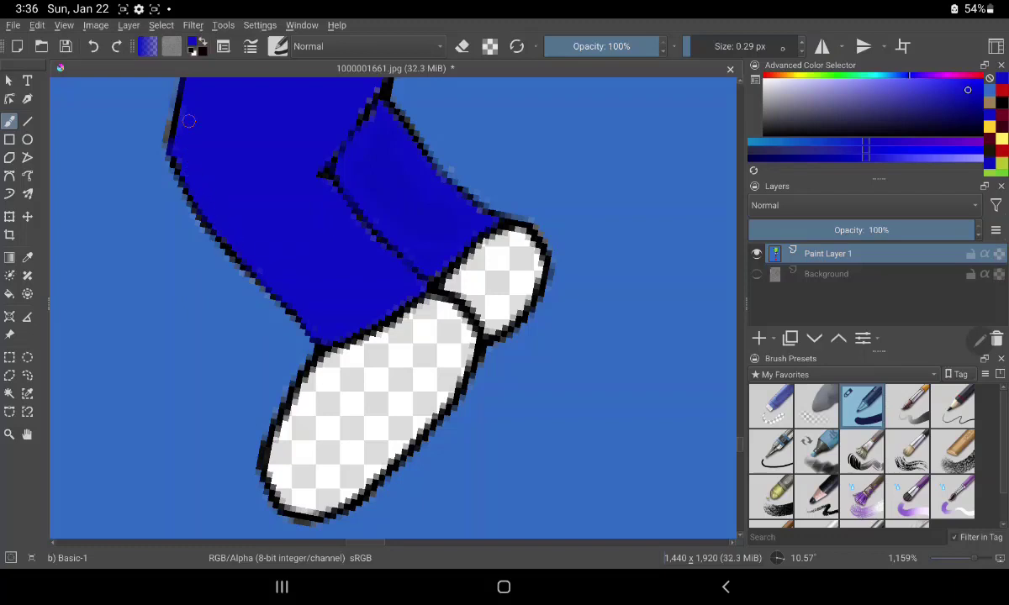
Choose white as the painting colour in the Advanced Color Selector
click(763, 81)
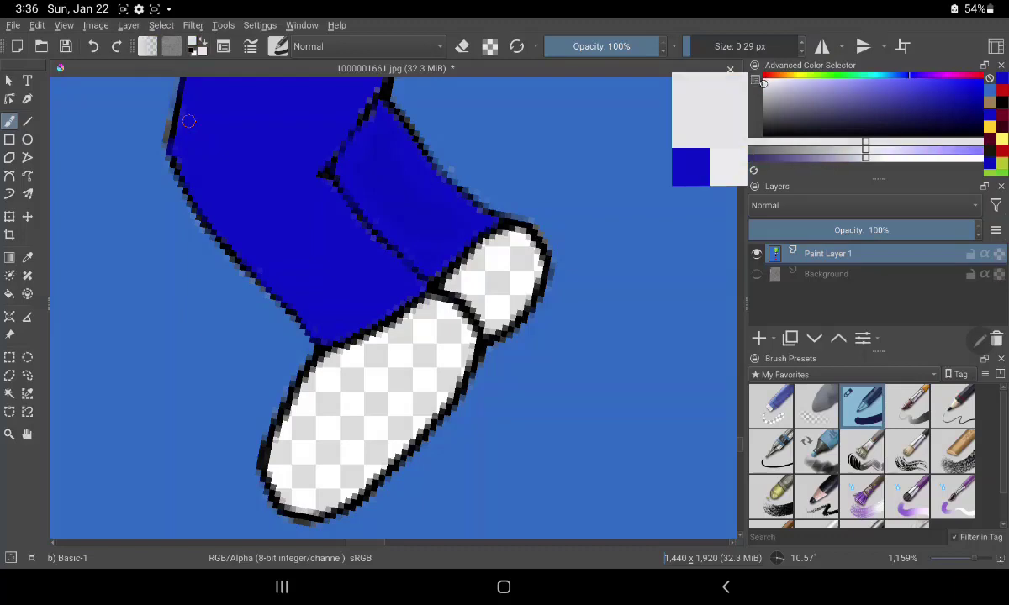
click(989, 139)
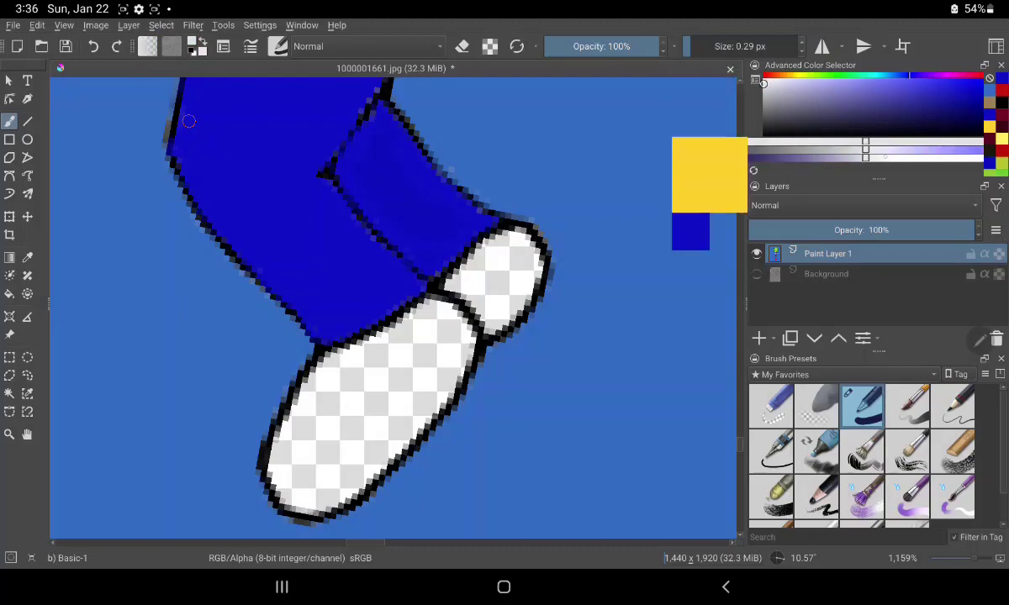
click(762, 78)
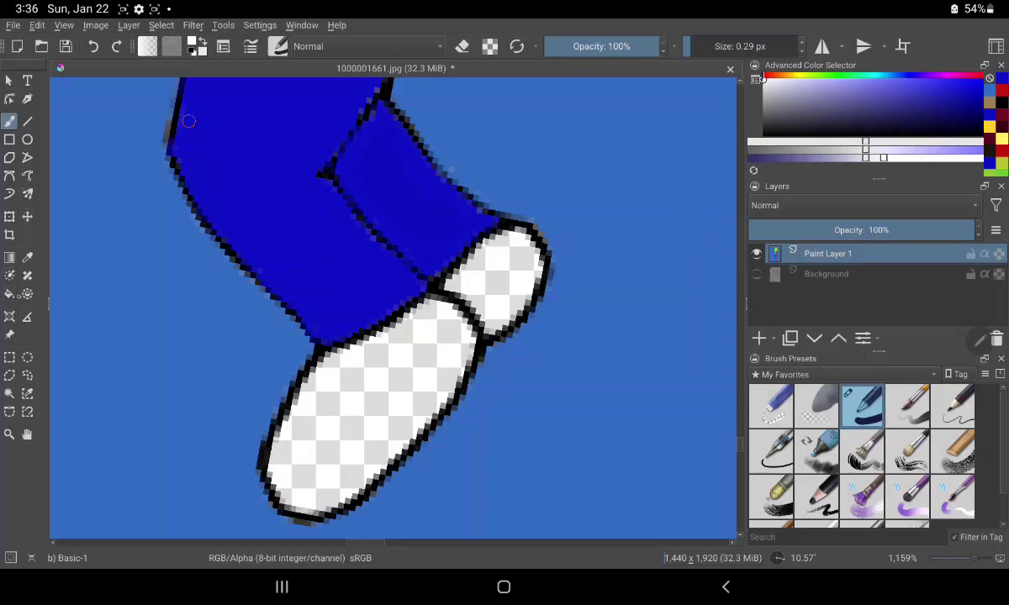
Fill the large and small shoes with solid white
click(9, 293)
click(355, 400)
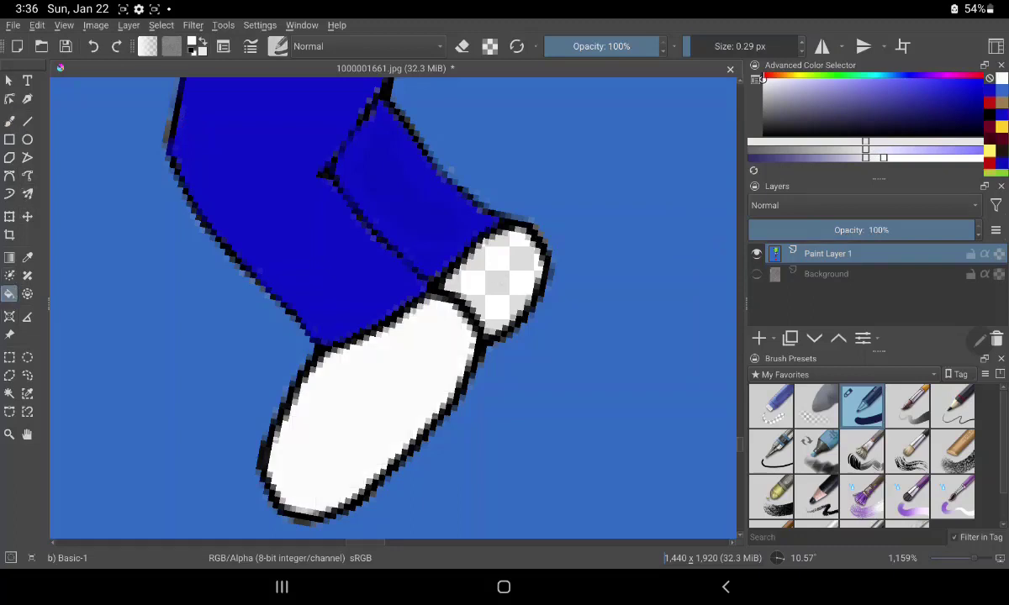
click(491, 279)
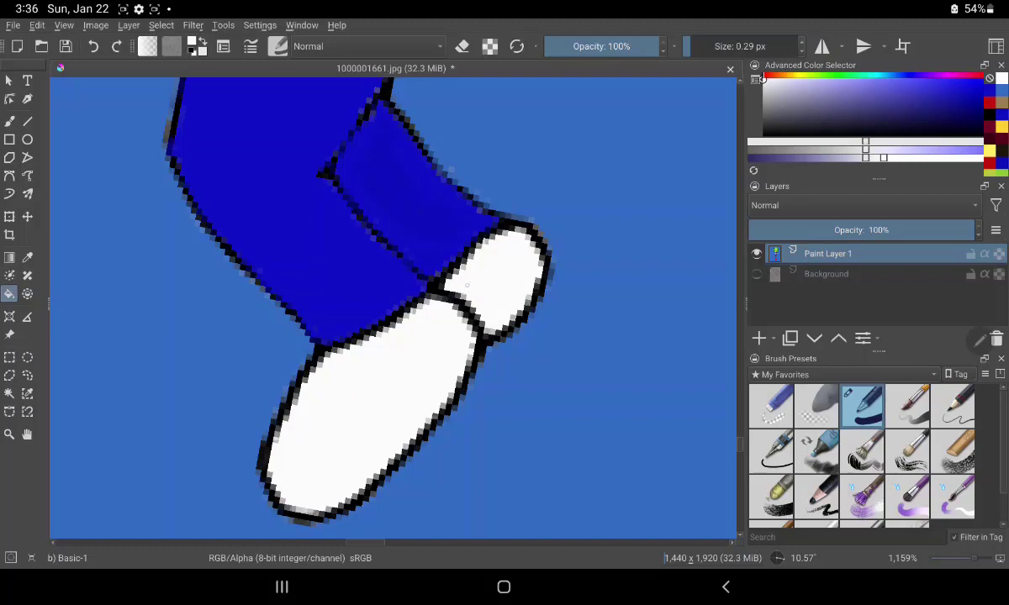
Touch up the large shoe's inner edge and the small shoe's upper seam in white
click(9, 121)
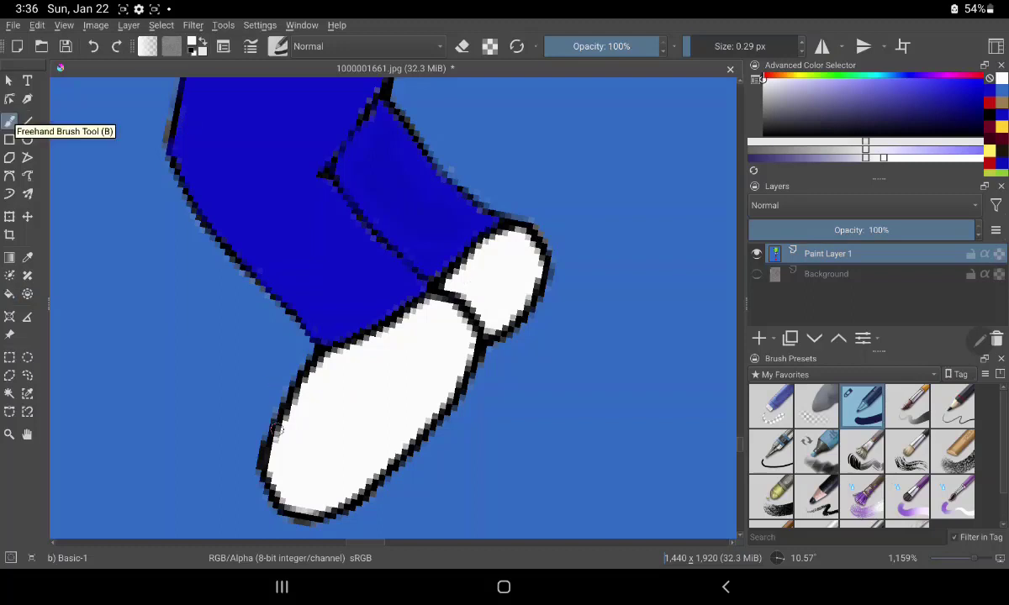
mouse_move(289, 423)
mouse_down()
mouse_move(436, 307)
mouse_move(434, 325)
mouse_move(408, 294)
mouse_move(411, 281)
mouse_move(463, 322)
mouse_up()
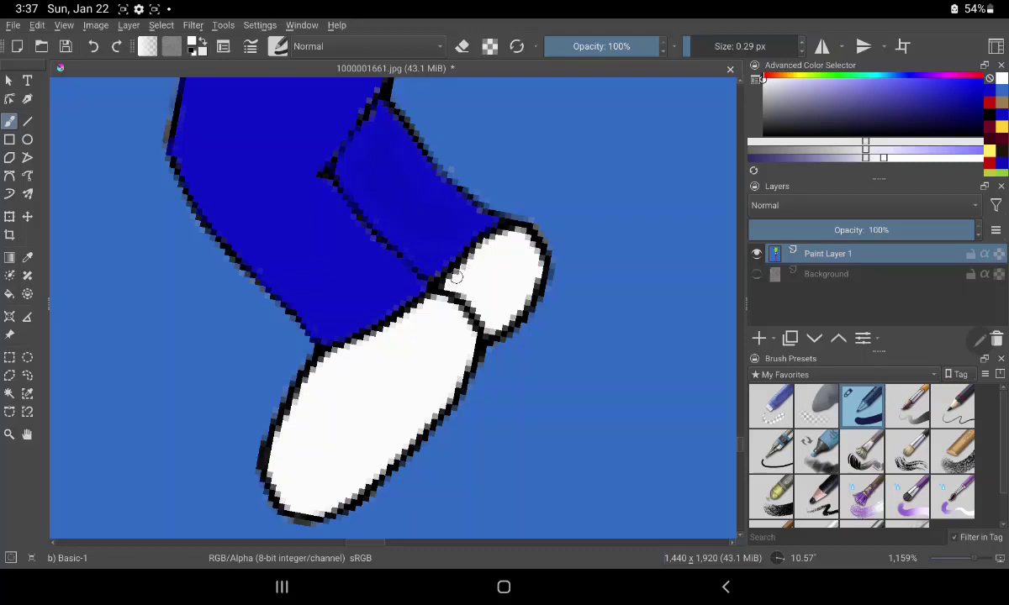
drag(505, 230, 532, 288)
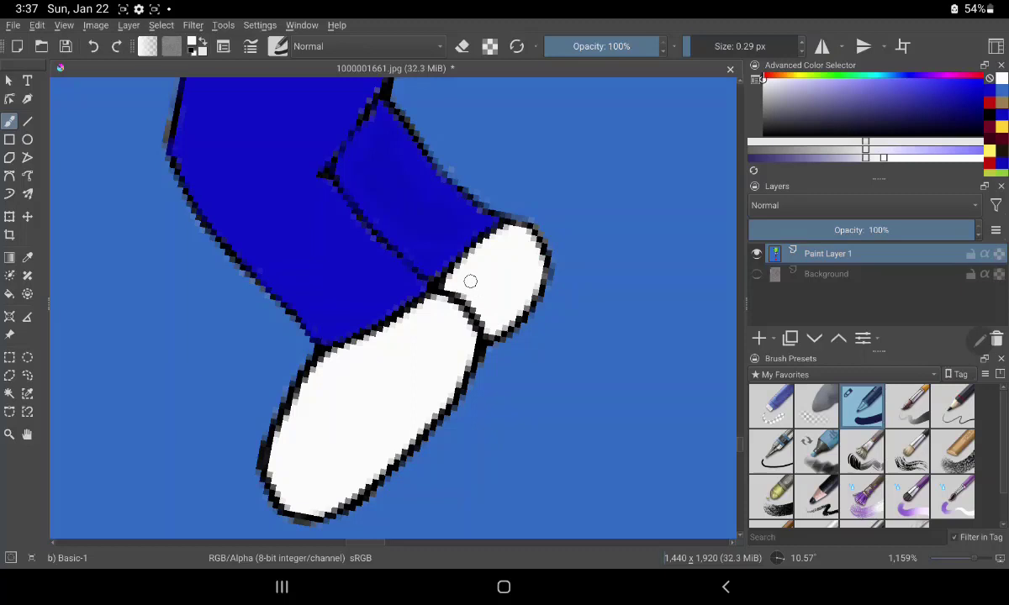
scroll(521, 353, down, 5)
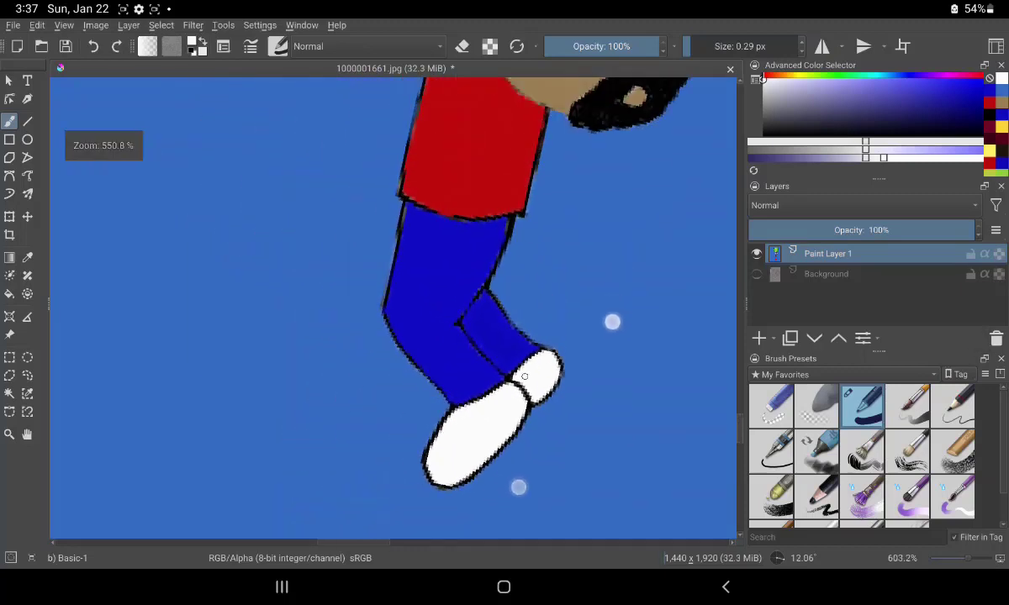
scroll(521, 353, up, 5)
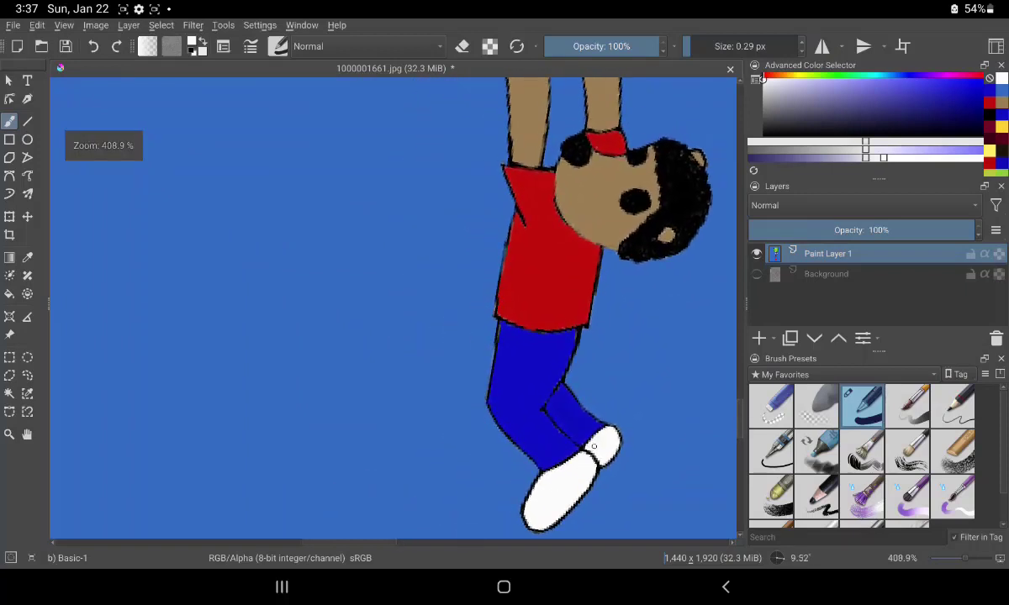
scroll(588, 302, up, 5)
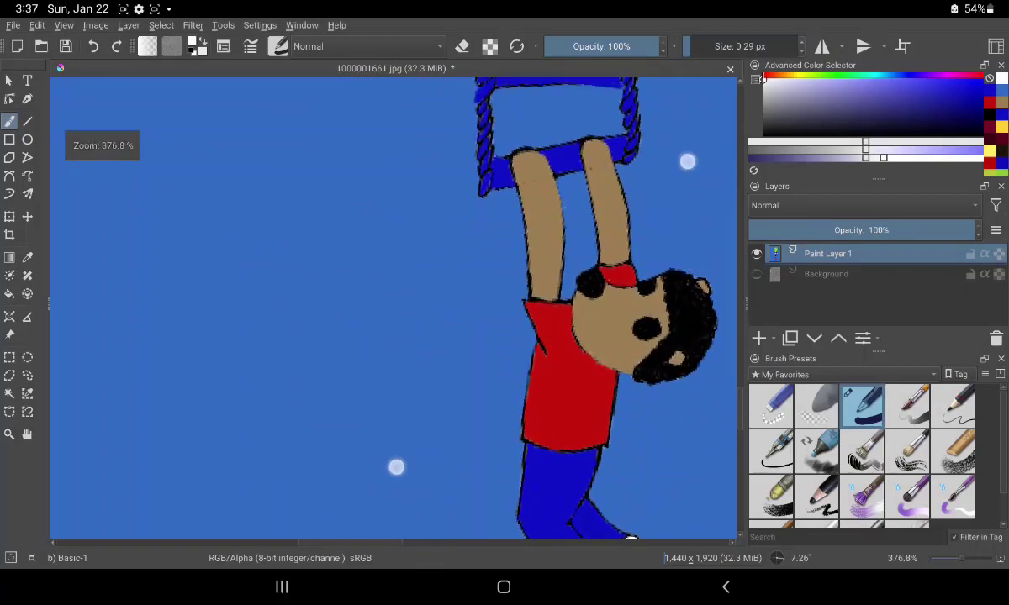
scroll(588, 303, up, 3)
scroll(687, 301, up, 2)
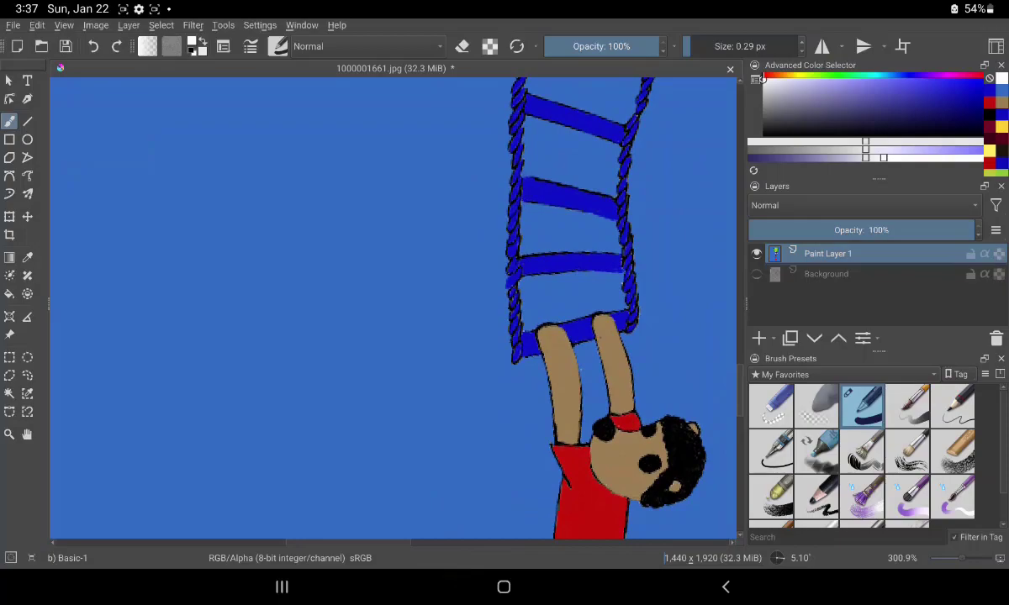